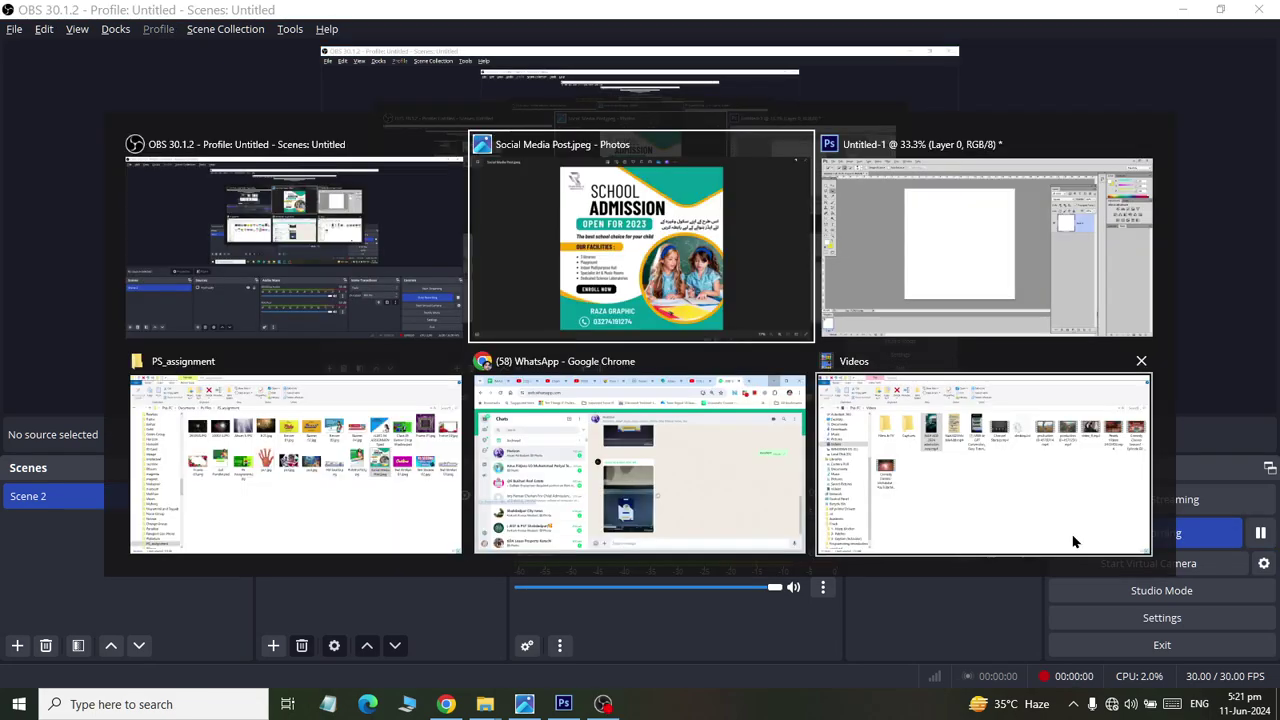
Step: Look over Social Media Post.jpeg in Photos, then return to the blank Photoshop document
{"action": "scroll", "coordinate": [669, 172], "scroll_direction": "up", "scroll_amount": 2}
{"action": "scroll", "coordinate": [669, 172], "scroll_direction": "down", "scroll_amount": 2}
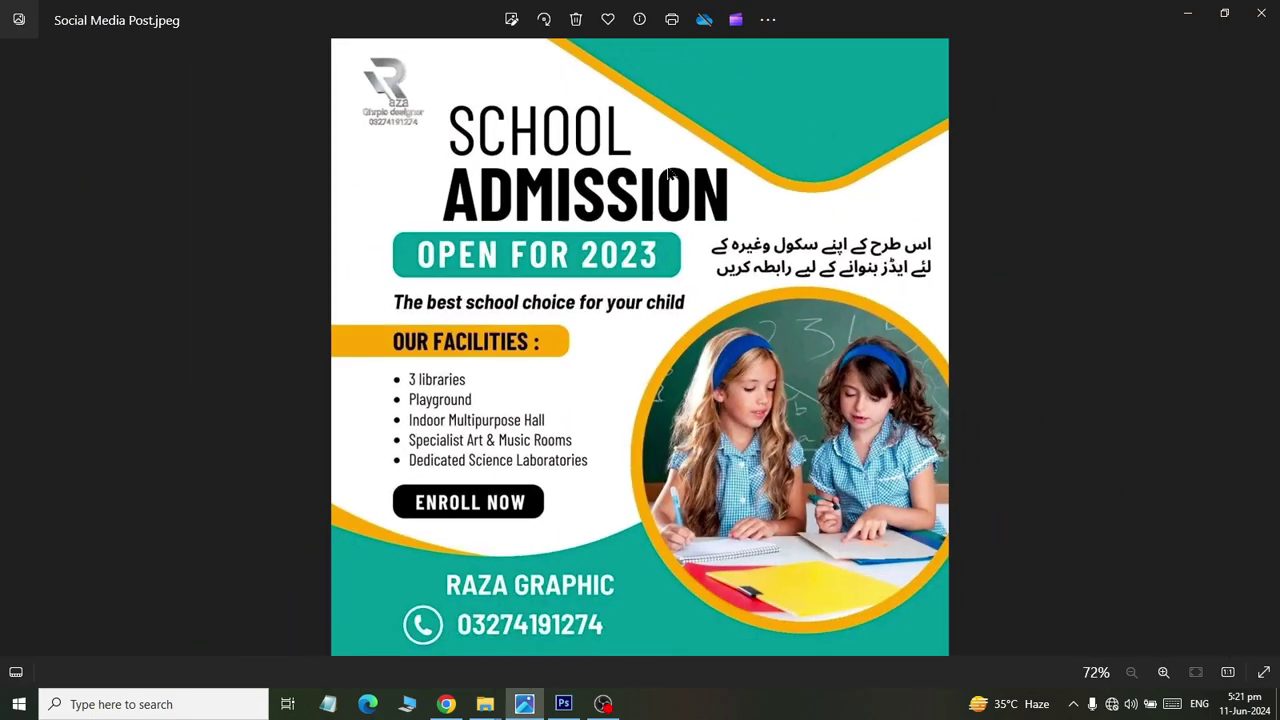
{"action": "key", "text": "alt+Tab"}
{"action": "key", "text": "alt+Tab"}
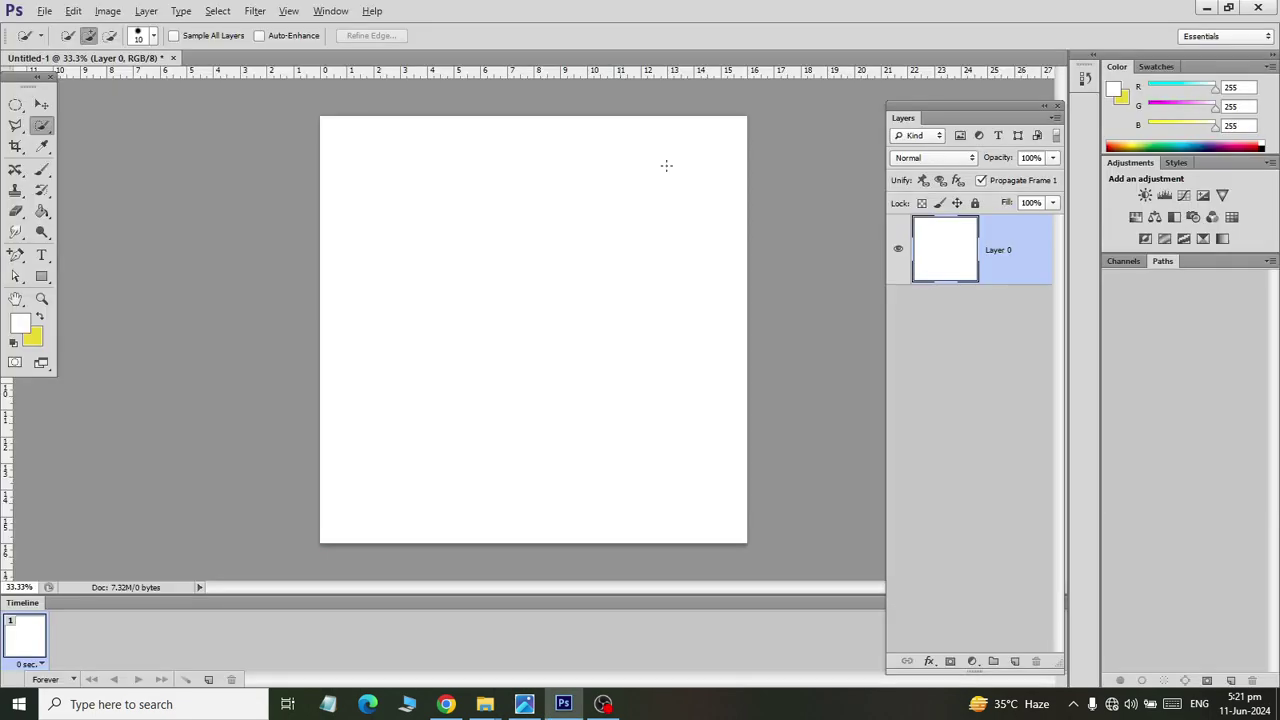
{"action": "key", "text": "alt+Tab"}
{"action": "left_click", "coordinate": [675, 222]}
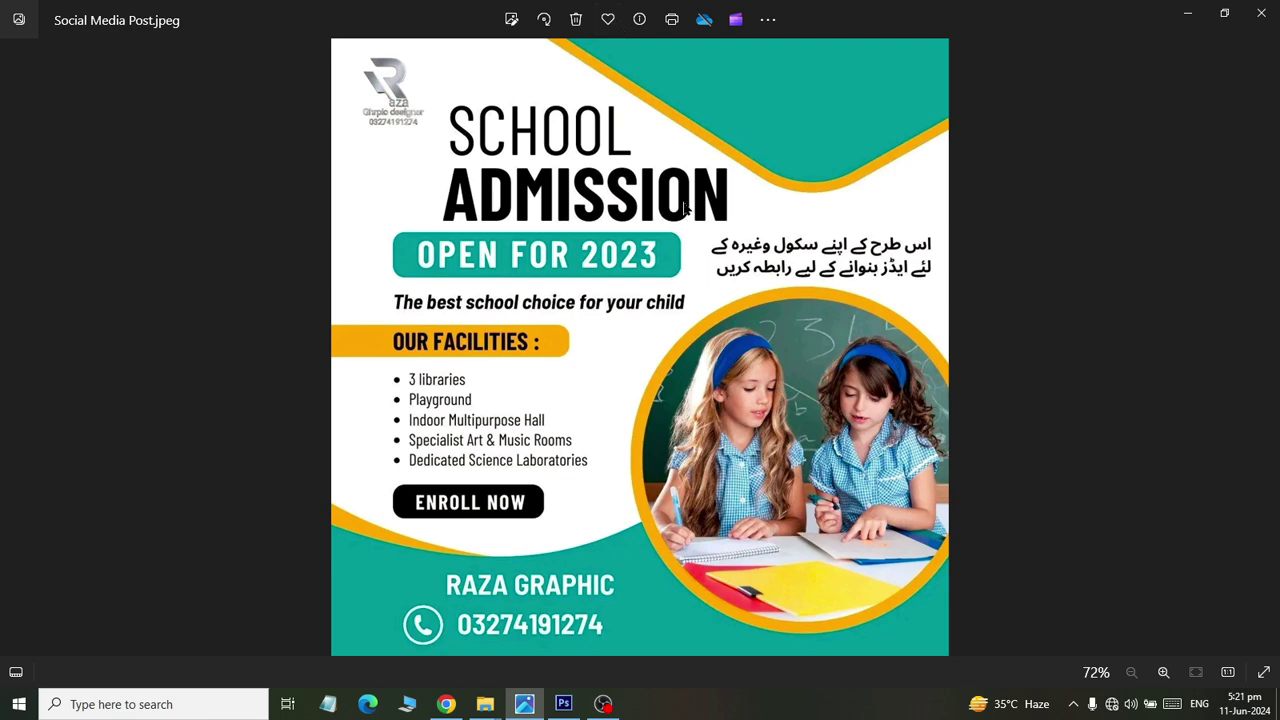
{"action": "key", "text": "alt+Tab"}
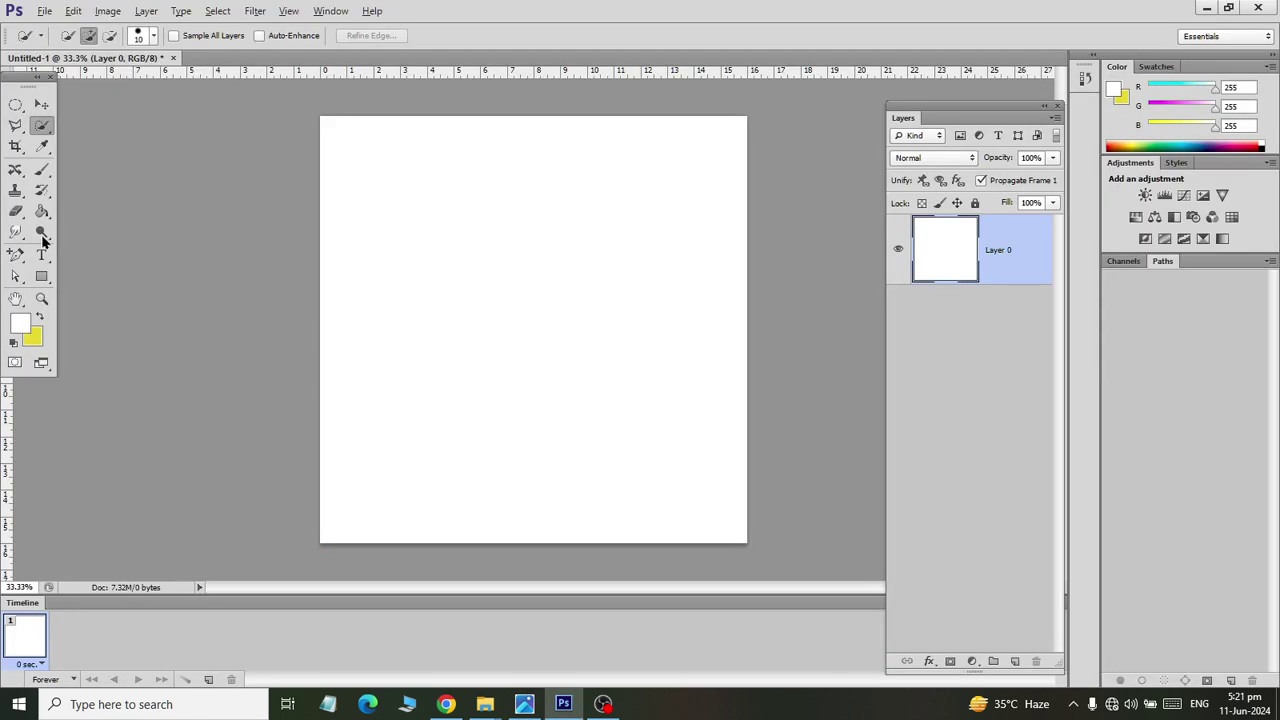
Step: Choose the Rounded Rectangle Tool, draw a trial shape, and undo it
{"action": "left_click", "coordinate": [41, 283]}
{"action": "right_click", "coordinate": [41, 283]}
{"action": "left_click", "coordinate": [115, 290]}
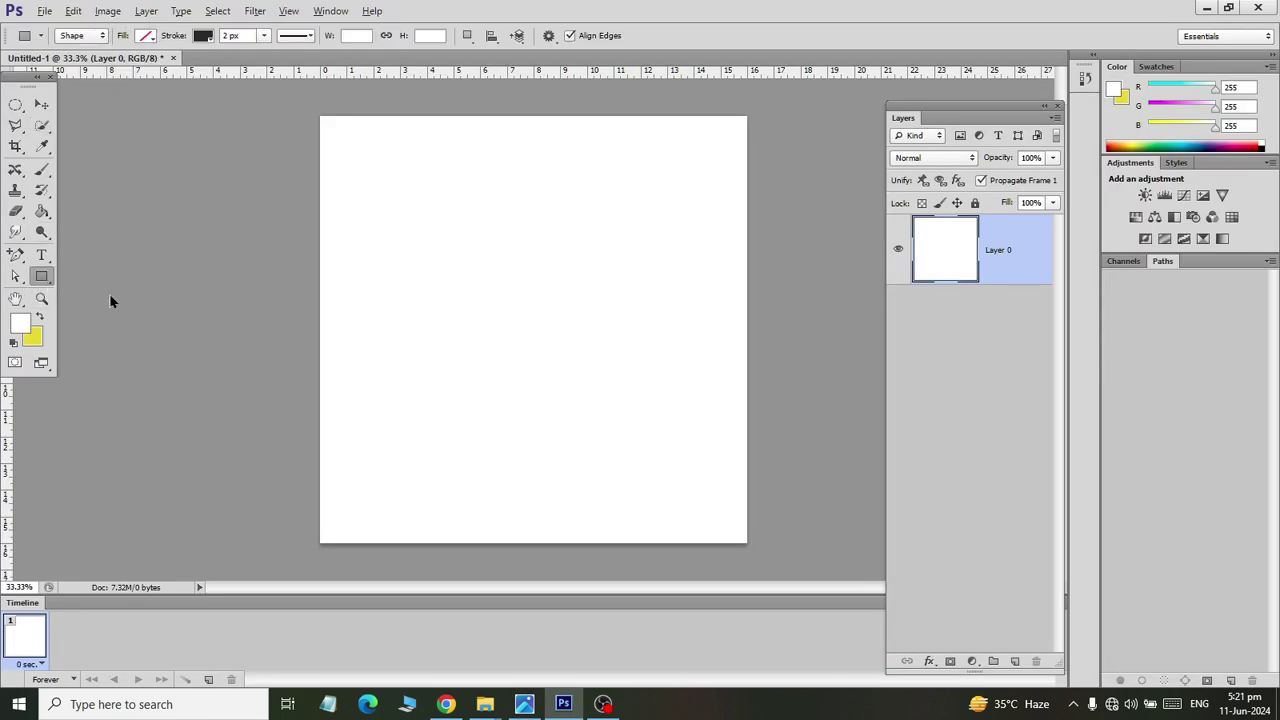
{"action": "left_click_drag", "start_coordinate": [417, 194], "coordinate": [424, 213]}
{"action": "left_click_drag", "start_coordinate": [532, 295], "coordinate": [702, 424]}
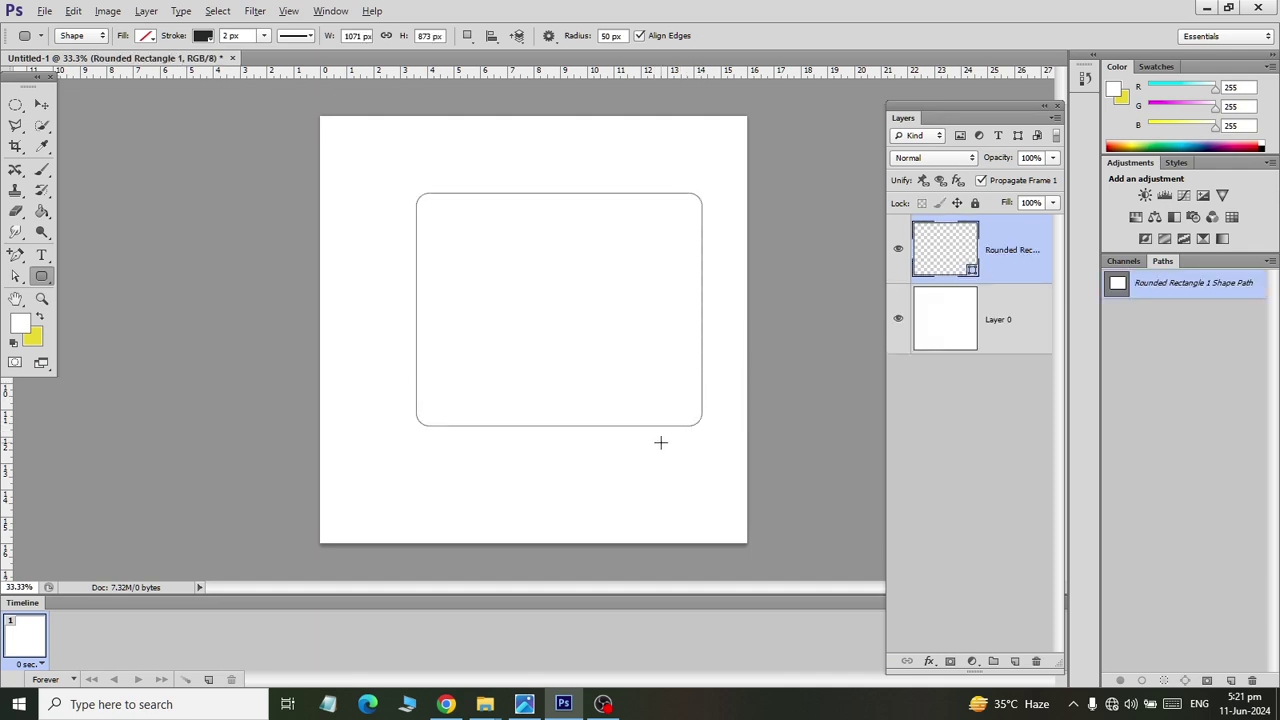
{"action": "key", "text": "ctrl+z"}
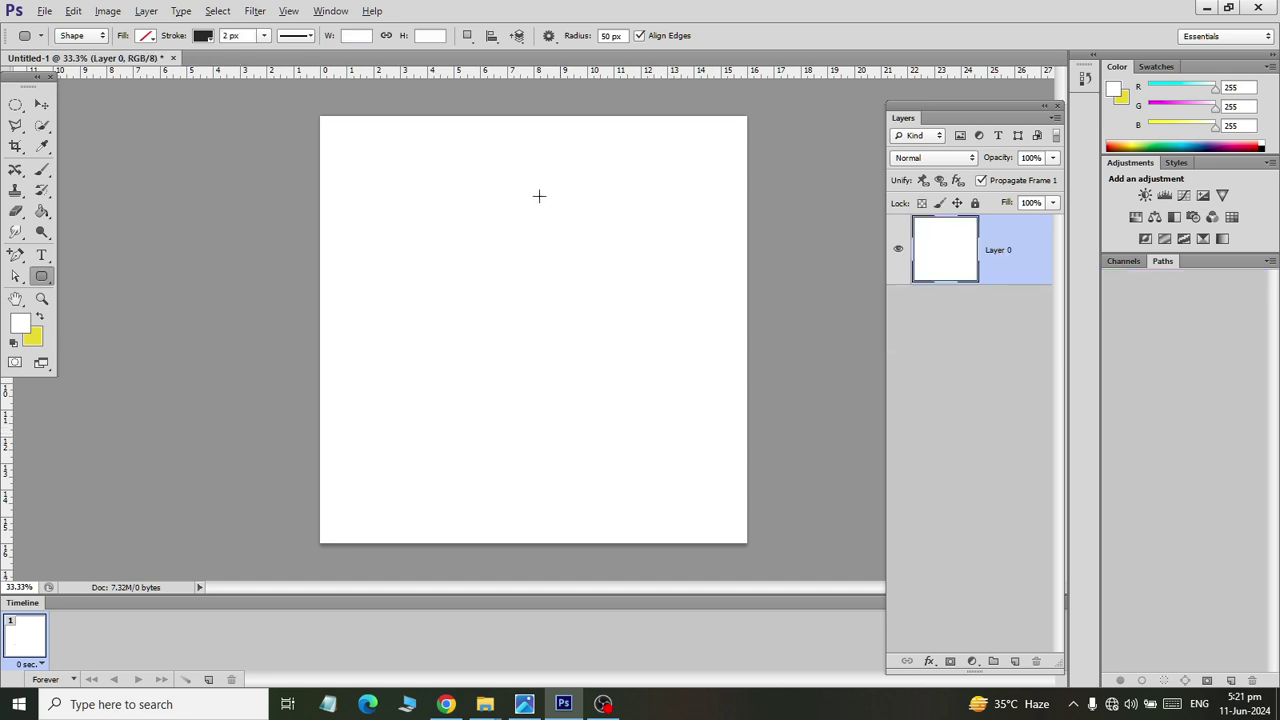
Step: Set corner radius to 100 px and draw a large 1251 × 981 px rounded rectangle
{"action": "double_click", "coordinate": [609, 35]}
{"action": "type", "text": "100"}
{"action": "left_click_drag", "start_coordinate": [360, 155], "coordinate": [694, 416]}
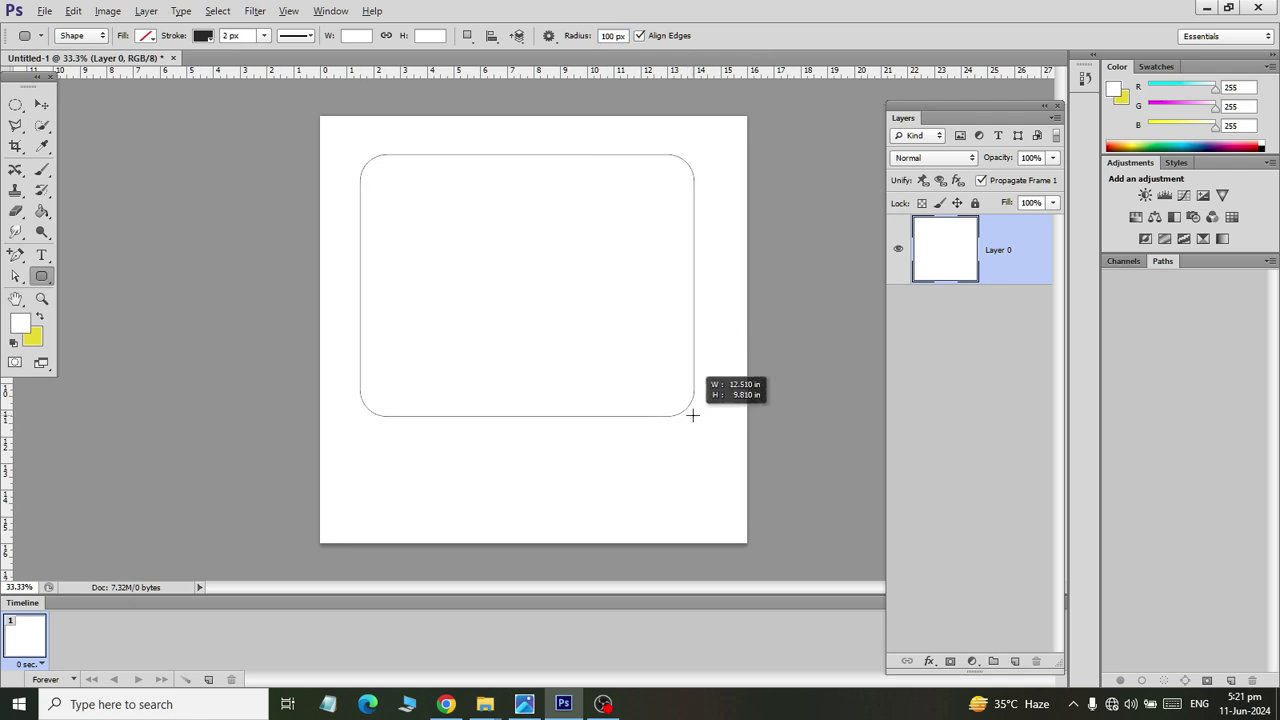
{"action": "left_click", "coordinate": [147, 35]}
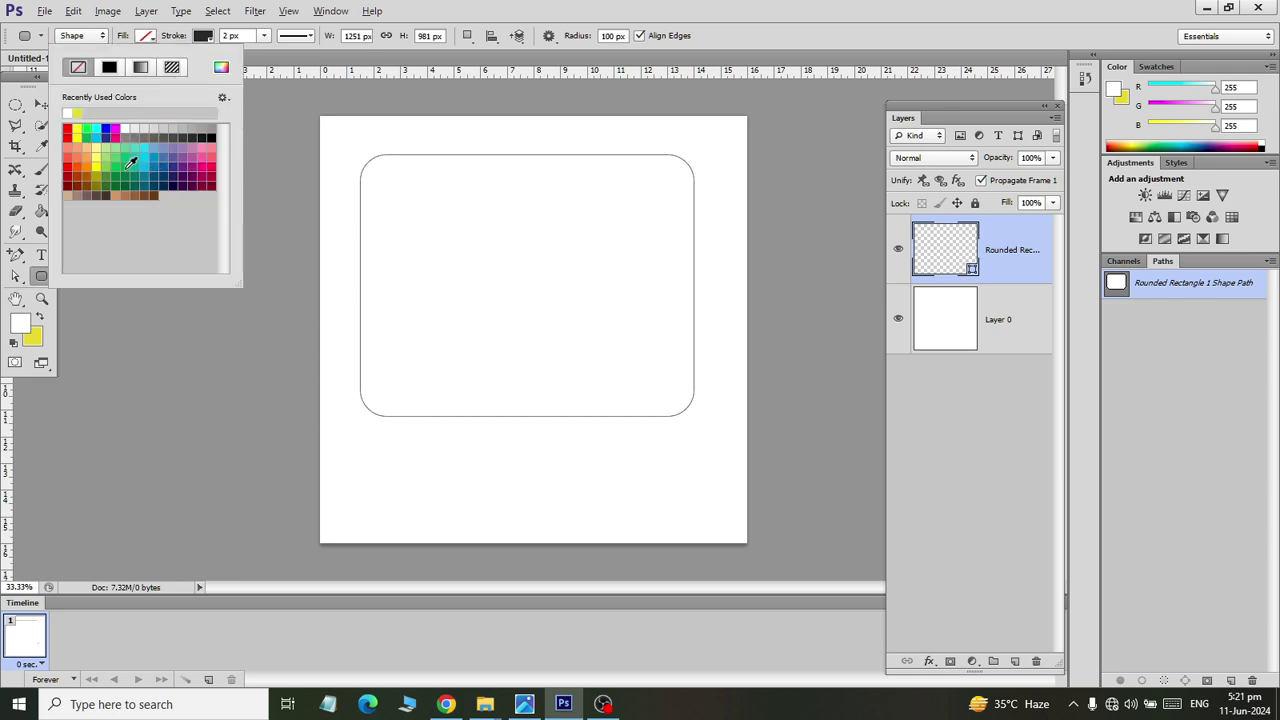
{"action": "left_click", "coordinate": [744, 8]}
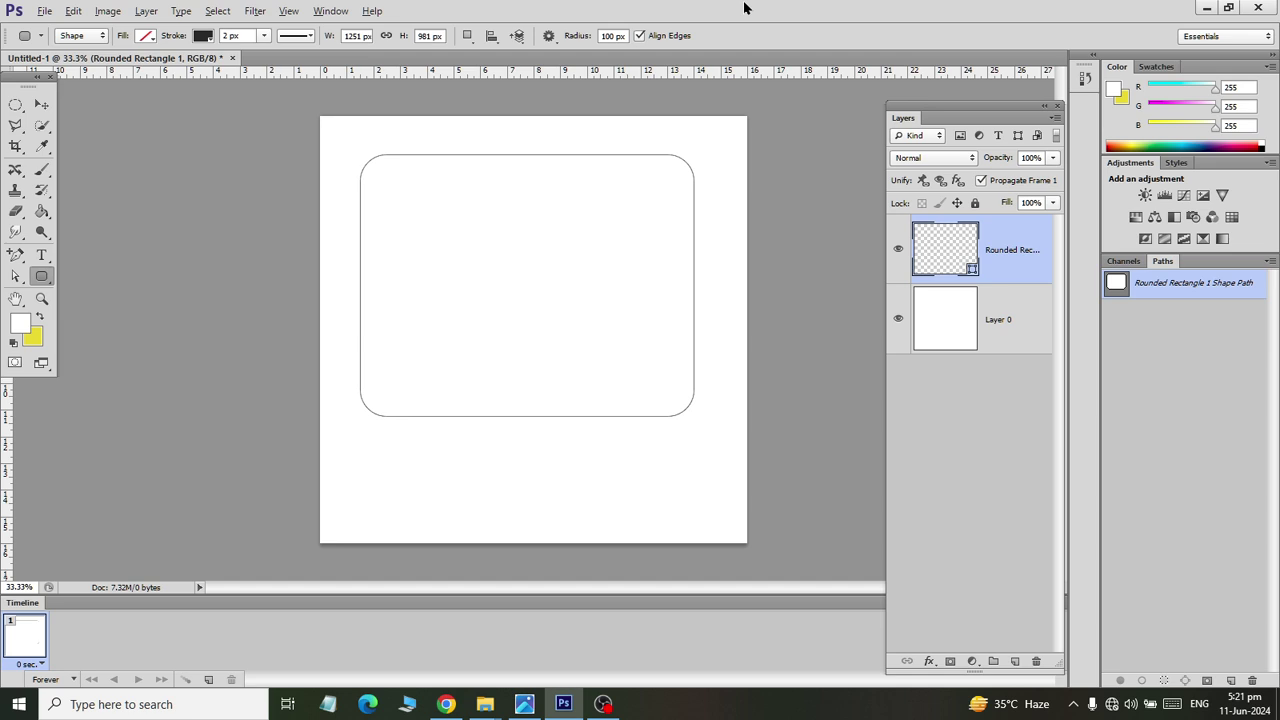
{"action": "key", "text": "alt+Tab"}
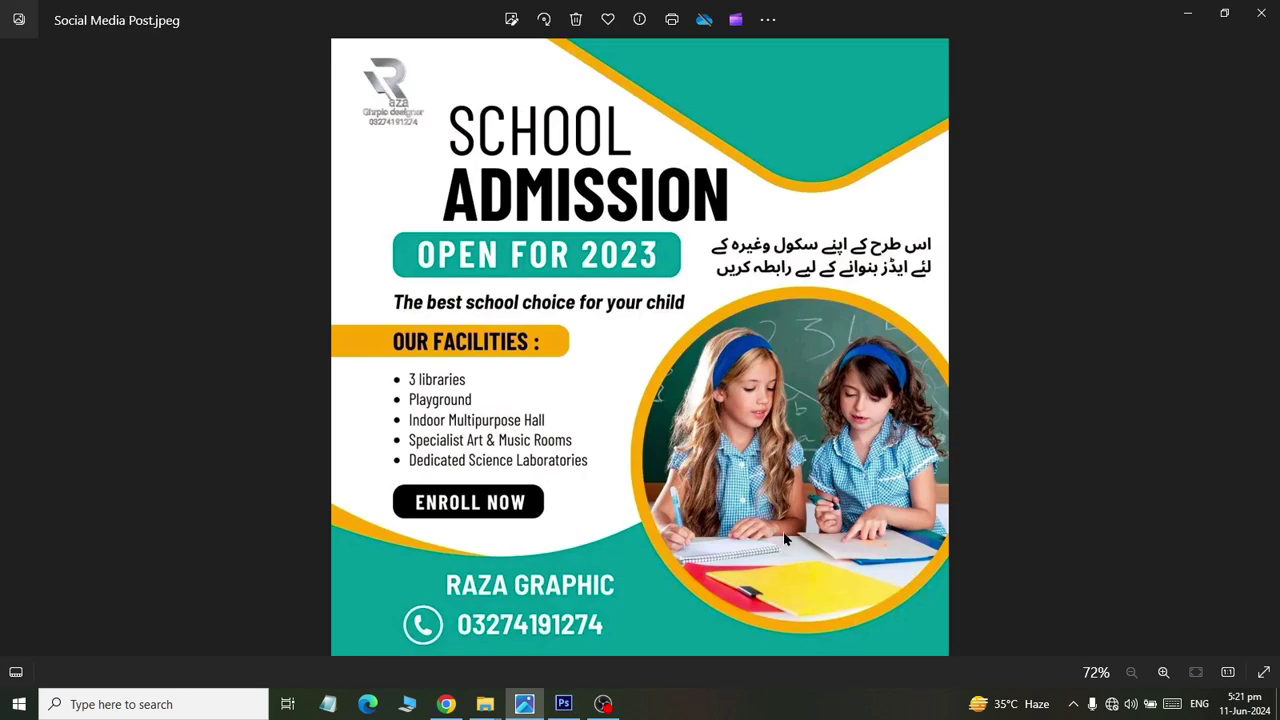
Step: Cycle windows to bring up the PS_assignment folder holding Social Media Post.jpeg
{"action": "key", "text": "alt+Tab"}
{"action": "key", "text": "alt+Tab"}
{"action": "key", "text": "alt+Tab"}
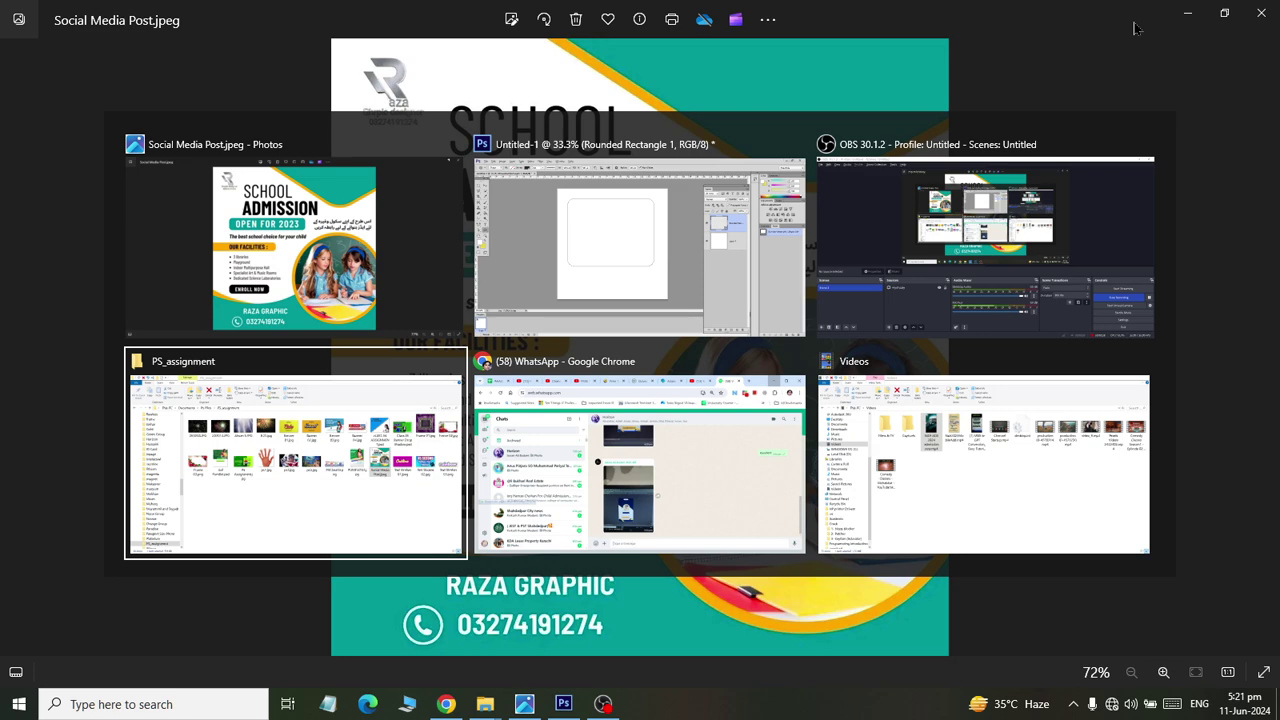
{"action": "key", "text": "alt+Tab"}
{"action": "key", "text": "alt+Tab"}
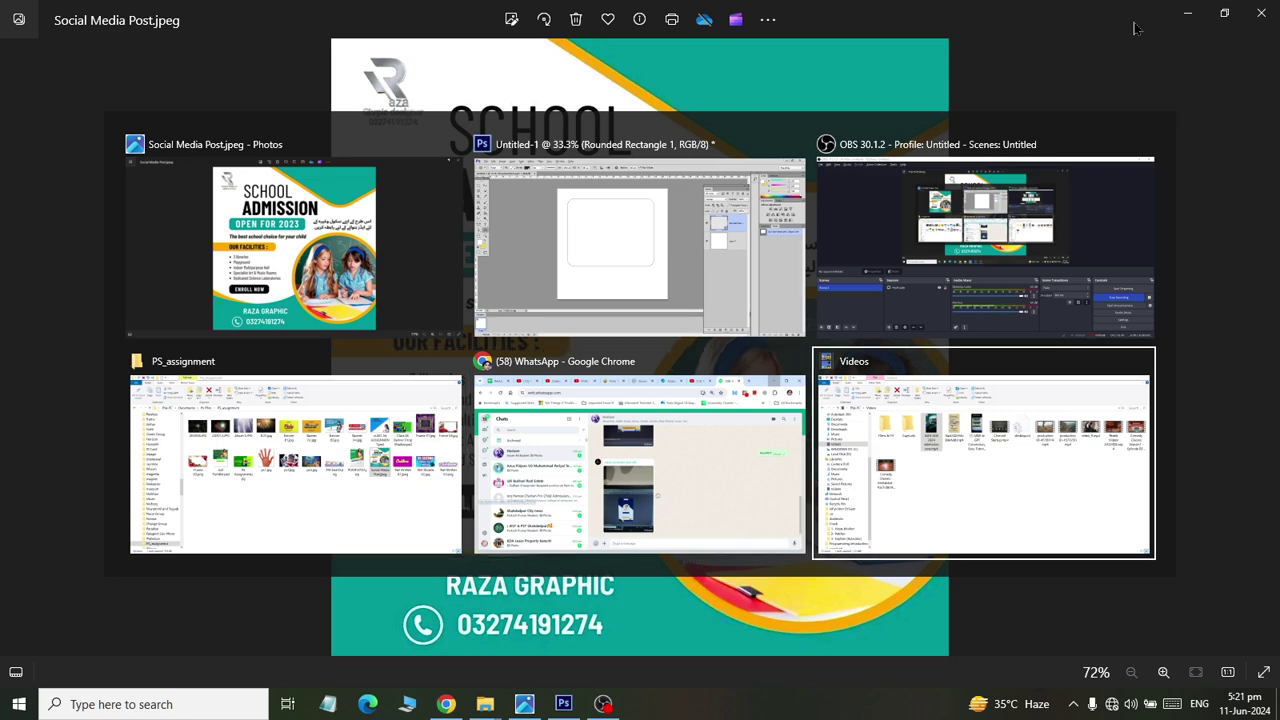
{"action": "key", "text": "alt+Tab"}
{"action": "key", "text": "alt+Tab"}
{"action": "key", "text": "alt+Tab"}
{"action": "key", "text": "alt+Tab"}
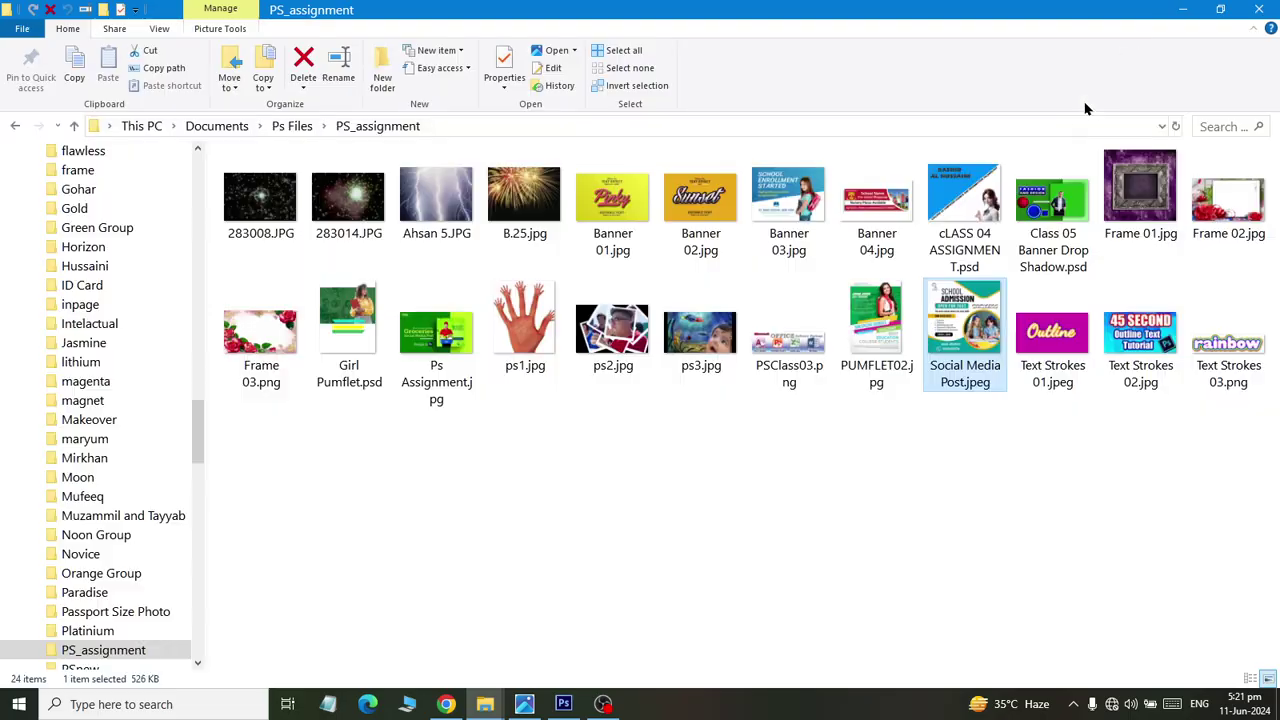
{"action": "key", "text": "alt+Tab"}
{"action": "key", "text": "alt+Tab"}
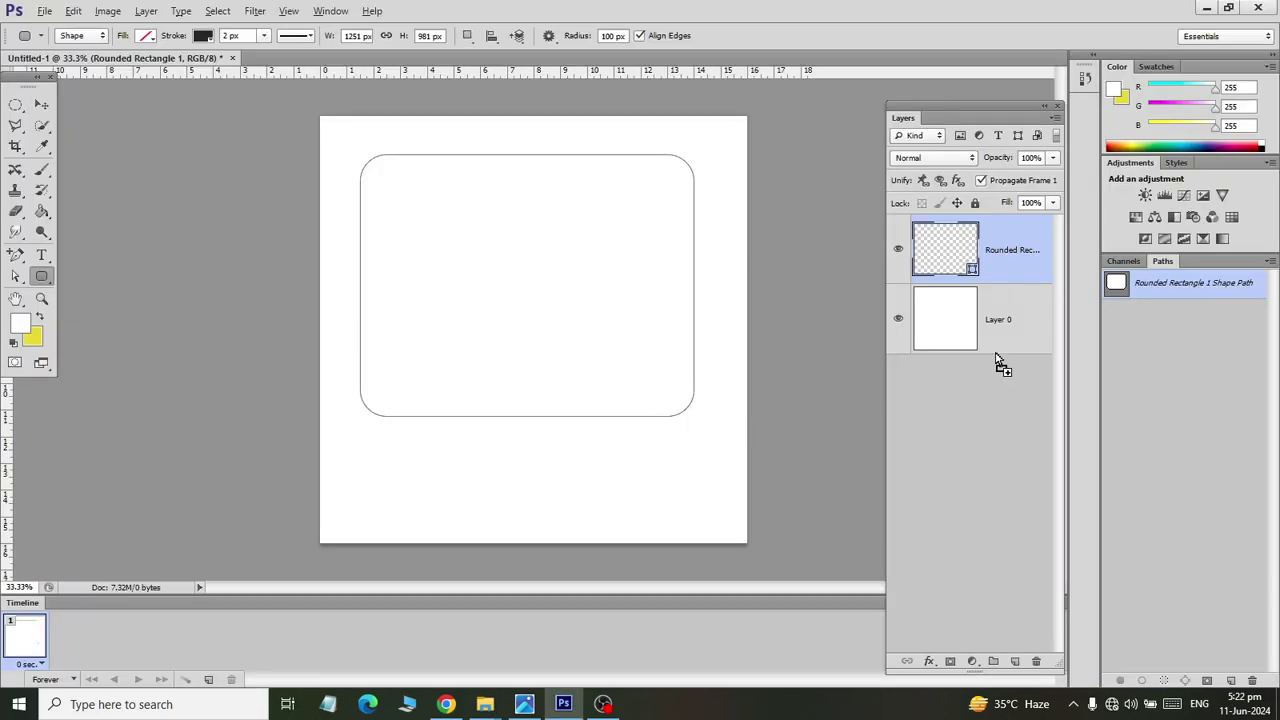
Step: Place Social Media Post.jpeg as a layer and sample its teal 0/154/156 as foreground
{"action": "key", "text": "ctrl+v"}
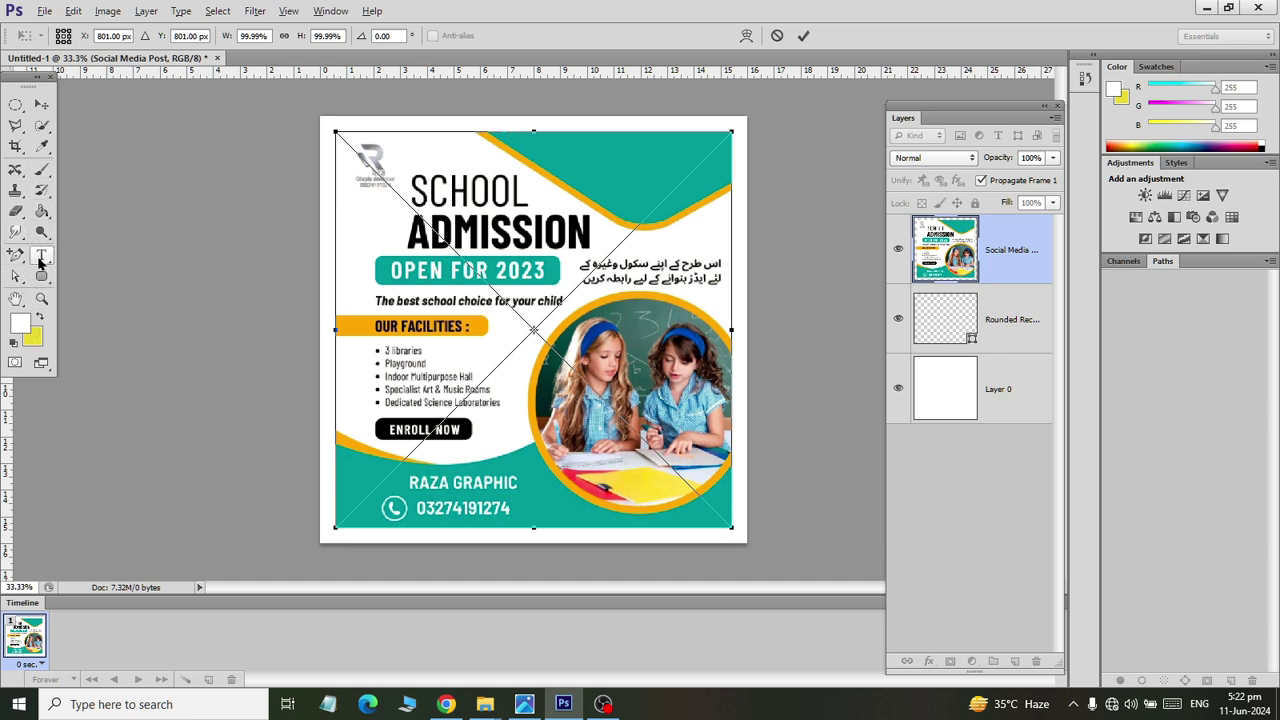
{"action": "left_click", "coordinate": [47, 146]}
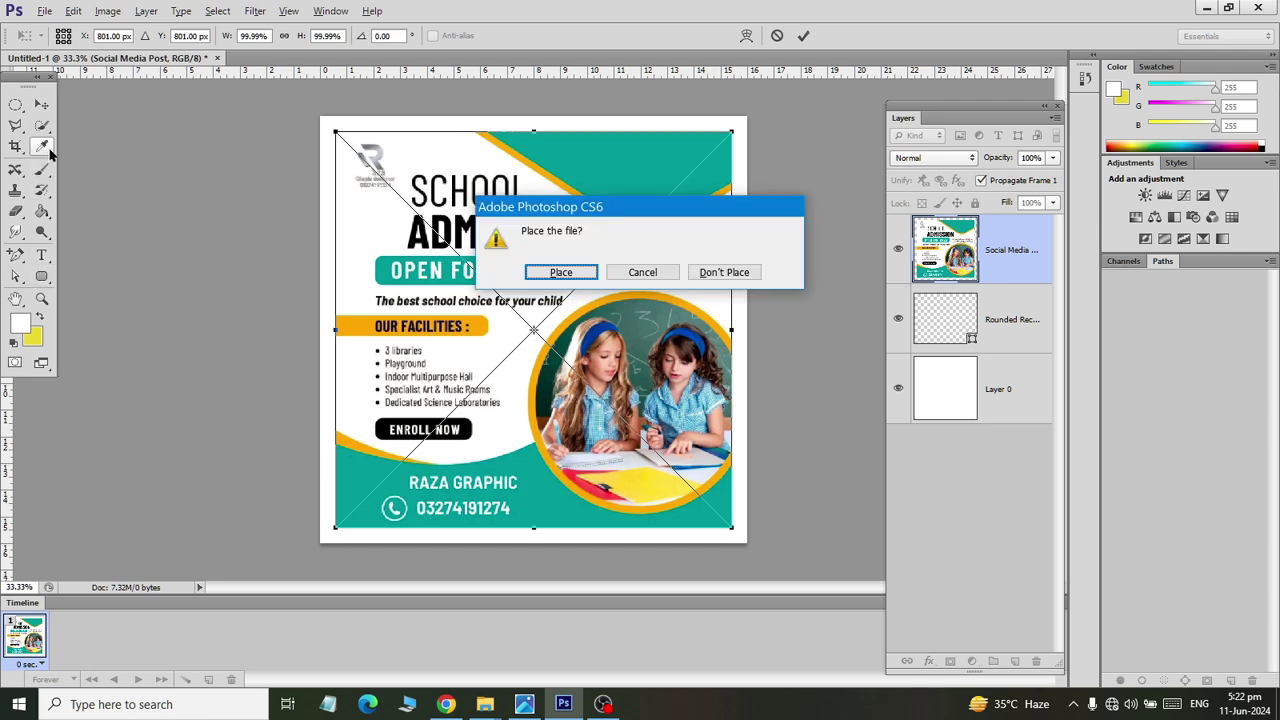
{"action": "left_click", "coordinate": [561, 272]}
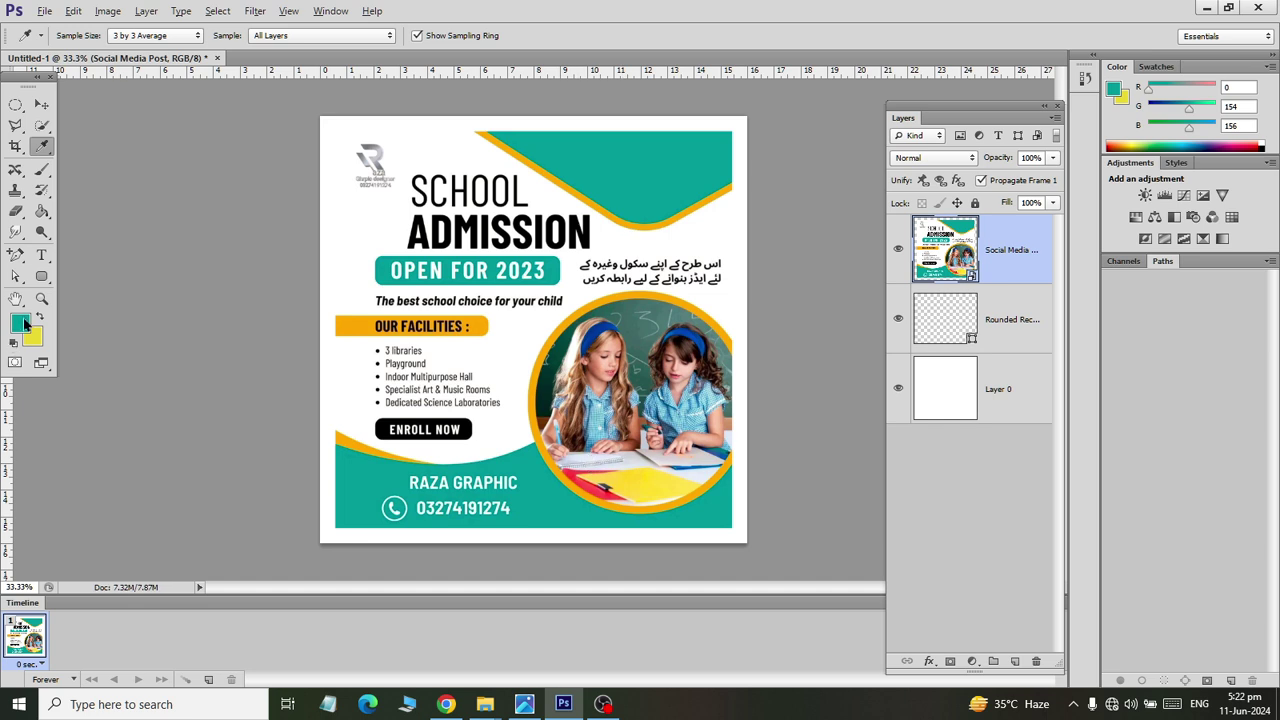
Step: Hide the post layer and draw a small lower-left square filled teal with no outline
{"action": "left_click", "coordinate": [1014, 661]}
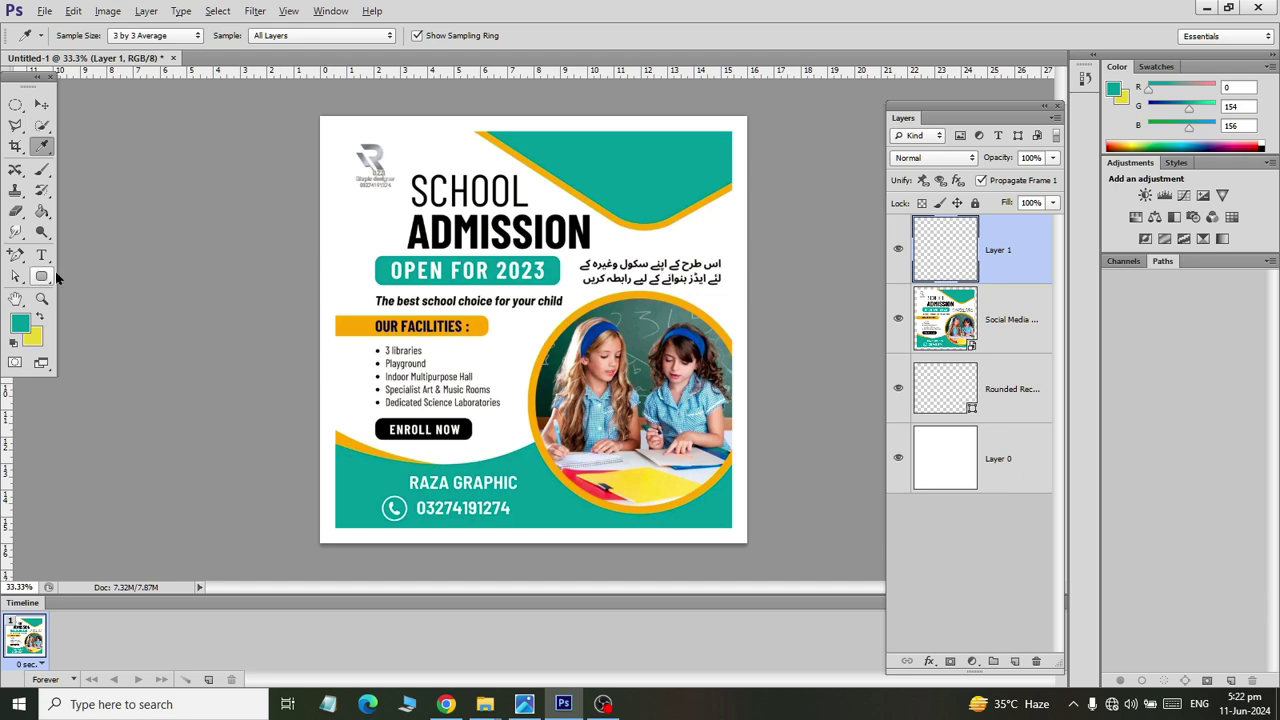
{"action": "left_click", "coordinate": [897, 319]}
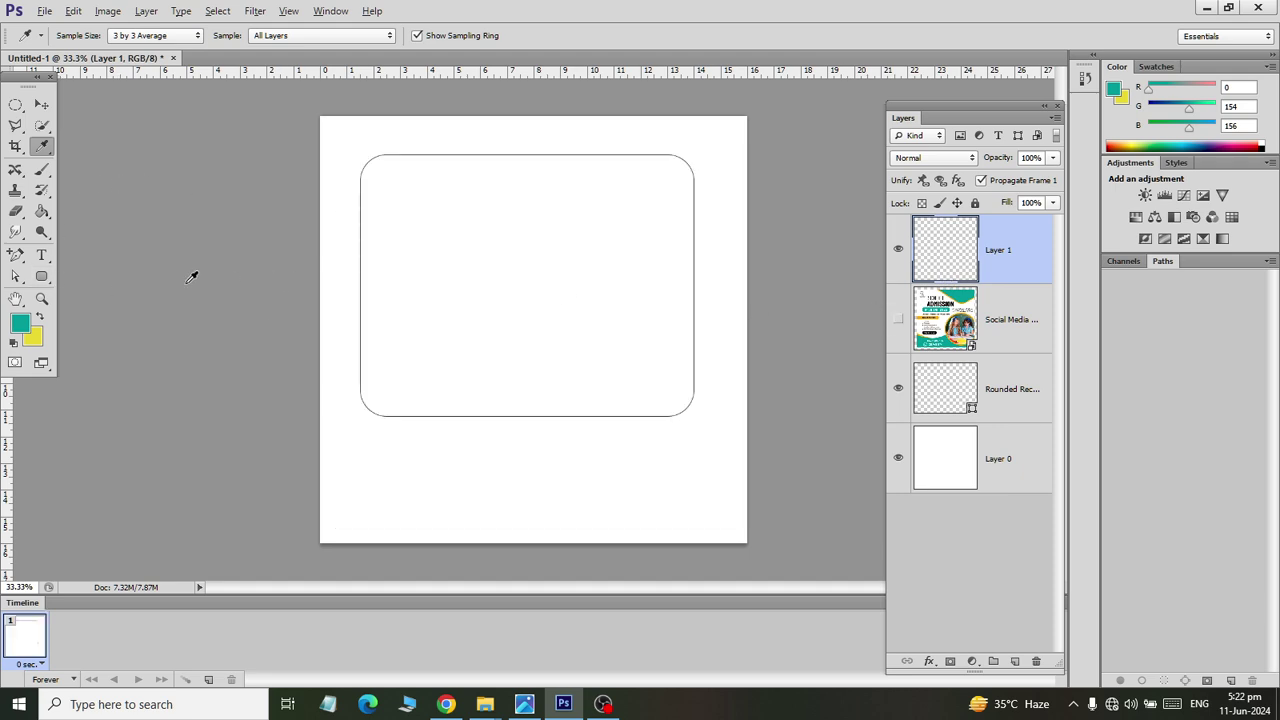
{"action": "left_click", "coordinate": [42, 276]}
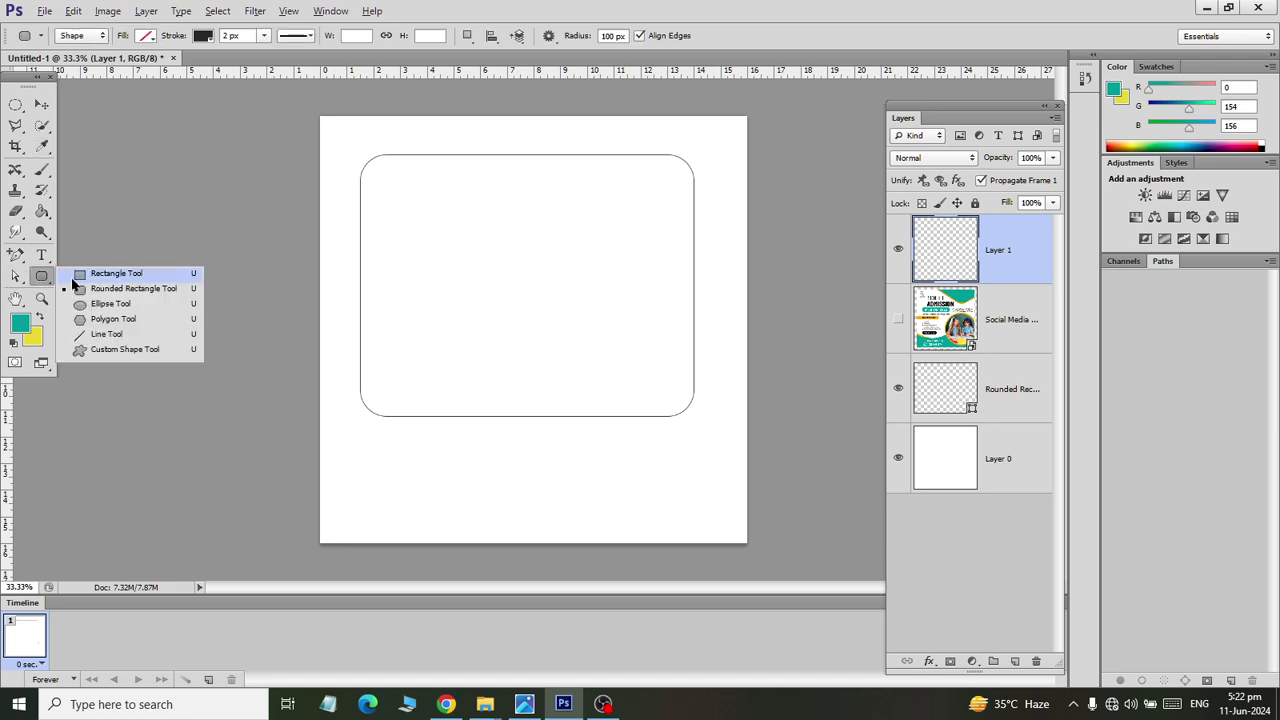
{"action": "left_click", "coordinate": [100, 283]}
{"action": "left_click_drag", "start_coordinate": [363, 440], "coordinate": [391, 469]}
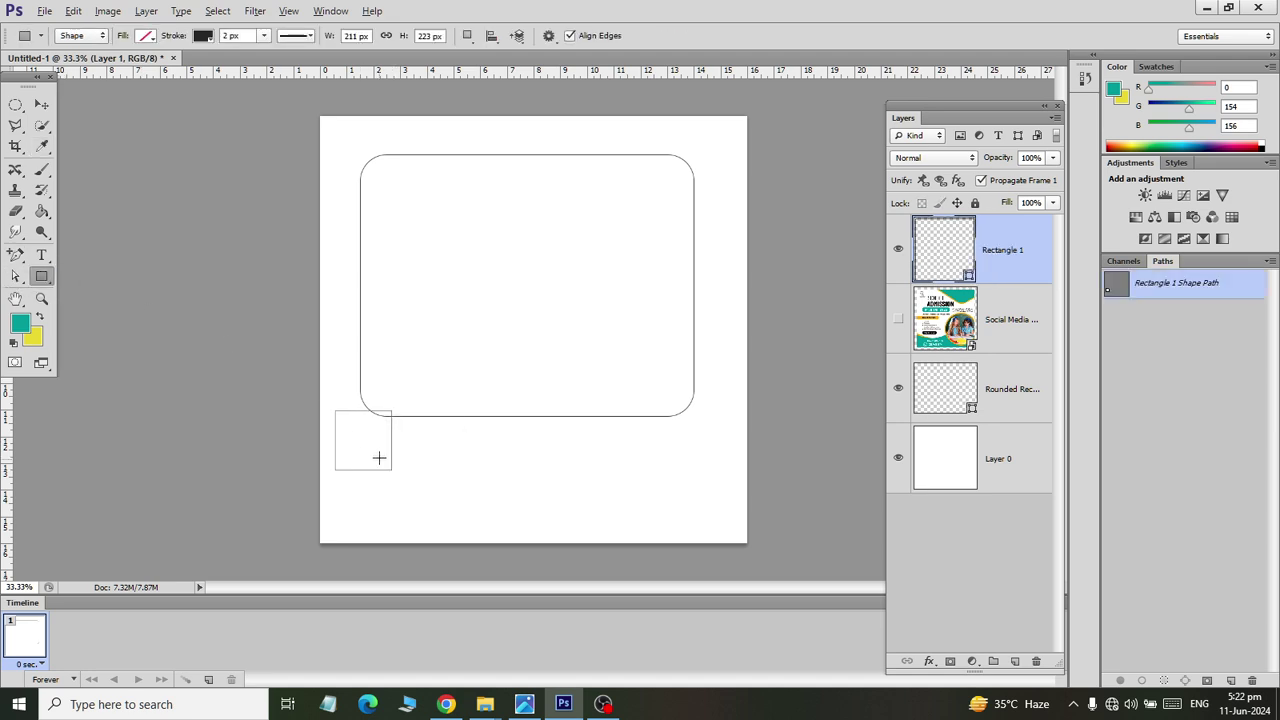
{"action": "left_click", "coordinate": [148, 37]}
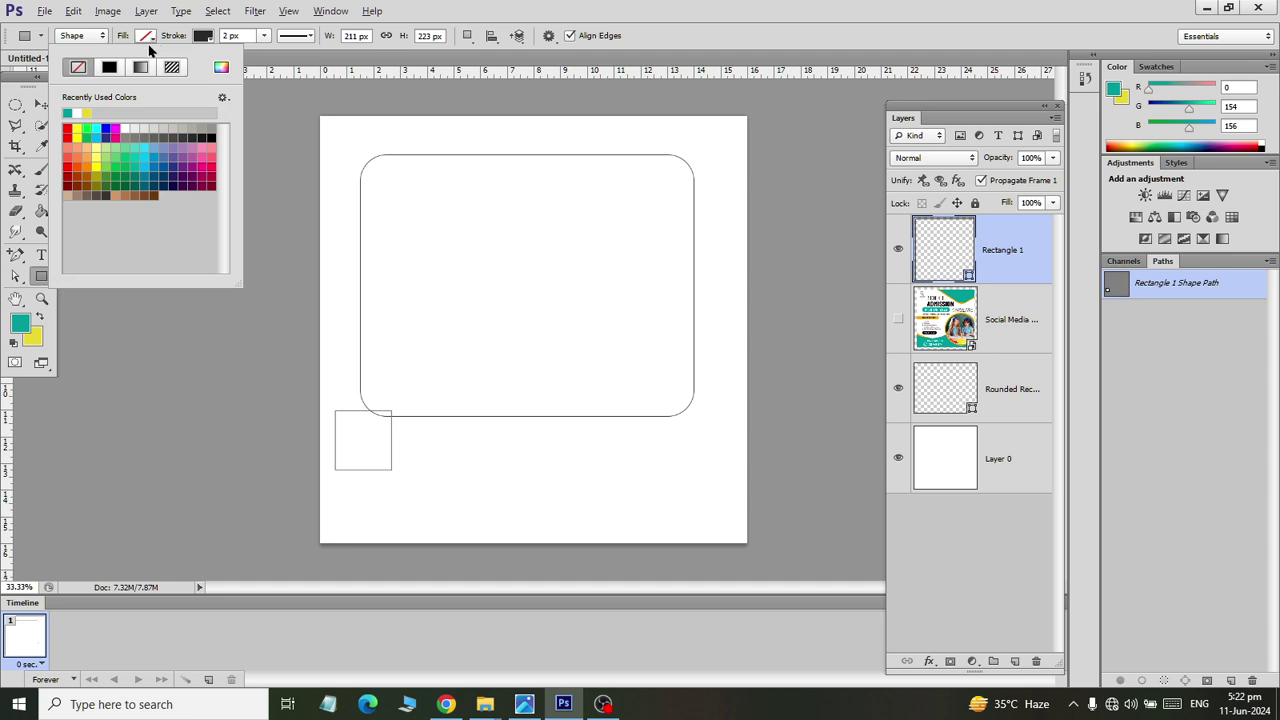
{"action": "left_click", "coordinate": [70, 112]}
{"action": "left_click", "coordinate": [202, 36]}
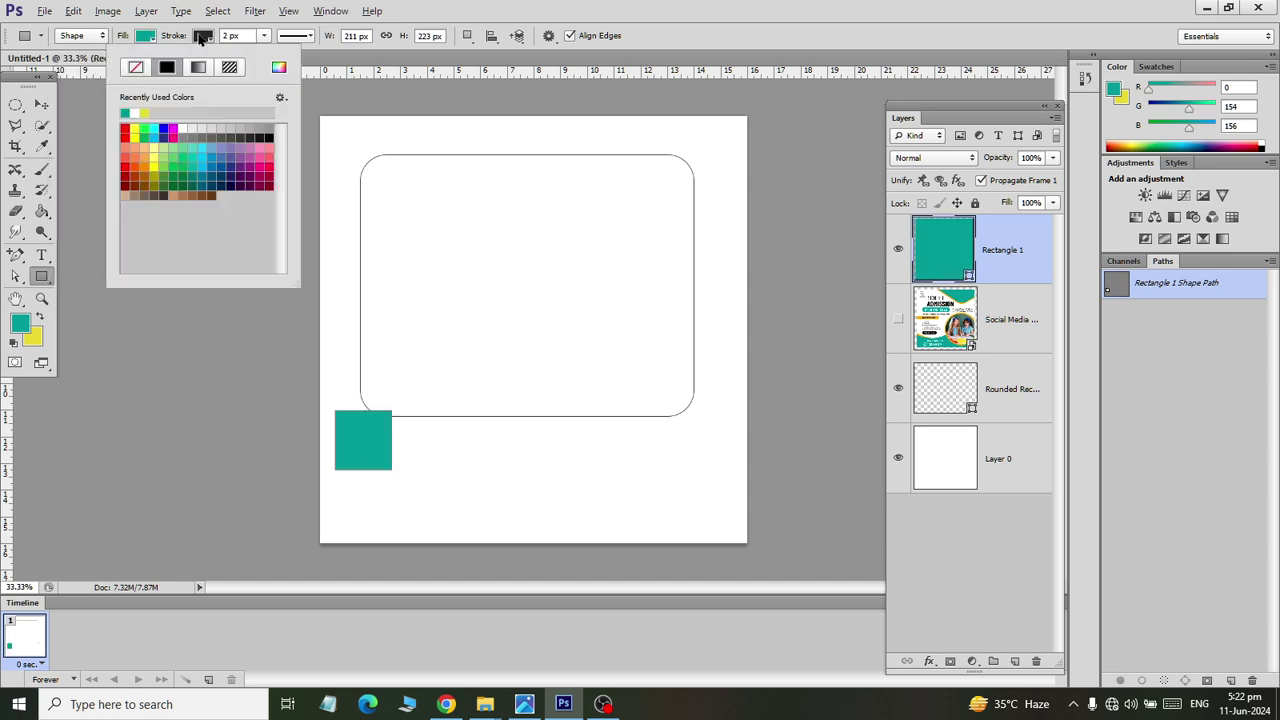
{"action": "left_click", "coordinate": [133, 67]}
Step: Duplicate the teal square to its right and show the reference post layer again
{"action": "key", "text": "v"}
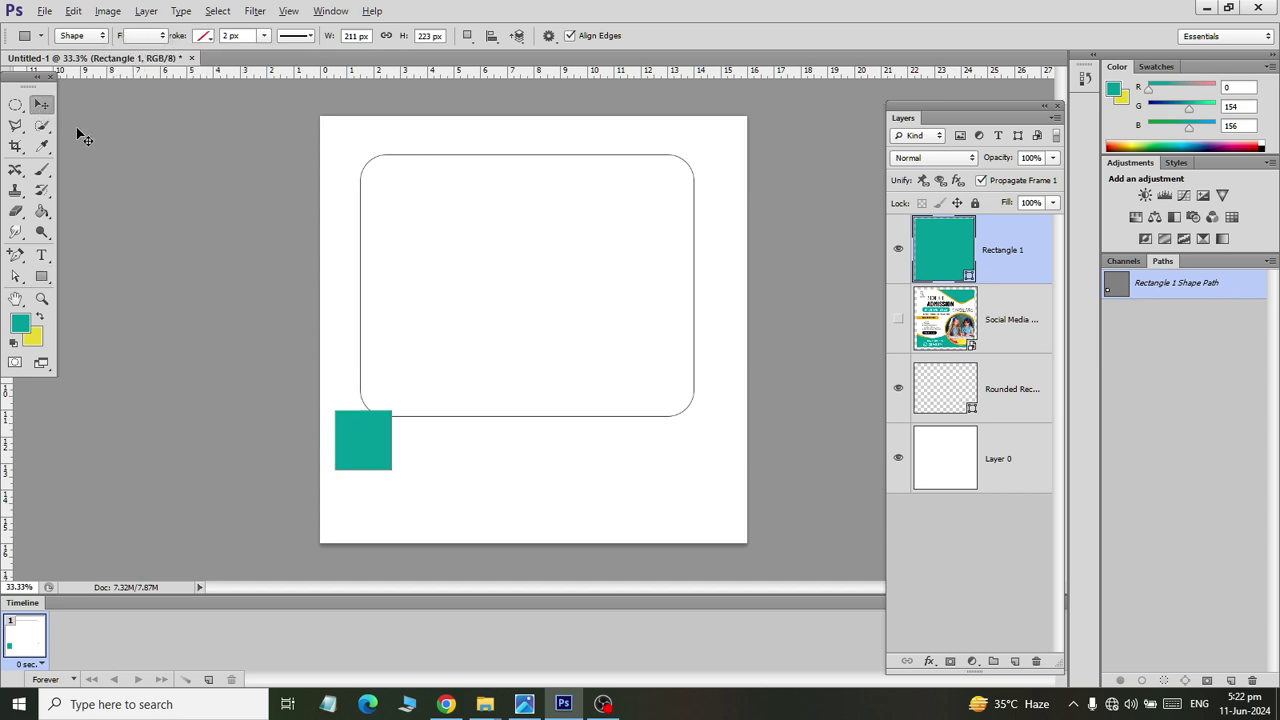
{"action": "key", "text": "ctrl+j"}
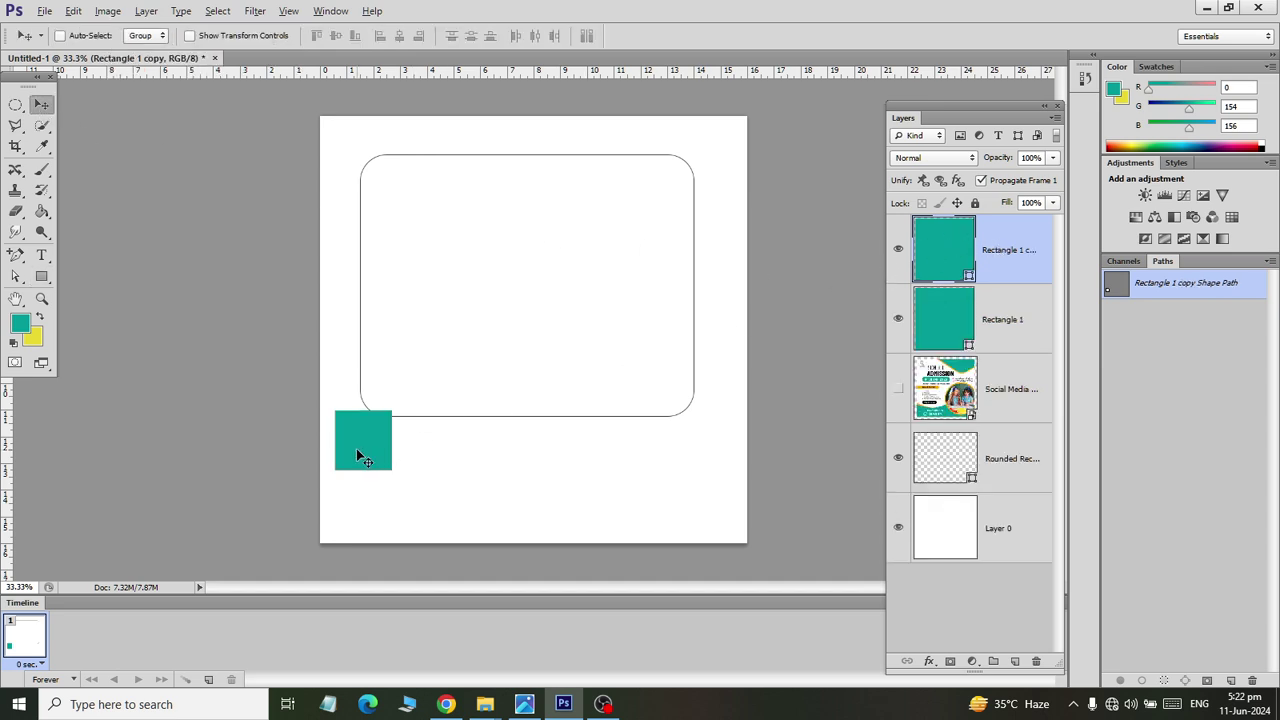
{"action": "left_click_drag", "start_coordinate": [357, 455], "coordinate": [432, 455]}
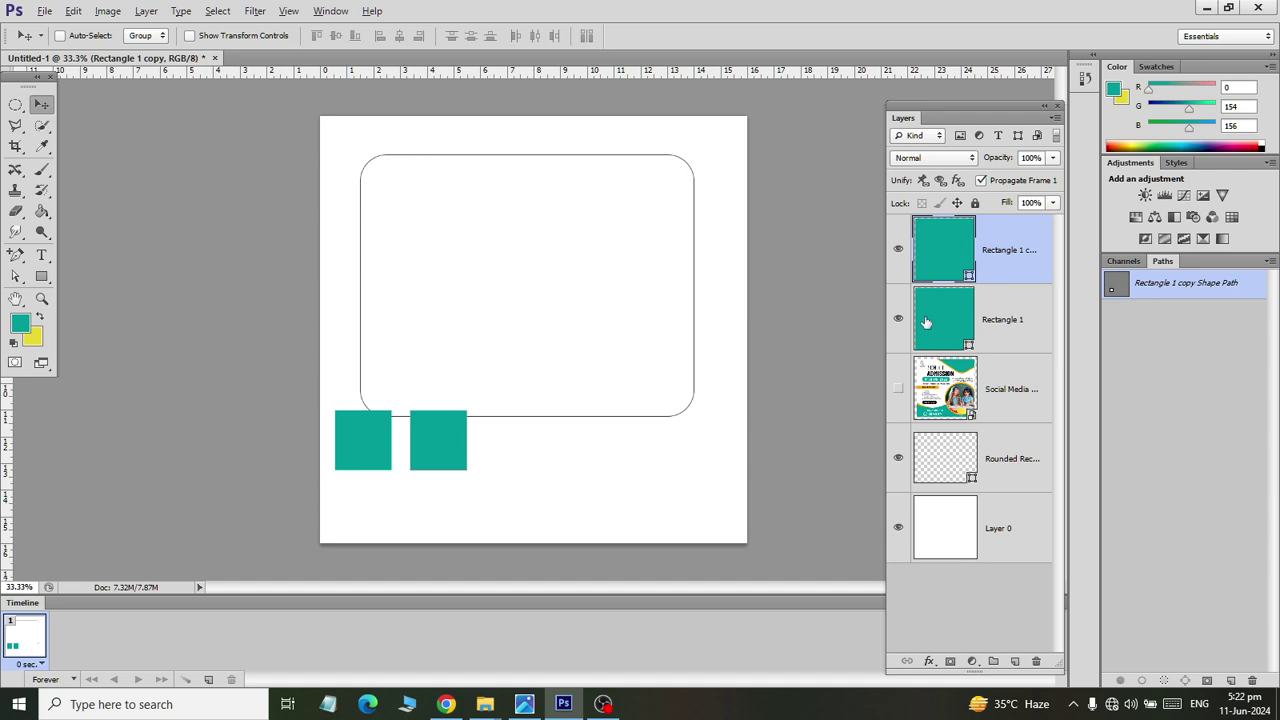
{"action": "left_click", "coordinate": [945, 388]}
{"action": "left_click", "coordinate": [897, 388]}
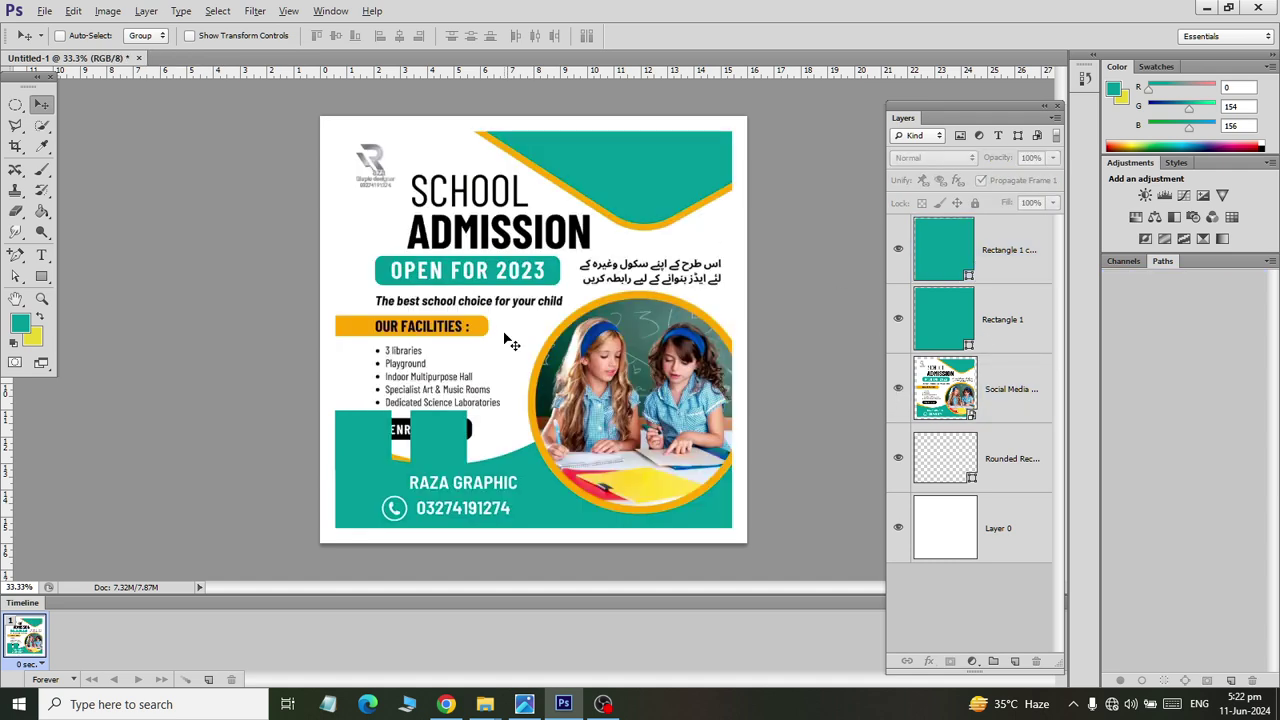
Step: Sample the Facilities bar orange and try editing Rectangle 1's fill, leaving it teal
{"action": "left_click", "coordinate": [47, 146]}
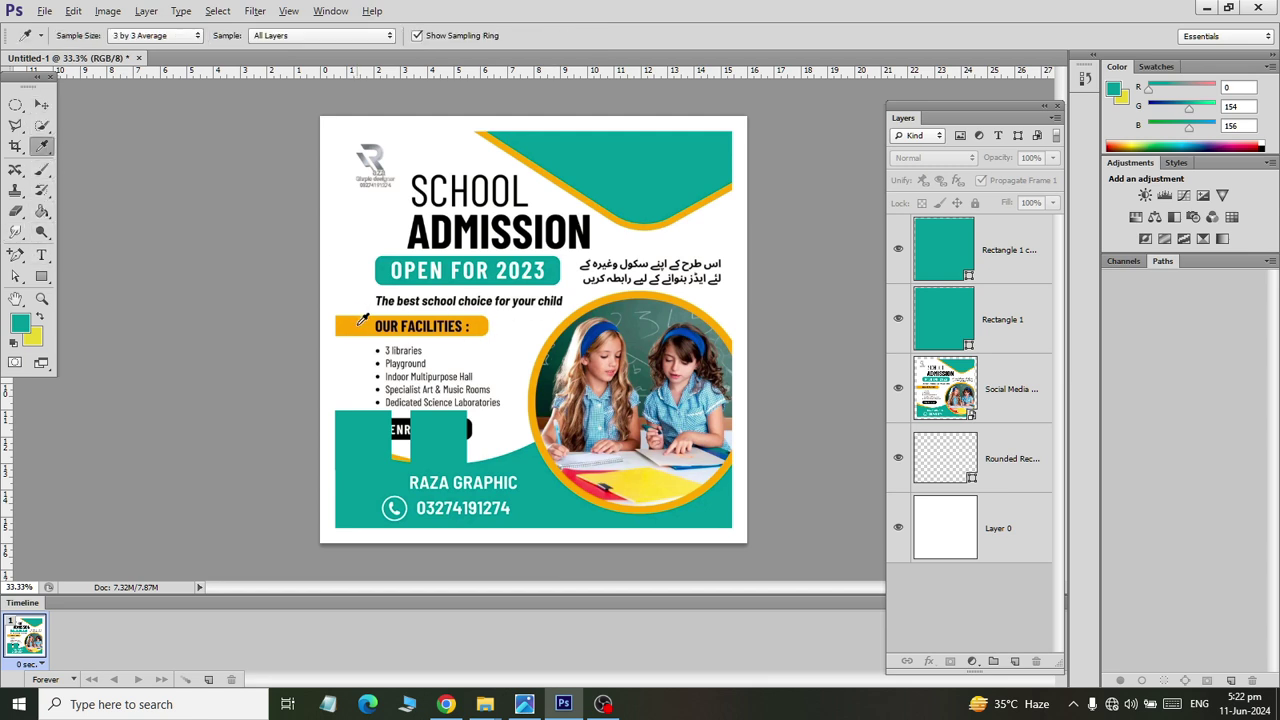
{"action": "left_click", "coordinate": [362, 318]}
{"action": "left_click", "coordinate": [41, 104]}
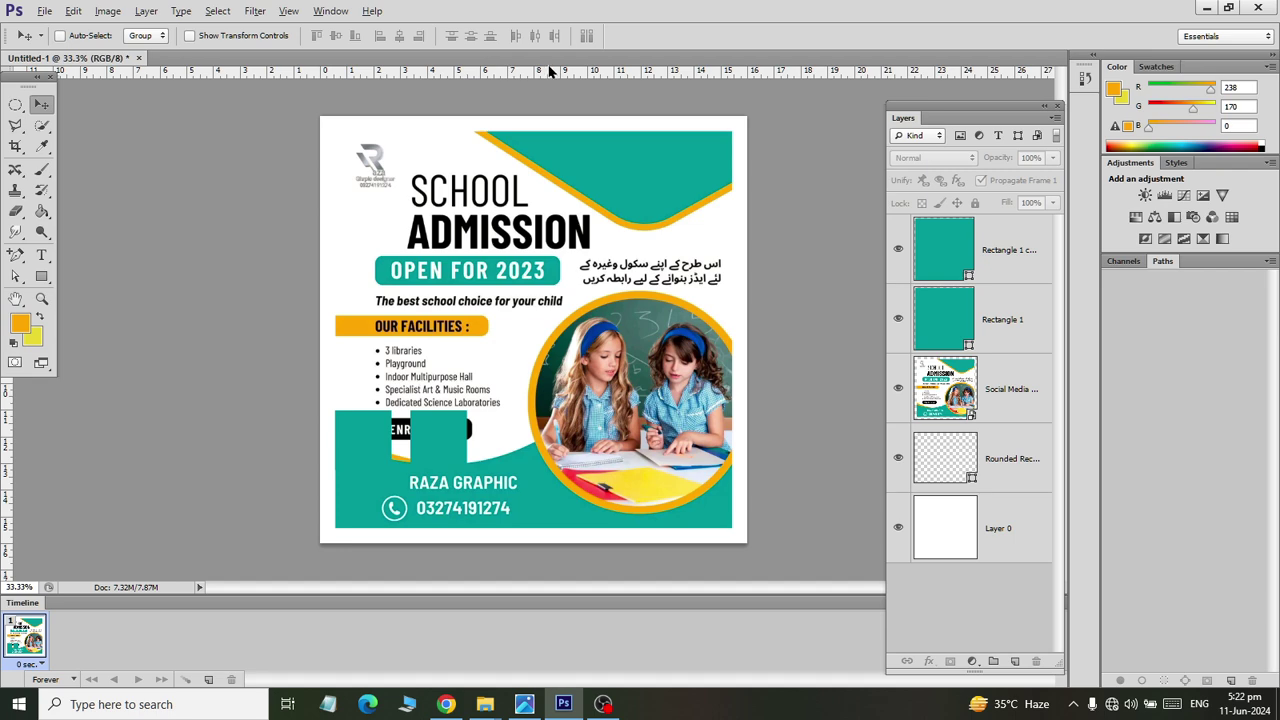
{"action": "double_click", "coordinate": [945, 320]}
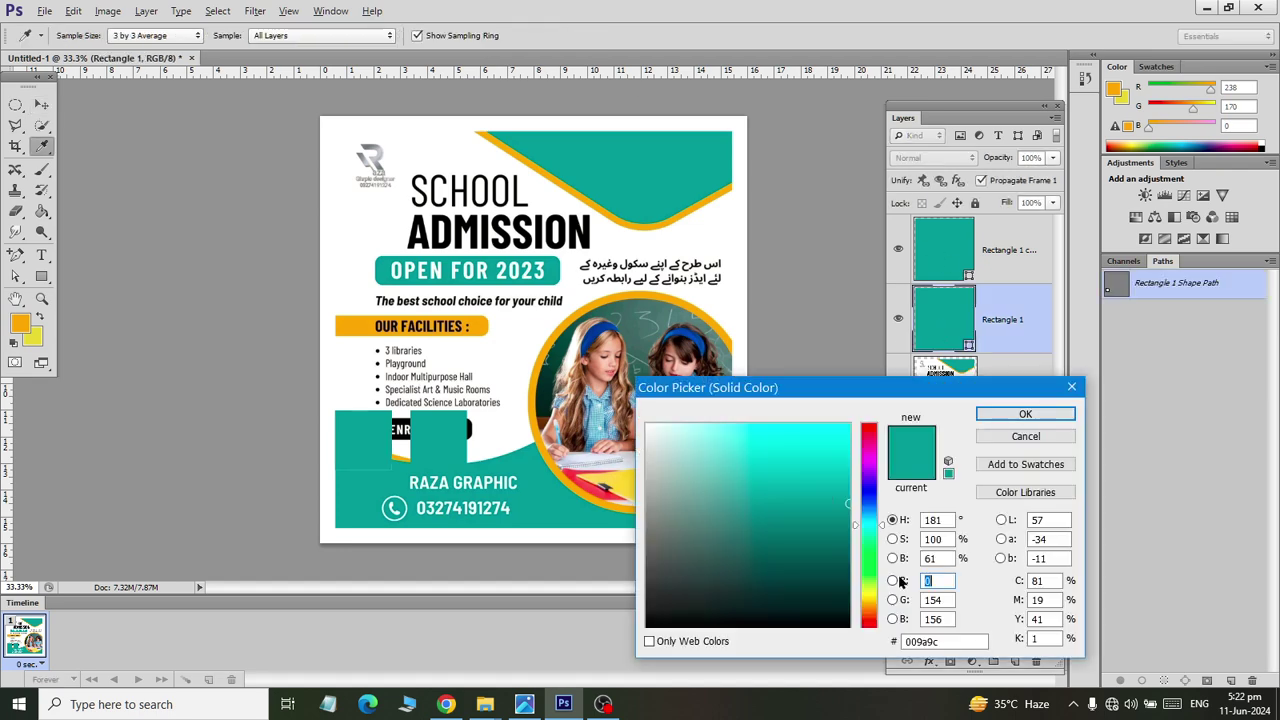
{"action": "left_click", "coordinate": [940, 641]}
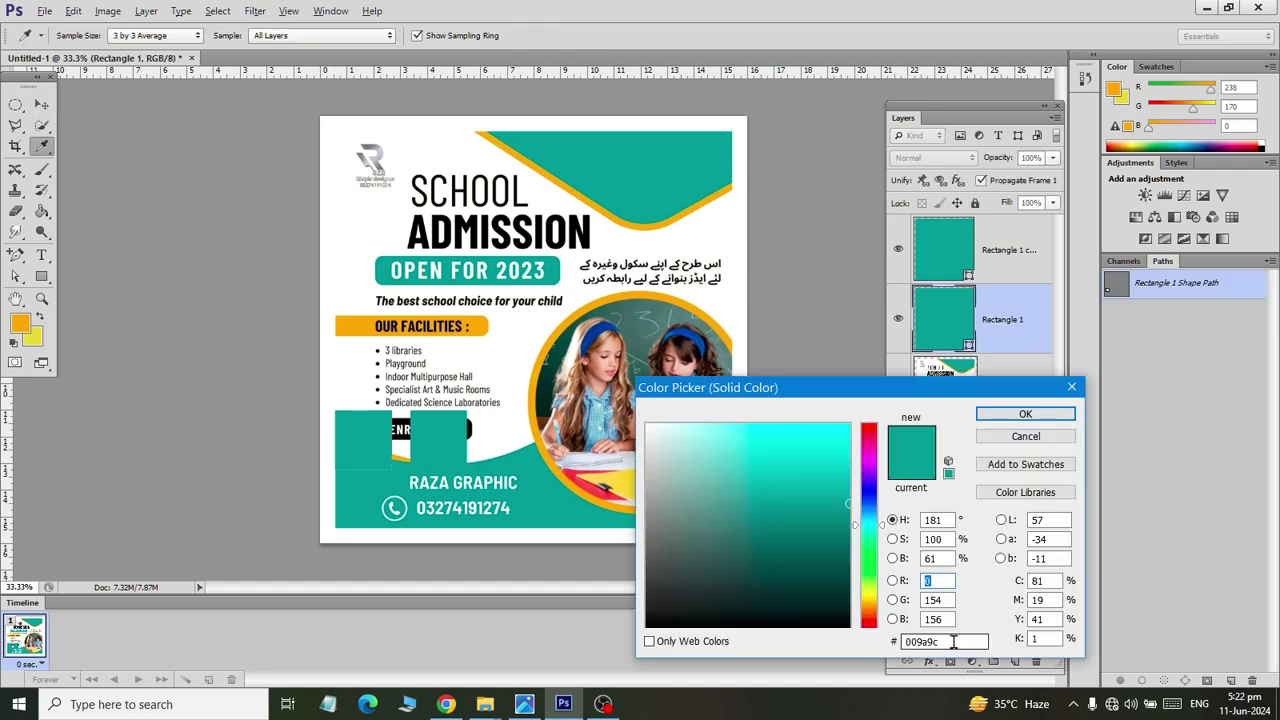
{"action": "left_click", "coordinate": [1025, 413]}
{"action": "left_click", "coordinate": [605, 279]}
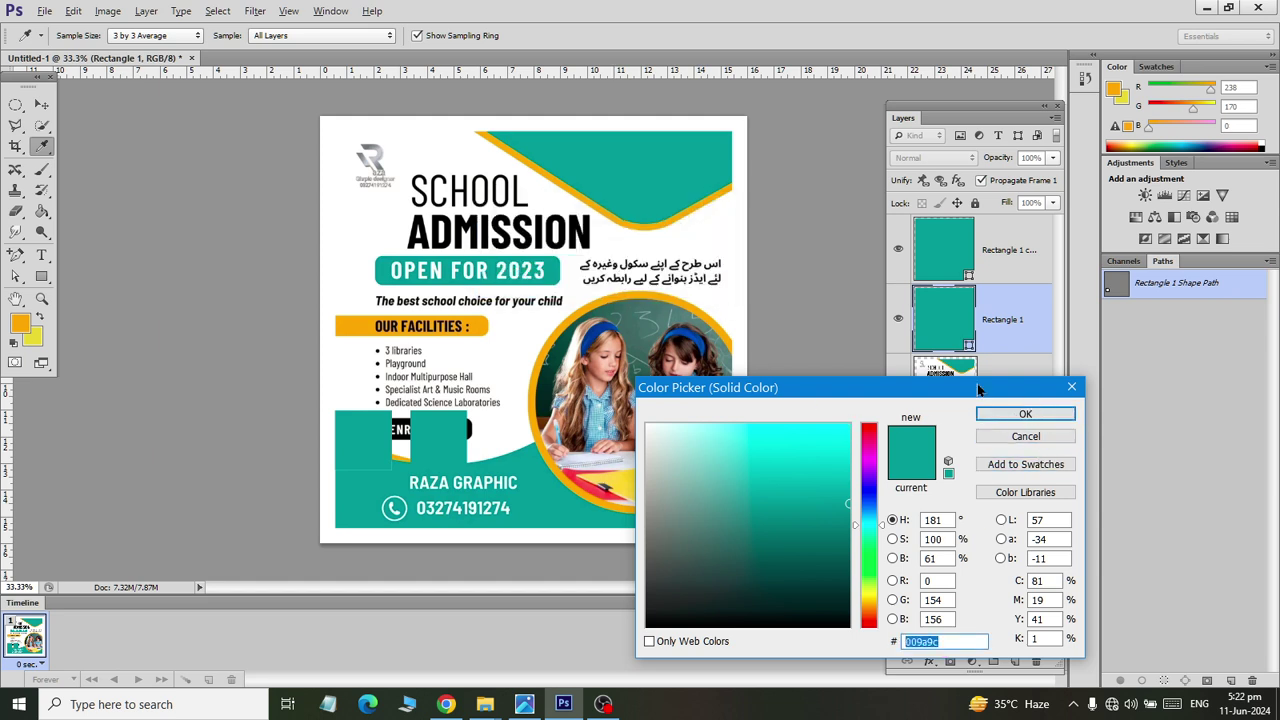
{"action": "left_click", "coordinate": [995, 414]}
Step: Open the foreground colour settings from the post layer and cancel without changes
{"action": "left_click", "coordinate": [947, 396]}
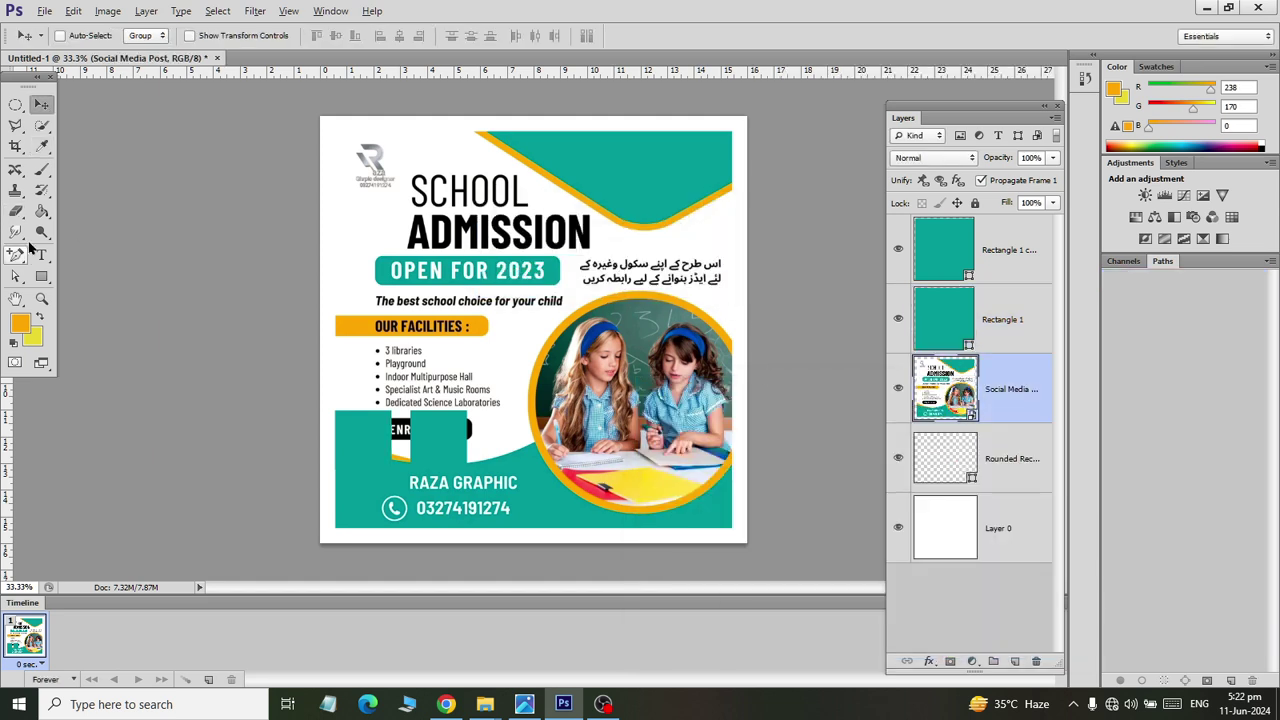
{"action": "left_click", "coordinate": [41, 146]}
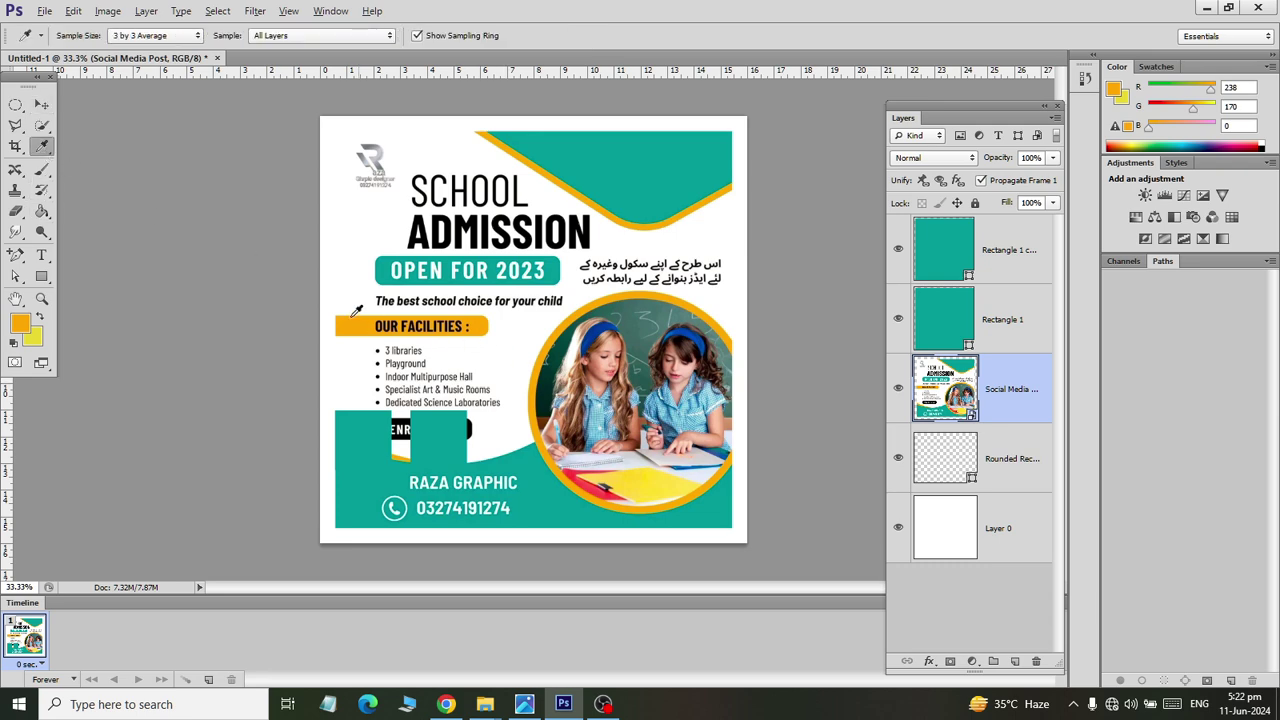
{"action": "left_click", "coordinate": [19, 326]}
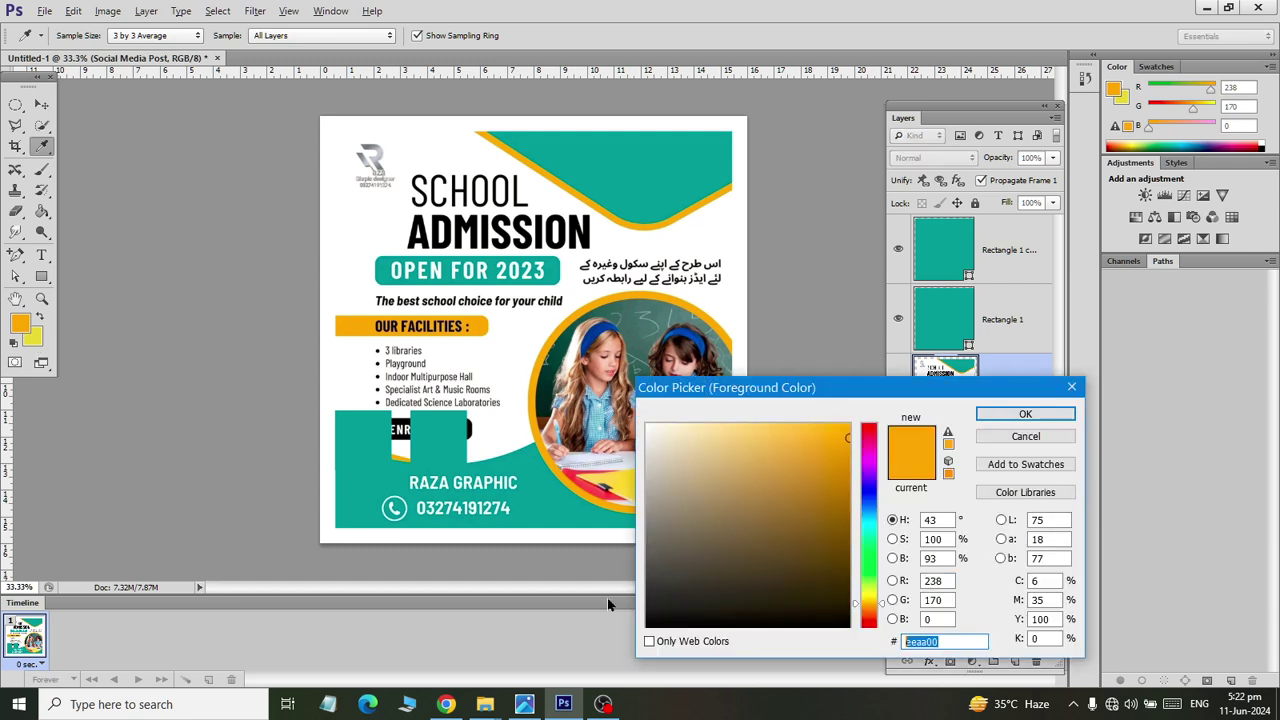
{"action": "type", "text": "Question"}
{"action": "key", "text": "Escape"}
{"action": "left_click", "coordinate": [19, 326]}
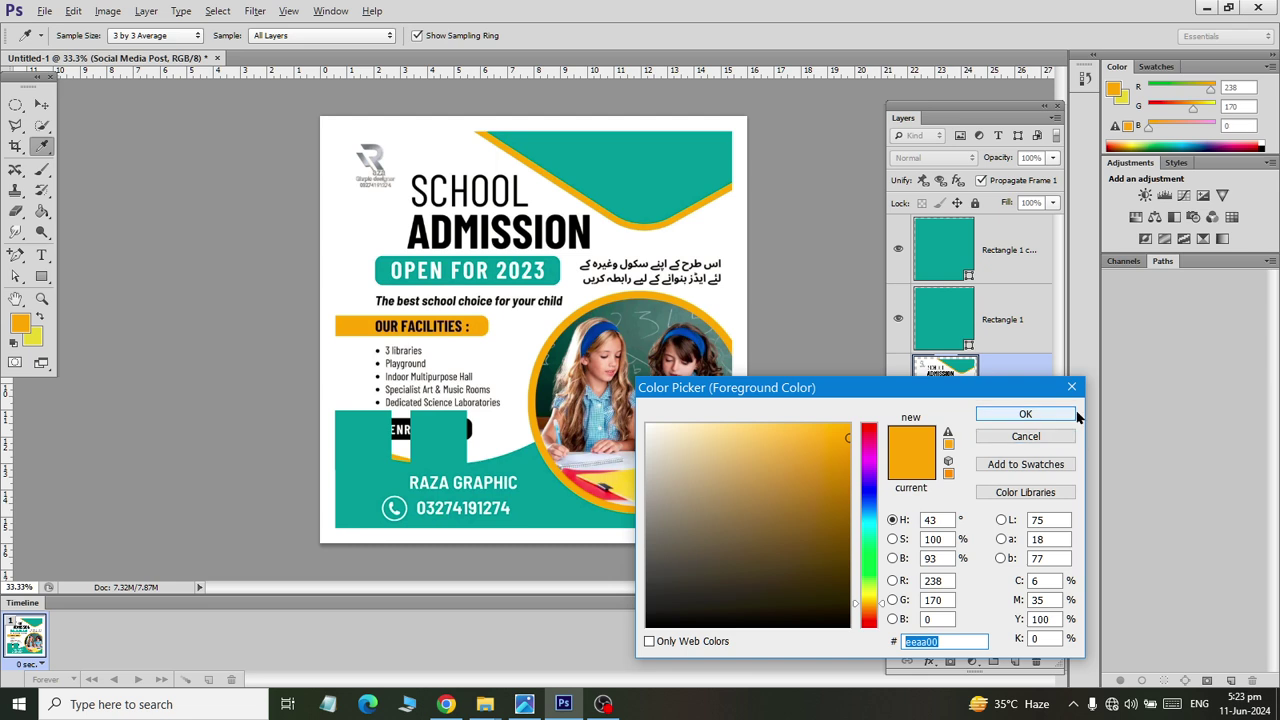
{"action": "left_click", "coordinate": [1046, 438]}
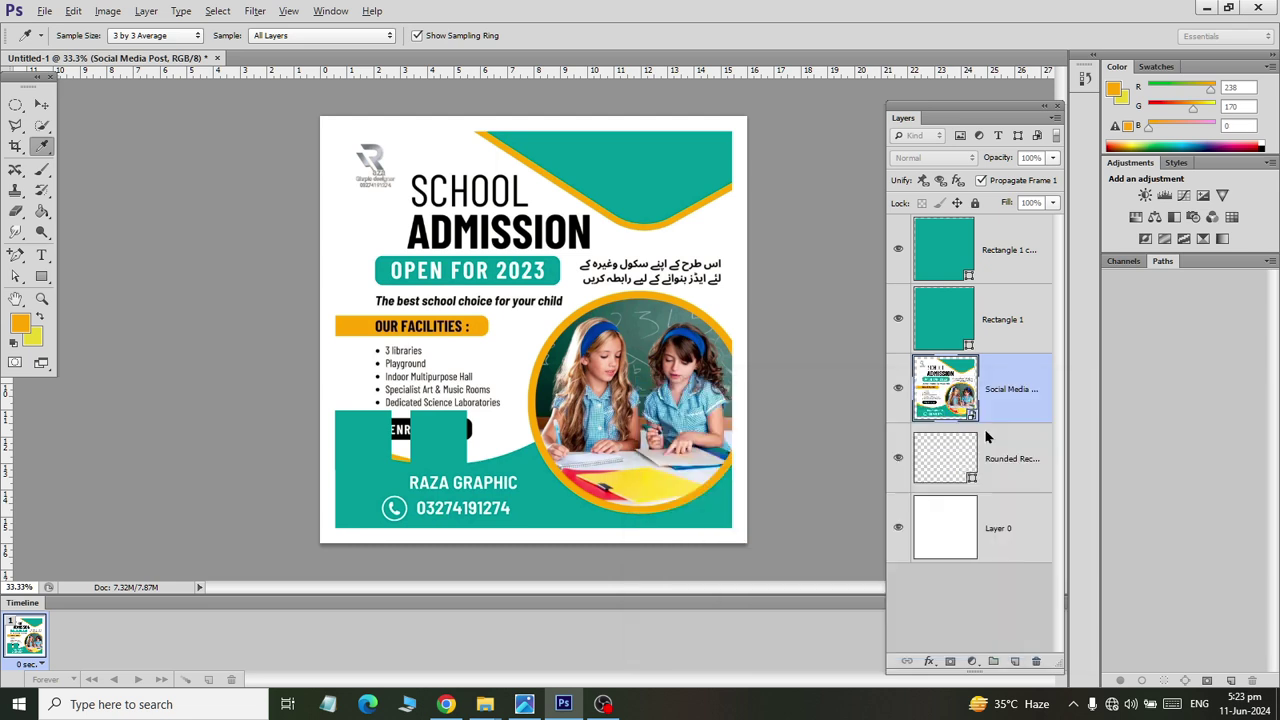
Step: Hide the post layer and fill Rectangle 1 with orange eeaa00
{"action": "left_click", "coordinate": [897, 390]}
{"action": "double_click", "coordinate": [943, 320]}
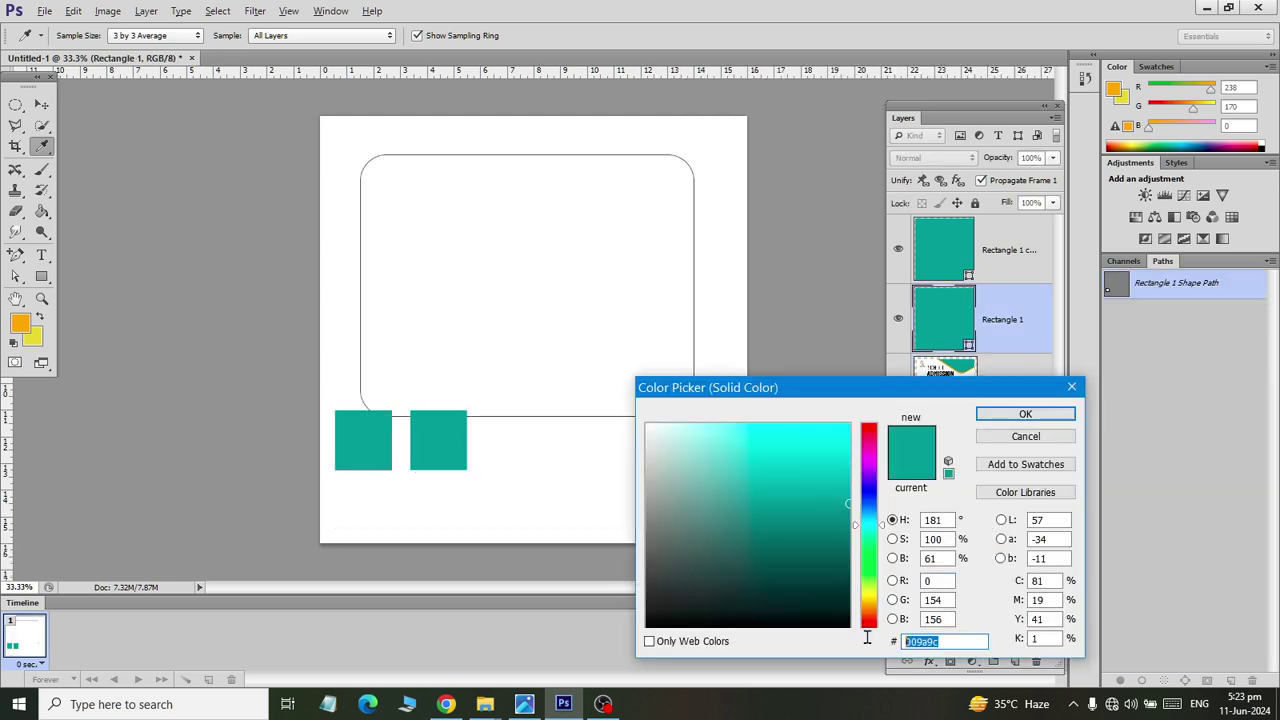
{"action": "type", "text": "eeaa00"}
{"action": "left_click", "coordinate": [1025, 414]}
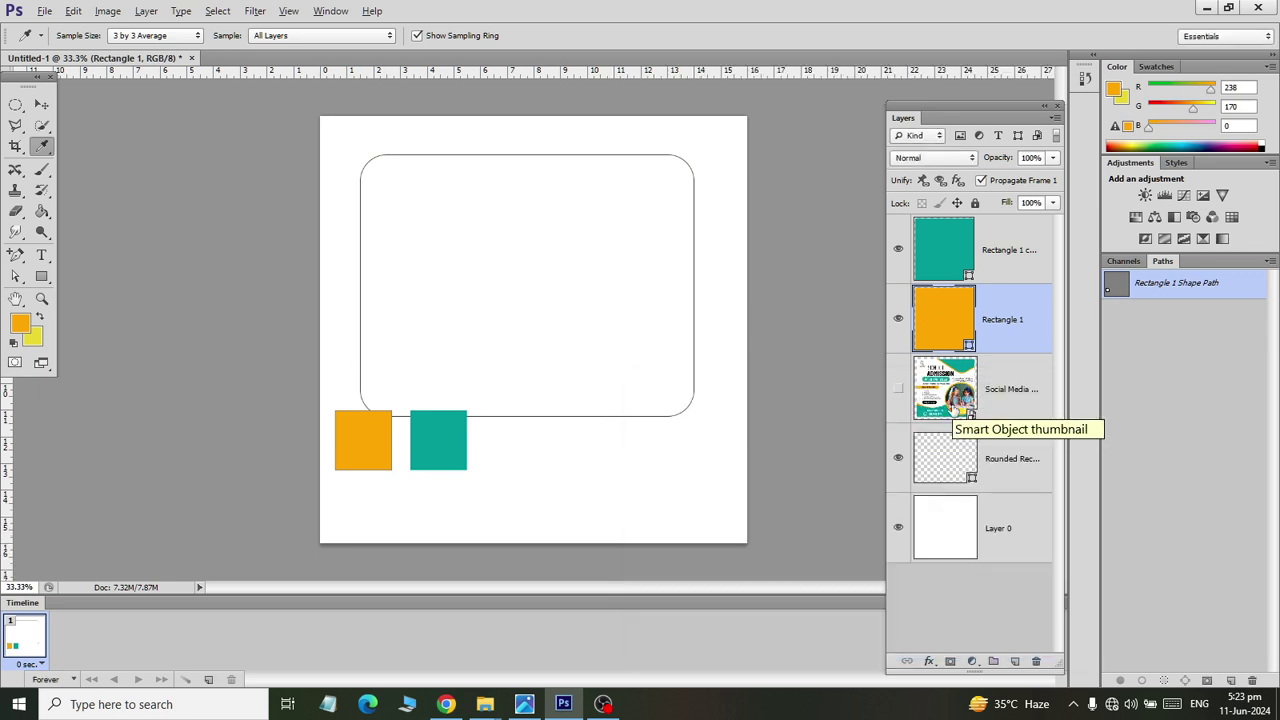
Step: Move the Social Media post layer below Layer 0
{"action": "left_click_drag", "start_coordinate": [943, 390], "coordinate": [950, 550]}
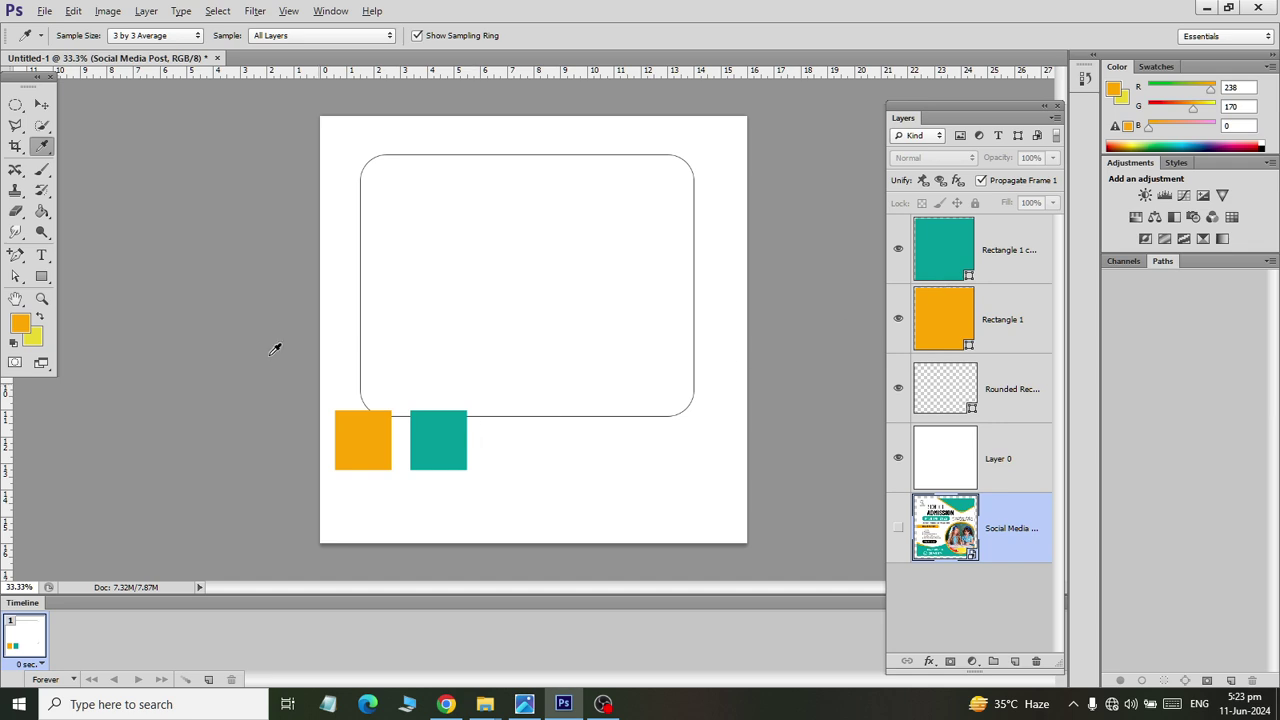
{"action": "left_click", "coordinate": [41, 106]}
{"action": "left_click", "coordinate": [967, 273], "text": "shift"}
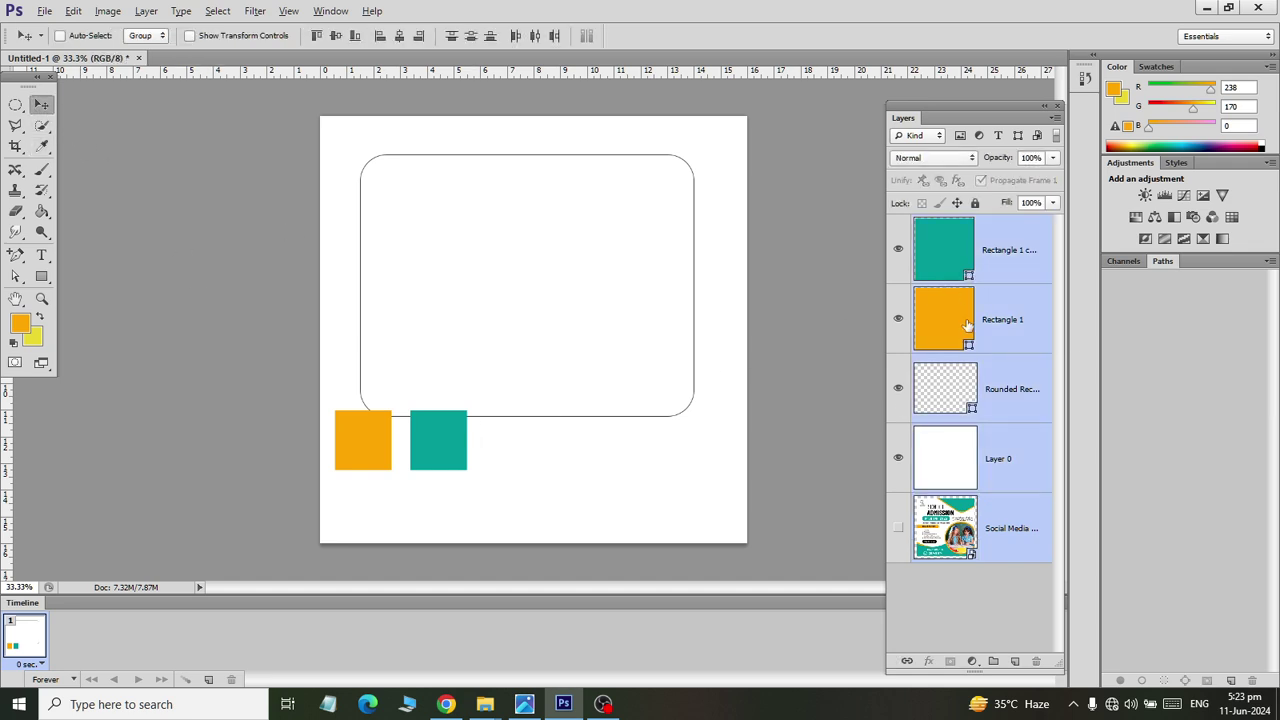
Step: Select both square layers and drag them to the canvas's lower-right corner
{"action": "left_click", "coordinate": [962, 415]}
{"action": "left_click", "coordinate": [984, 243]}
{"action": "left_click", "coordinate": [985, 340], "text": "shift"}
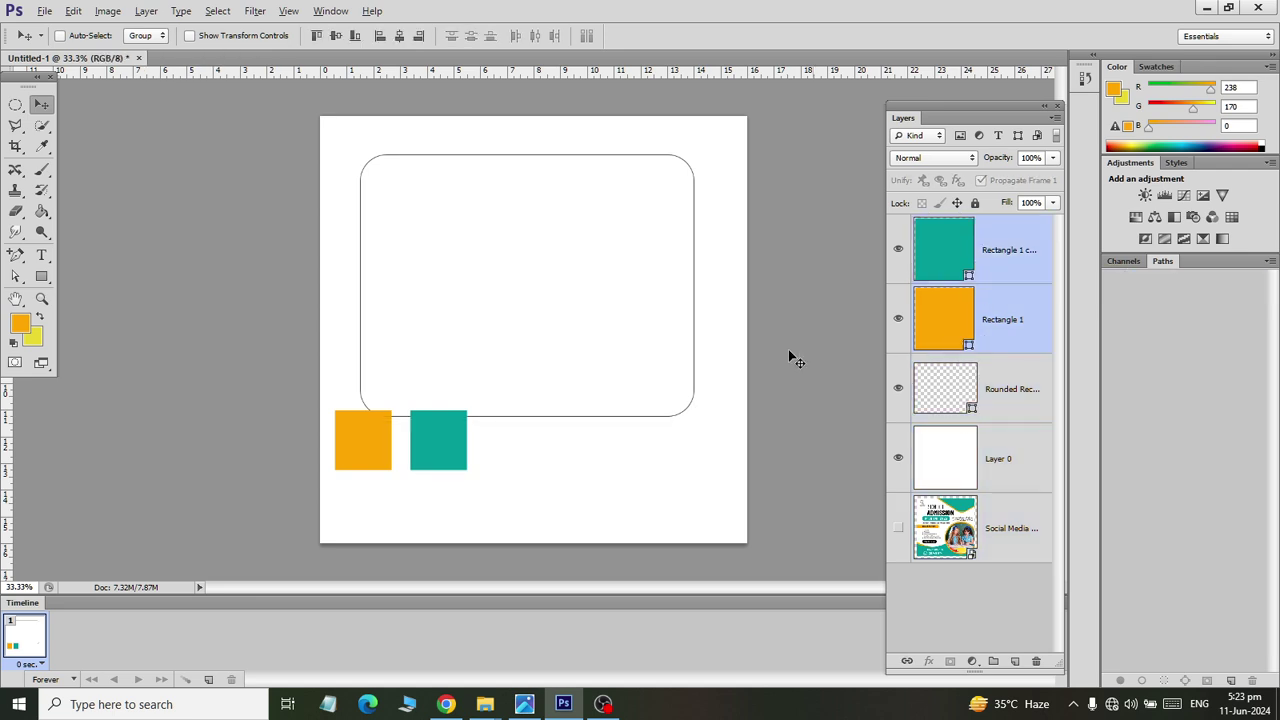
{"action": "left_click_drag", "start_coordinate": [459, 460], "coordinate": [707, 523]}
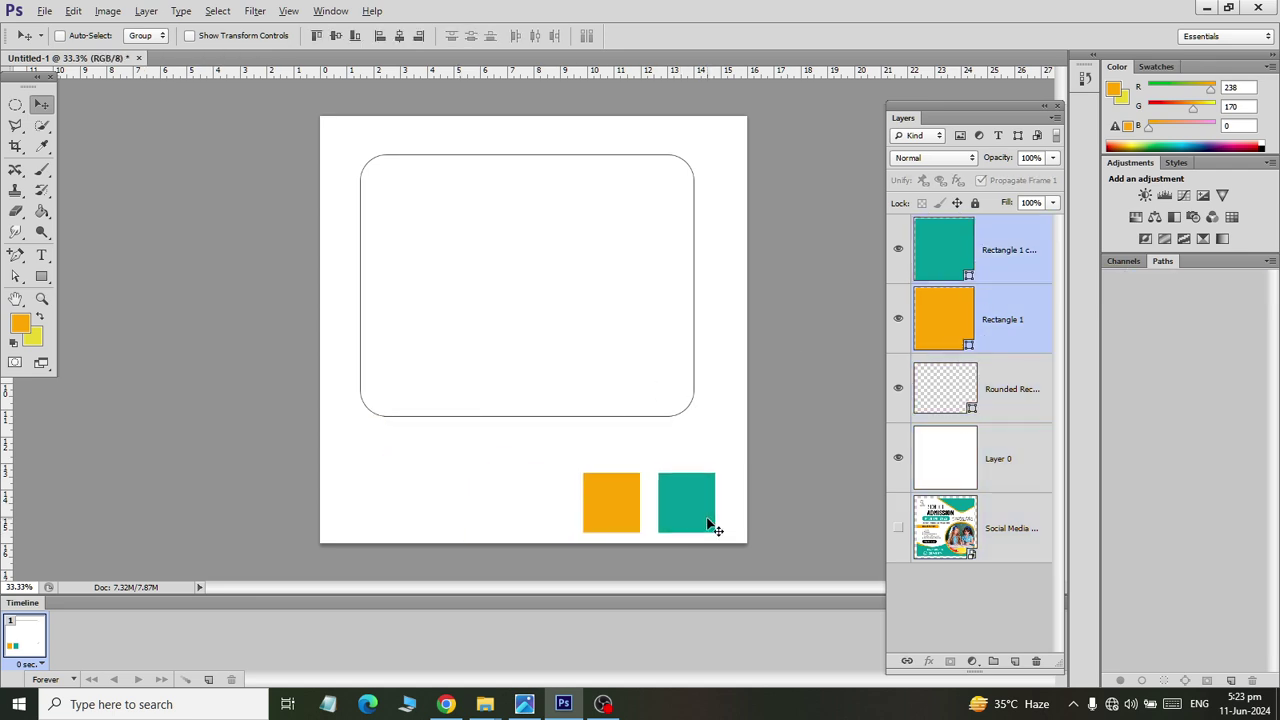
{"action": "left_click", "coordinate": [1003, 410]}
{"action": "left_click", "coordinate": [1007, 322]}
Step: In Save As, browse to Documents > Ps Files > Horizon
{"action": "key", "text": "ctrl+s"}
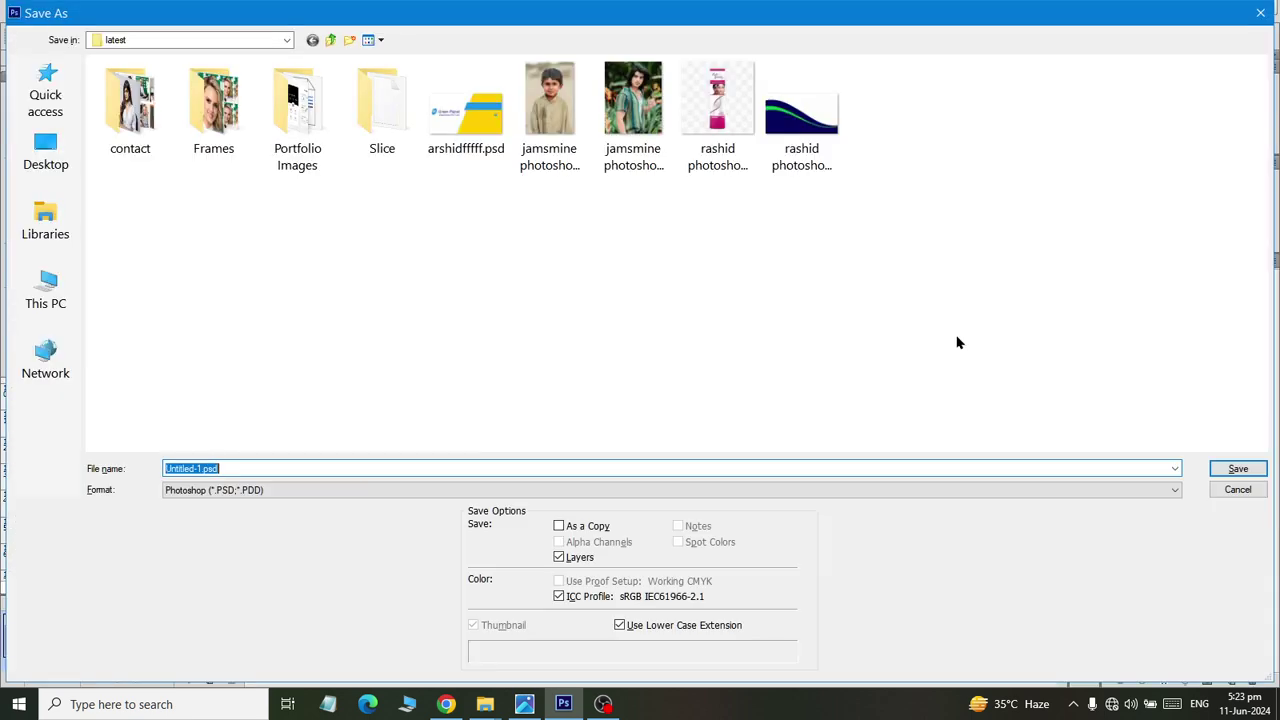
{"action": "left_click", "coordinate": [45, 220]}
{"action": "double_click", "coordinate": [334, 100]}
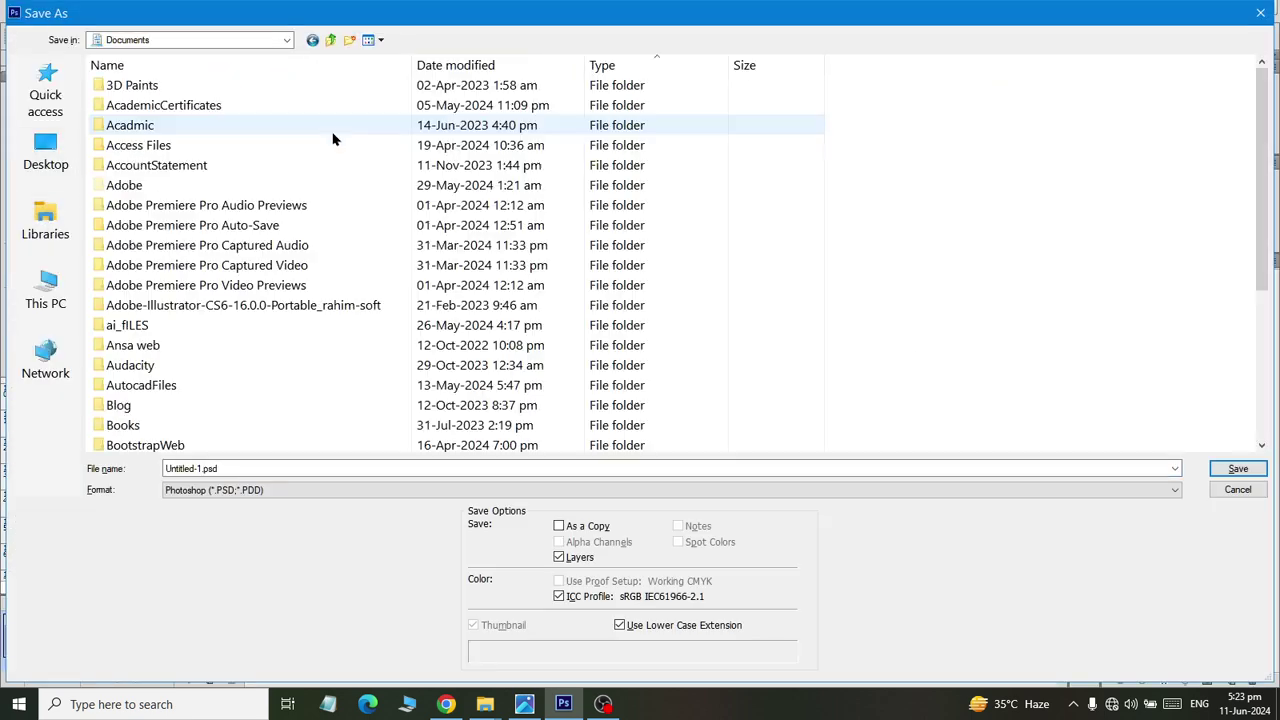
{"action": "left_click", "coordinate": [334, 128]}
{"action": "type", "text": "ps"}
{"action": "key", "text": "Return"}
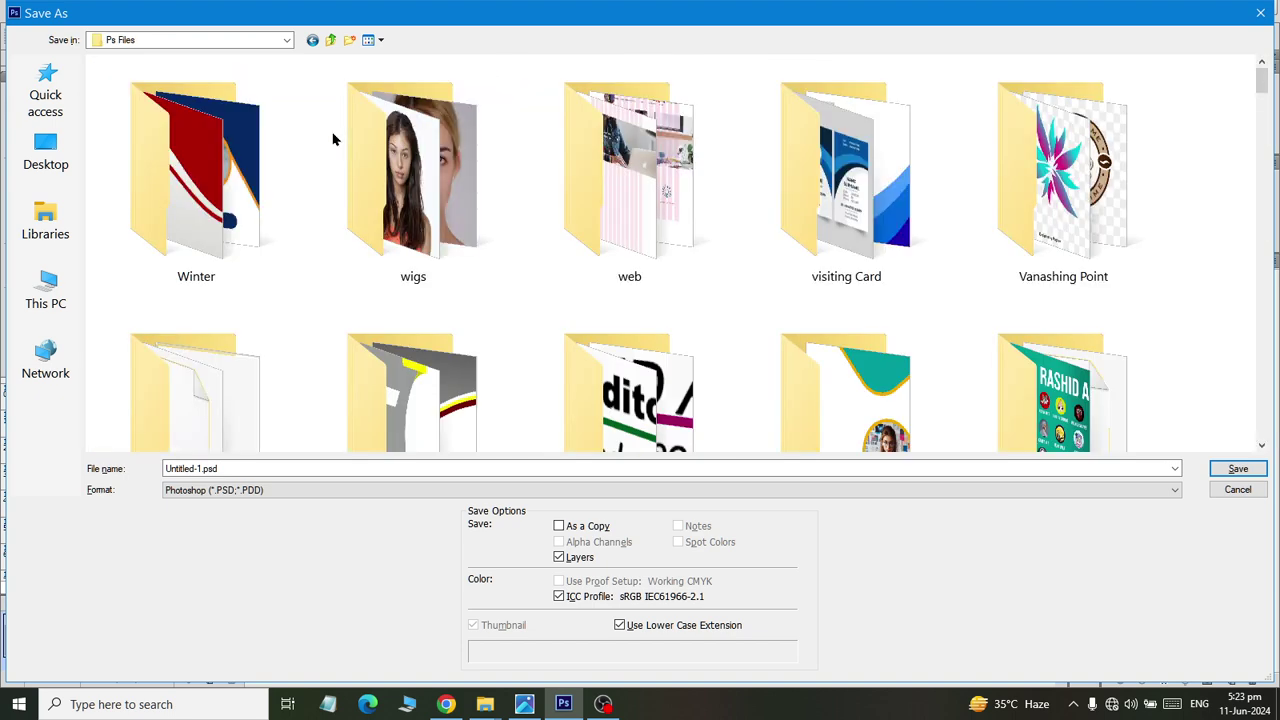
{"action": "type", "text": "ho"}
{"action": "key", "text": "Return"}
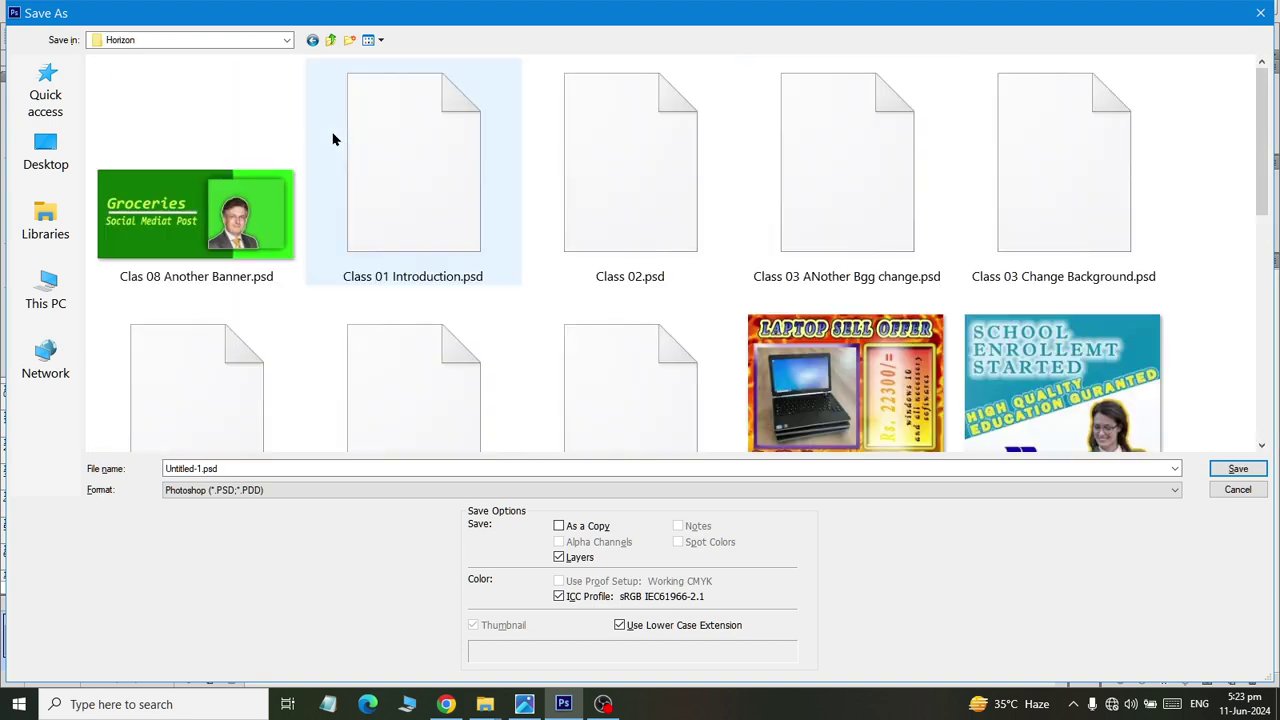
Step: Save the file as 'Class 16 Social Media Post' in Photoshop format
{"action": "scroll", "coordinate": [661, 299], "scroll_direction": "down", "scroll_amount": 5}
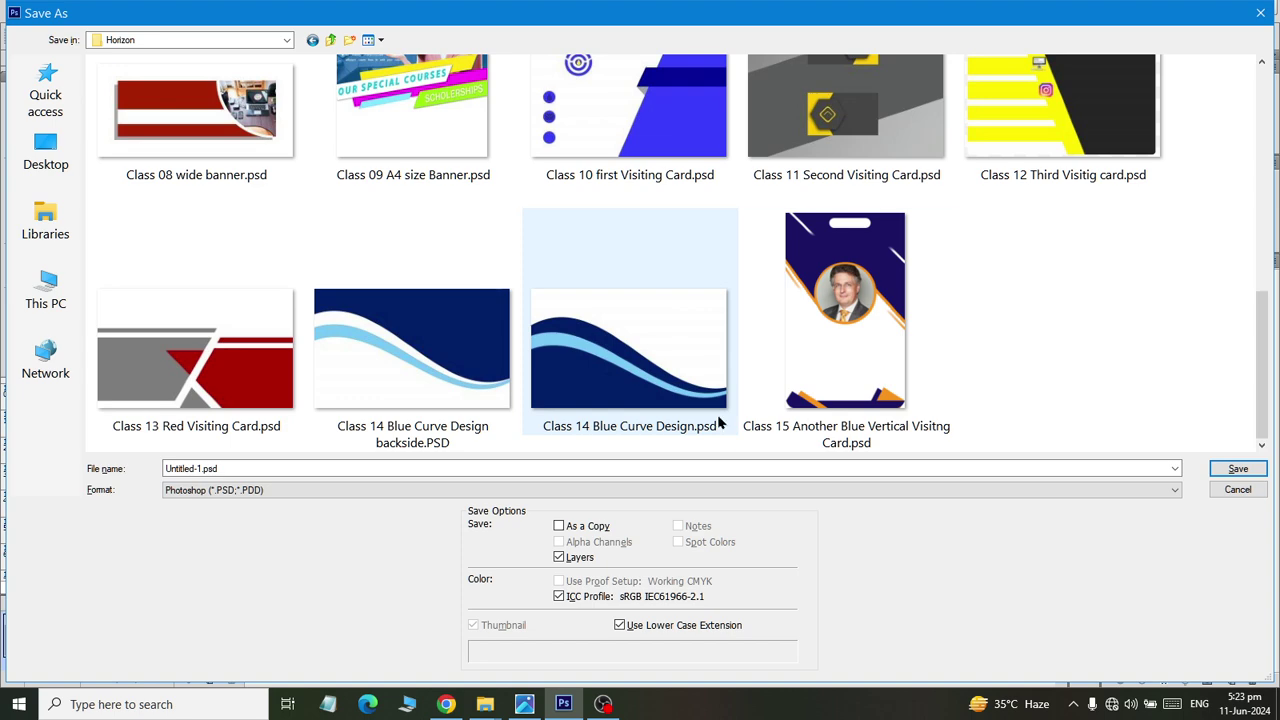
{"action": "left_click", "coordinate": [238, 468]}
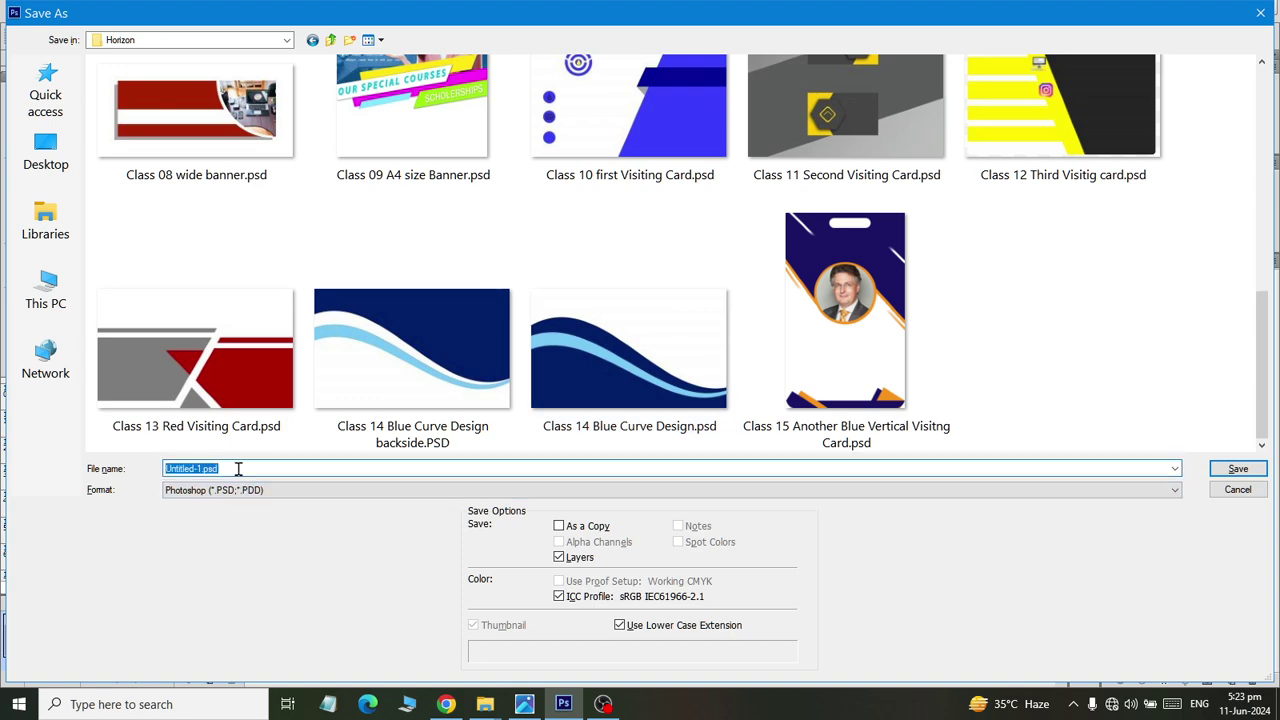
{"action": "type", "text": "Class 16 Social "}
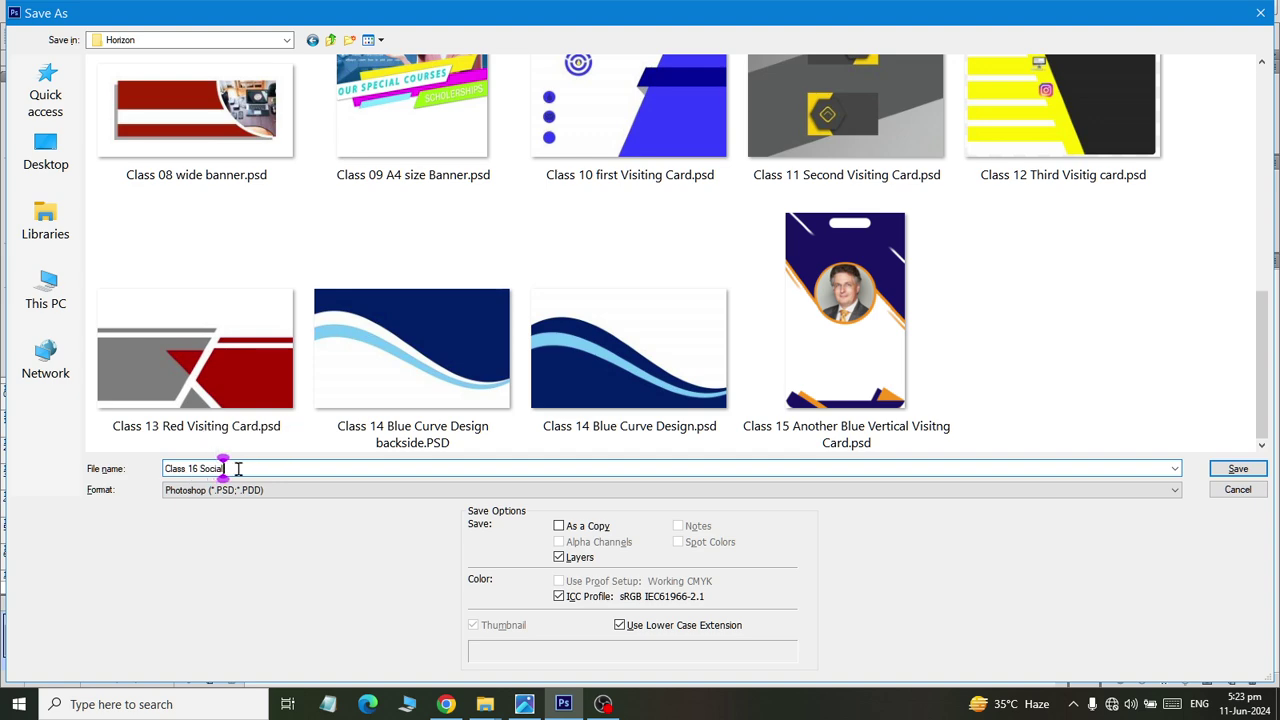
{"action": "type", "text": "Media Post"}
{"action": "key", "text": "Return"}
{"action": "left_click", "coordinate": [822, 210]}
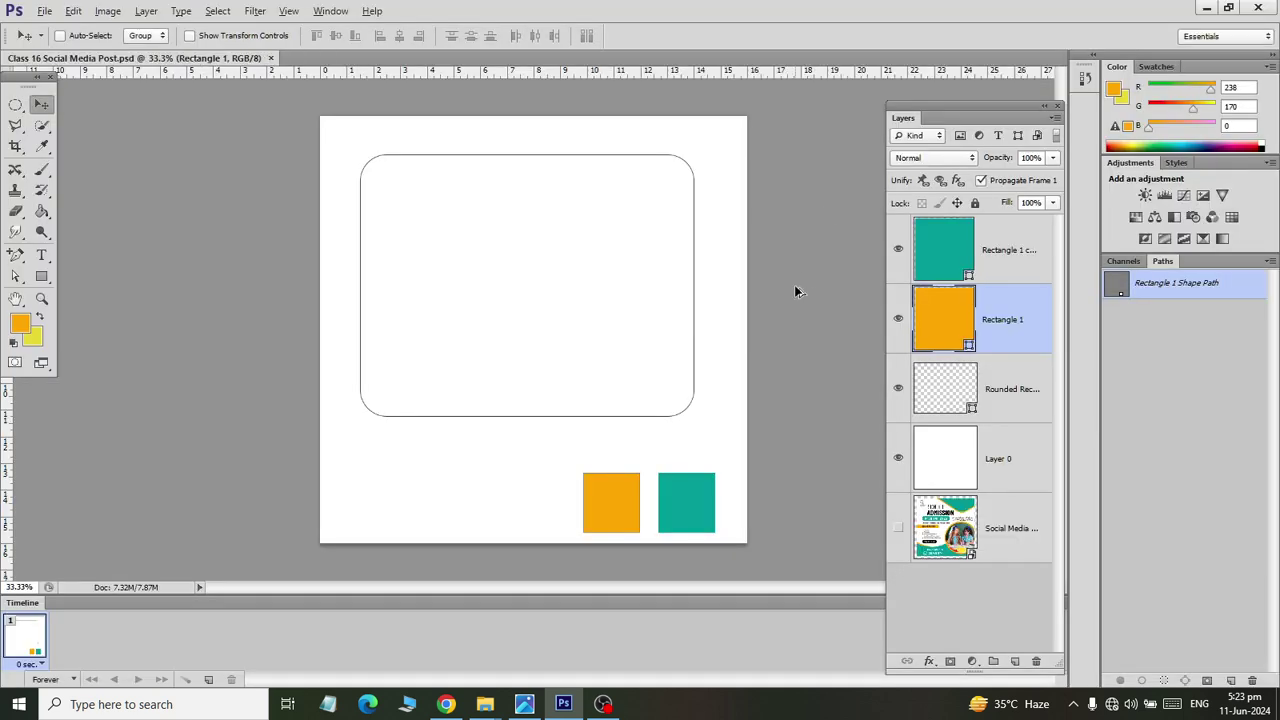
Step: Set Rounded Rectangle 1's fill to the teal sampled from the right square
{"action": "key", "text": "alt+Tab"}
{"action": "key", "text": "alt+Tab"}
{"action": "key", "text": "alt+Tab"}
{"action": "key", "text": "alt+Tab"}
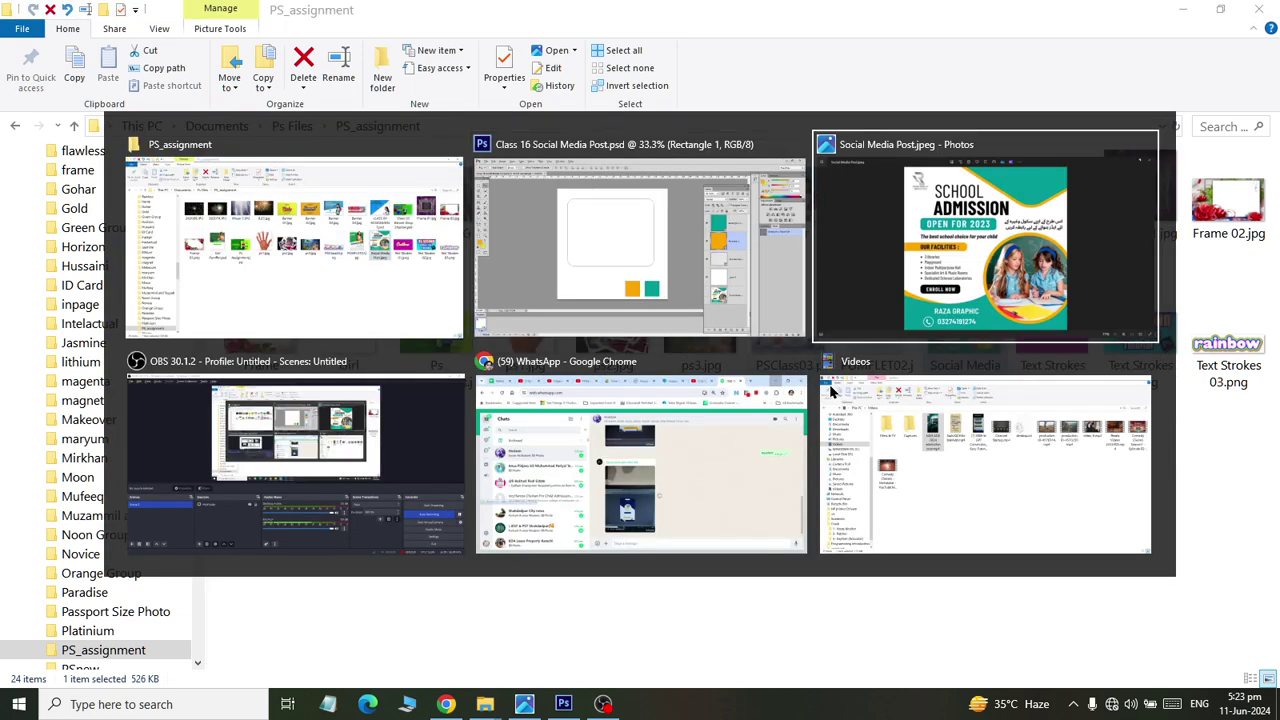
{"action": "key", "text": "alt+Tab"}
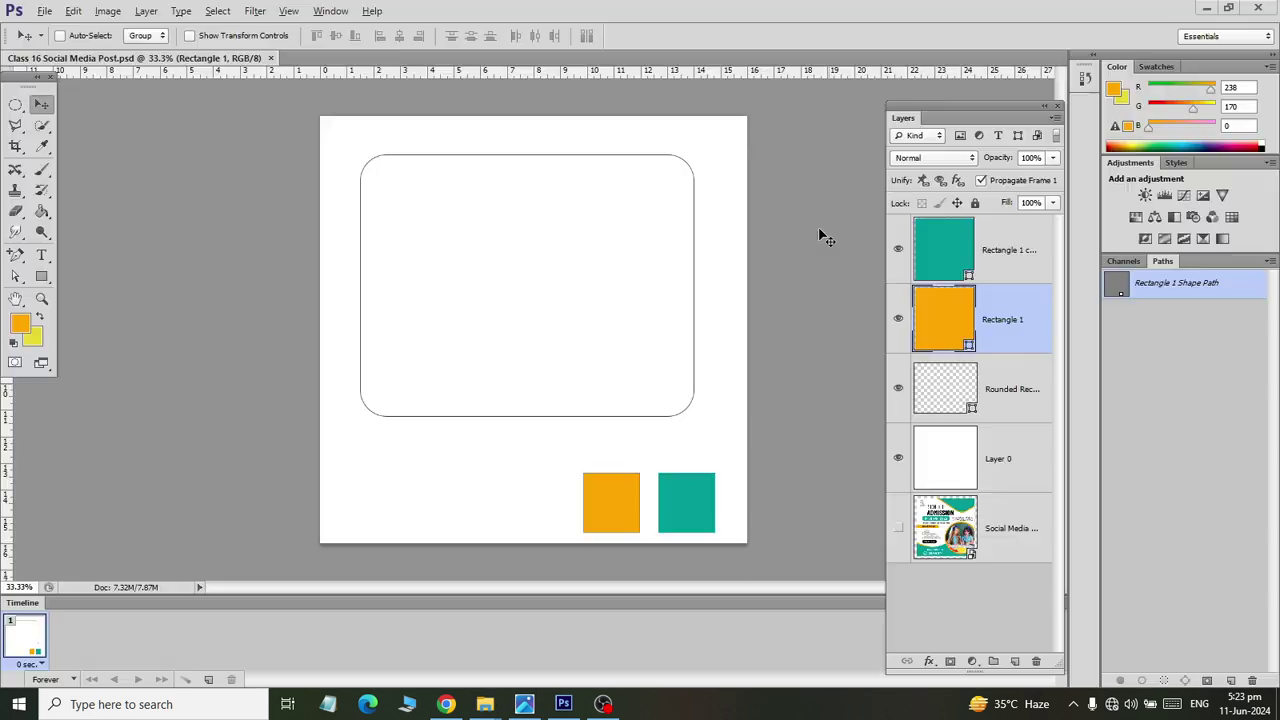
{"action": "left_click", "coordinate": [941, 258]}
{"action": "left_click", "coordinate": [949, 392]}
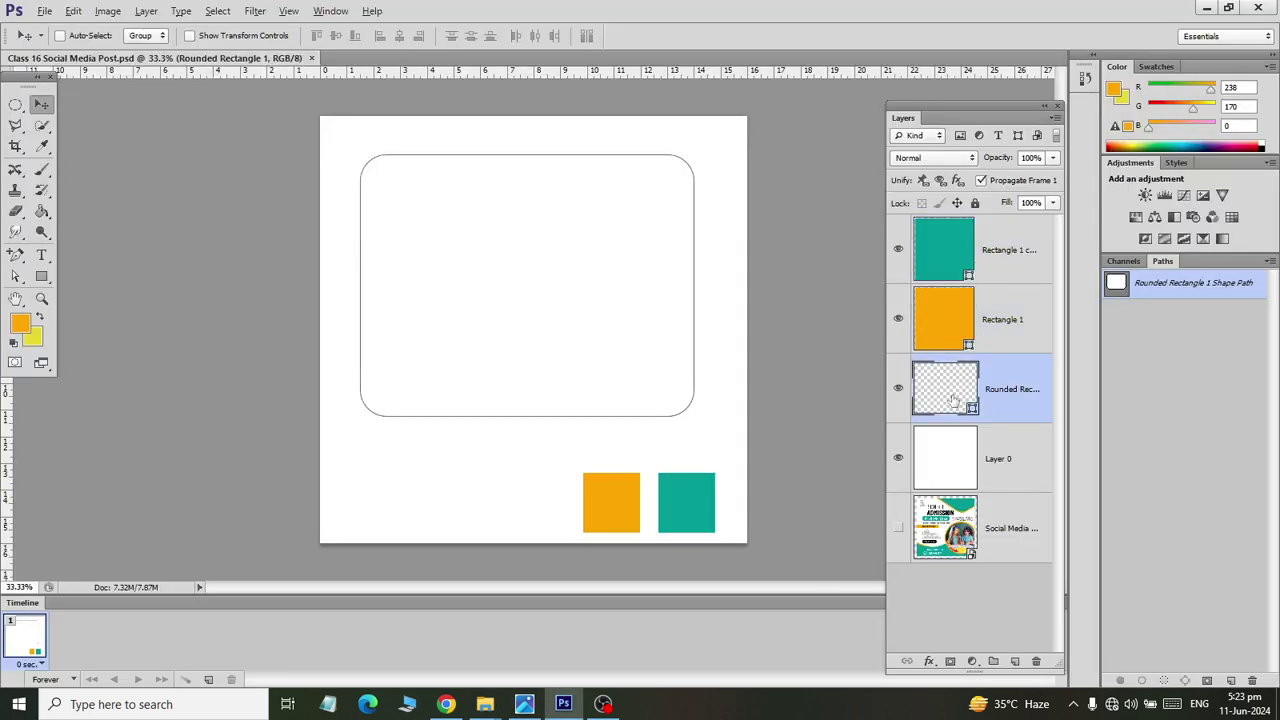
{"action": "double_click", "coordinate": [953, 400]}
{"action": "left_click_drag", "start_coordinate": [897, 394], "coordinate": [983, 90]}
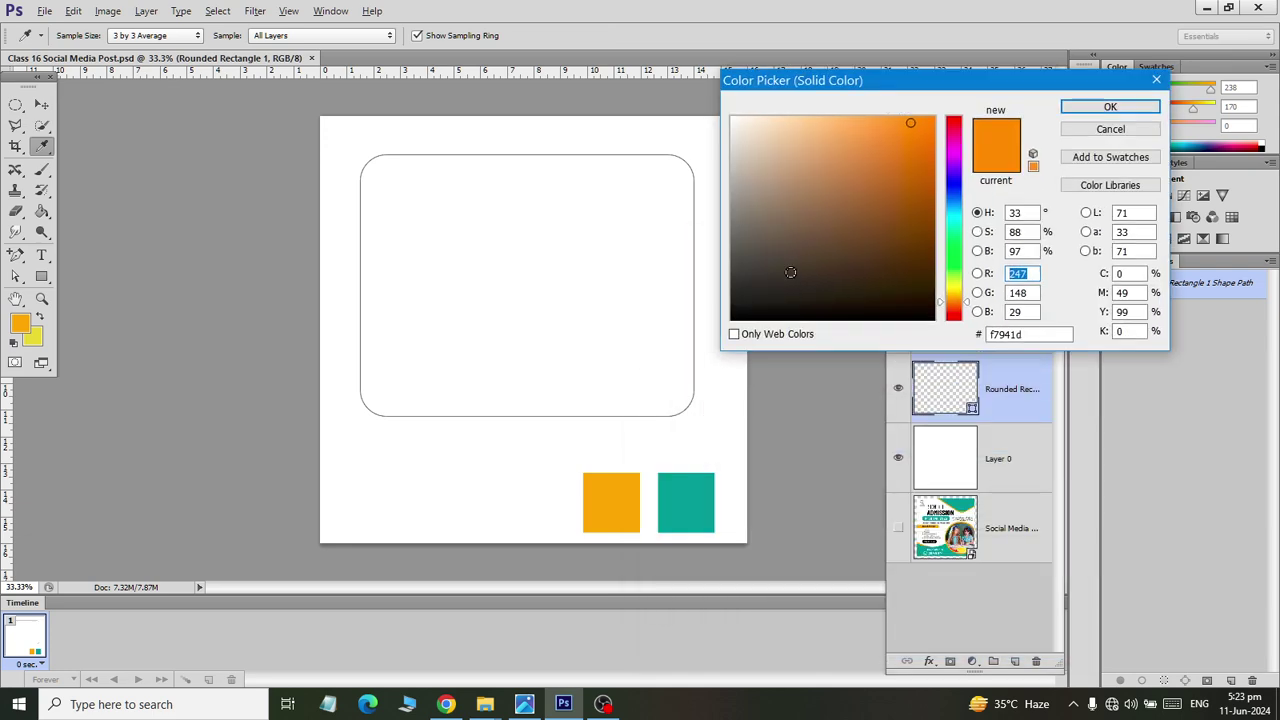
{"action": "left_click", "coordinate": [695, 495]}
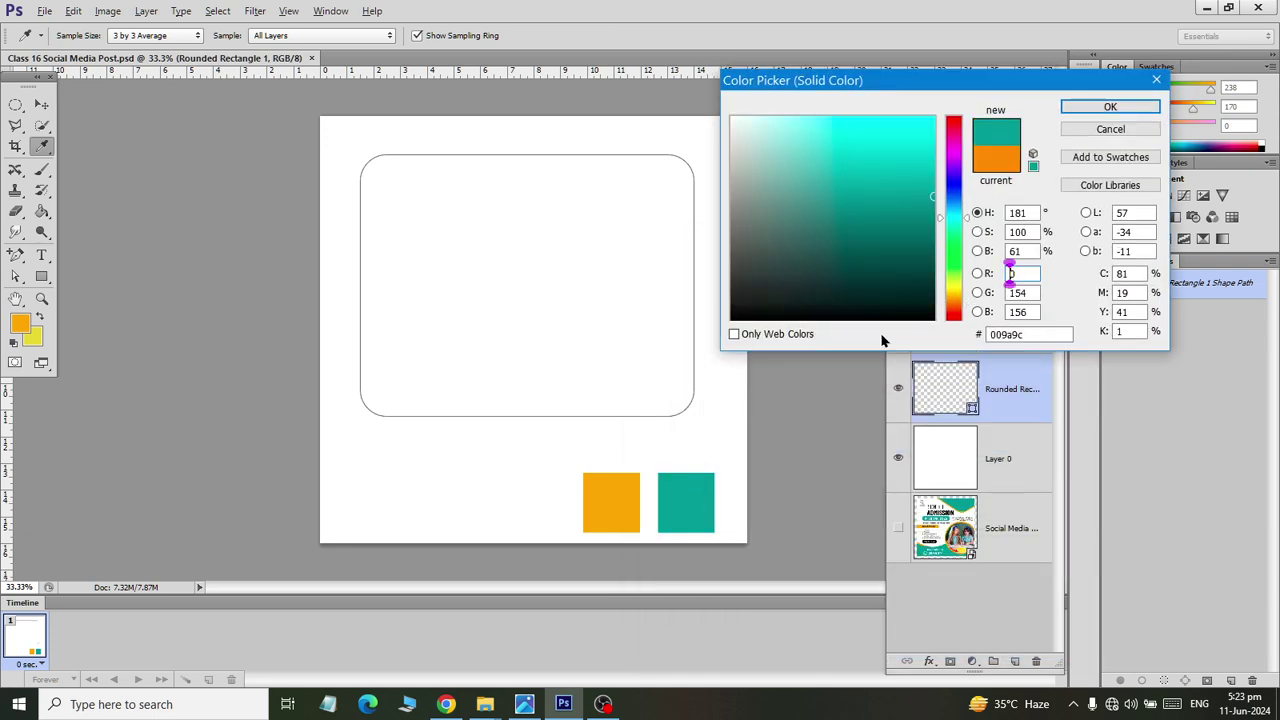
{"action": "left_click", "coordinate": [1083, 106]}
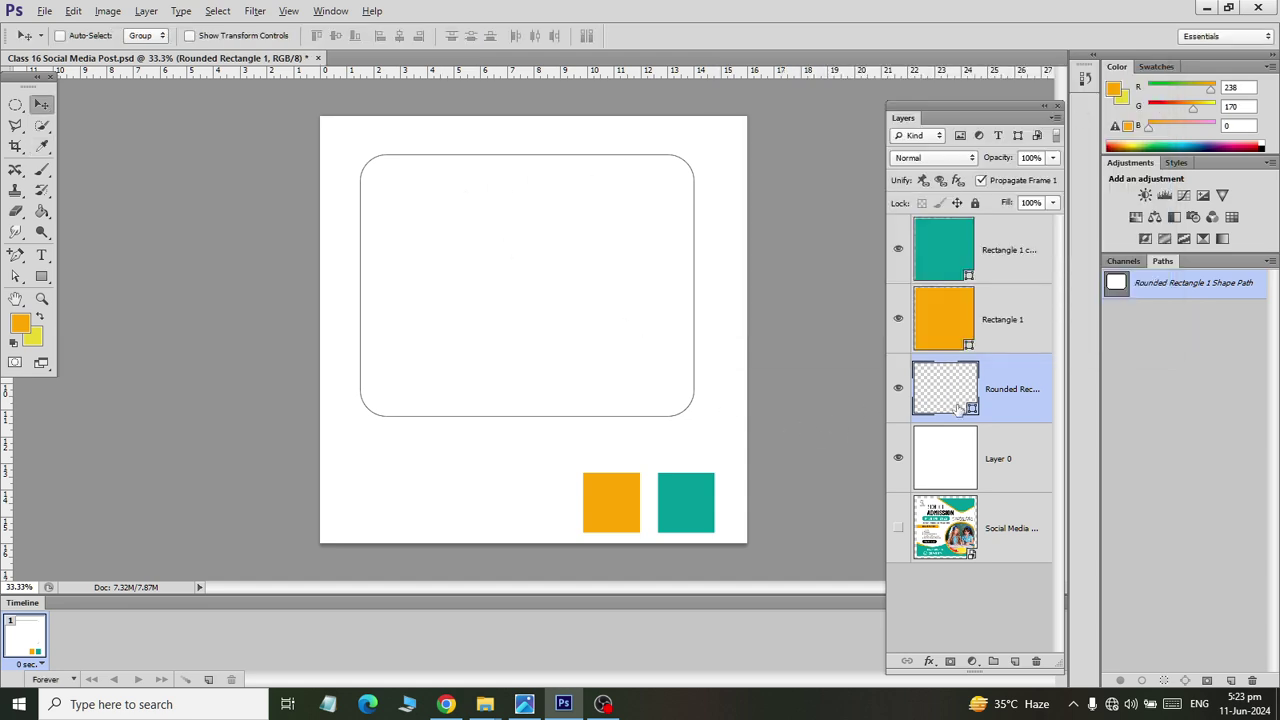
Step: Remove the rounded rectangle's outline and reconfirm its teal fill from the square
{"action": "double_click", "coordinate": [957, 408]}
{"action": "key", "text": "Escape"}
{"action": "left_click", "coordinate": [41, 277]}
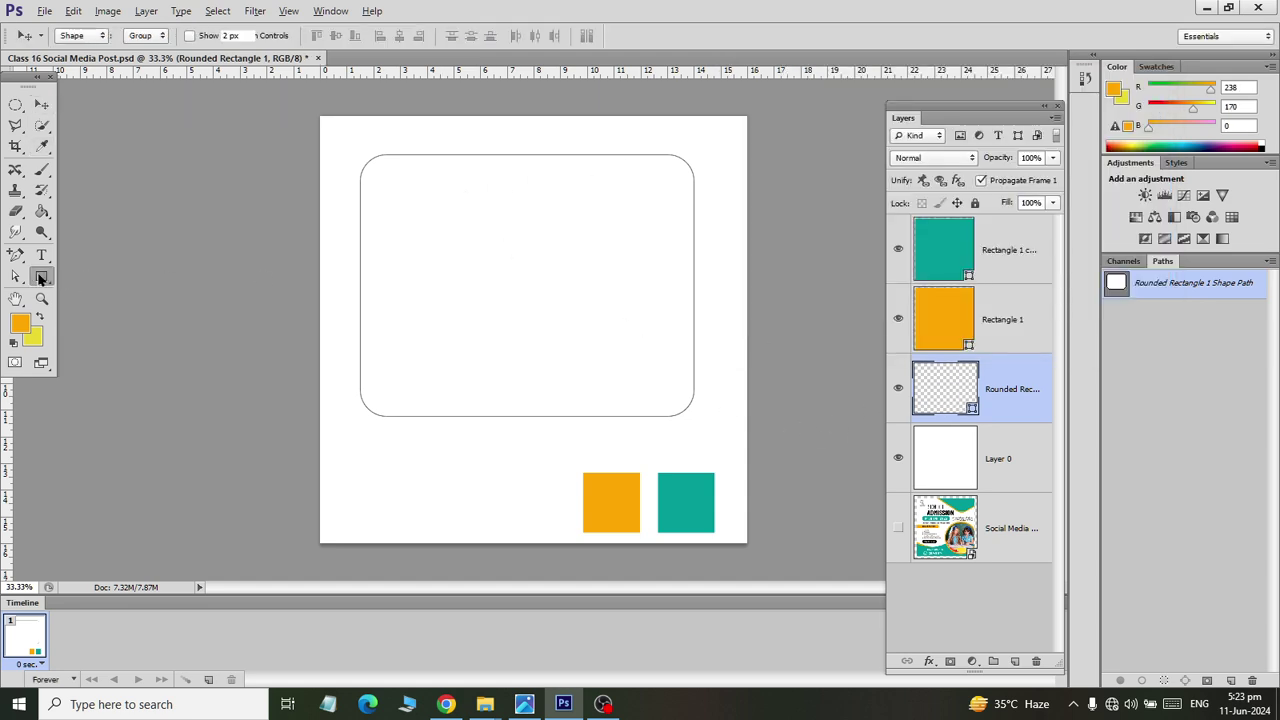
{"action": "left_click", "coordinate": [204, 37]}
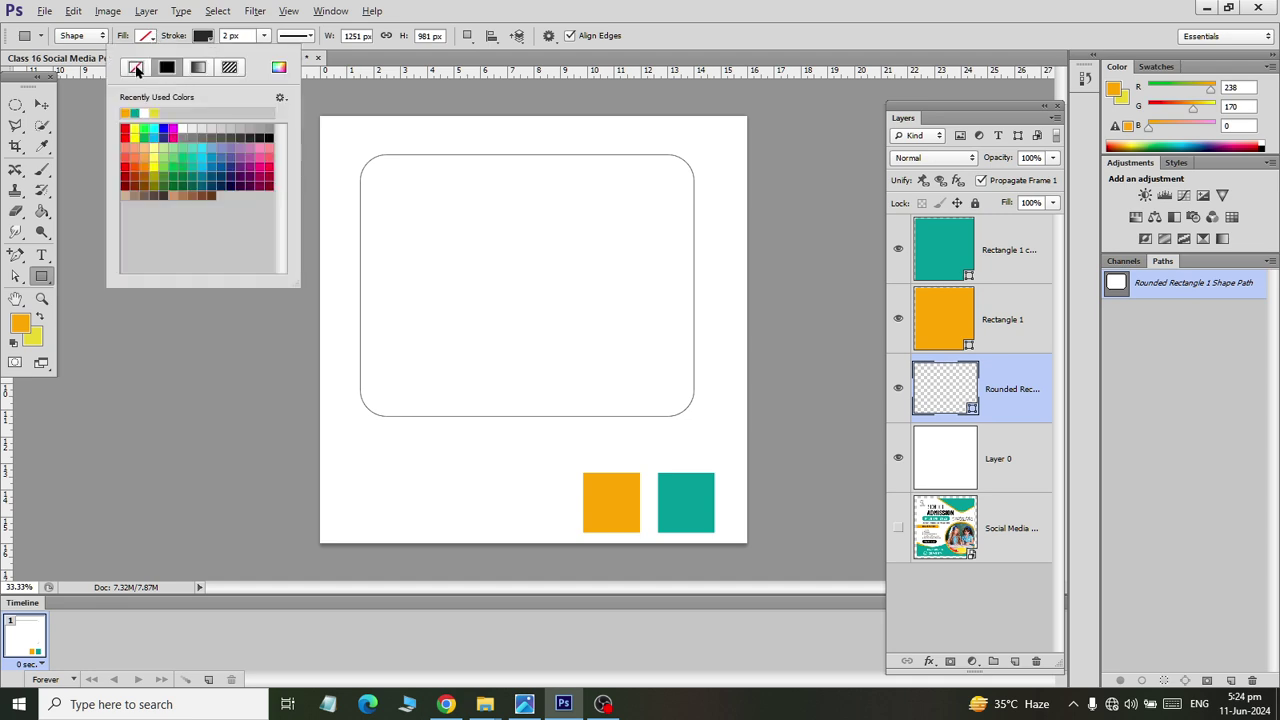
{"action": "left_click", "coordinate": [136, 69]}
{"action": "left_click", "coordinate": [146, 37]}
{"action": "left_click", "coordinate": [222, 68]}
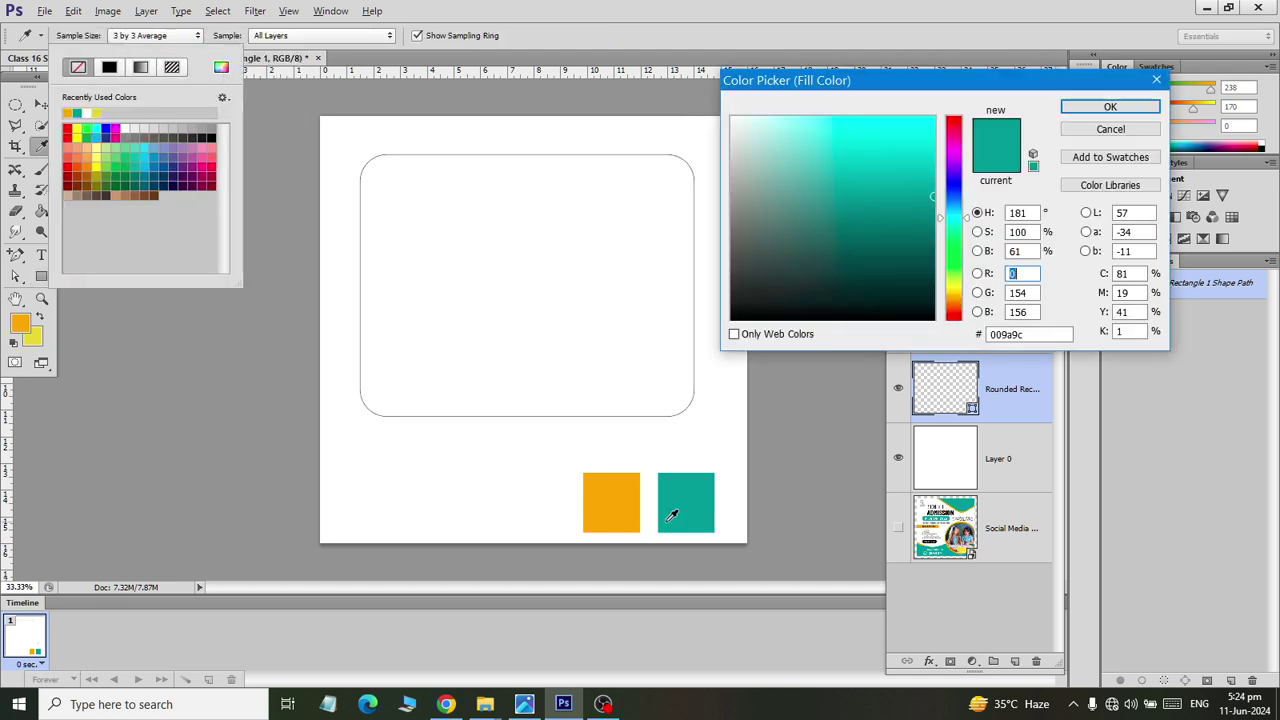
{"action": "left_click", "coordinate": [1100, 106]}
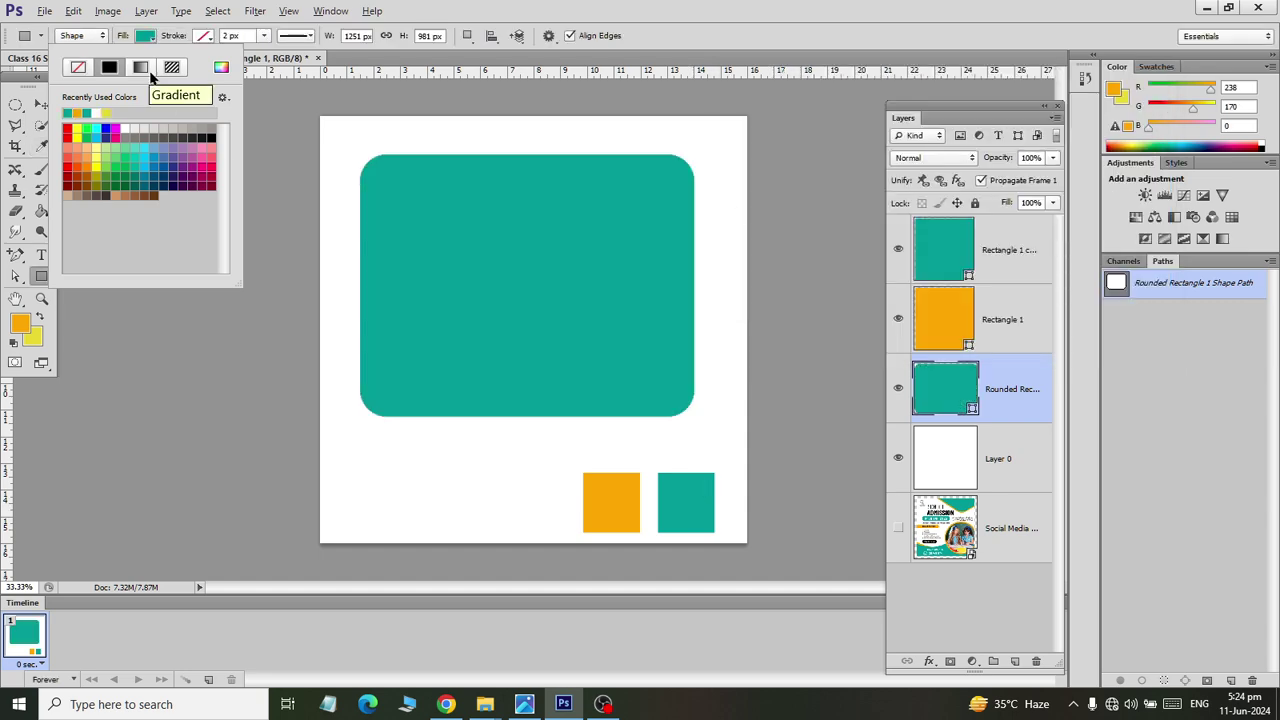
{"action": "key", "text": "alt+Tab"}
{"action": "key", "text": "alt+Tab"}
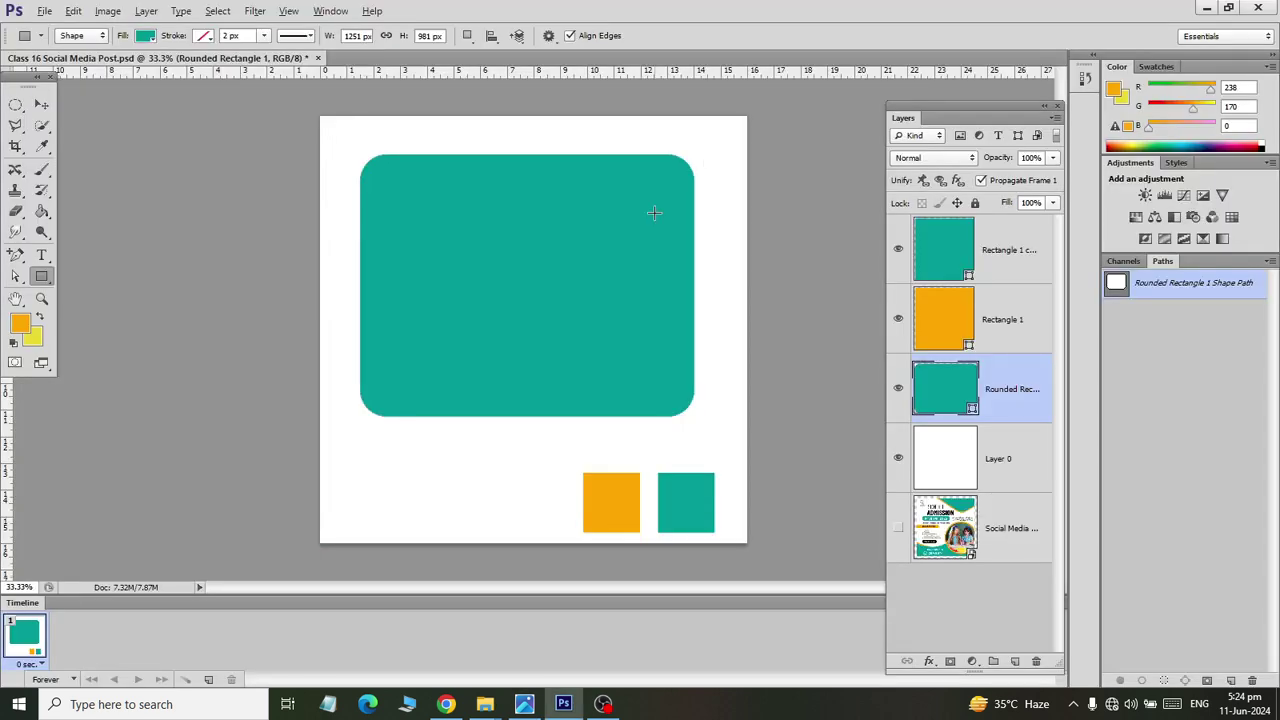
Step: Set the rounded rectangle's stroke colour to the orange sampled from the orange square
{"action": "left_click", "coordinate": [205, 36]}
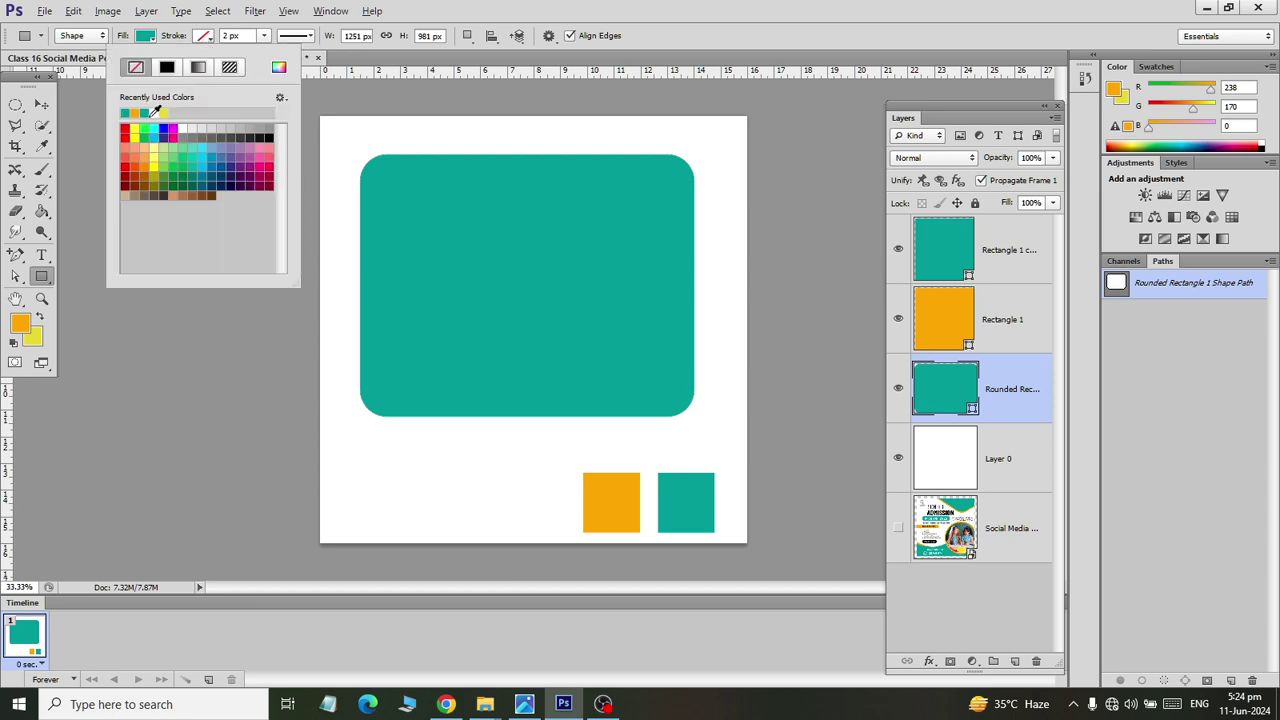
{"action": "left_click", "coordinate": [278, 67]}
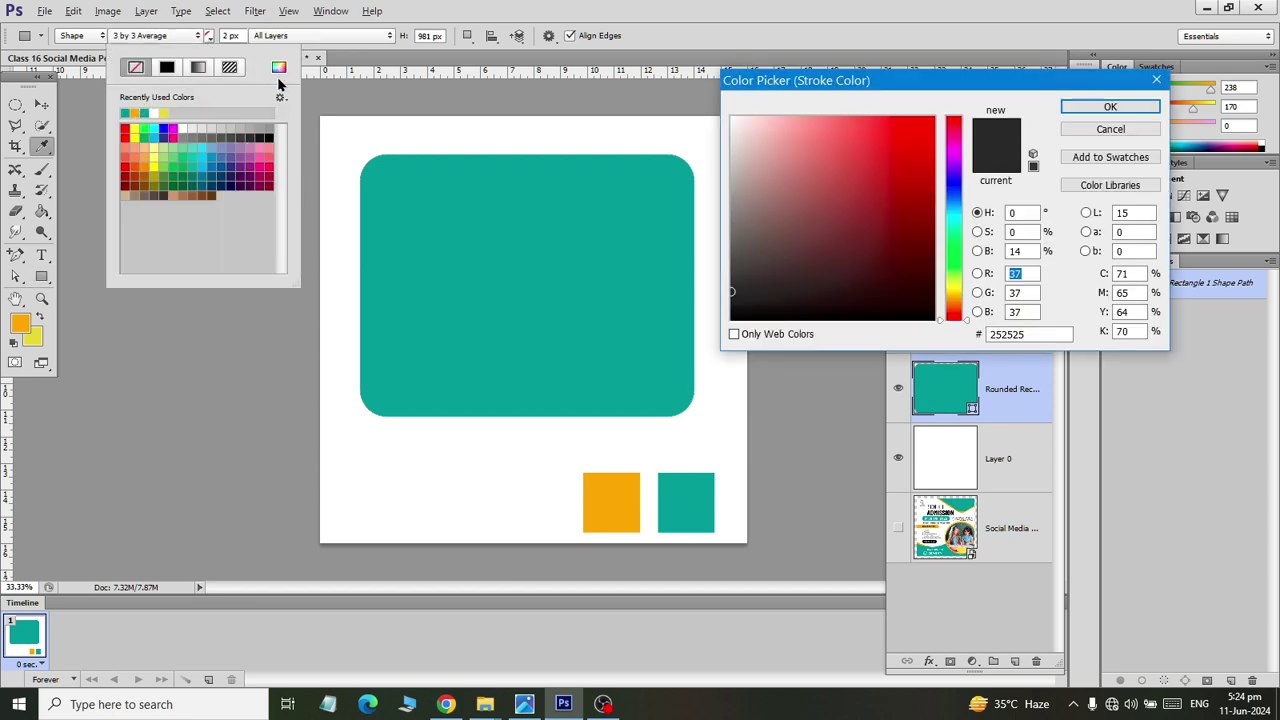
{"action": "left_click", "coordinate": [624, 496]}
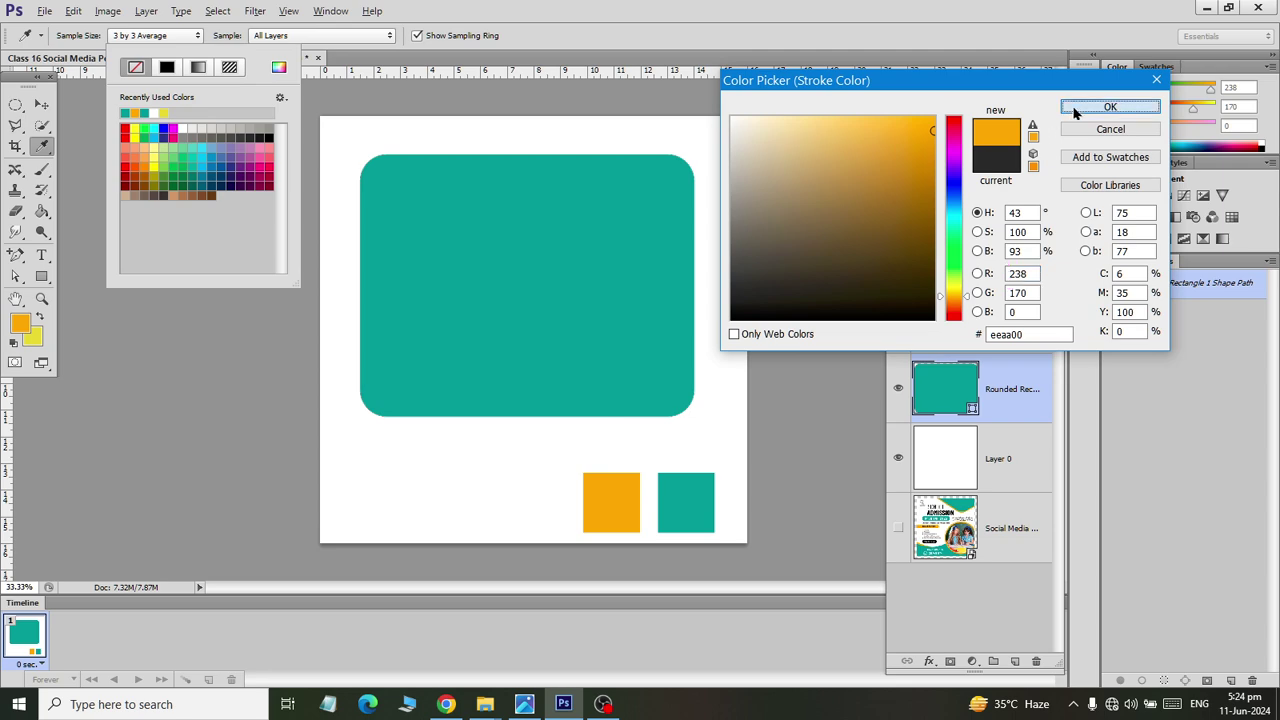
{"action": "left_click", "coordinate": [1110, 106]}
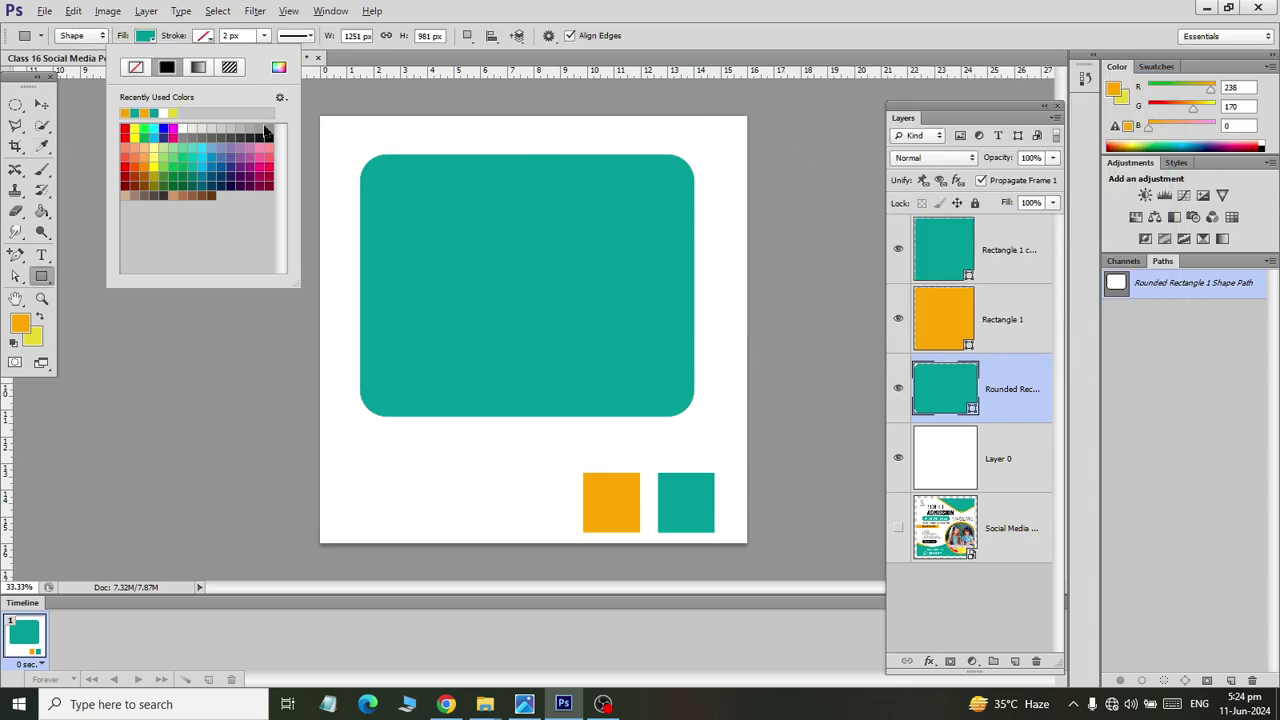
Step: Set the stroke width to 20 px, then increase it to 30 px
{"action": "double_click", "coordinate": [248, 36]}
{"action": "type", "text": "20"}
{"action": "key", "text": "Return"}
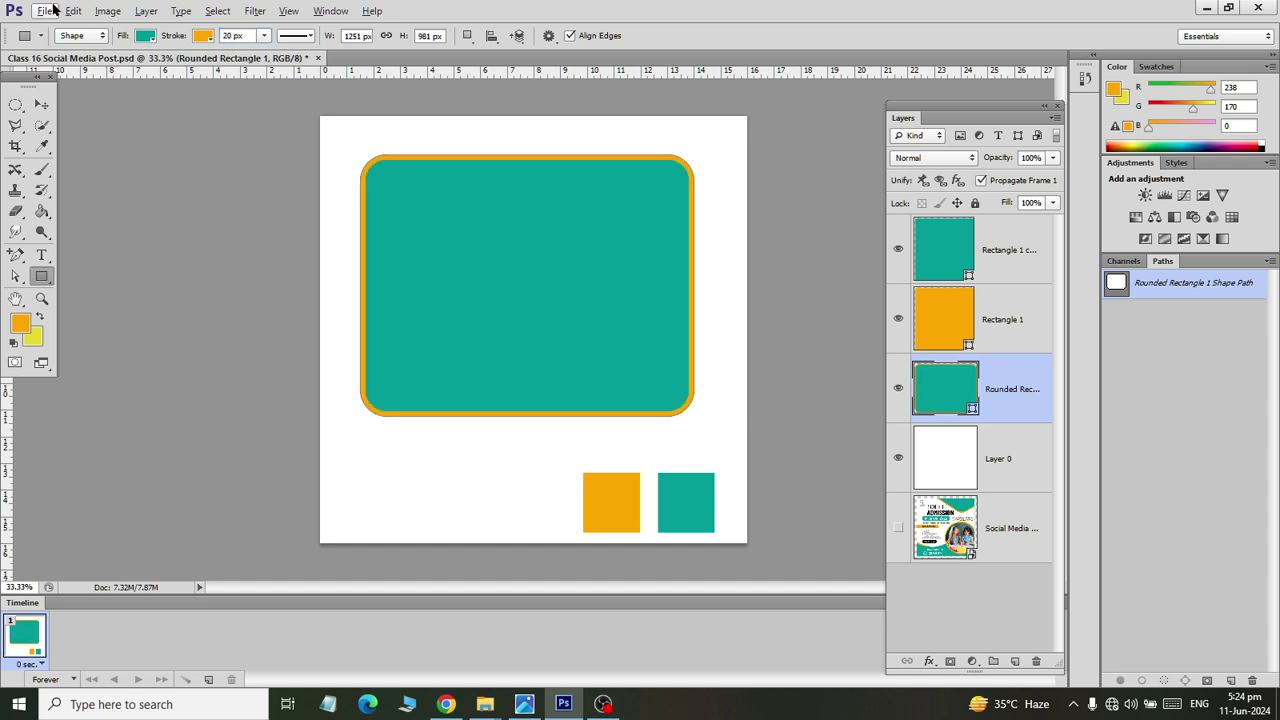
{"action": "type", "text": "30"}
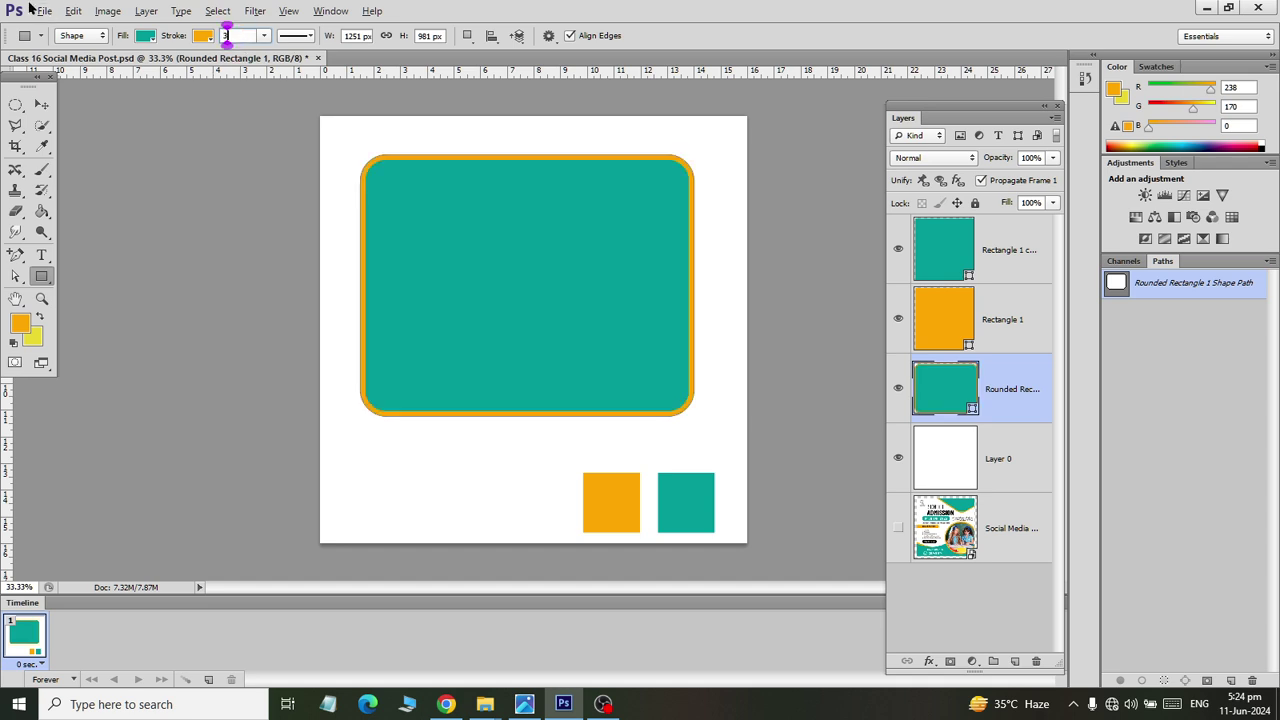
{"action": "key", "text": "Return"}
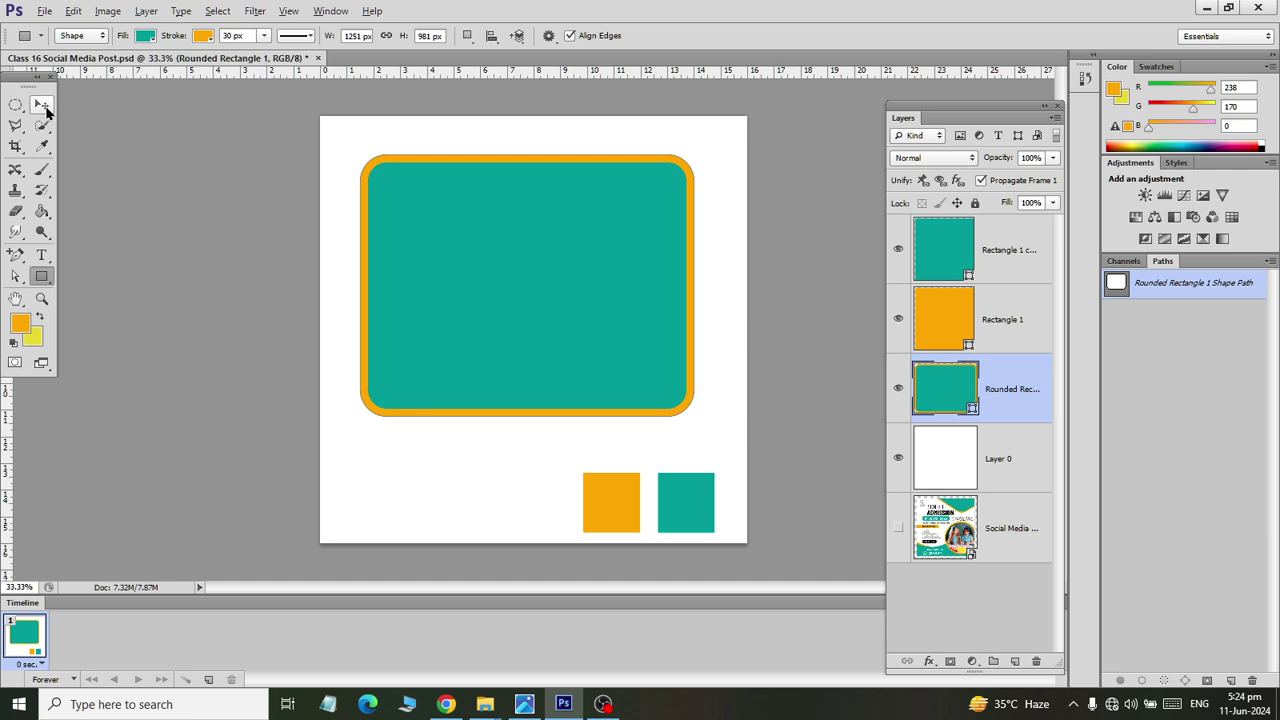
{"action": "left_click", "coordinate": [41, 104]}
Step: Free-transform the teal rounded rectangle, rotating and scaling it up toward the top-right corner
{"action": "key", "text": "ctrl+t"}
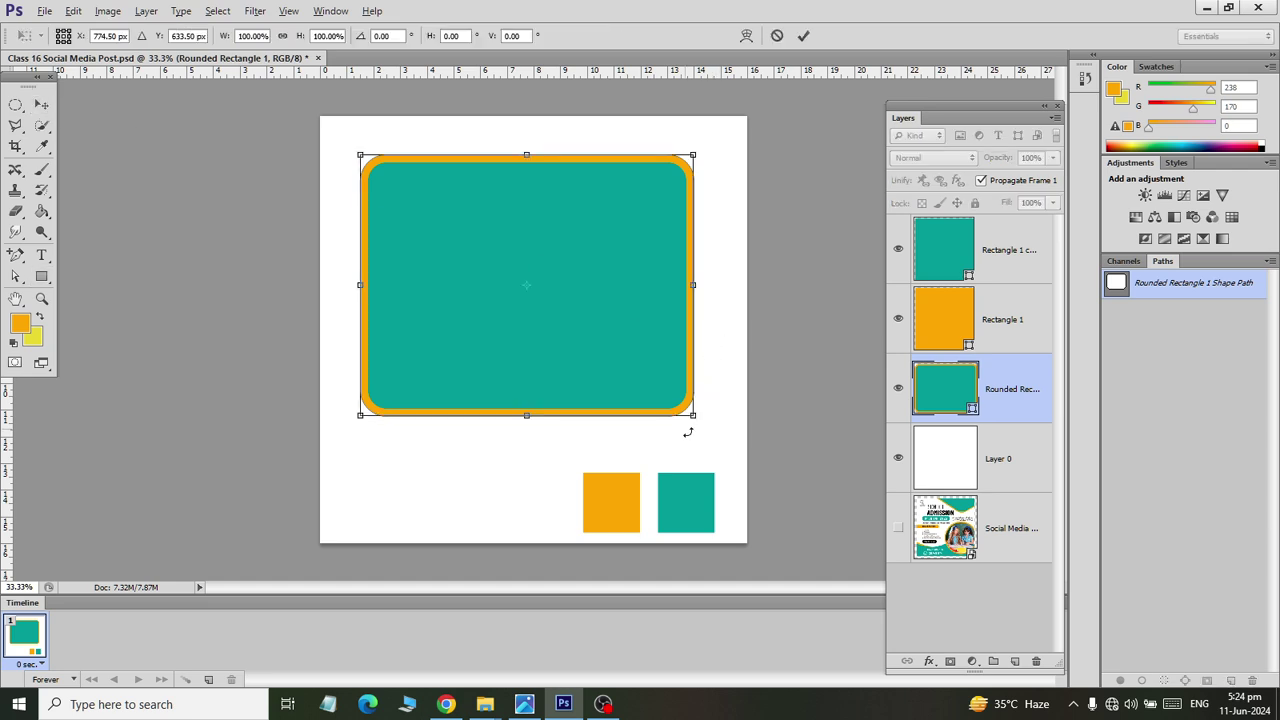
{"action": "left_click_drag", "start_coordinate": [704, 435], "coordinate": [509, 476]}
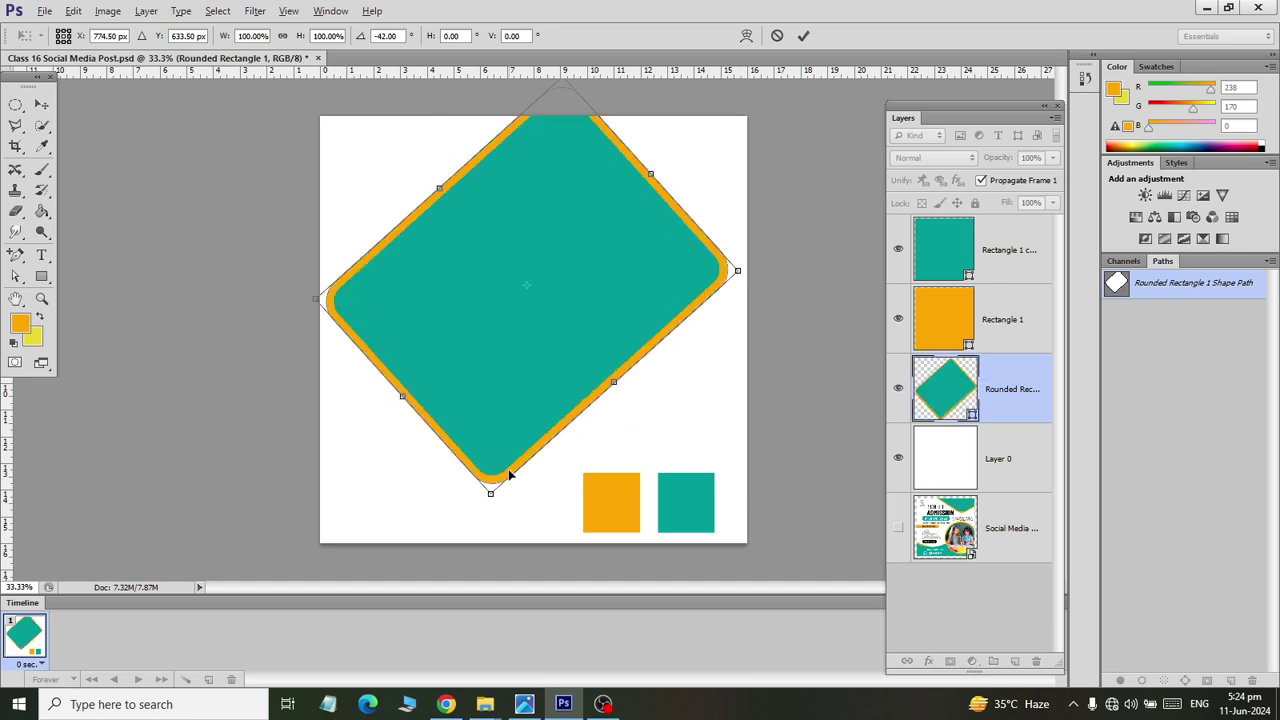
{"action": "left_click_drag", "start_coordinate": [513, 403], "coordinate": [676, 192]}
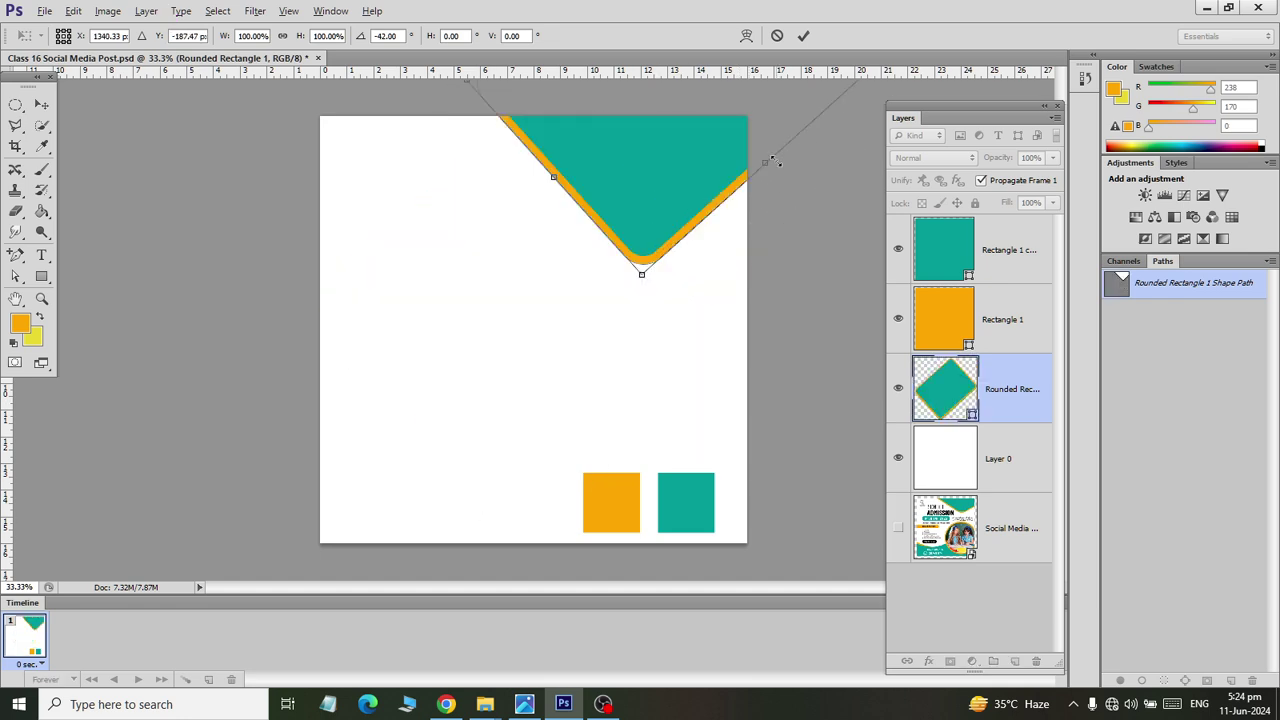
{"action": "left_click_drag", "start_coordinate": [772, 160], "coordinate": [905, 175]}
{"action": "left_click_drag", "start_coordinate": [677, 217], "coordinate": [557, 183]}
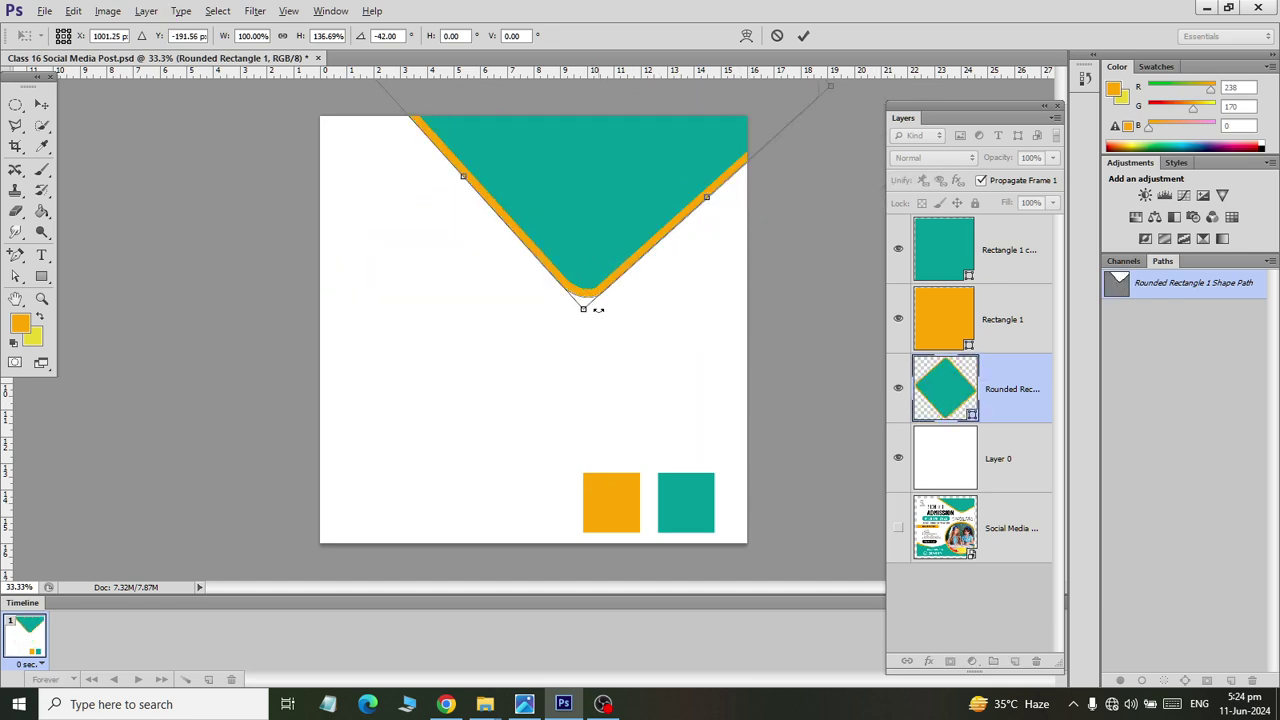
{"action": "left_click_drag", "start_coordinate": [582, 313], "coordinate": [594, 235]}
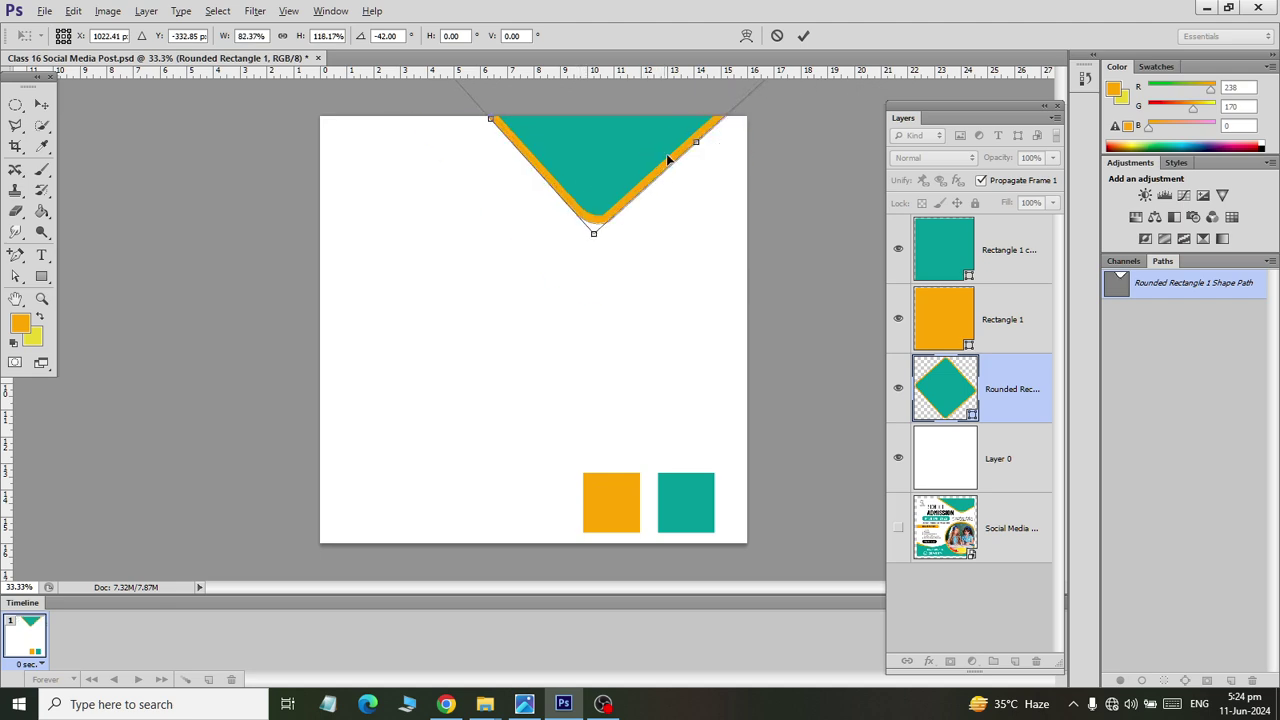
Step: Compare with the reference post, then refine the shape's position, width and tilt to about -30.62°
{"action": "key", "text": "alt+Tab"}
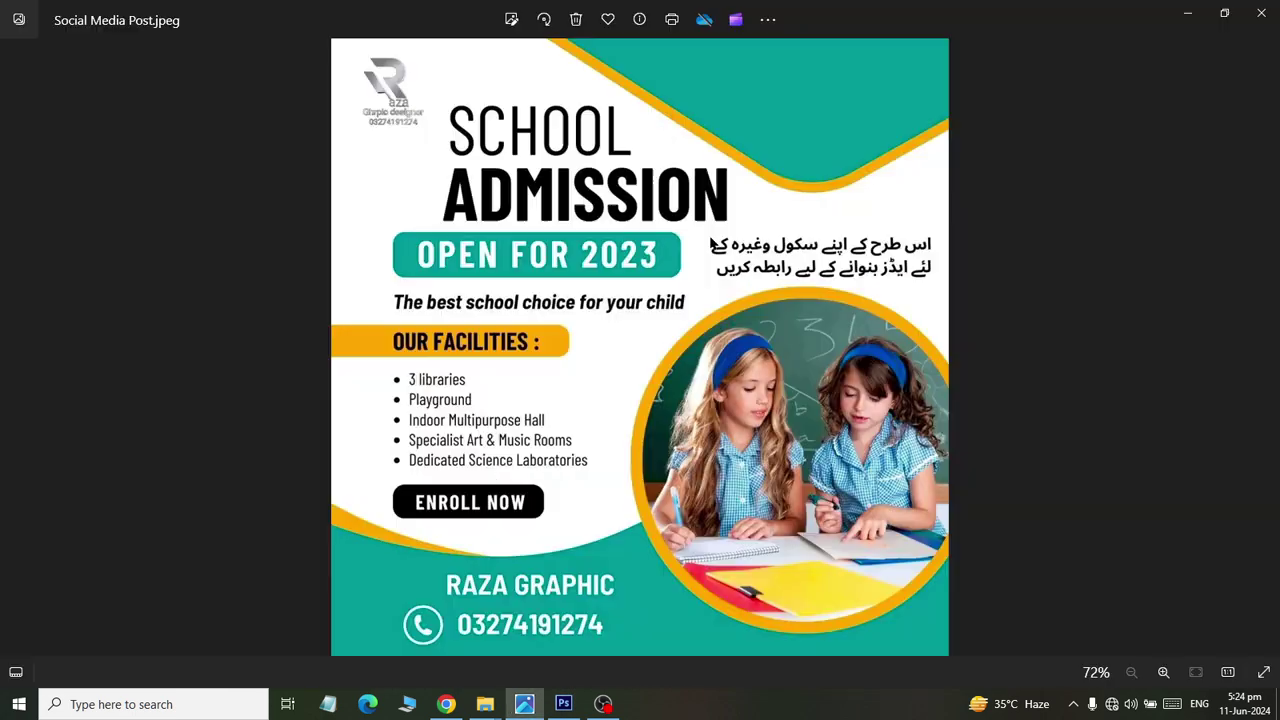
{"action": "key", "text": "alt+Tab"}
{"action": "key", "text": "alt+Tab"}
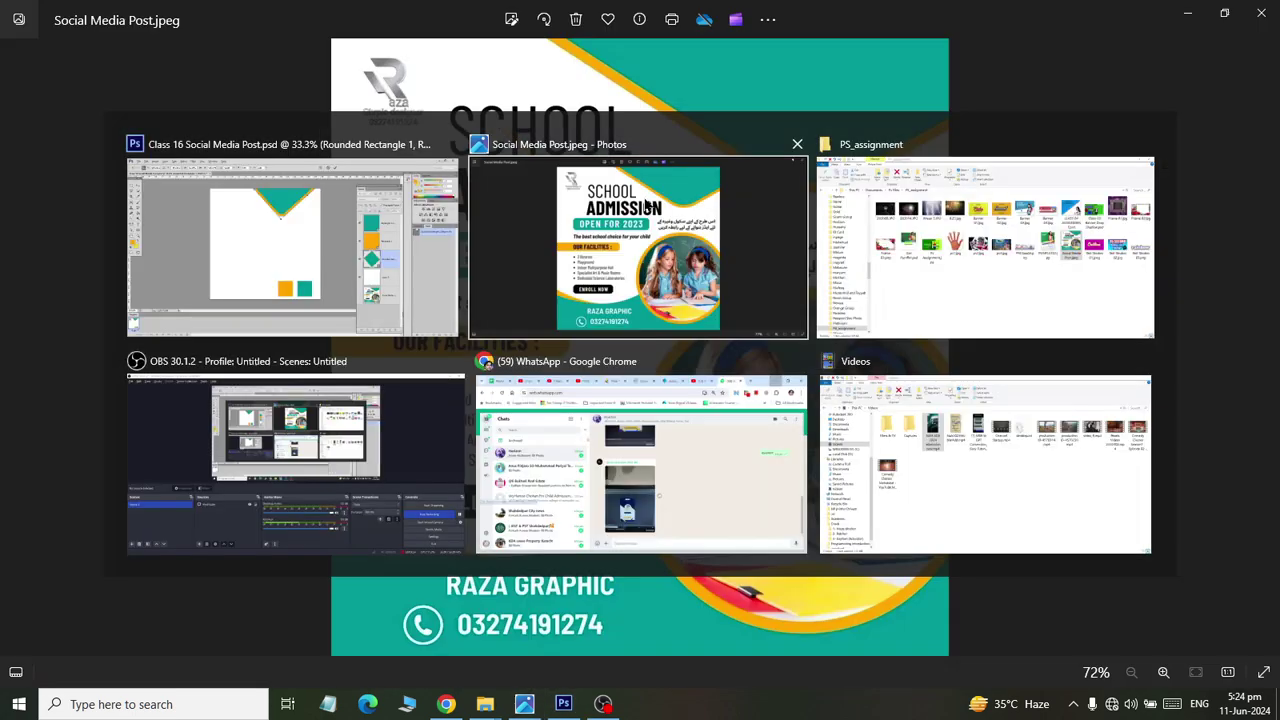
{"action": "key", "text": "alt+Tab"}
{"action": "left_click_drag", "start_coordinate": [633, 145], "coordinate": [680, 205]}
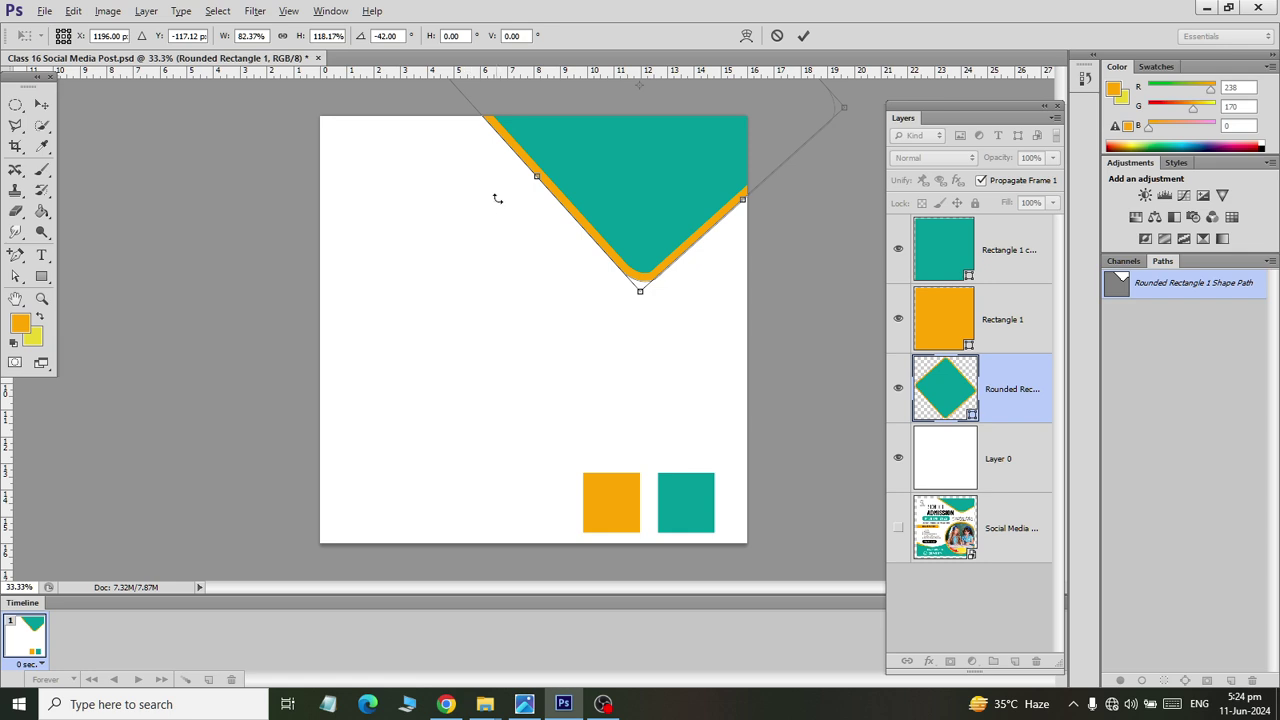
{"action": "mouse_move", "coordinate": [536, 175]}
{"action": "left_mouse_down"}
{"action": "mouse_move", "coordinate": [446, 177]}
{"action": "mouse_move", "coordinate": [483, 225]}
{"action": "left_mouse_up"}
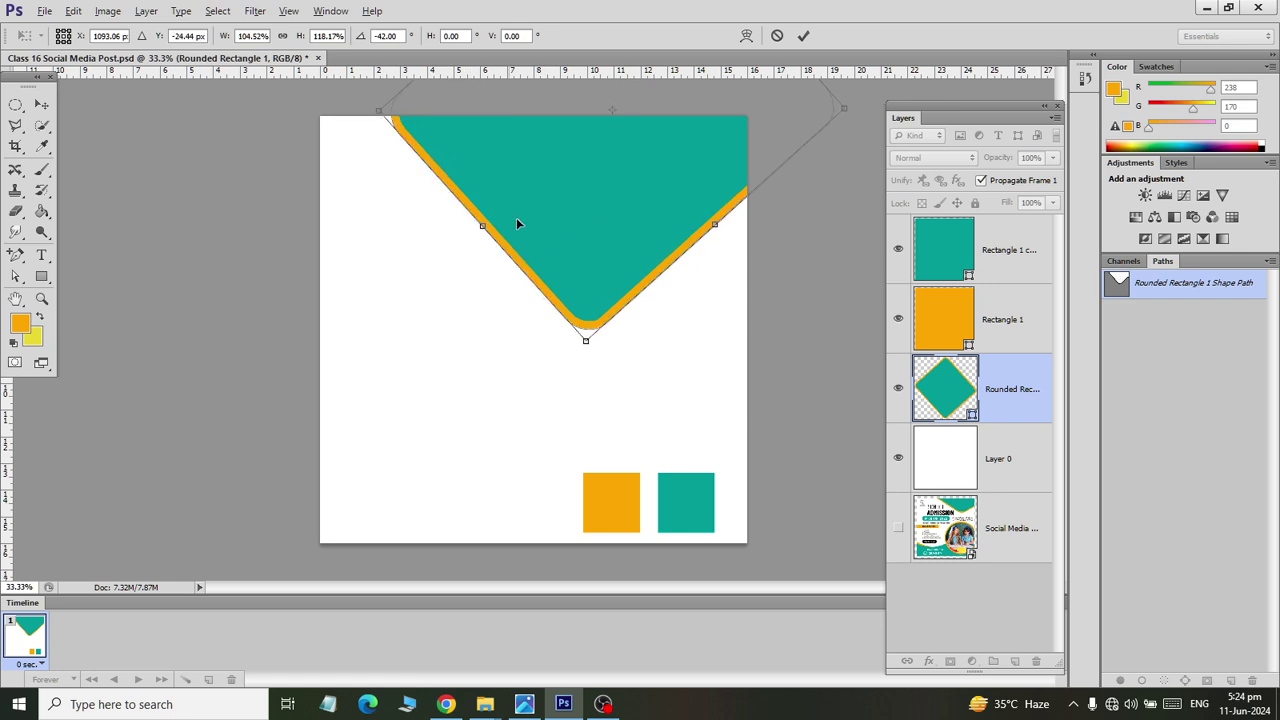
{"action": "left_click_drag", "start_coordinate": [618, 265], "coordinate": [671, 201]}
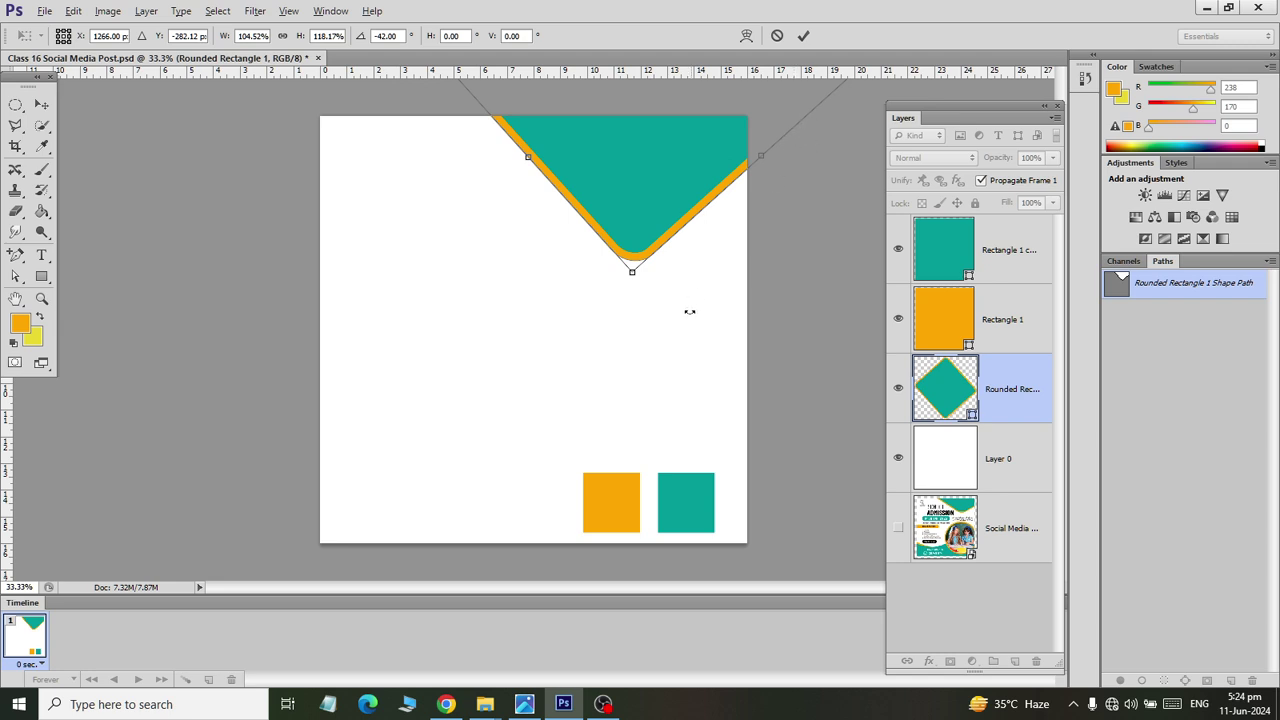
{"action": "left_click_drag", "start_coordinate": [657, 310], "coordinate": [611, 294]}
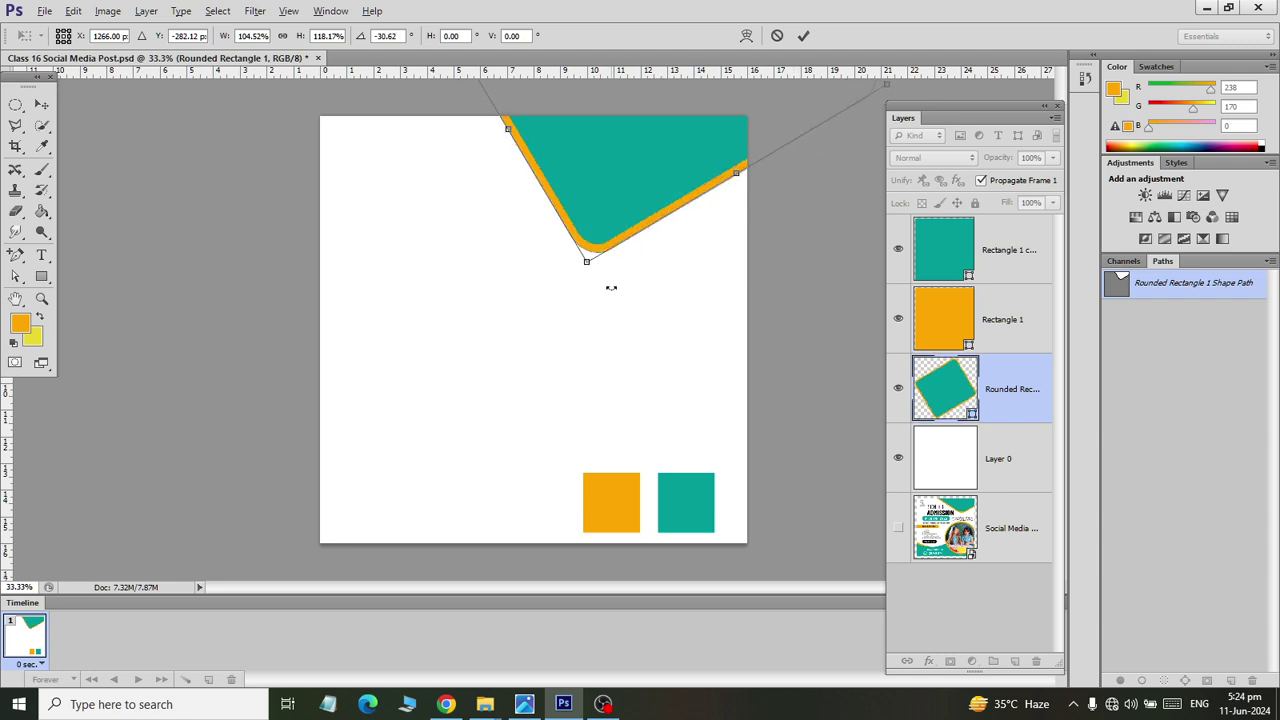
{"action": "mouse_move", "coordinate": [649, 208]}
{"action": "left_mouse_down"}
{"action": "mouse_move", "coordinate": [694, 177]}
{"action": "mouse_move", "coordinate": [684, 205]}
{"action": "left_mouse_up"}
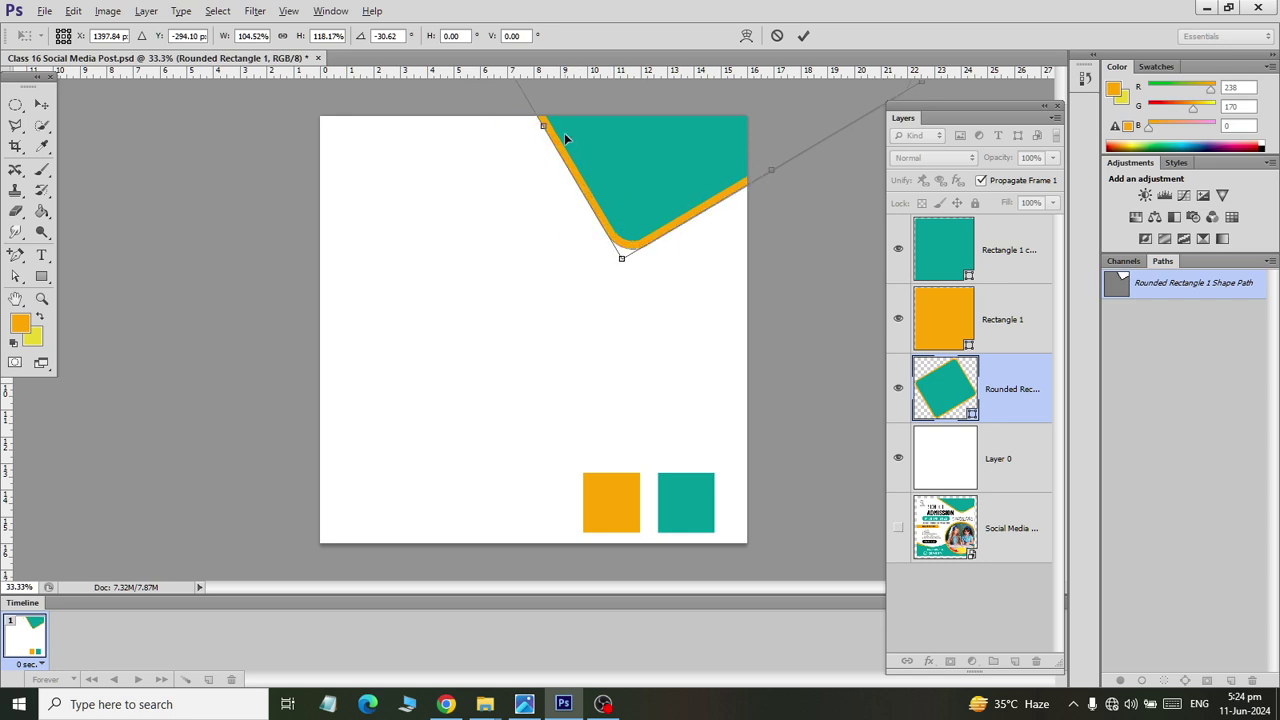
{"action": "left_click_drag", "start_coordinate": [543, 126], "coordinate": [434, 131]}
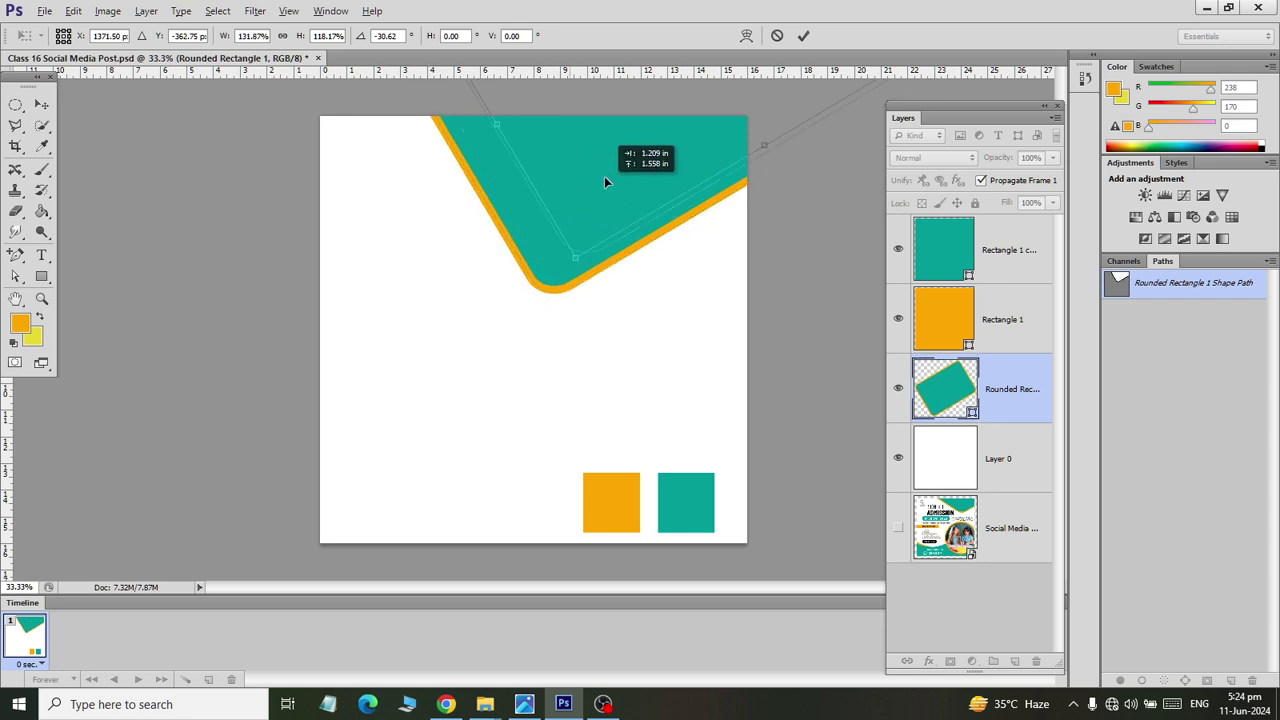
{"action": "left_click_drag", "start_coordinate": [605, 178], "coordinate": [606, 181]}
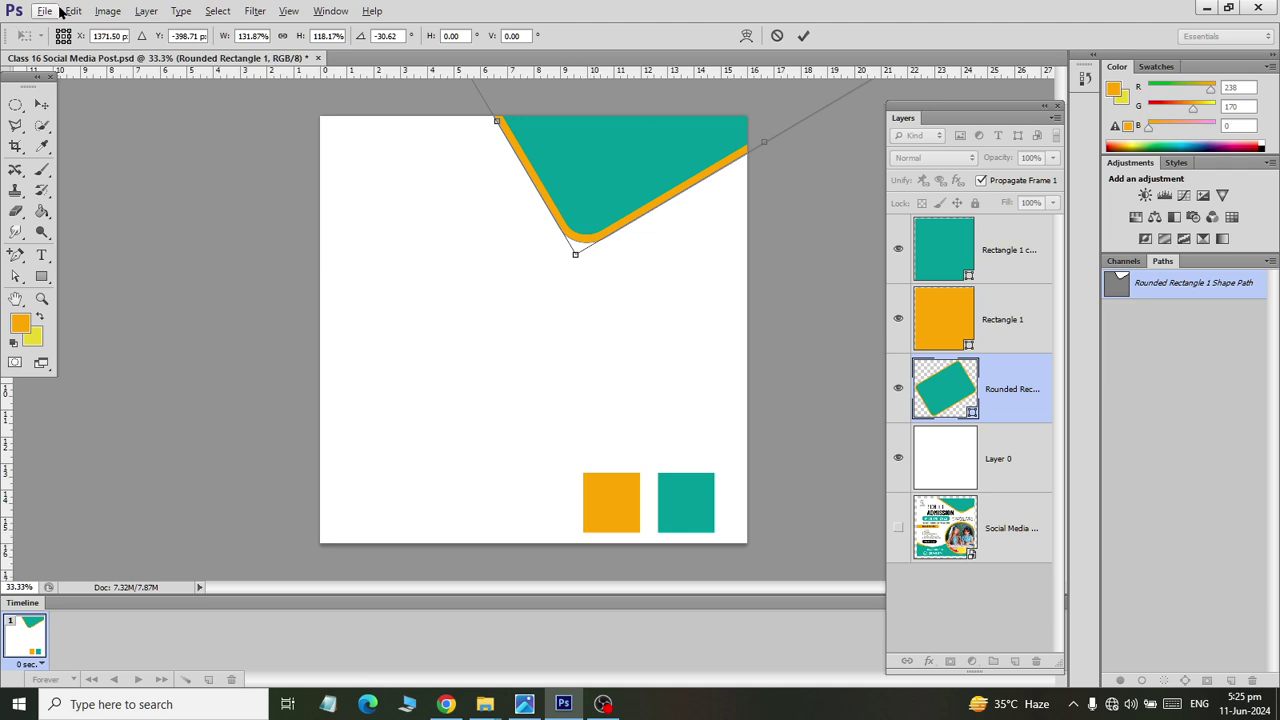
Step: Skew the tilted teal shape to about 24.10° and apply the transformation
{"action": "left_click", "coordinate": [73, 11]}
{"action": "mouse_move", "coordinate": [152, 415]}
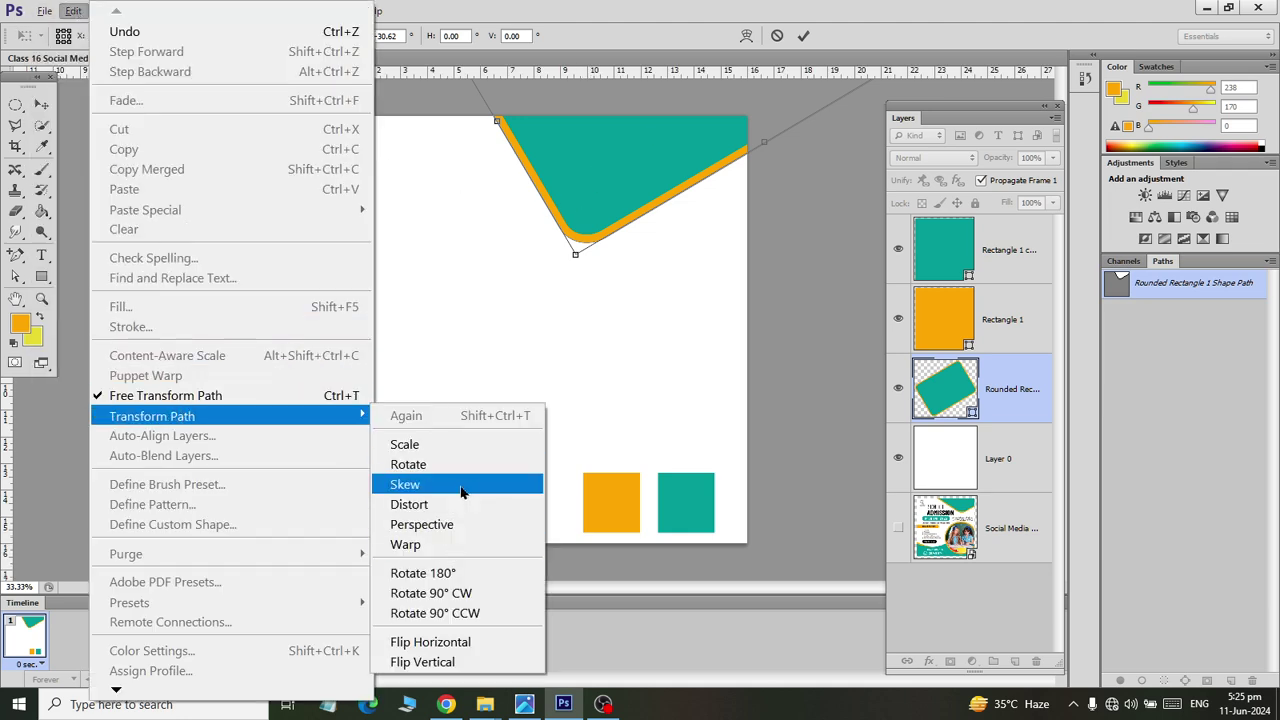
{"action": "left_click", "coordinate": [466, 486]}
{"action": "left_click_drag", "start_coordinate": [764, 142], "coordinate": [835, 160]}
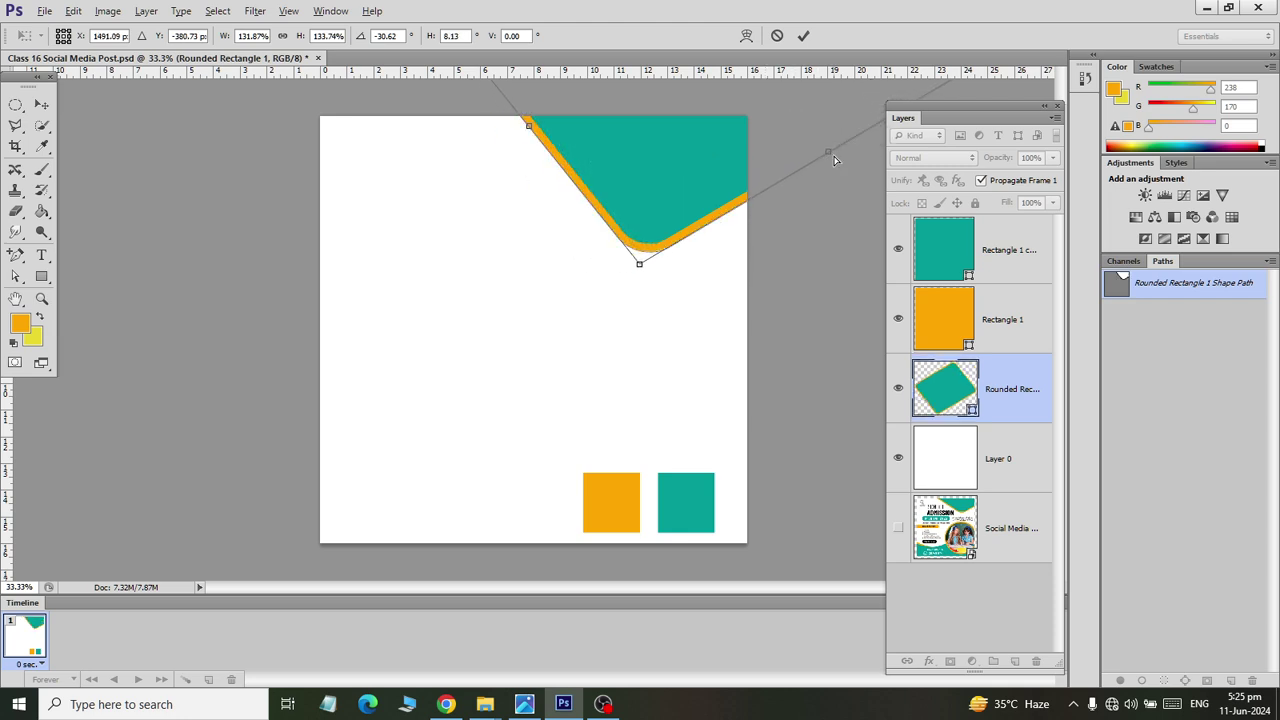
{"action": "scroll", "coordinate": [528, 137], "scroll_direction": "down", "scroll_amount": 1}
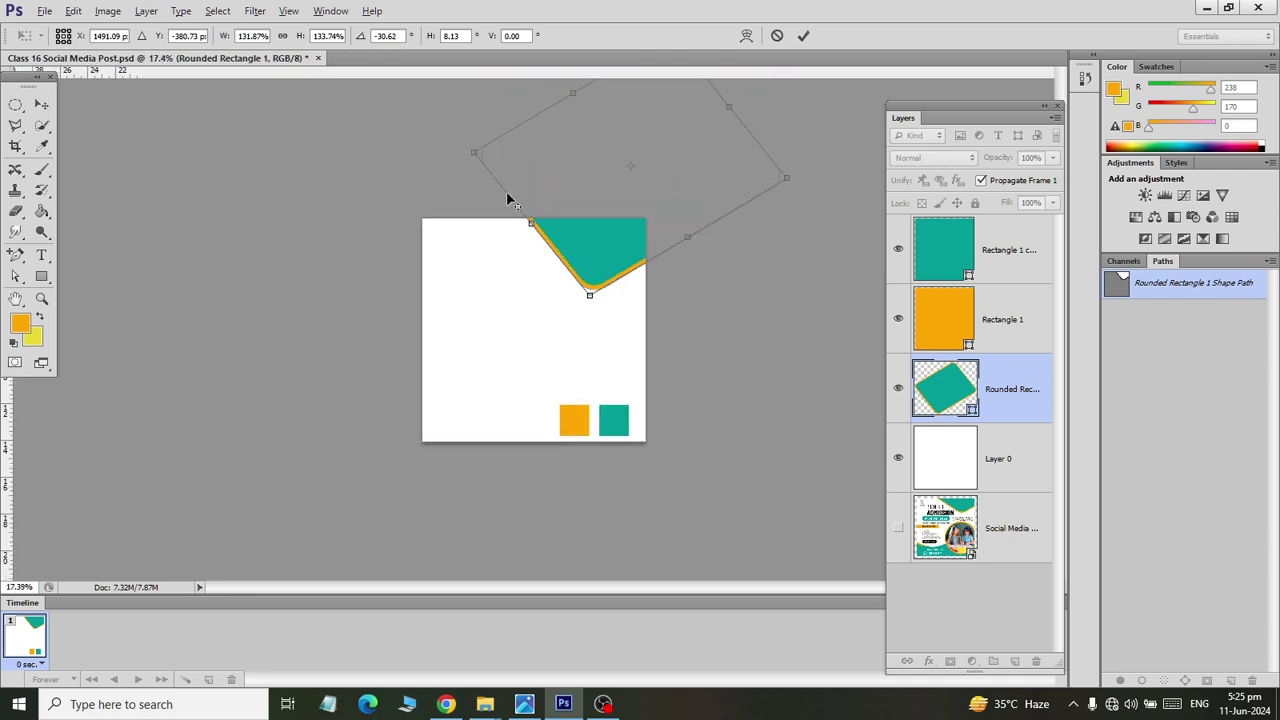
{"action": "scroll", "coordinate": [466, 165], "scroll_direction": "down", "scroll_amount": 1}
{"action": "left_click_drag", "start_coordinate": [475, 155], "coordinate": [422, 168]}
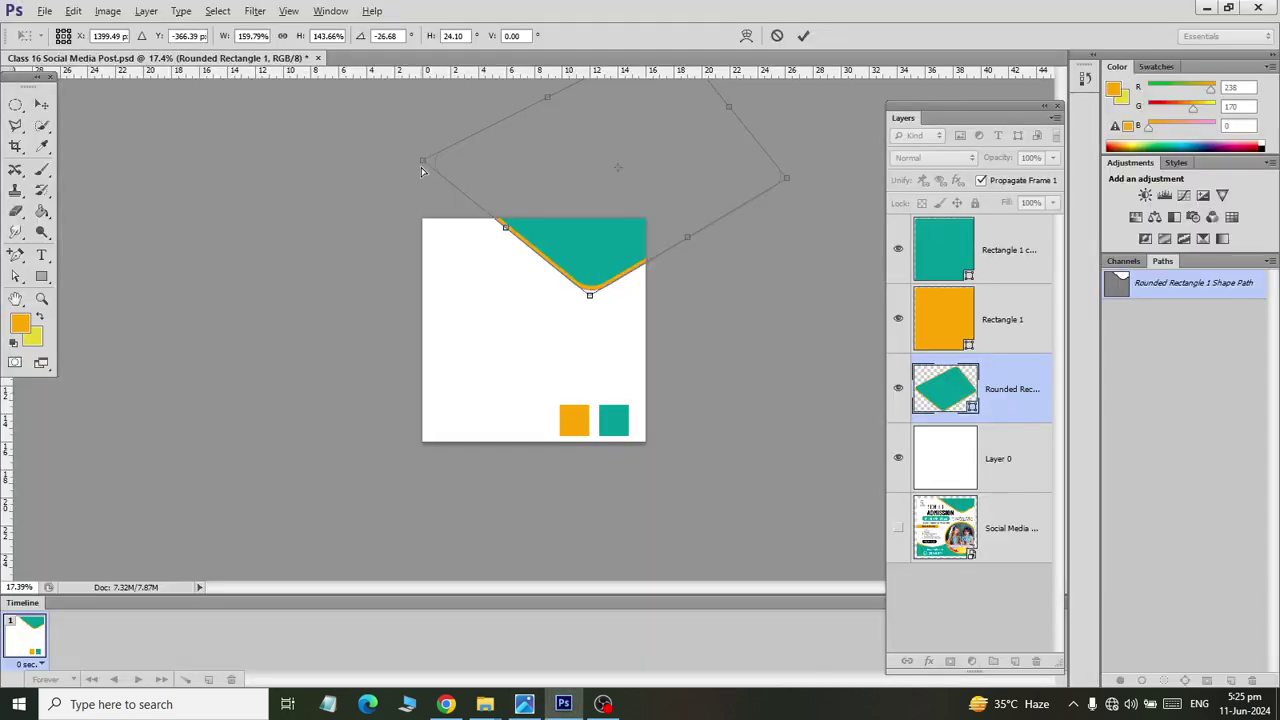
{"action": "left_click", "coordinate": [41, 105]}
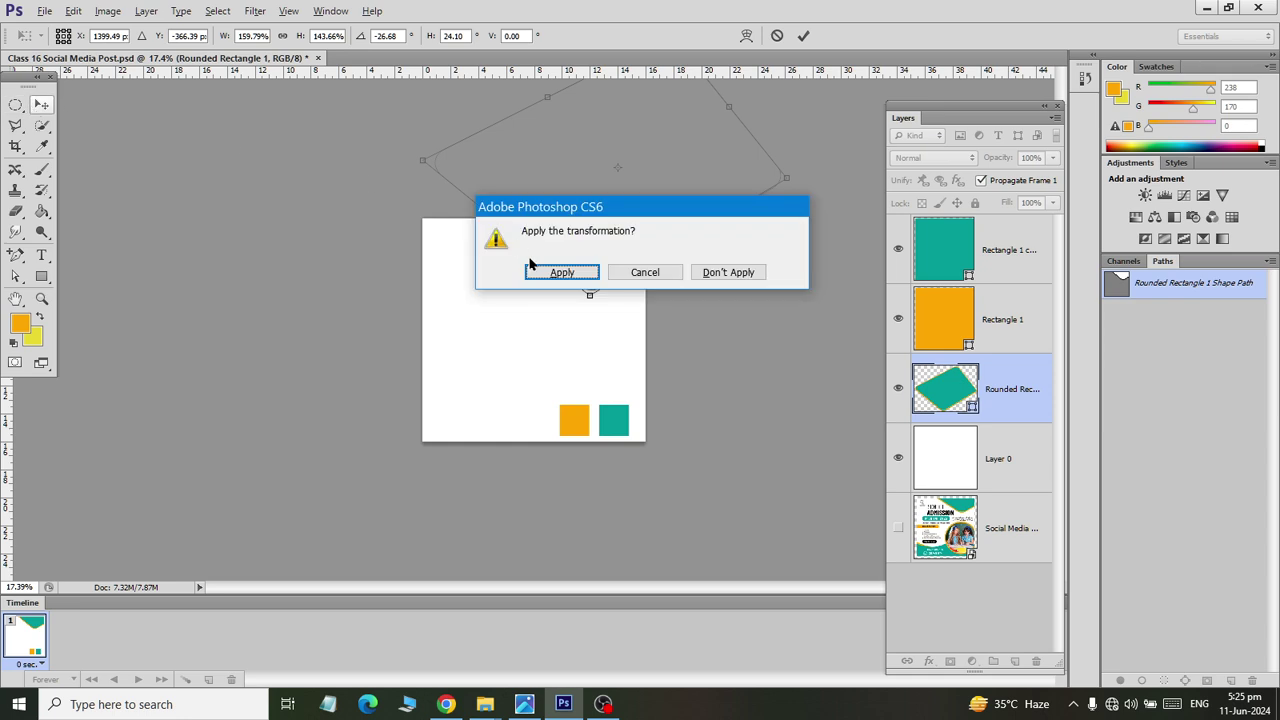
{"action": "left_click", "coordinate": [566, 274]}
{"action": "scroll", "coordinate": [570, 320], "scroll_direction": "up", "scroll_amount": 5}
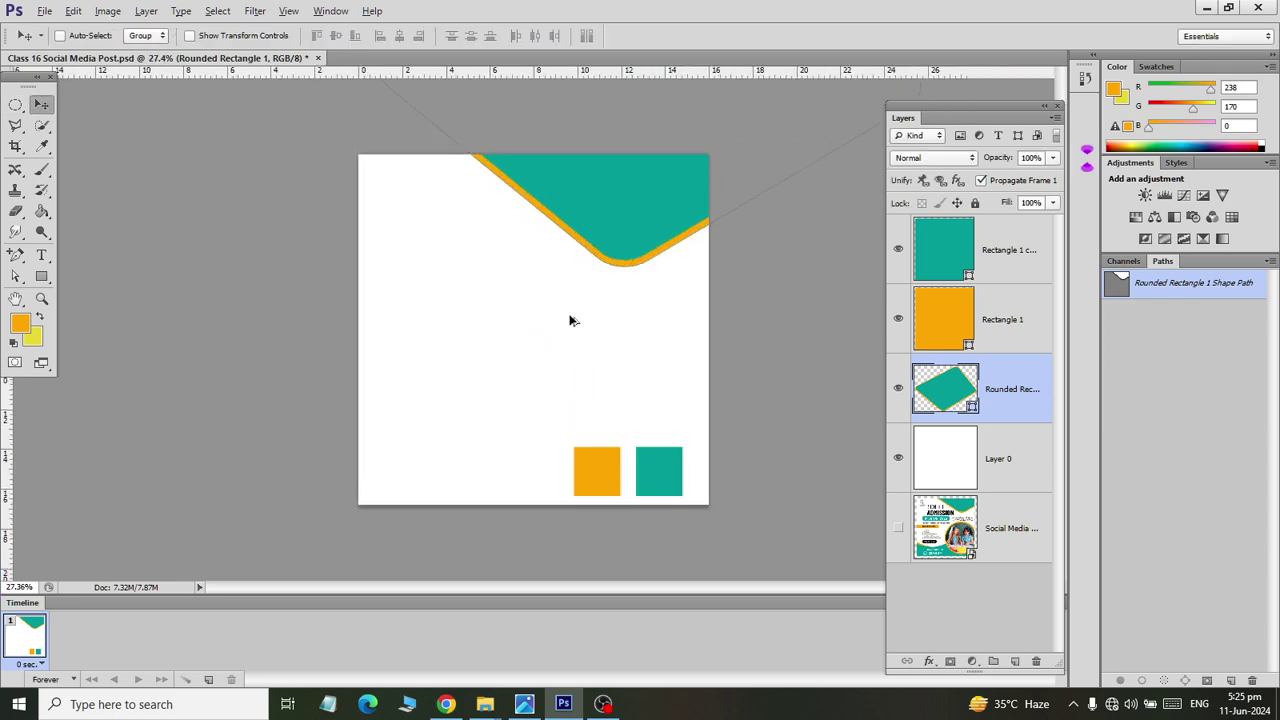
Step: Look over the Social Media Post.jpeg reference in Windows Photos, then return to Photoshop
{"action": "key", "text": "ctrl+s"}
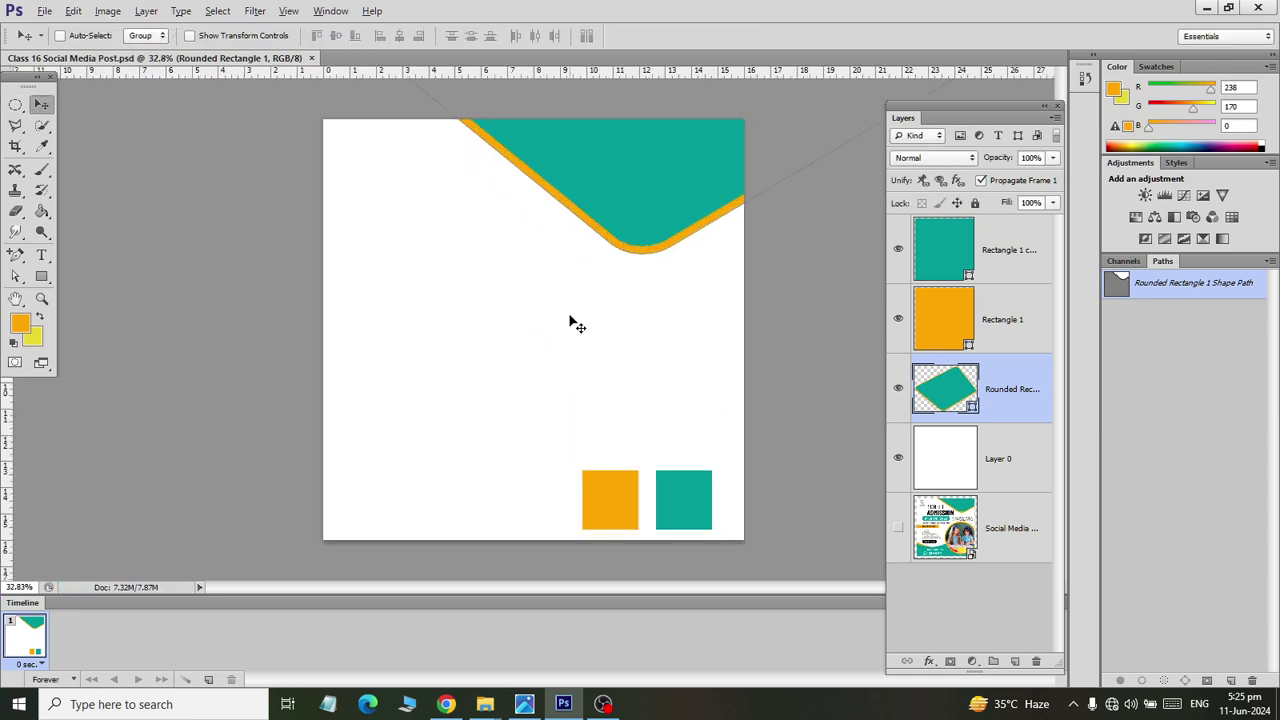
{"action": "key", "text": "alt+Tab"}
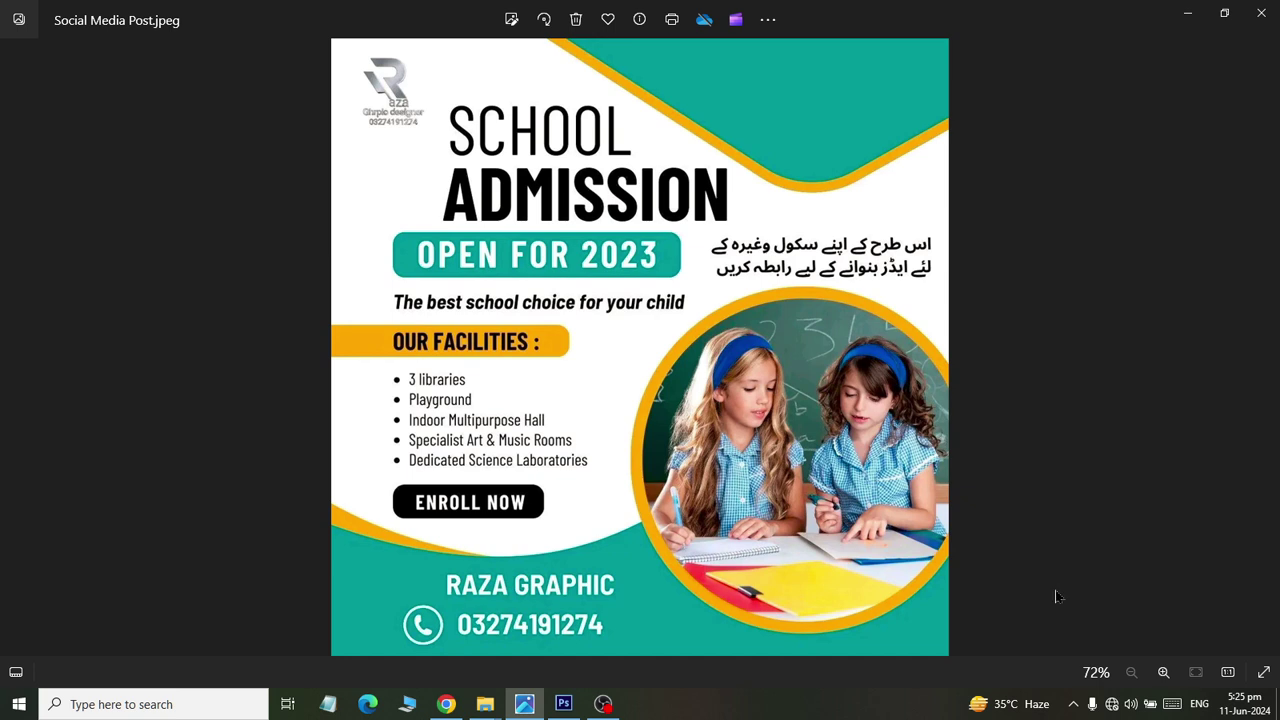
{"action": "key", "text": "alt+Tab"}
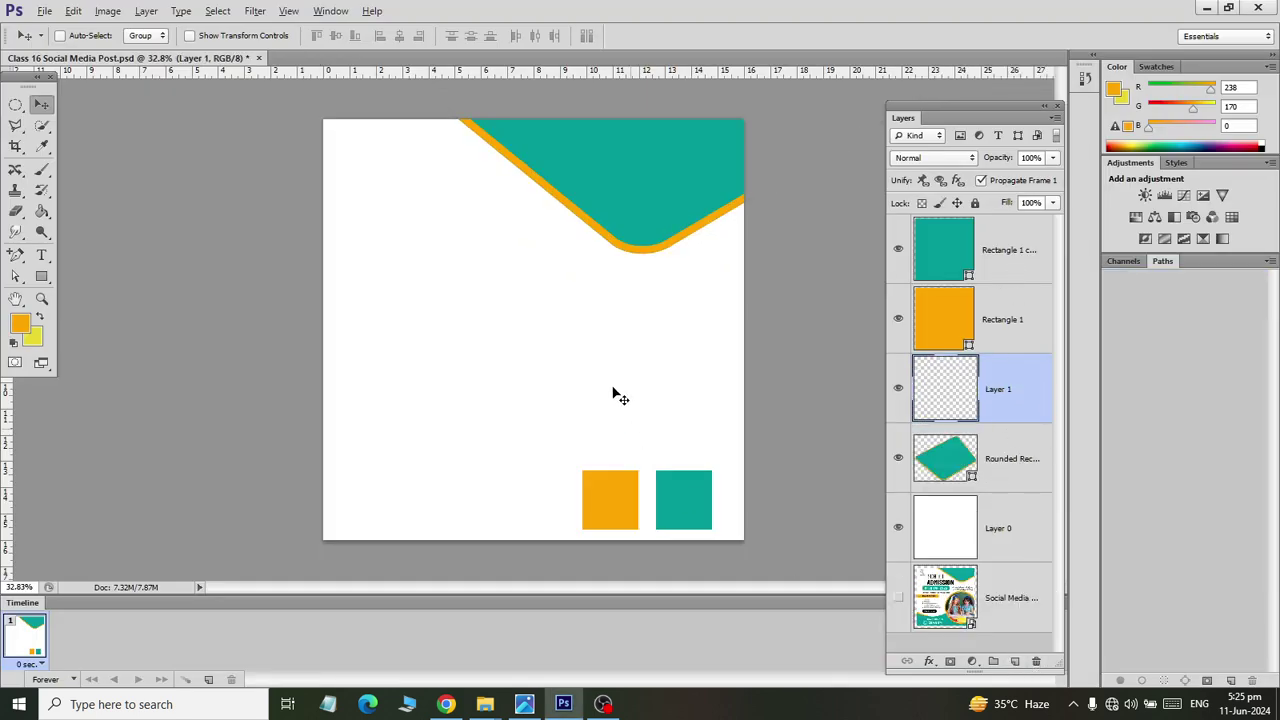
Step: Add empty Layer 1 and move Rectangle 1 and Rectangle 1 copy squares up to mid-canvas
{"action": "left_click", "coordinate": [1014, 661]}
{"action": "left_click", "coordinate": [986, 278]}
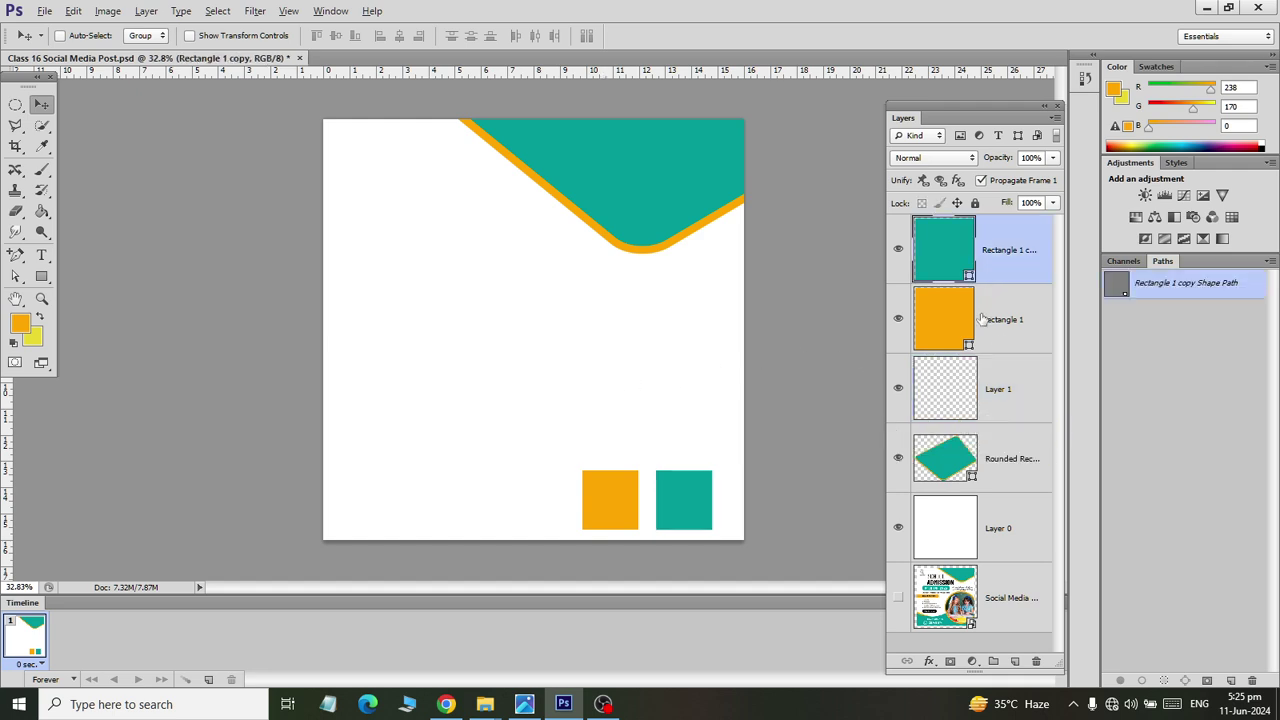
{"action": "left_click", "coordinate": [982, 318], "text": "ctrl"}
{"action": "left_click_drag", "start_coordinate": [676, 497], "coordinate": [532, 326]}
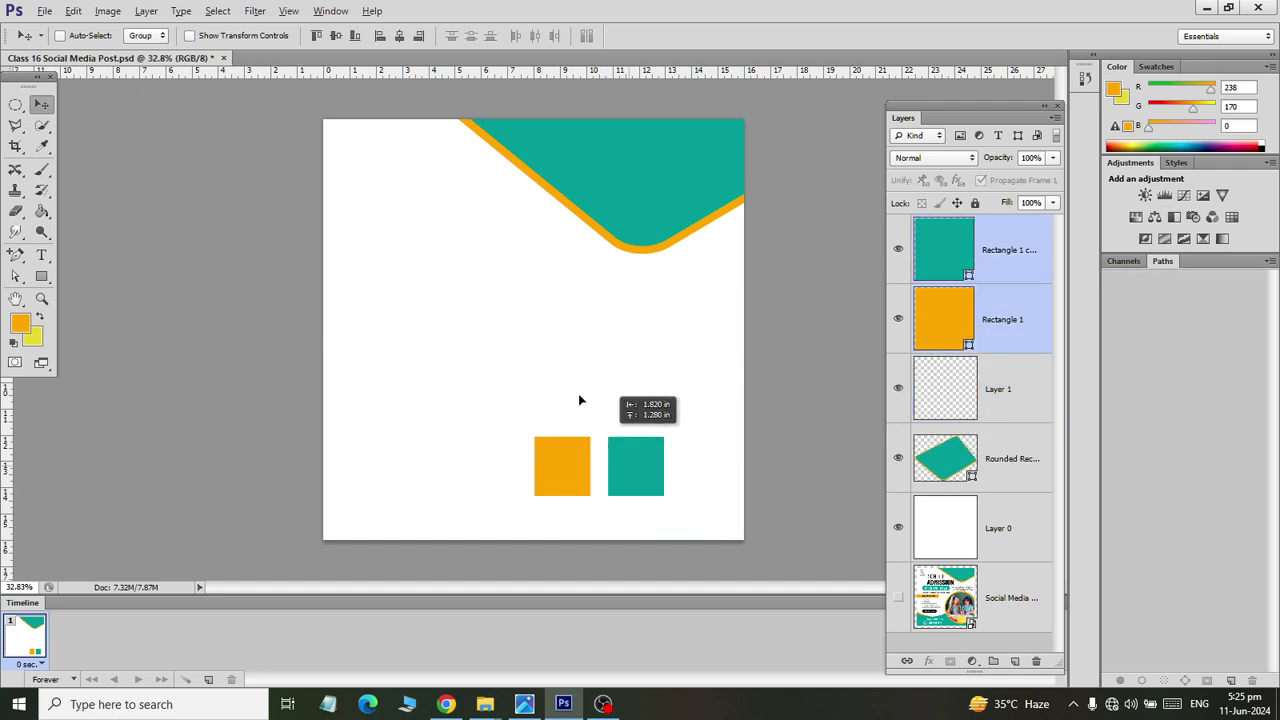
{"action": "left_click", "coordinate": [927, 404]}
Step: Draw a rectangle over the lower-left of the canvas and fill it teal
{"action": "left_click", "coordinate": [42, 277]}
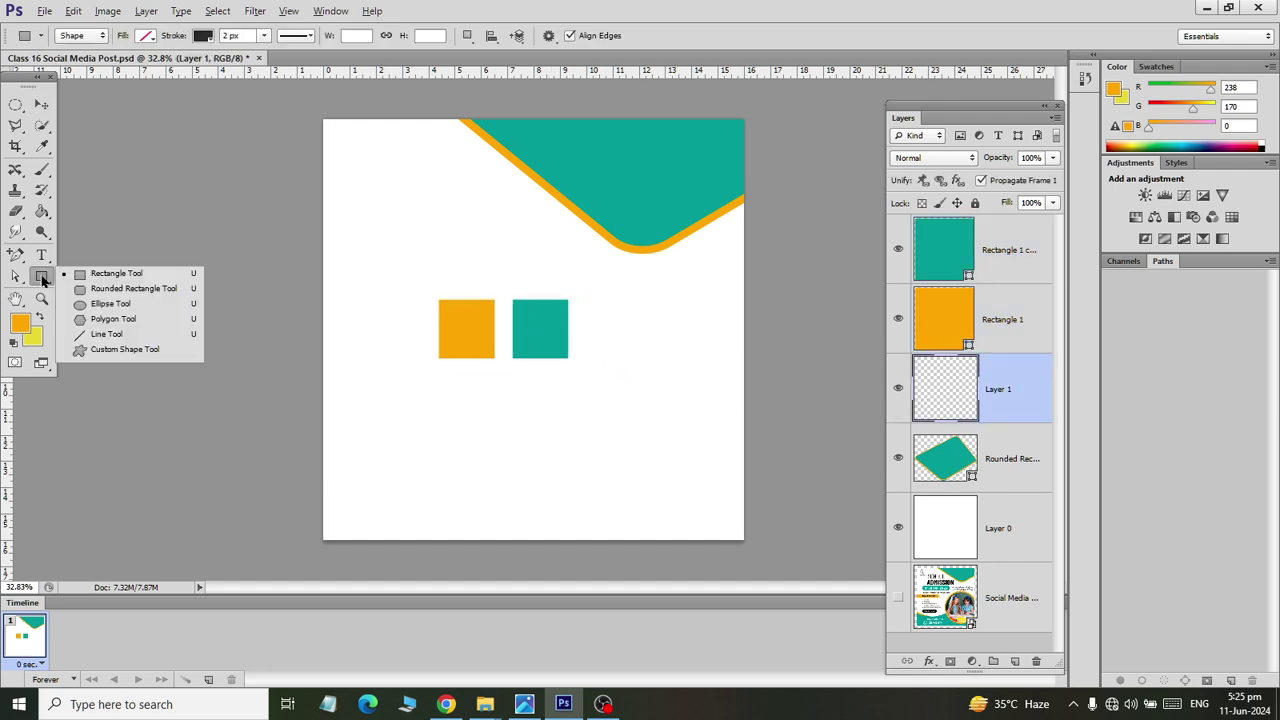
{"action": "left_click", "coordinate": [112, 273]}
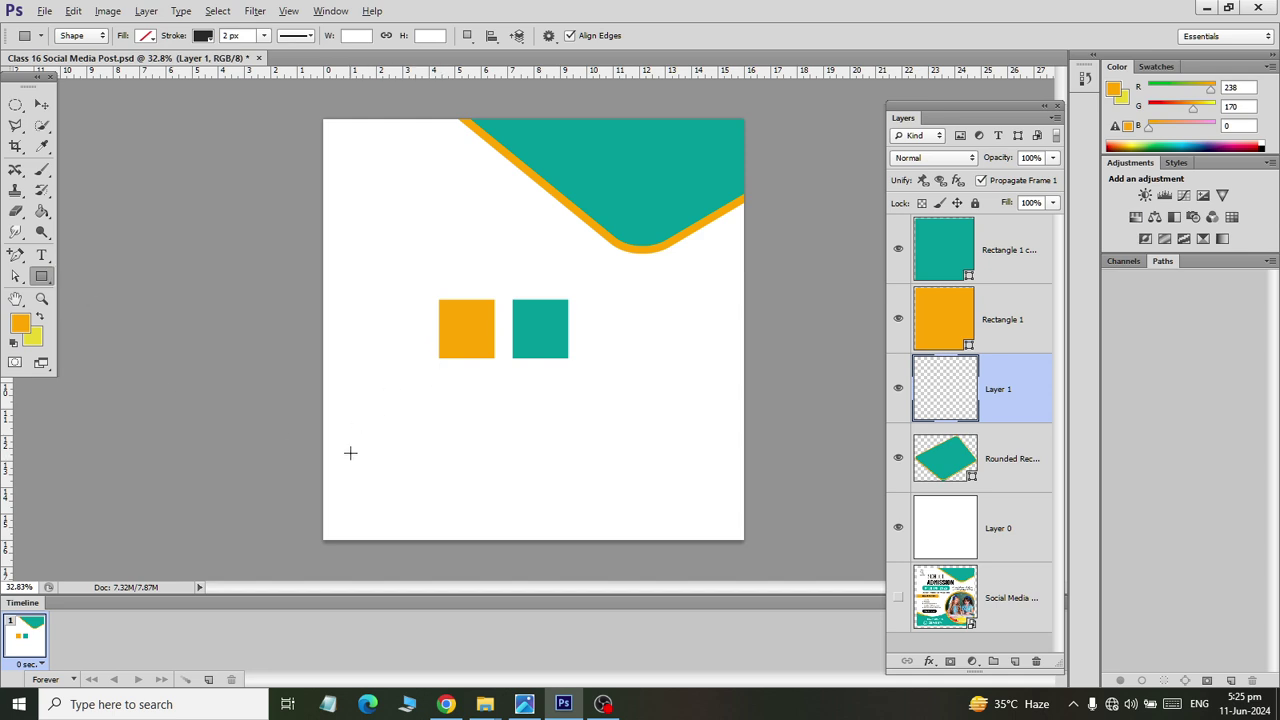
{"action": "left_click_drag", "start_coordinate": [350, 453], "coordinate": [575, 531]}
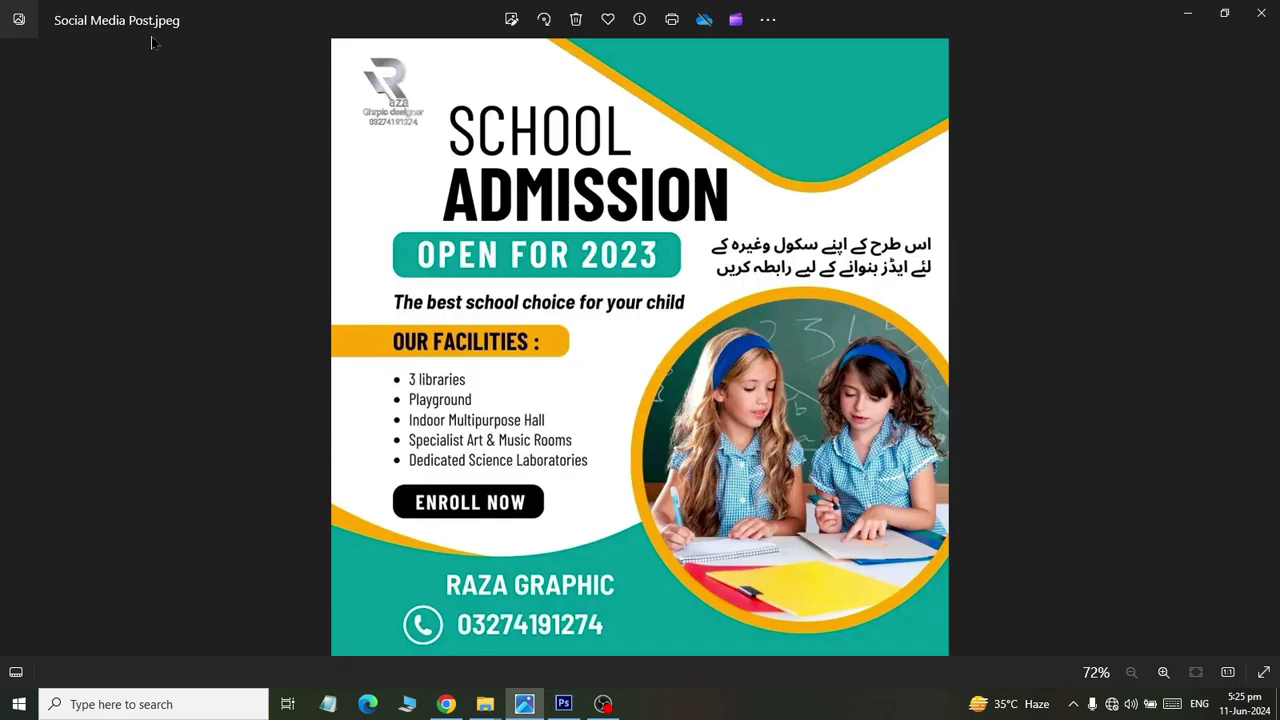
{"action": "left_click", "coordinate": [148, 38]}
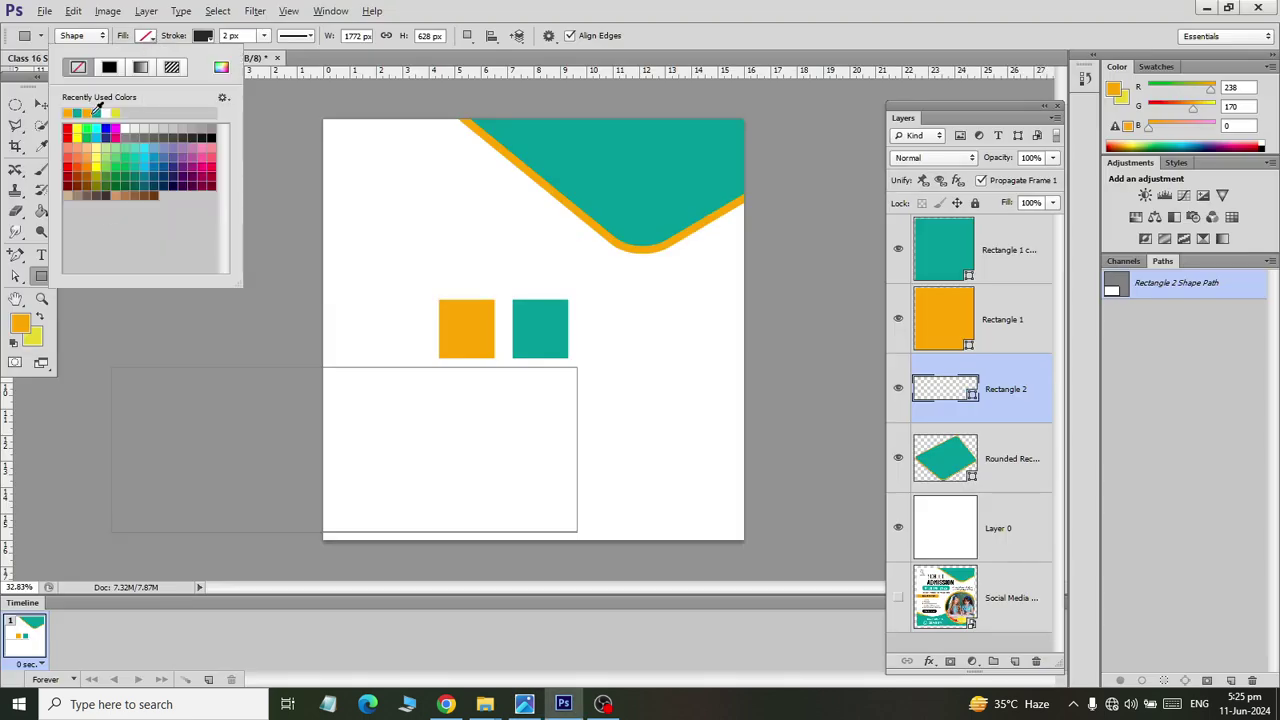
{"action": "left_click", "coordinate": [80, 110]}
Step: Move and stretch the teal rectangle so it spans the poster's lower width
{"action": "left_click", "coordinate": [36, 113]}
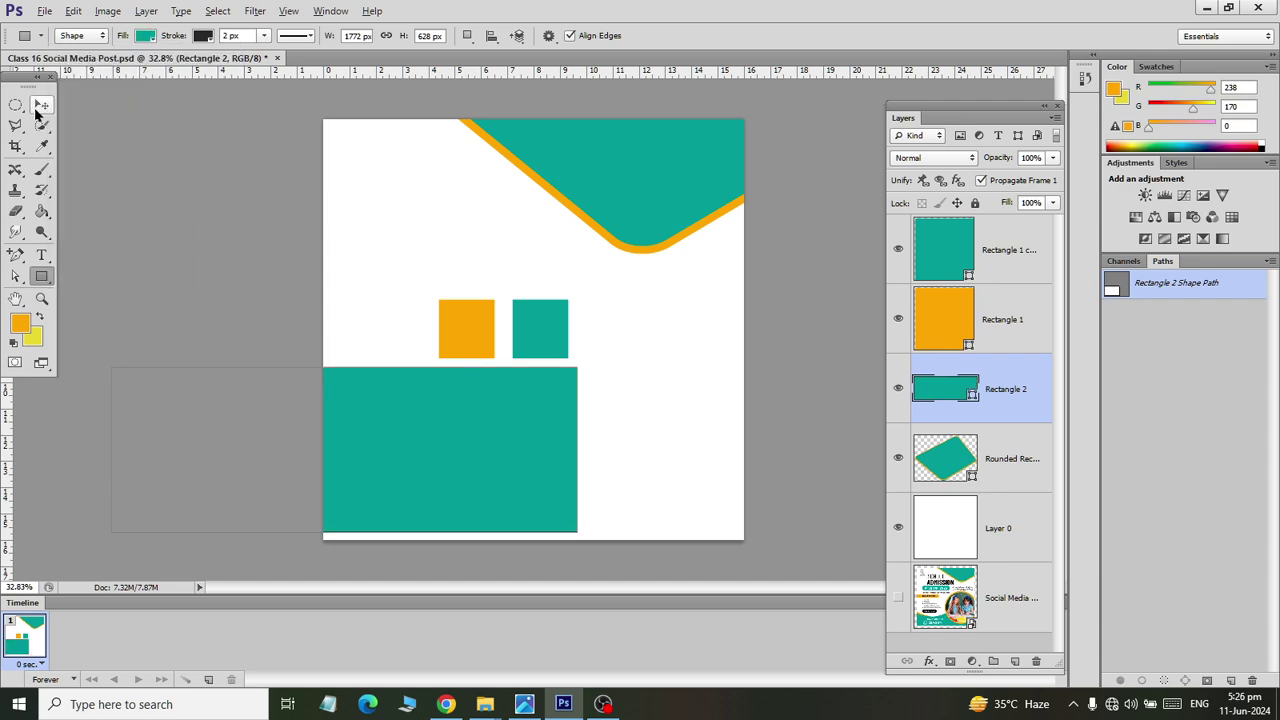
{"action": "left_click_drag", "start_coordinate": [436, 466], "coordinate": [591, 450]}
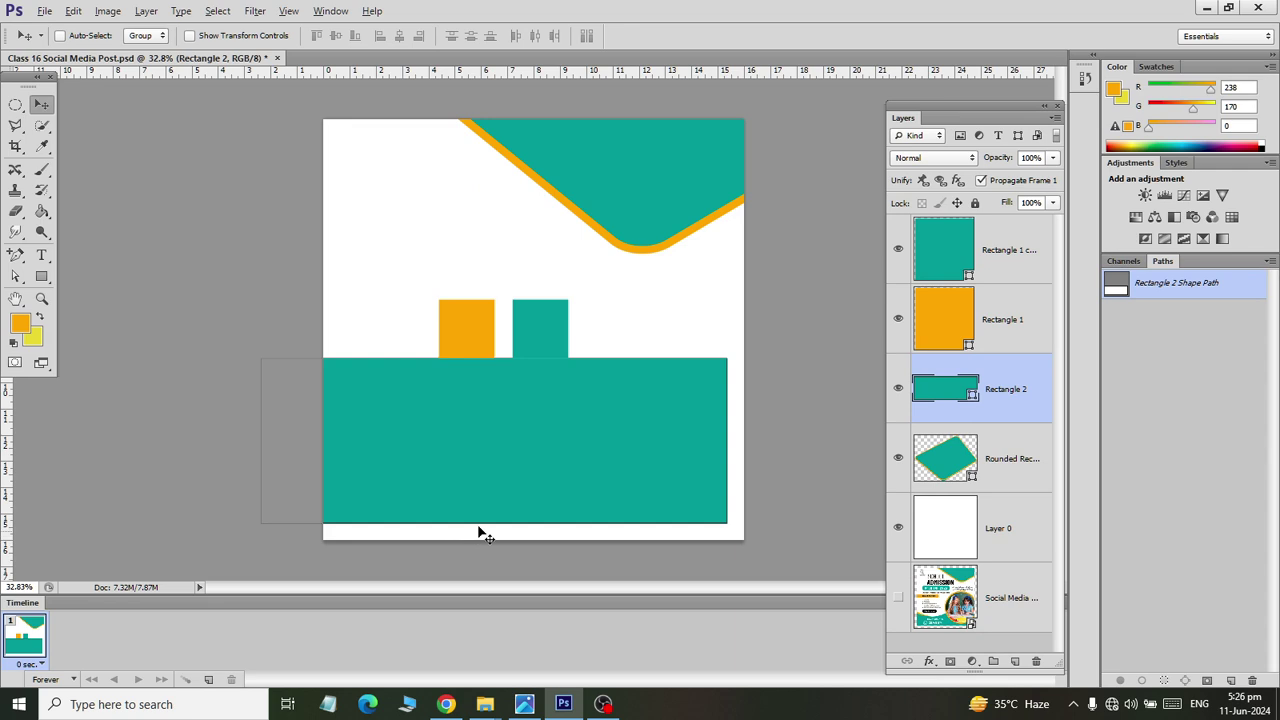
{"action": "left_click_drag", "start_coordinate": [480, 531], "coordinate": [523, 477]}
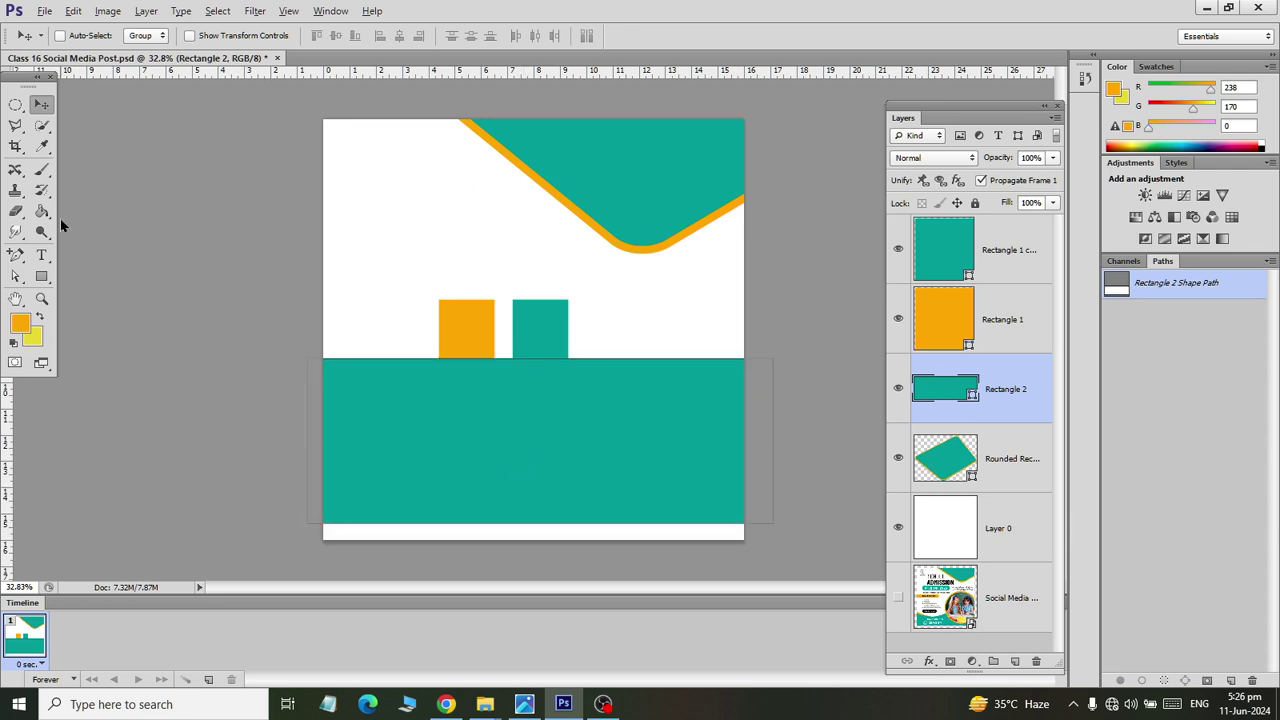
{"action": "left_click", "coordinate": [41, 276]}
{"action": "left_click", "coordinate": [203, 35]}
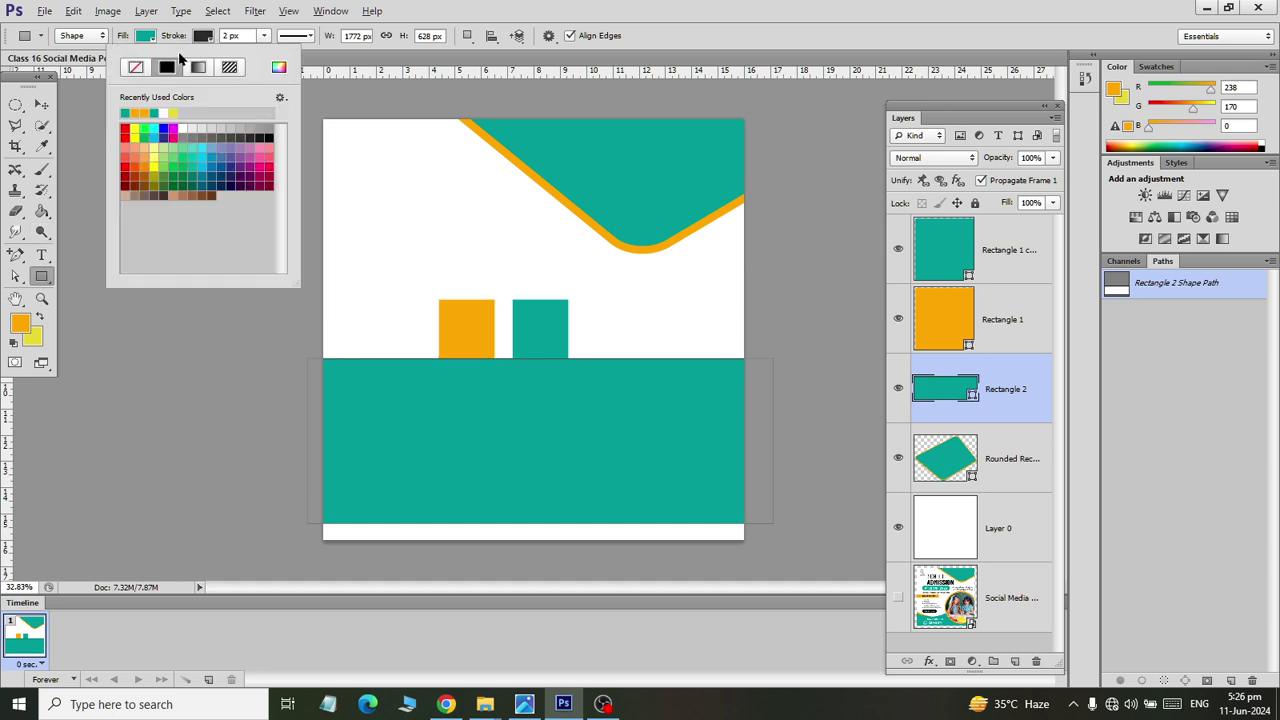
{"action": "key", "text": "Escape"}
Step: Apply a Flag warp with 50% bend to the teal Rectangle 2 band
{"action": "key", "text": "v"}
{"action": "left_click", "coordinate": [77, 10]}
{"action": "mouse_move", "coordinate": [152, 416]}
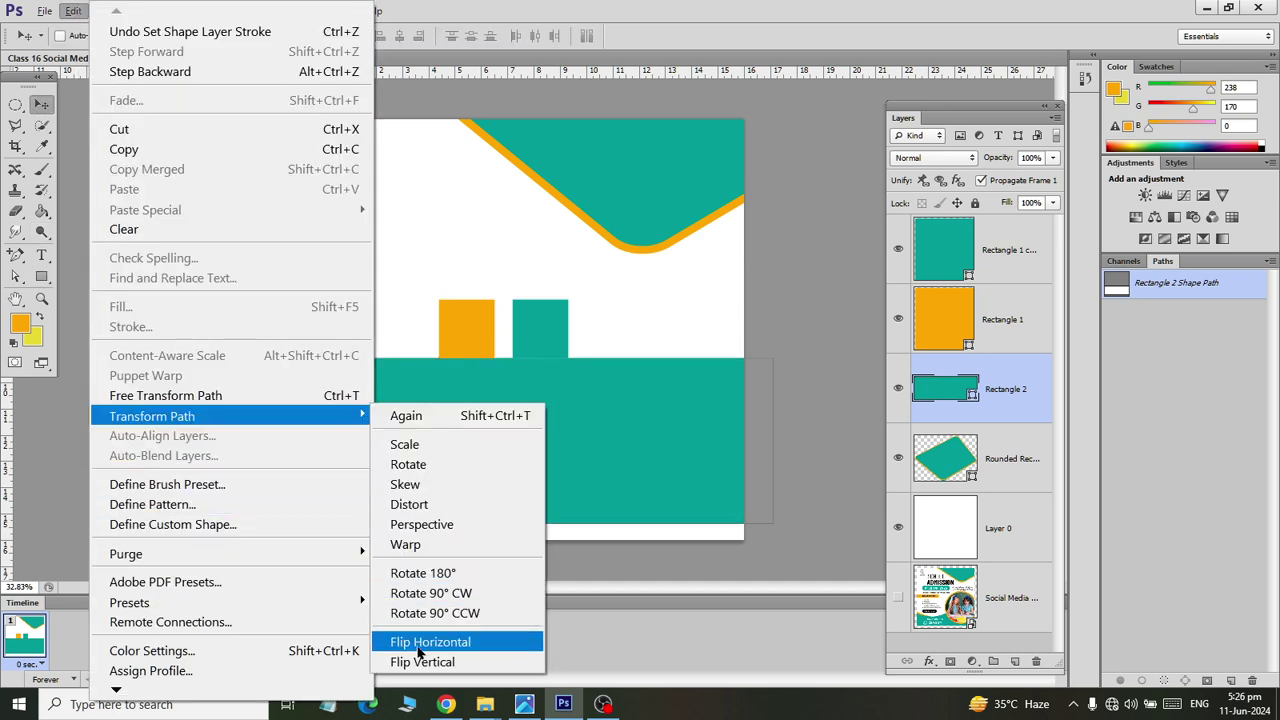
{"action": "left_click", "coordinate": [458, 544]}
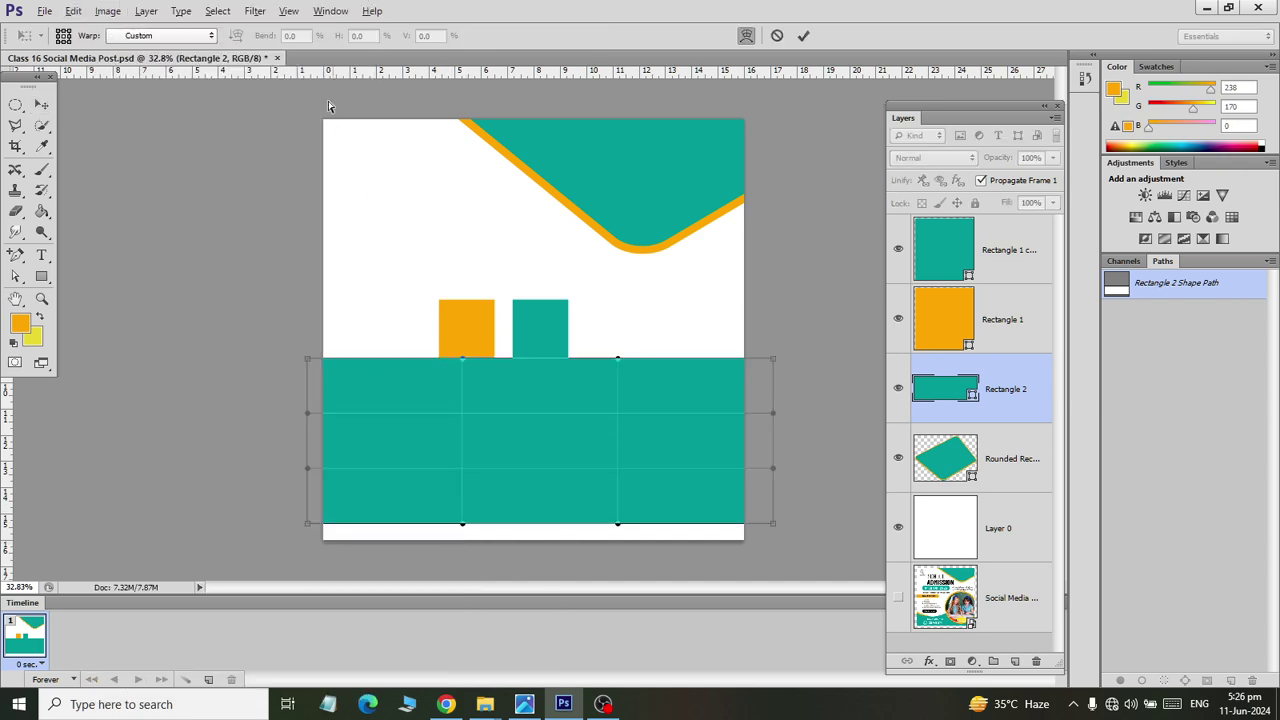
{"action": "left_click", "coordinate": [170, 35]}
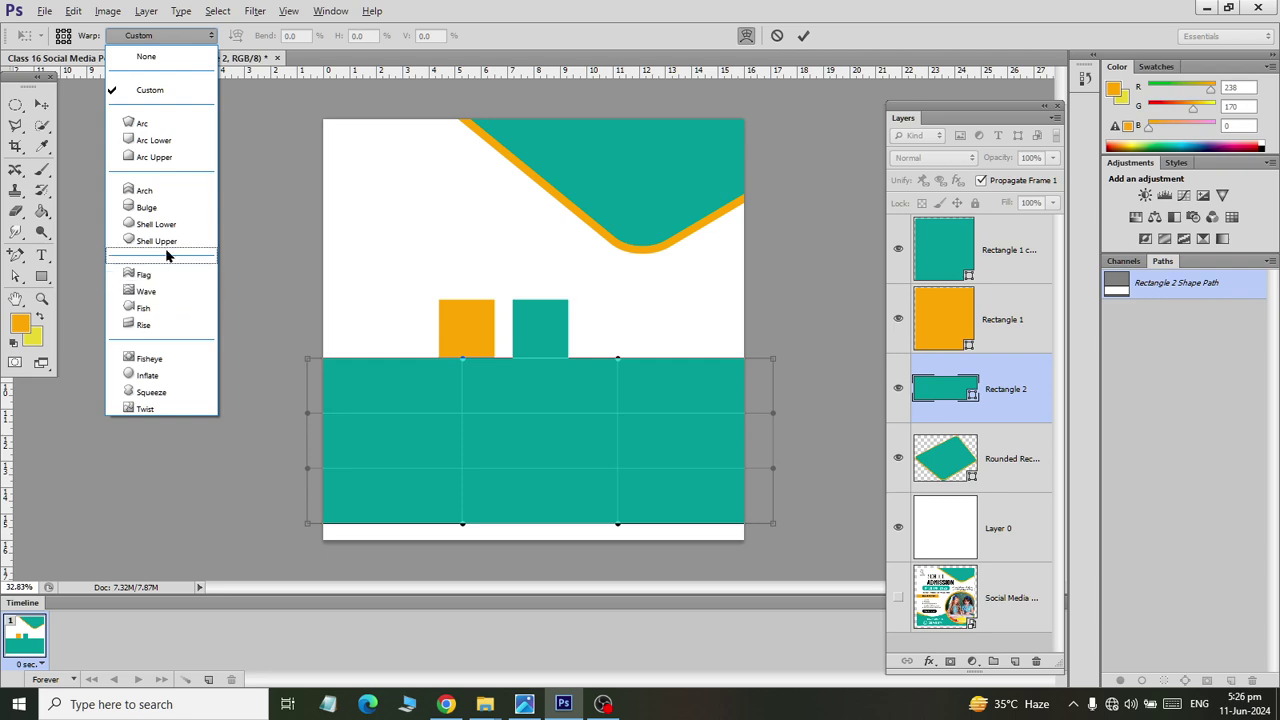
{"action": "left_click", "coordinate": [168, 275]}
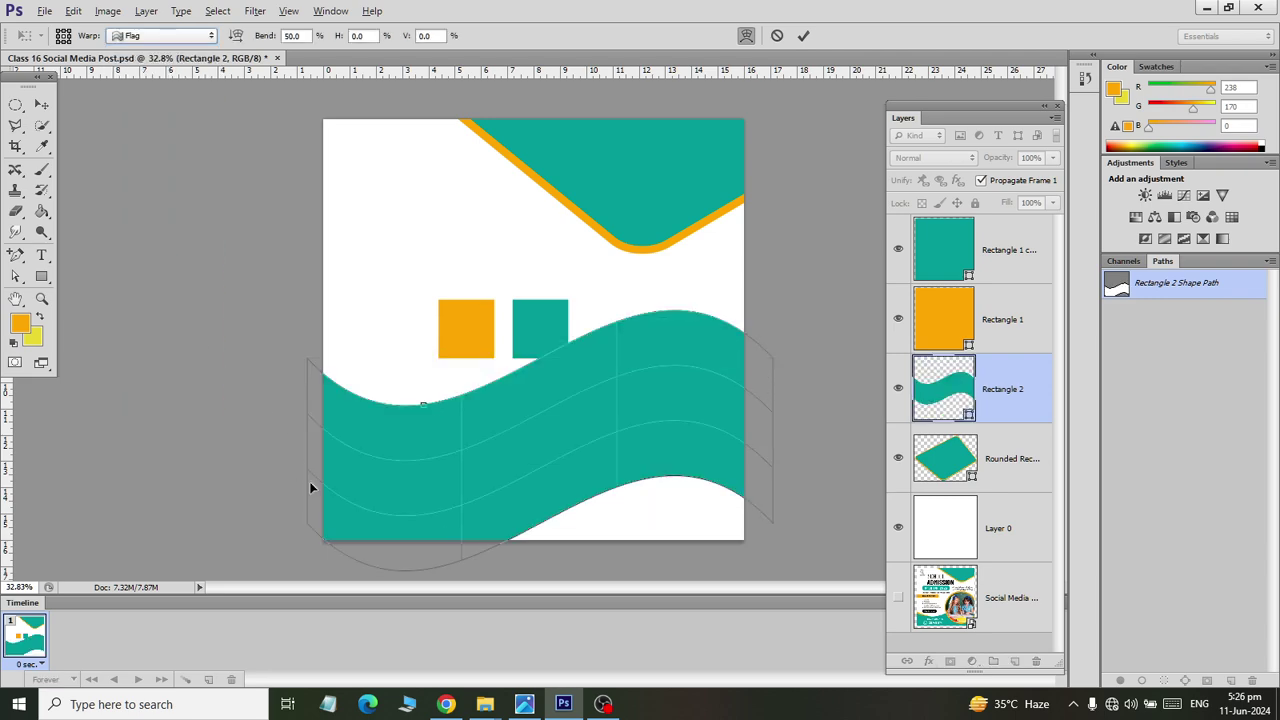
Step: Drag the flag warp mesh to raise and position the wave, checking the reference post
{"action": "key", "text": "alt+Tab"}
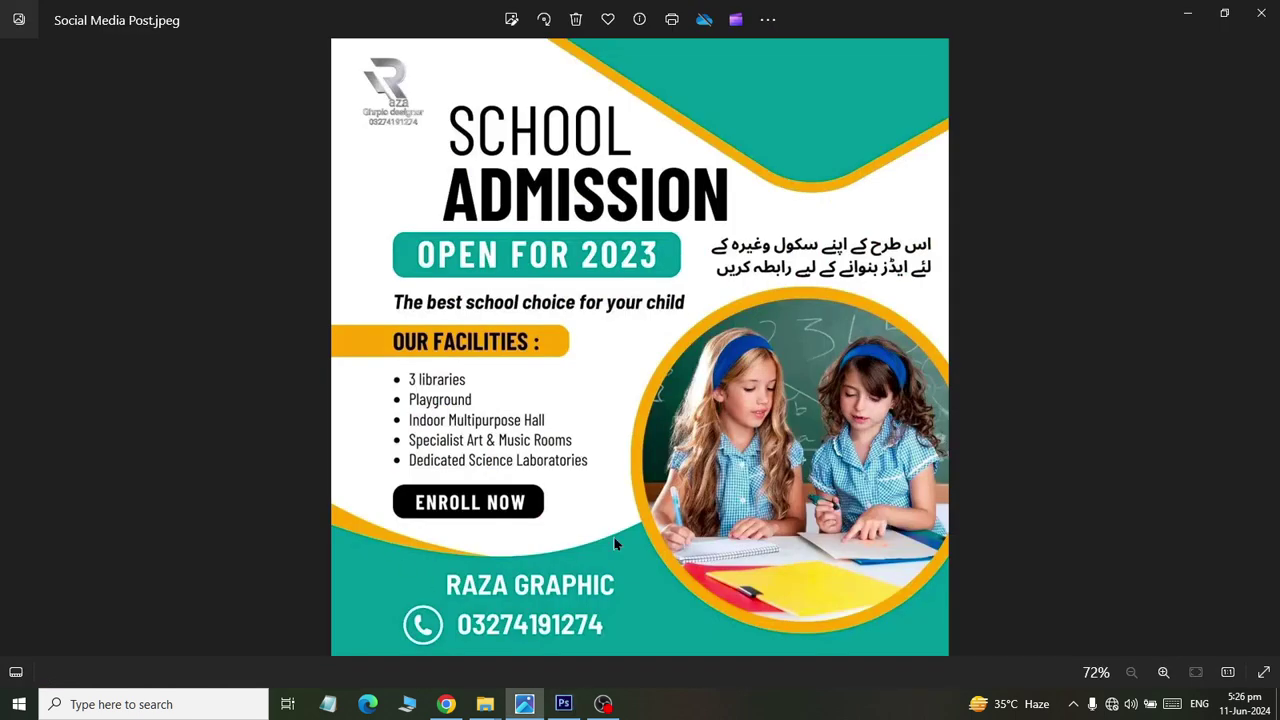
{"action": "key", "text": "alt+Tab"}
{"action": "mouse_move", "coordinate": [594, 443]}
{"action": "left_mouse_down"}
{"action": "mouse_move", "coordinate": [609, 472]}
{"action": "mouse_move", "coordinate": [588, 515]}
{"action": "left_mouse_up"}
{"action": "key", "text": "alt+Tab"}
{"action": "key", "text": "alt+Tab"}
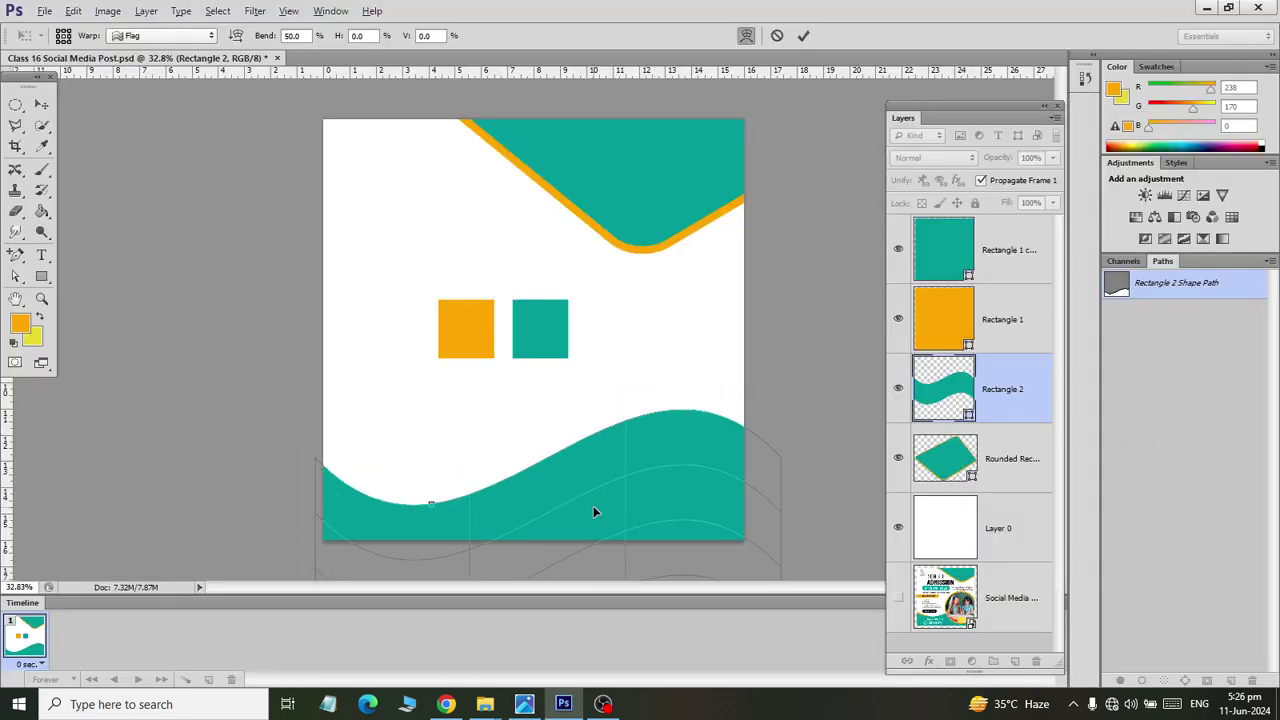
{"action": "key", "text": "alt+Tab"}
{"action": "key", "text": "alt+Tab"}
{"action": "left_click_drag", "start_coordinate": [524, 553], "coordinate": [490, 448]}
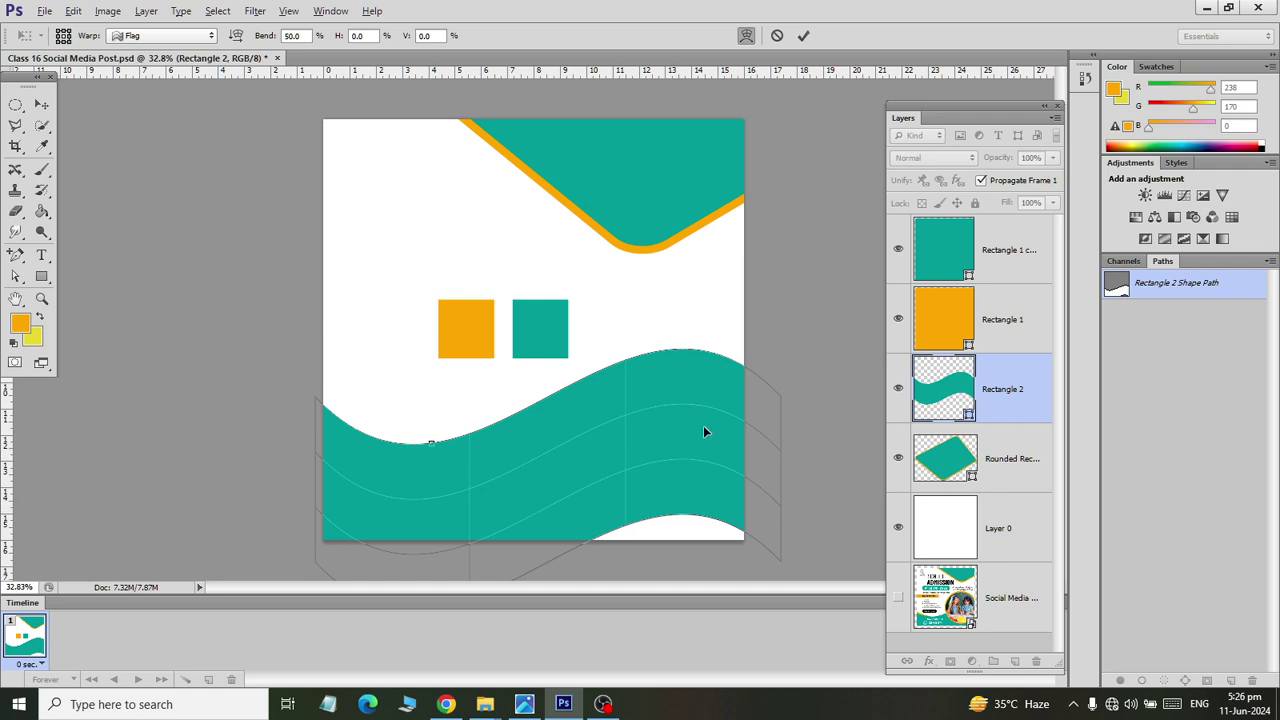
{"action": "key", "text": "alt+Tab"}
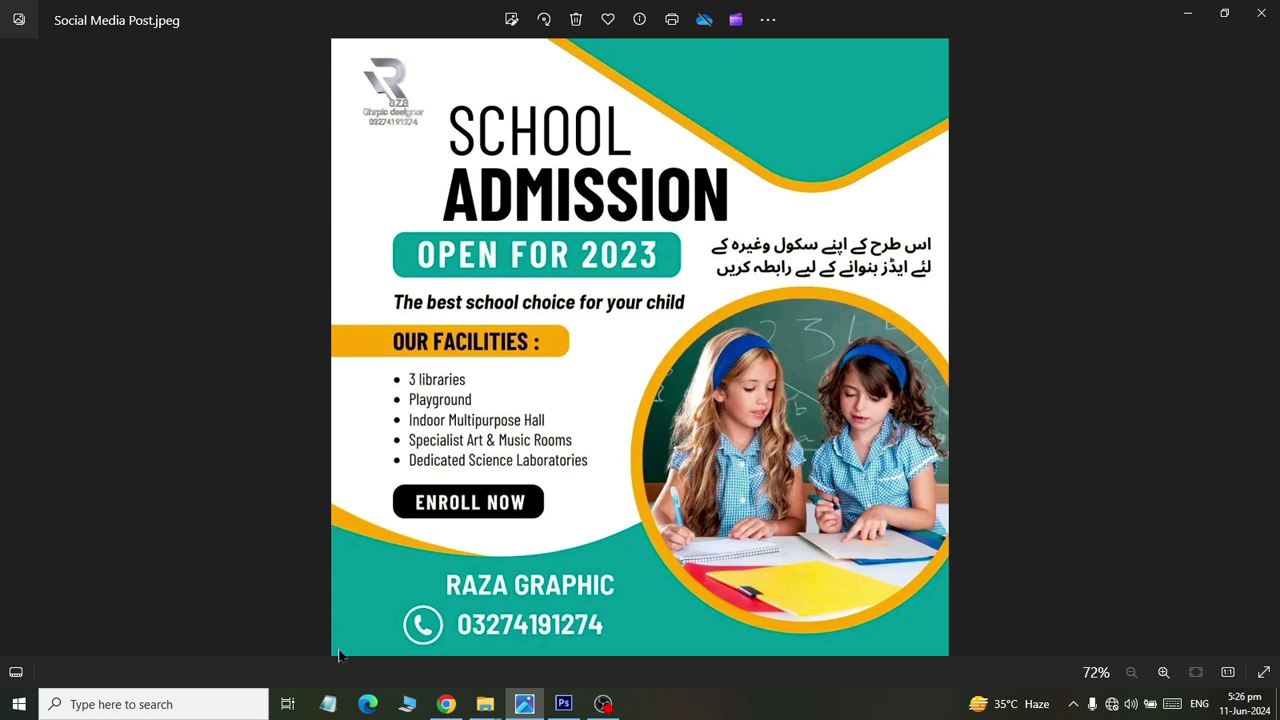
{"action": "key", "text": "alt+Tab"}
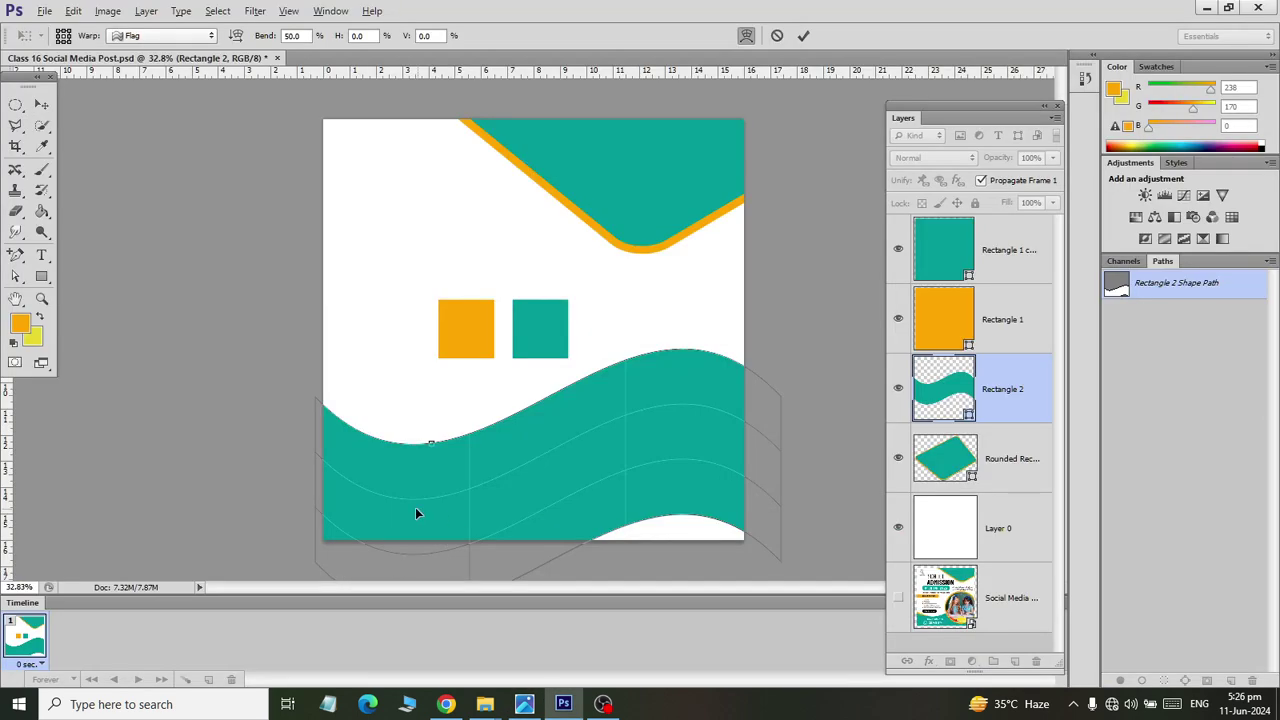
{"action": "left_click_drag", "start_coordinate": [403, 497], "coordinate": [421, 533]}
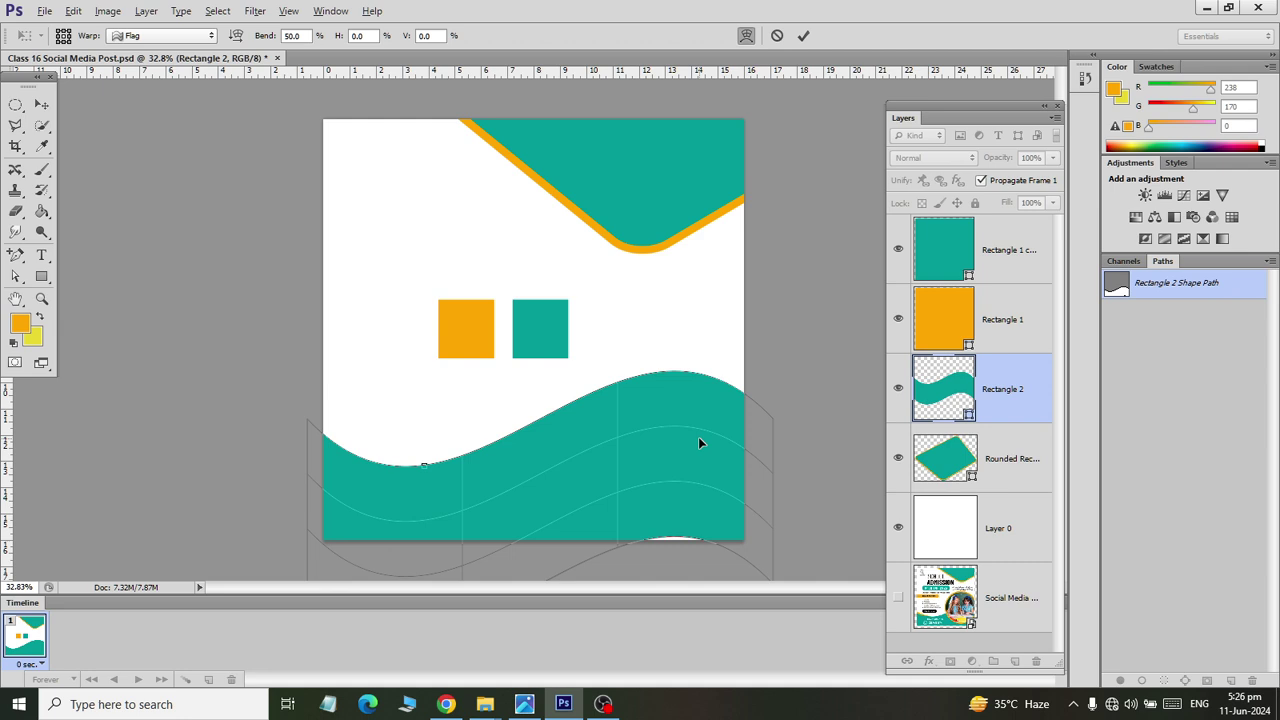
{"action": "left_click", "coordinate": [185, 36]}
Step: Switch the warp to Custom and pull the wave's right side and crest downward
{"action": "left_click", "coordinate": [178, 90]}
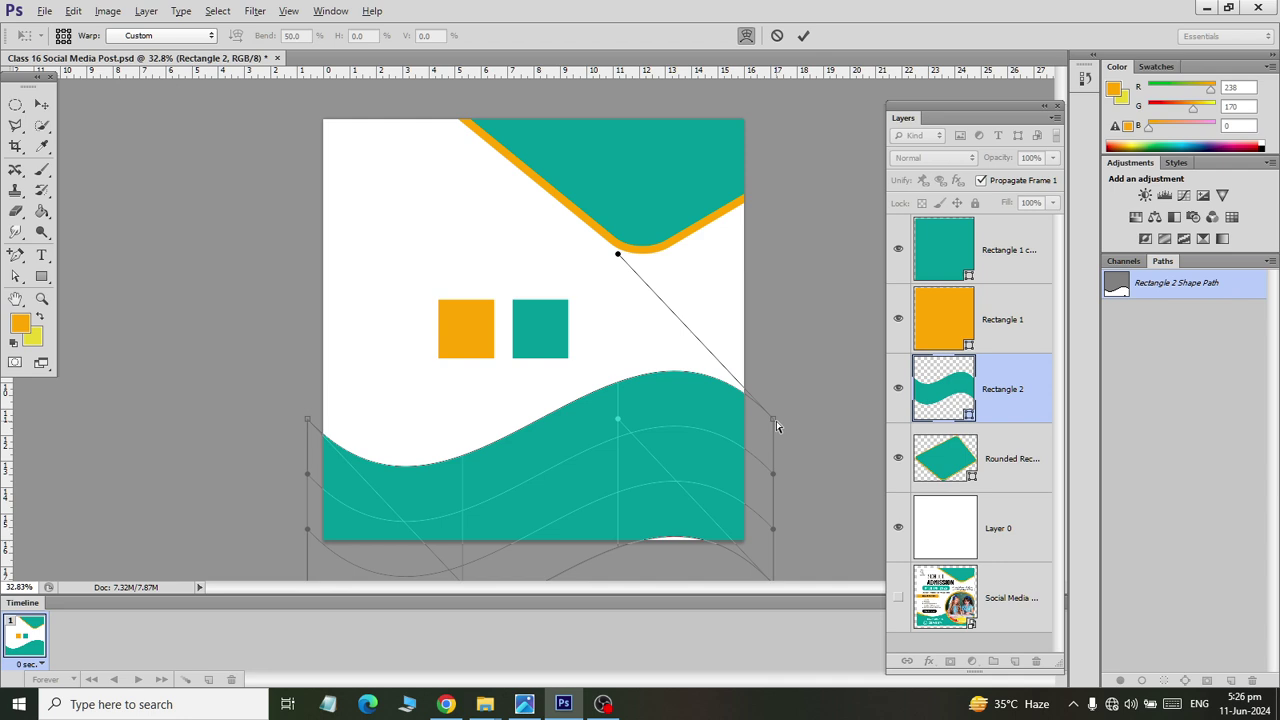
{"action": "left_click", "coordinate": [16, 256]}
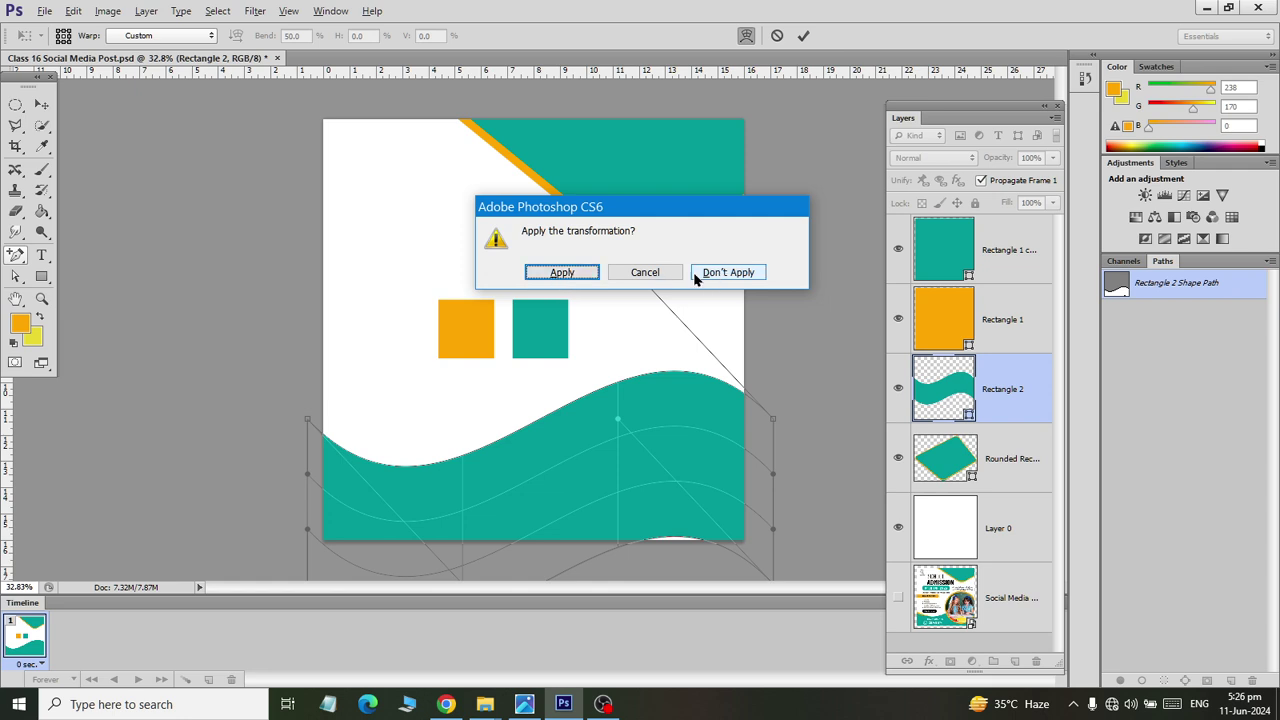
{"action": "left_click", "coordinate": [728, 272]}
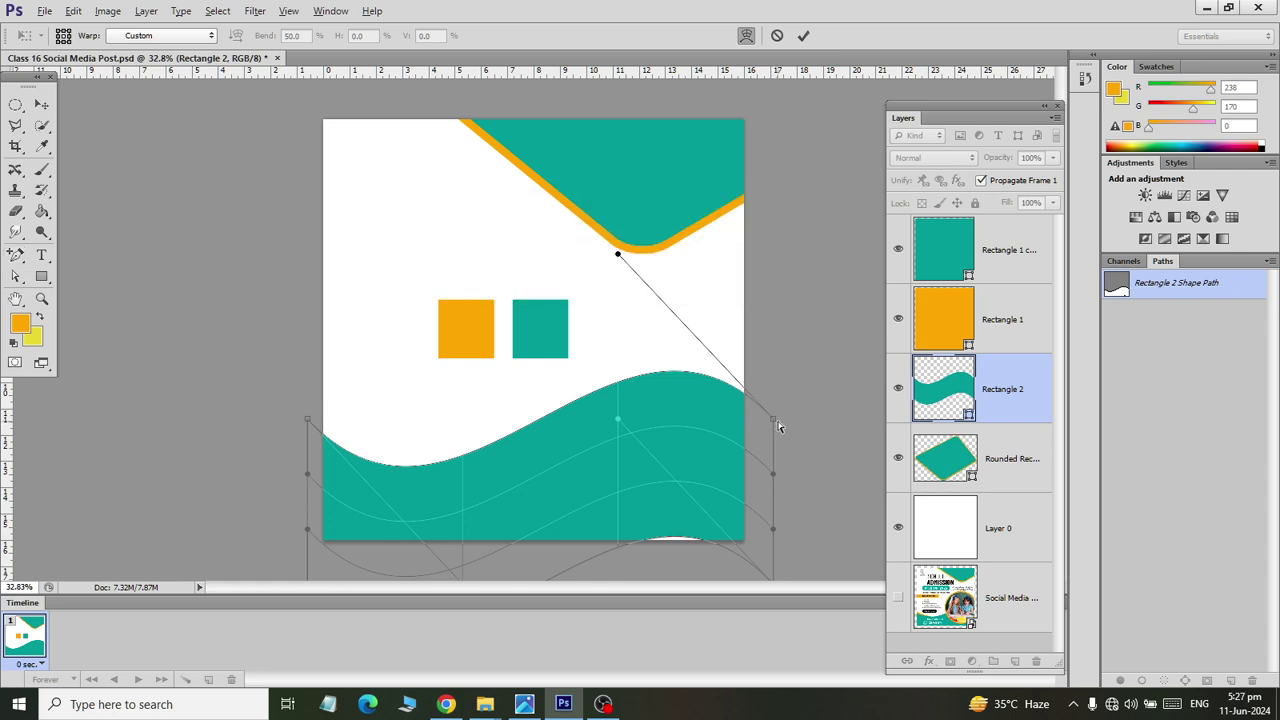
{"action": "mouse_move", "coordinate": [779, 427]}
{"action": "left_mouse_down"}
{"action": "mouse_move", "coordinate": [786, 541]}
{"action": "mouse_move", "coordinate": [812, 561]}
{"action": "left_mouse_up"}
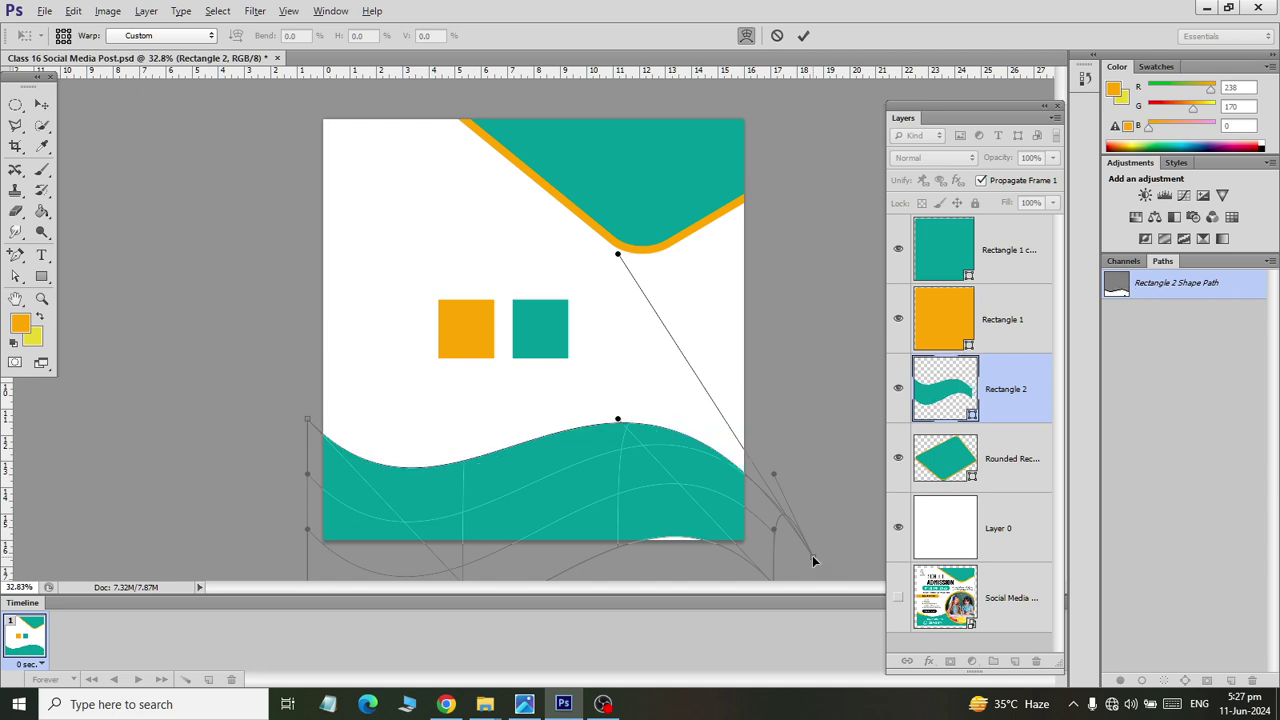
{"action": "key", "text": "alt+Tab"}
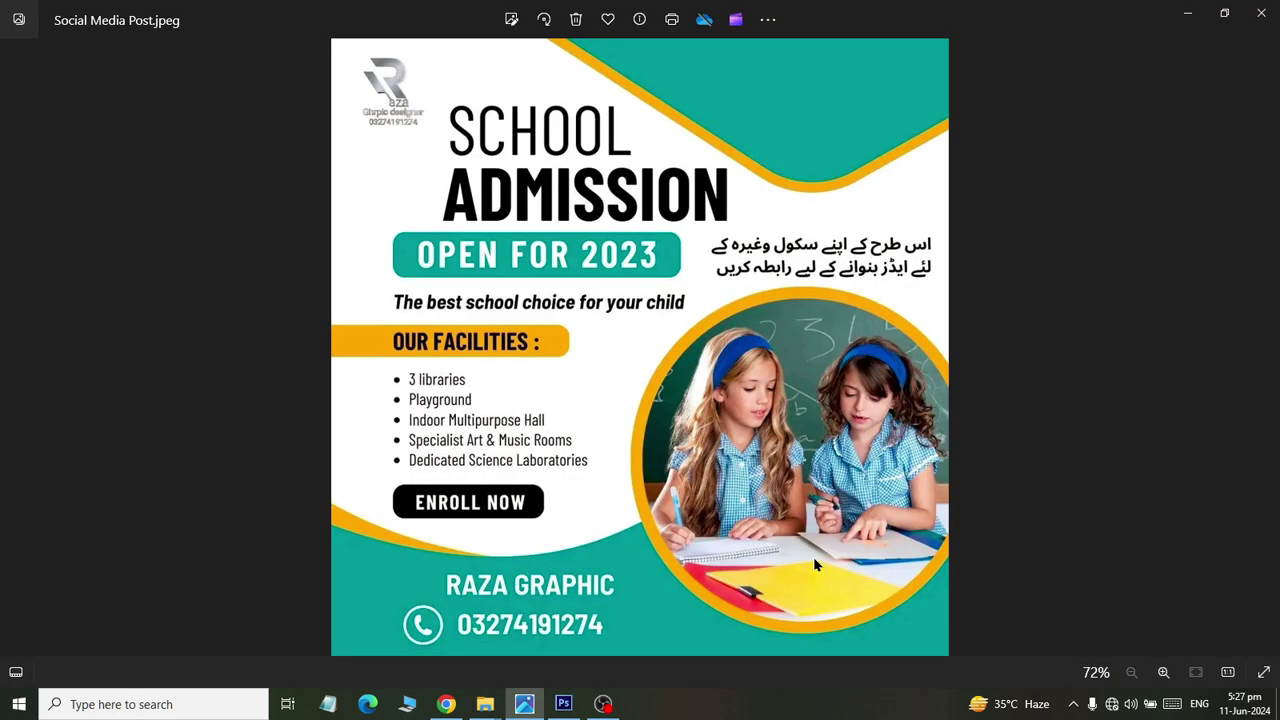
{"action": "key", "text": "alt+Tab"}
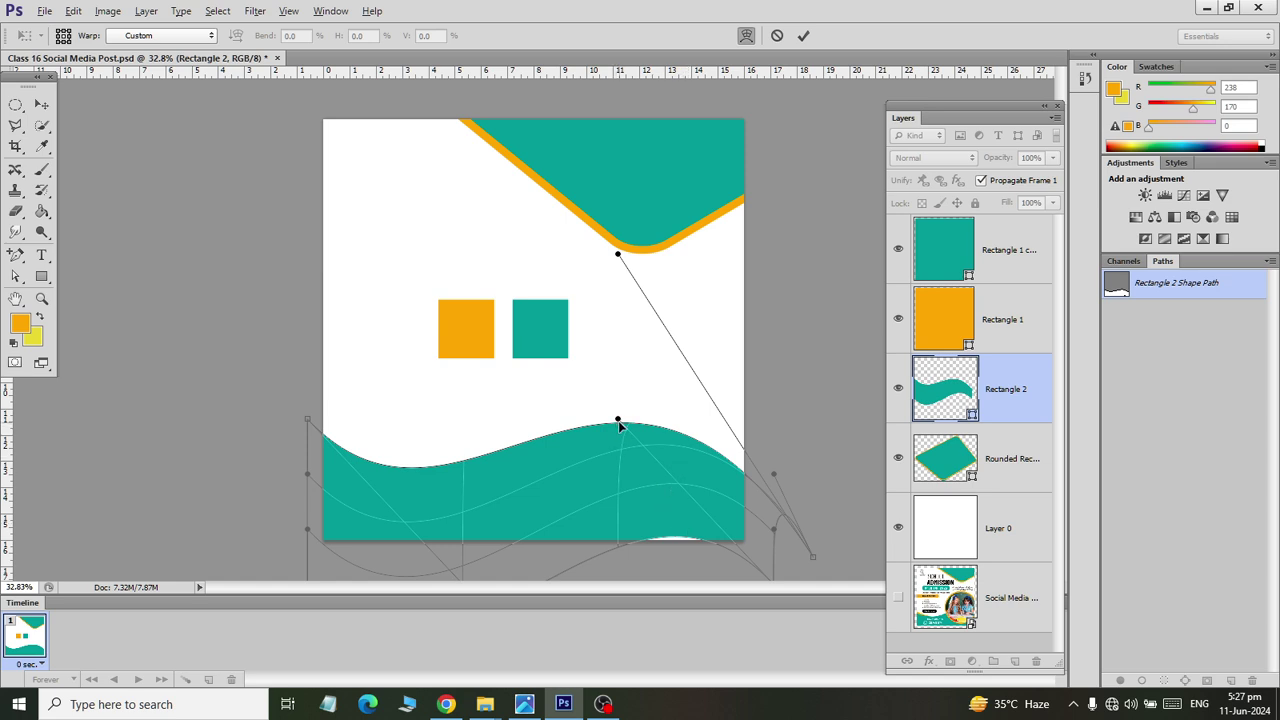
{"action": "left_click_drag", "start_coordinate": [618, 424], "coordinate": [610, 580]}
Step: Reshape the wave's upper curve toward the right edge and commit the warp
{"action": "key", "text": "alt+Tab"}
{"action": "key", "text": "alt+Tab"}
{"action": "key", "text": "alt+Tab"}
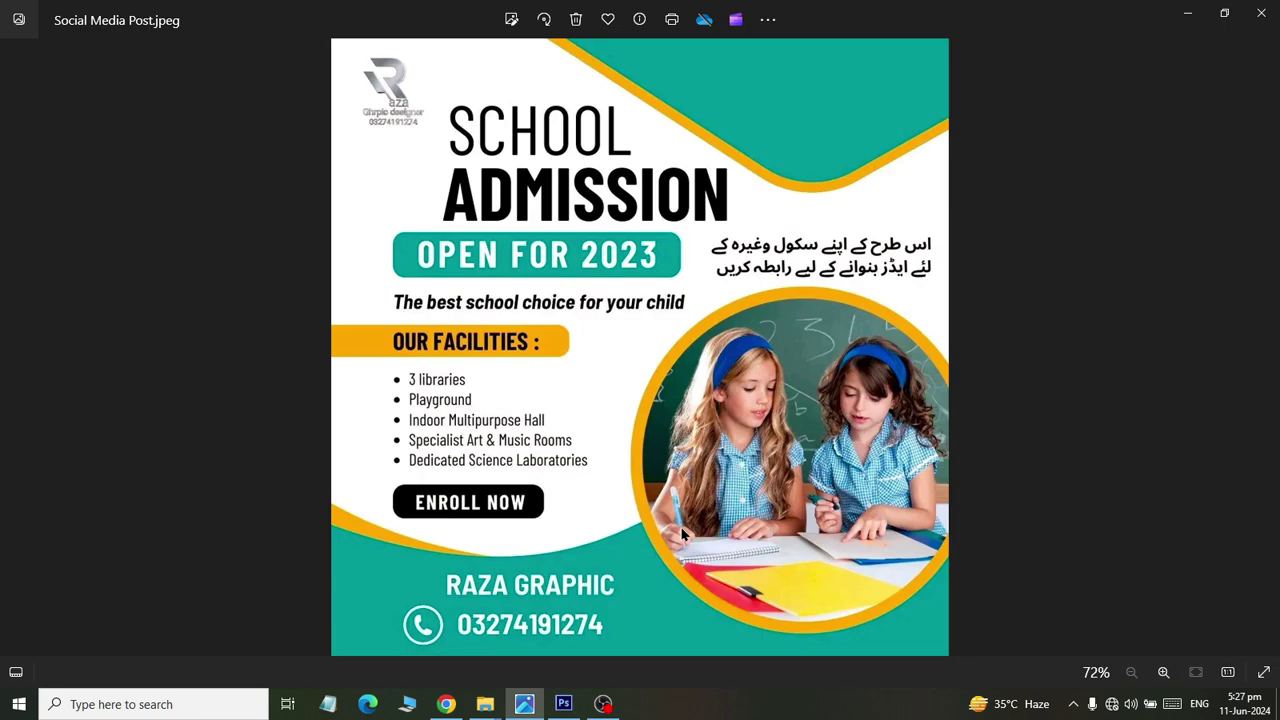
{"action": "key", "text": "alt+Tab"}
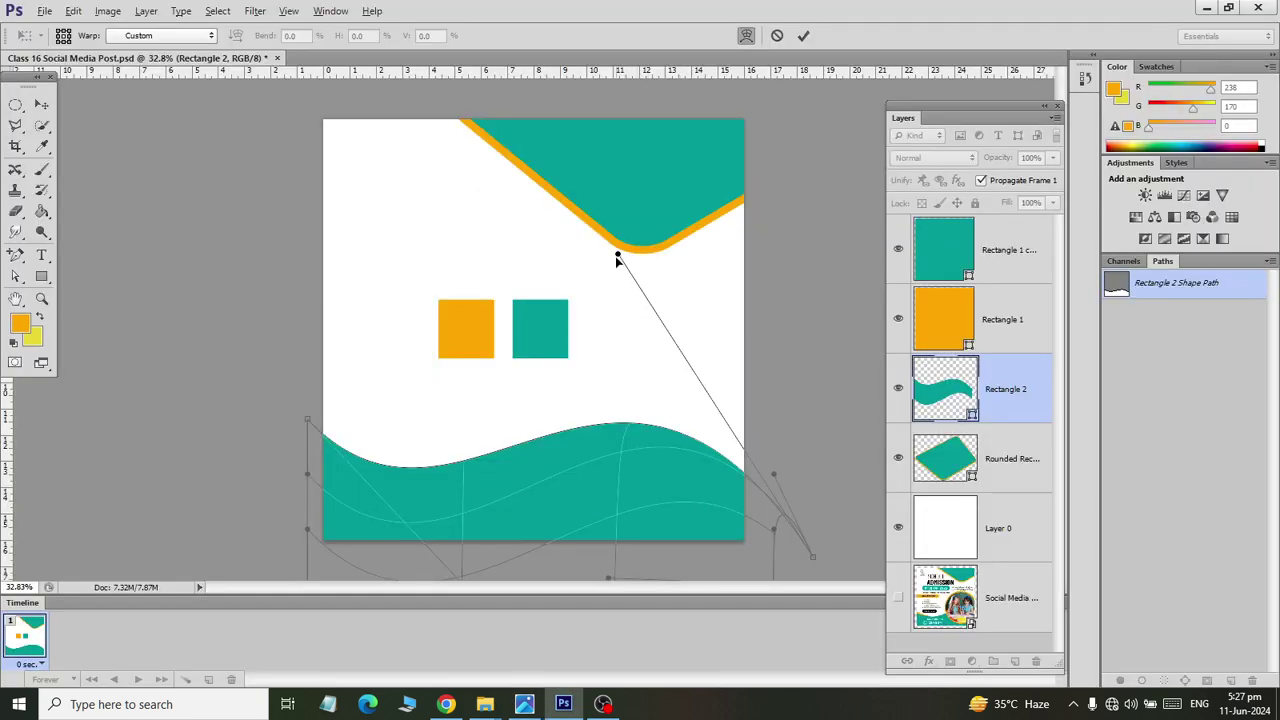
{"action": "left_click_drag", "start_coordinate": [618, 256], "coordinate": [643, 311]}
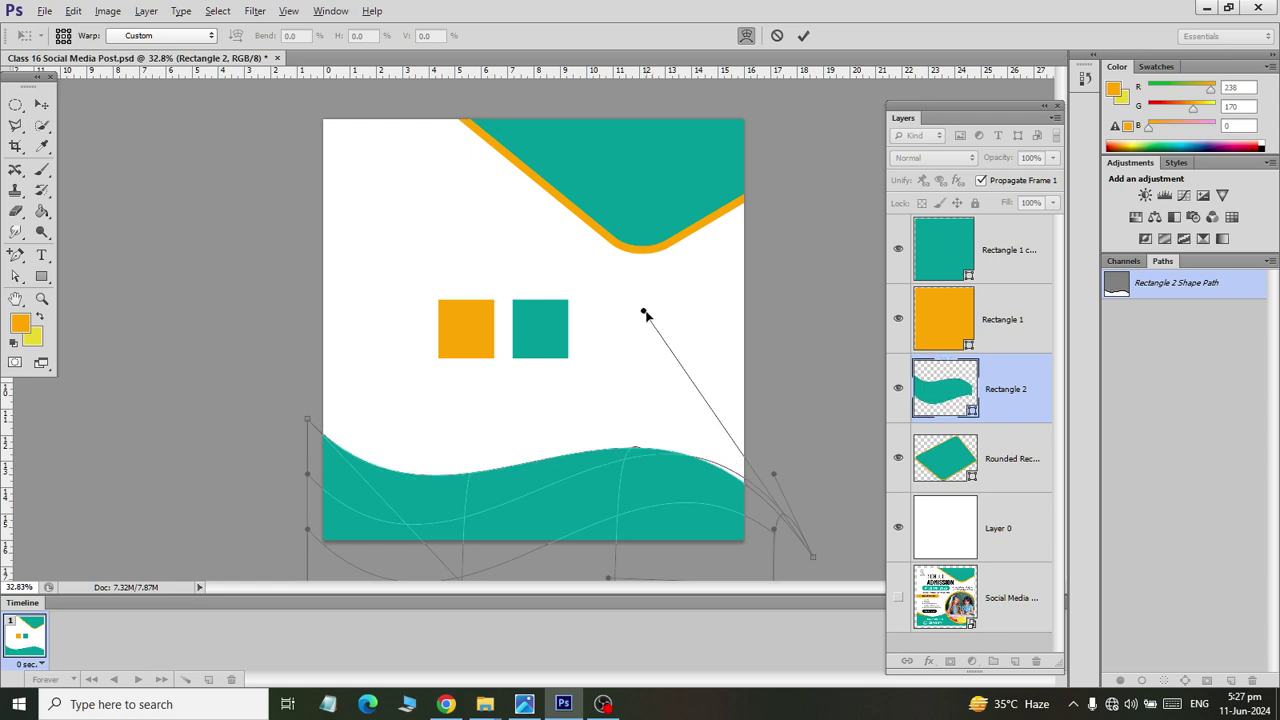
{"action": "mouse_move", "coordinate": [643, 311]}
{"action": "left_mouse_down"}
{"action": "mouse_move", "coordinate": [741, 294]}
{"action": "mouse_move", "coordinate": [777, 267]}
{"action": "left_mouse_up"}
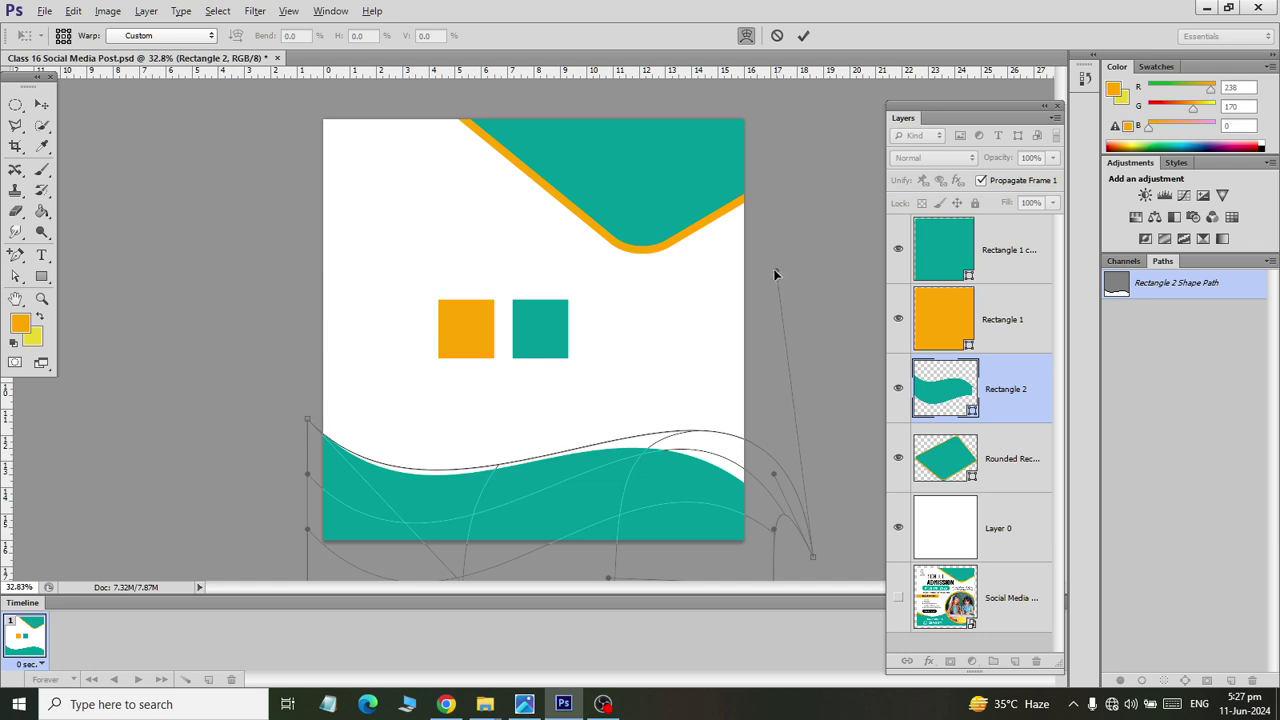
{"action": "left_click_drag", "start_coordinate": [777, 267], "coordinate": [778, 270]}
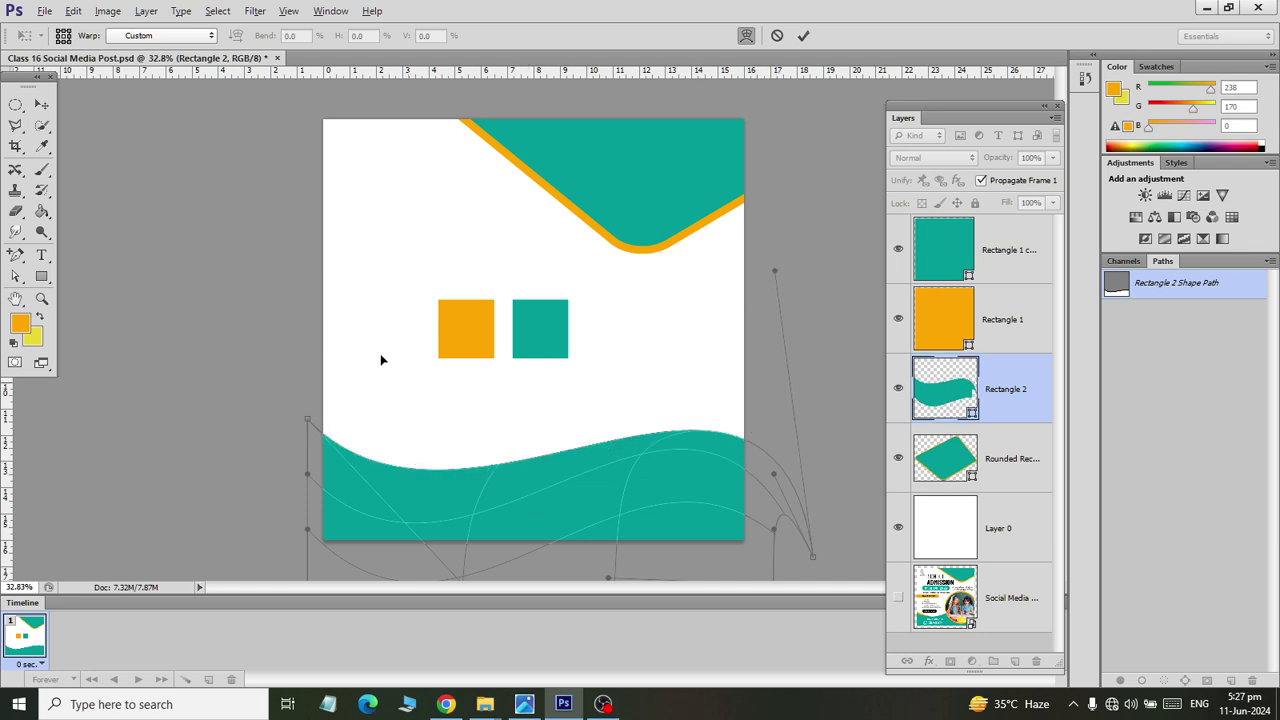
{"action": "left_click", "coordinate": [41, 104]}
{"action": "left_click", "coordinate": [555, 272]}
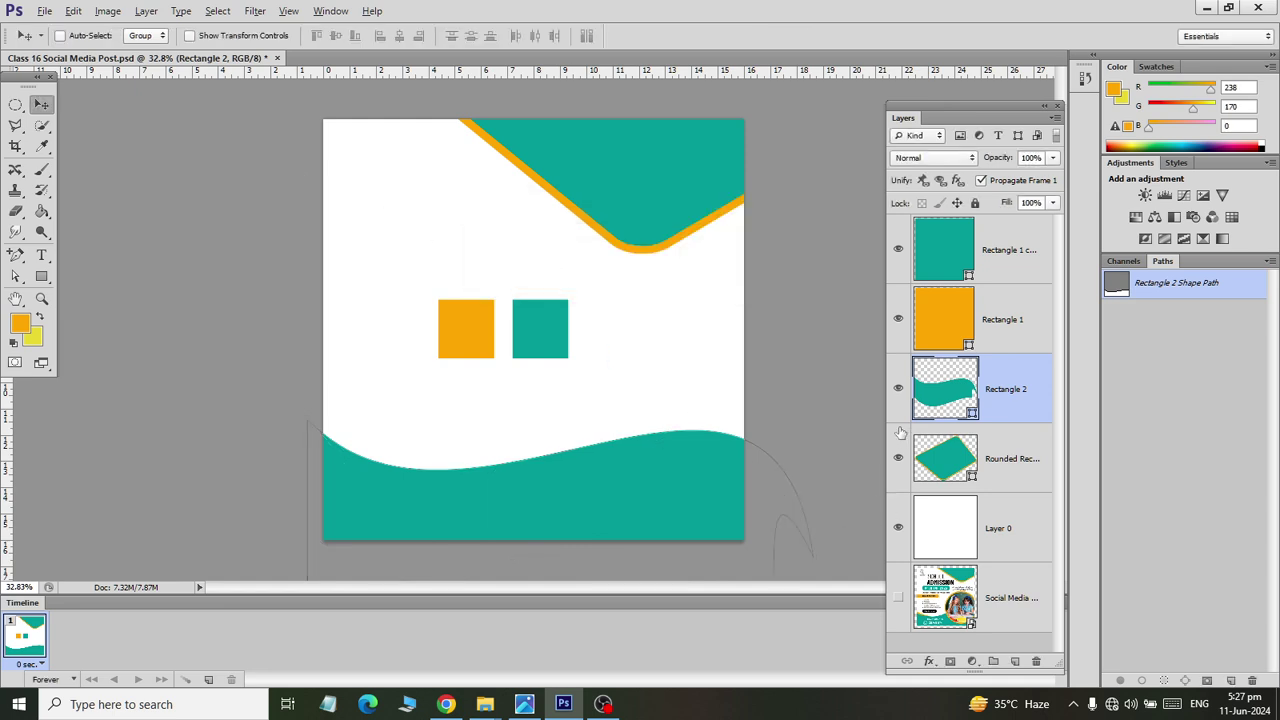
Step: Duplicate Rectangle 2 and refill the original underneath orange (238/170/0), sampled from the orange square
{"action": "key", "text": "alt+Tab"}
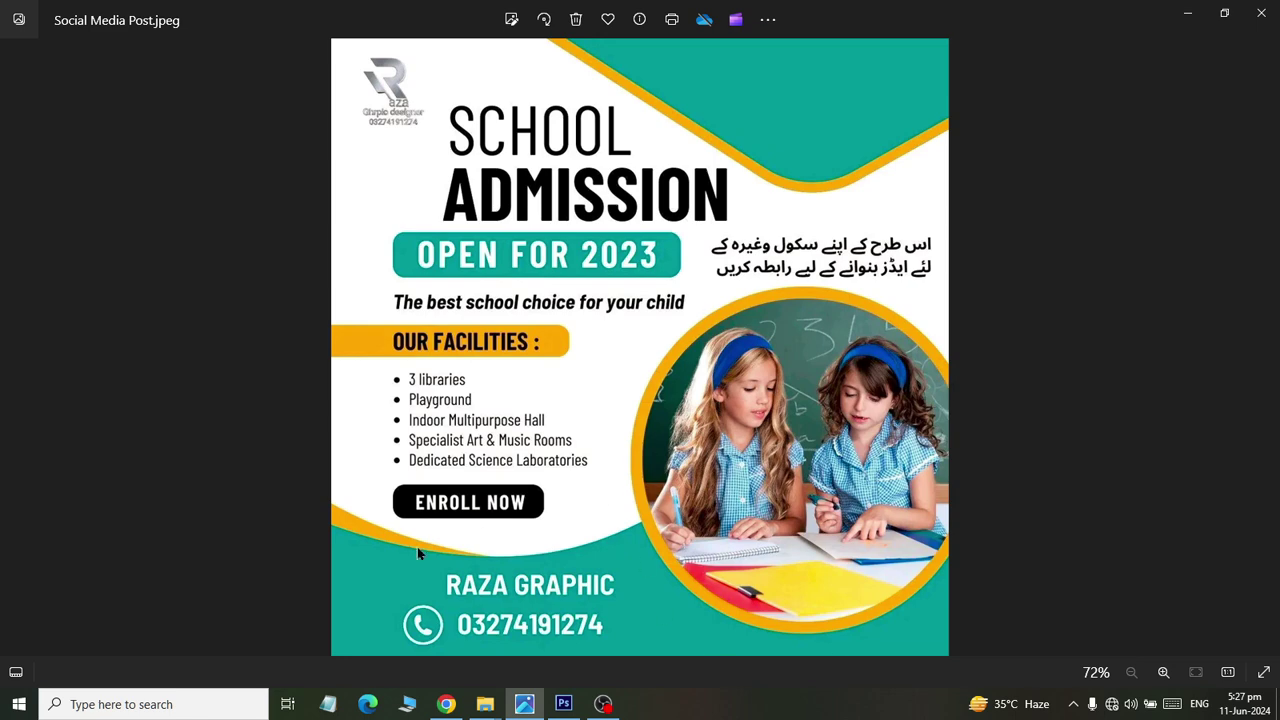
{"action": "key", "text": "alt+Tab"}
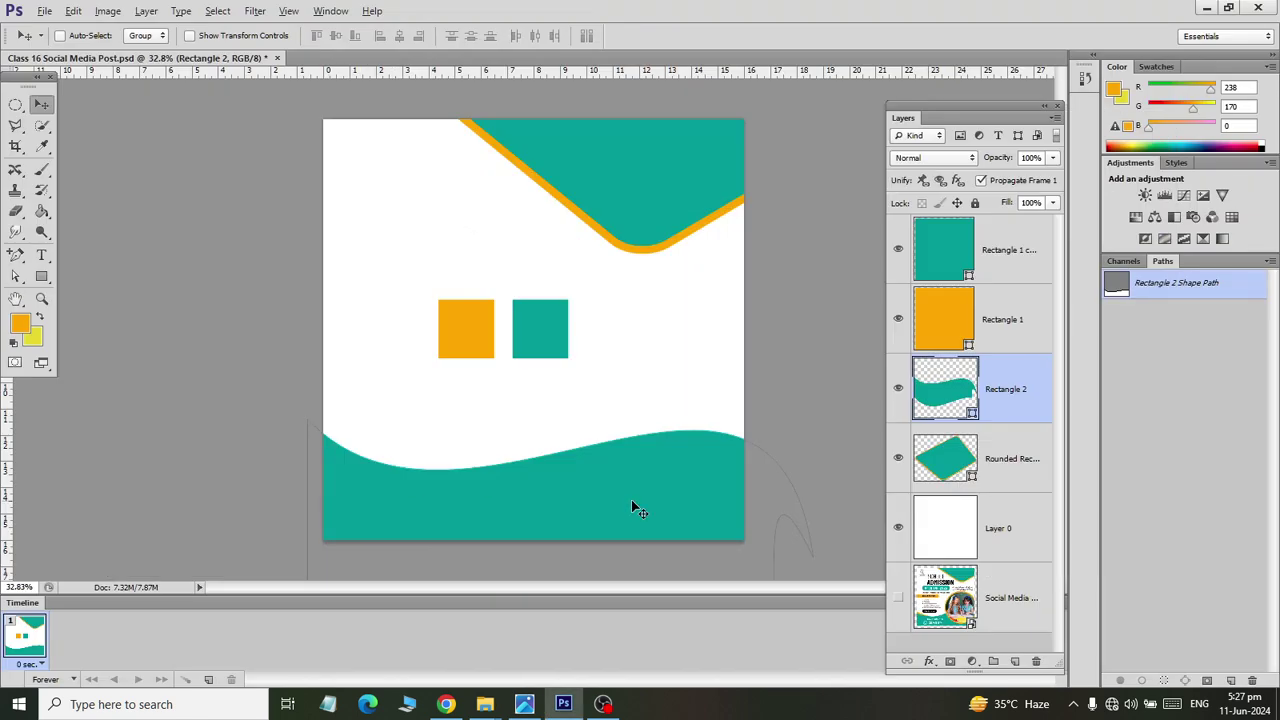
{"action": "key", "text": "ctrl+j"}
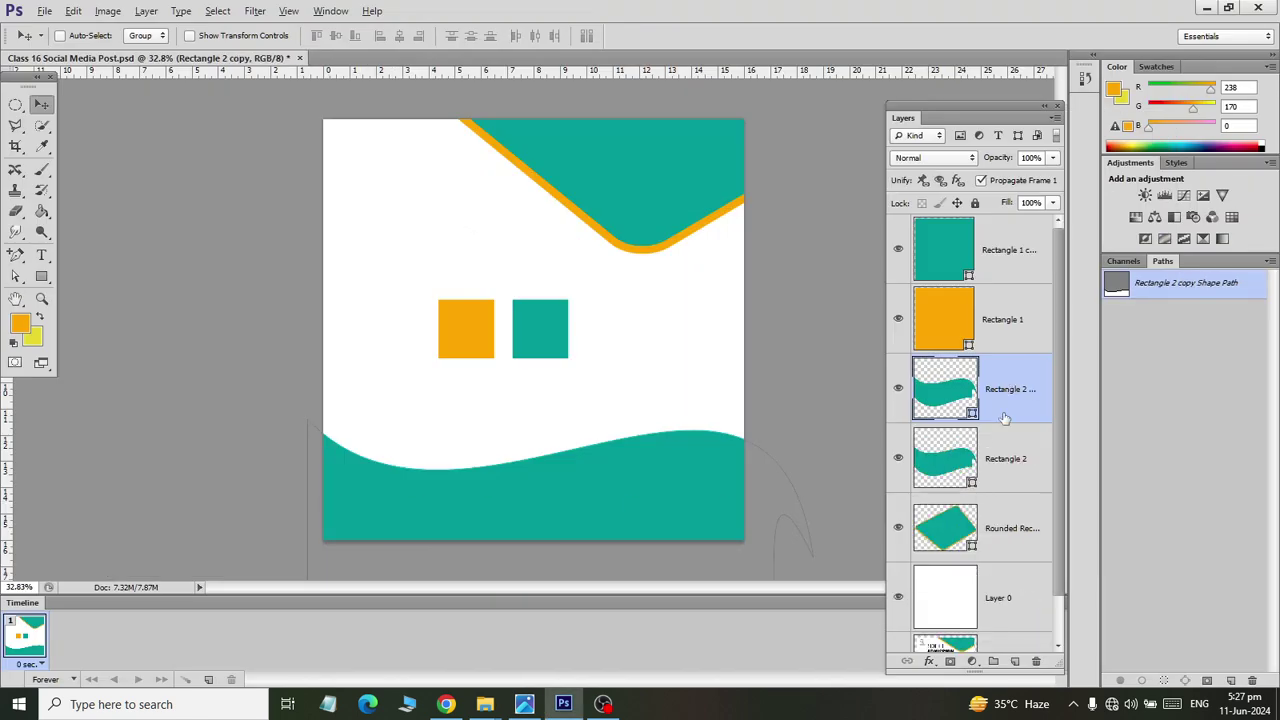
{"action": "double_click", "coordinate": [936, 465]}
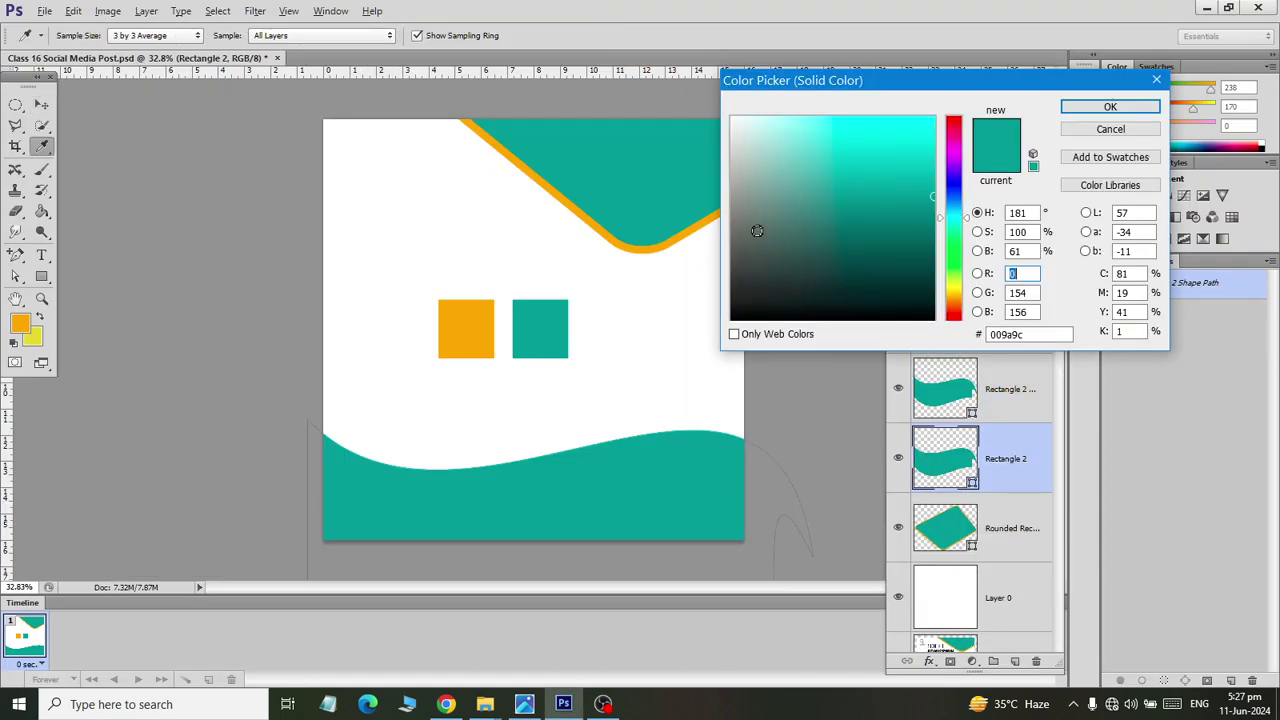
{"action": "left_click", "coordinate": [487, 322]}
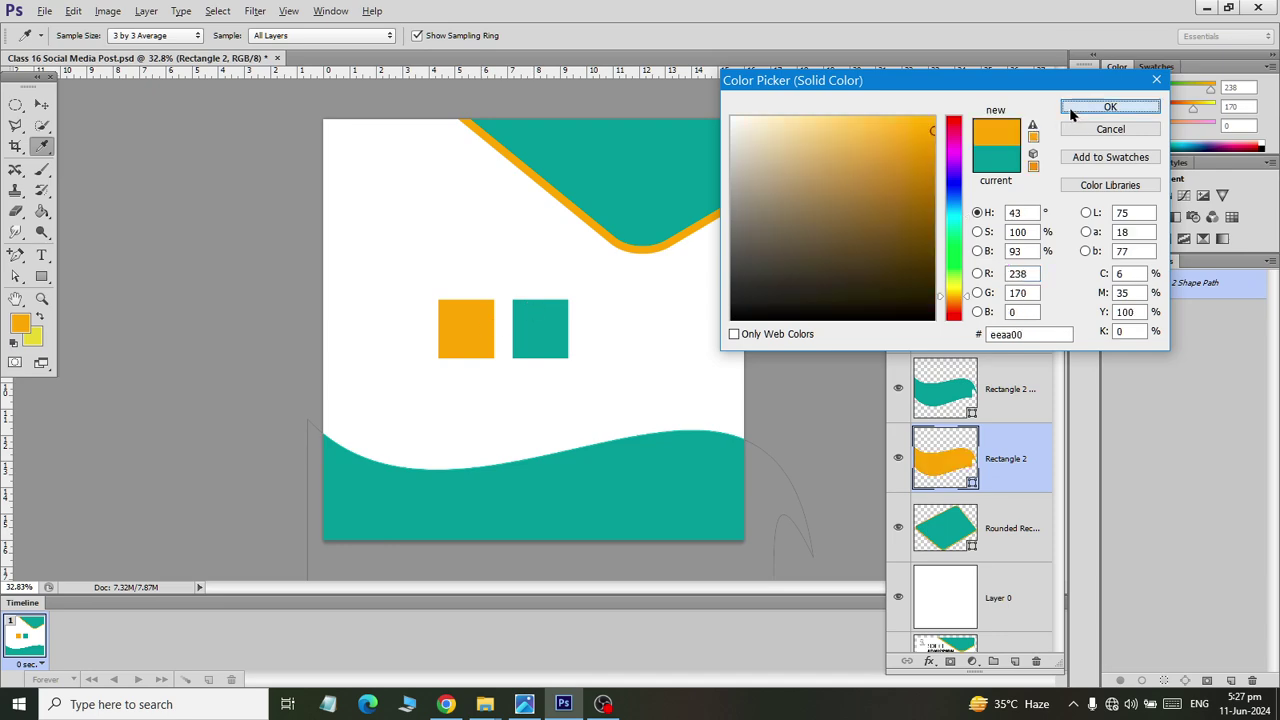
{"action": "left_click", "coordinate": [1105, 107]}
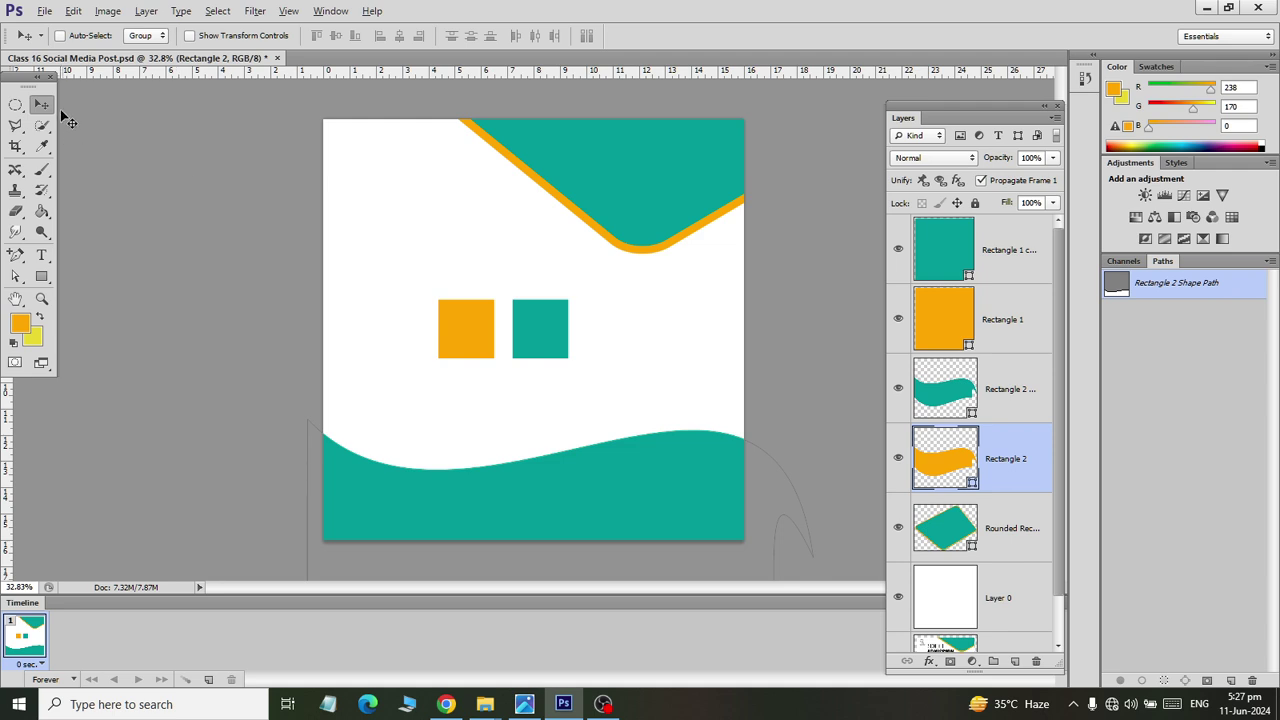
Step: Rotate the orange wave around its bottom-right corner so it peeks above the teal wave
{"action": "key", "text": "ctrl+t"}
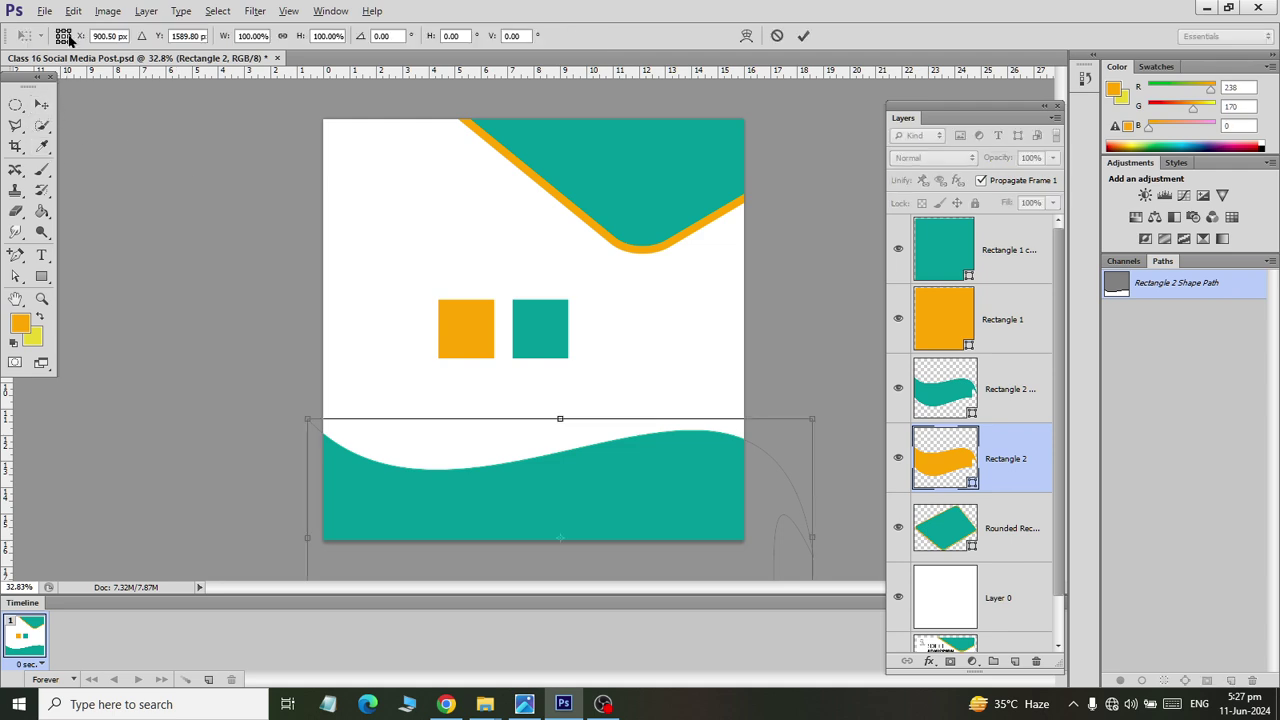
{"action": "left_click", "coordinate": [69, 42]}
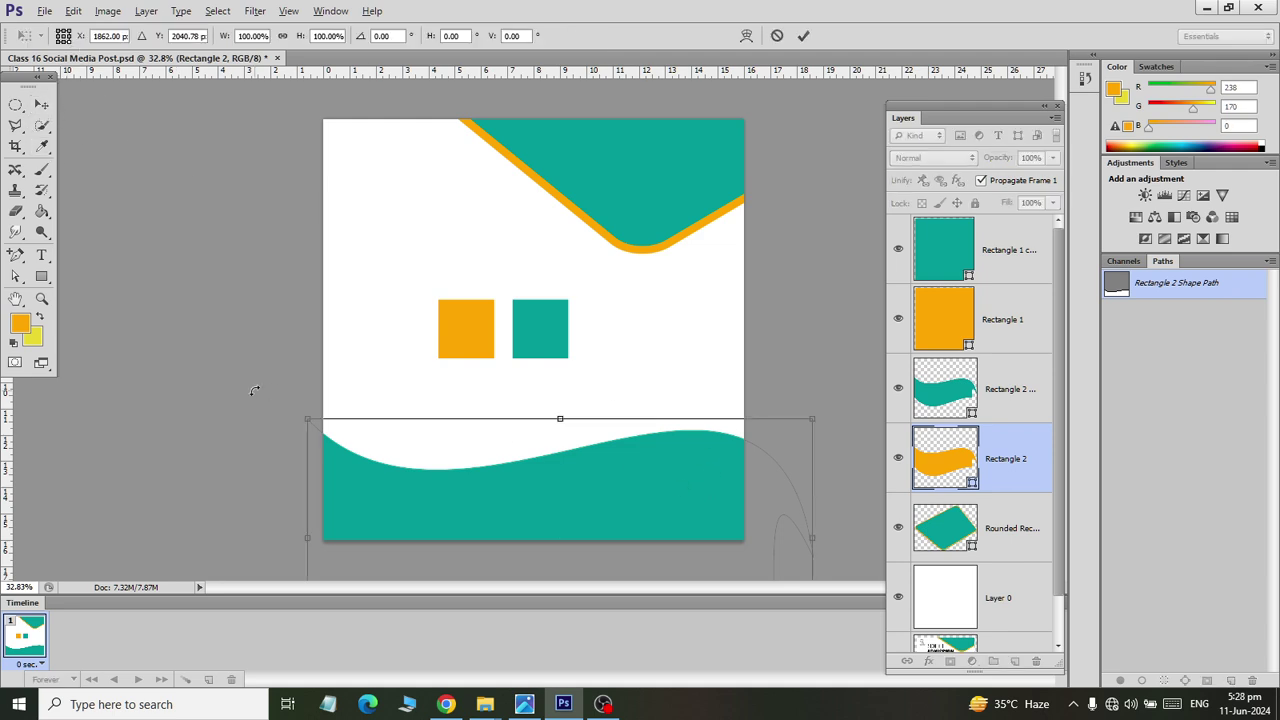
{"action": "left_click_drag", "start_coordinate": [258, 416], "coordinate": [285, 568]}
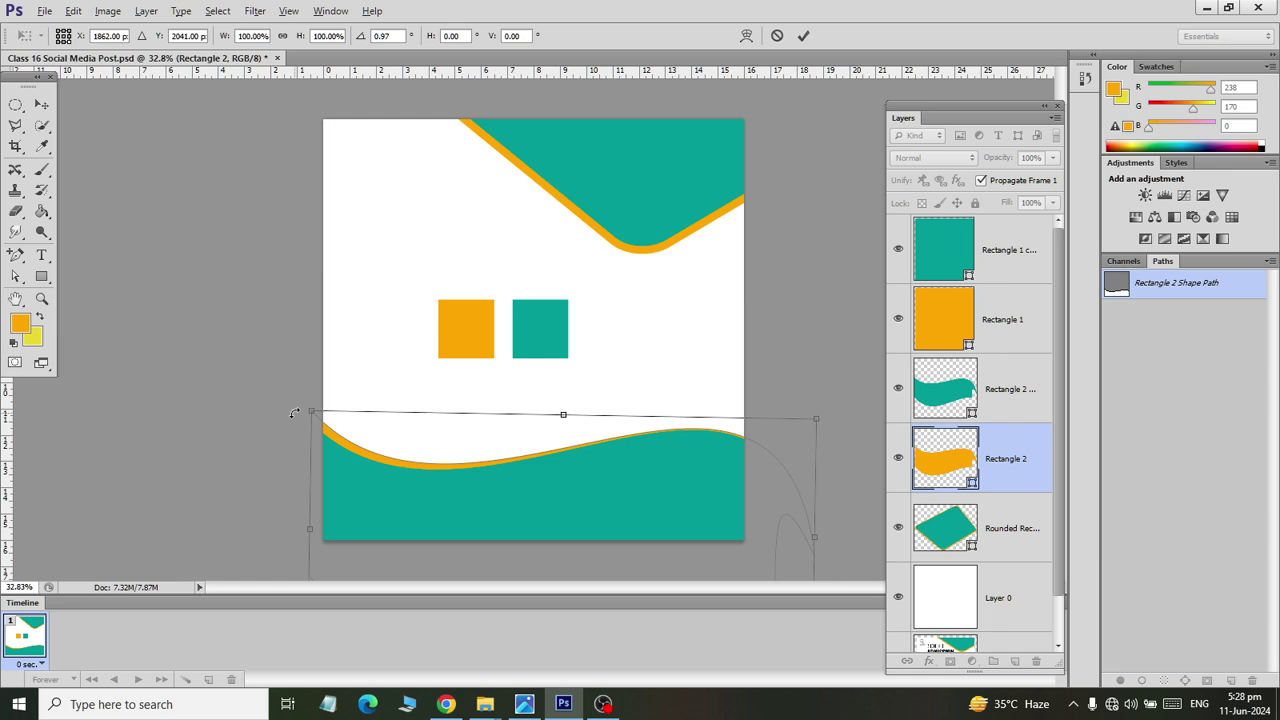
{"action": "left_click_drag", "start_coordinate": [293, 410], "coordinate": [292, 416]}
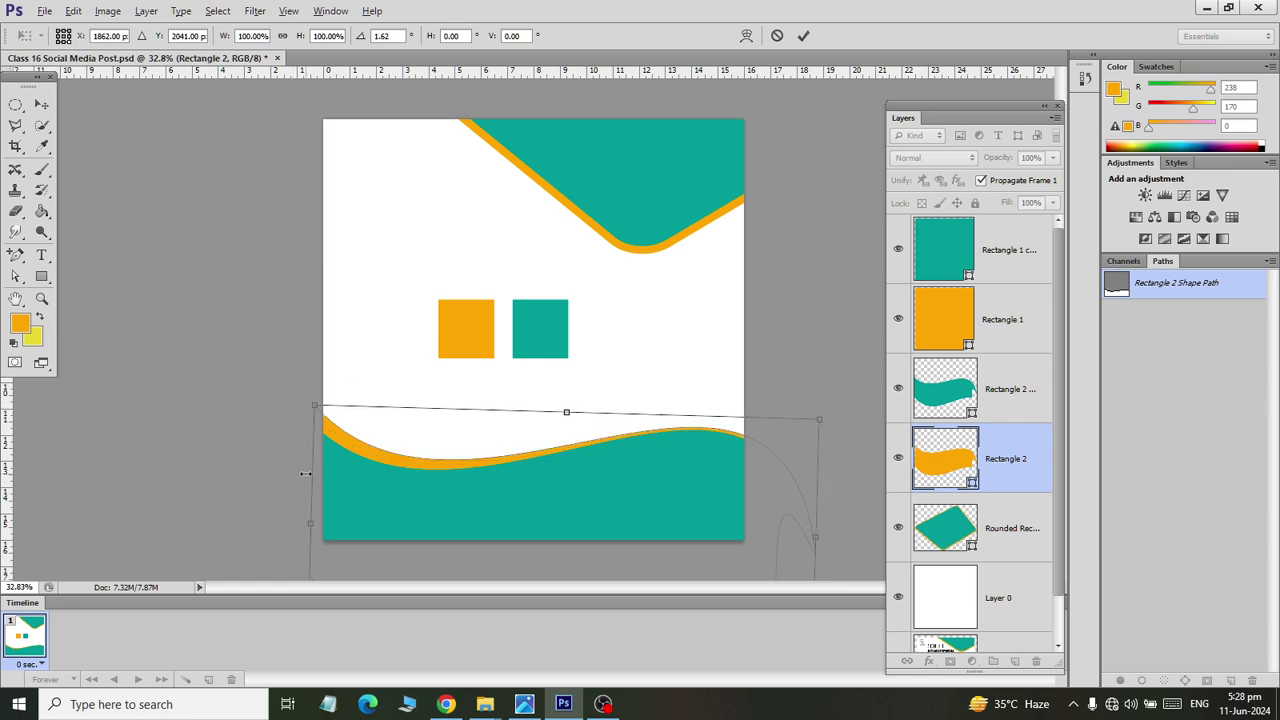
{"action": "left_click", "coordinate": [41, 104]}
{"action": "left_click", "coordinate": [545, 276]}
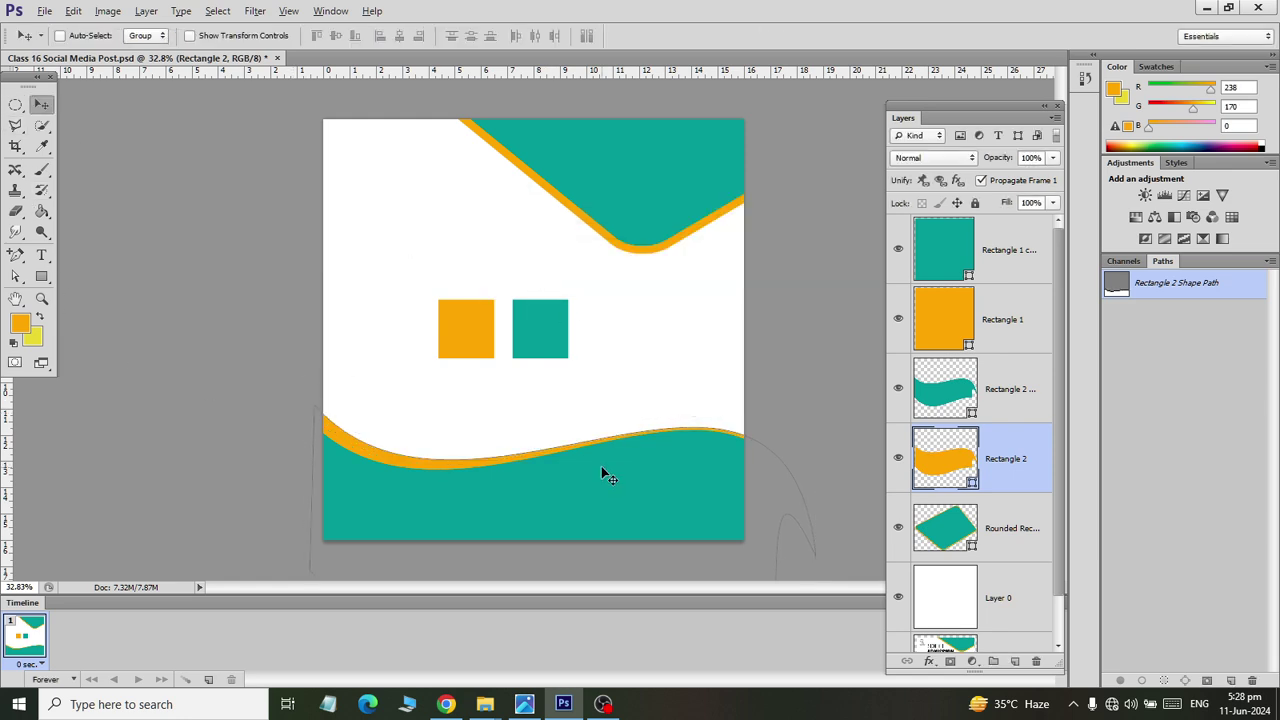
{"action": "key", "text": "alt+Tab"}
{"action": "key", "text": "alt+Tab"}
{"action": "key", "text": "alt+Tab"}
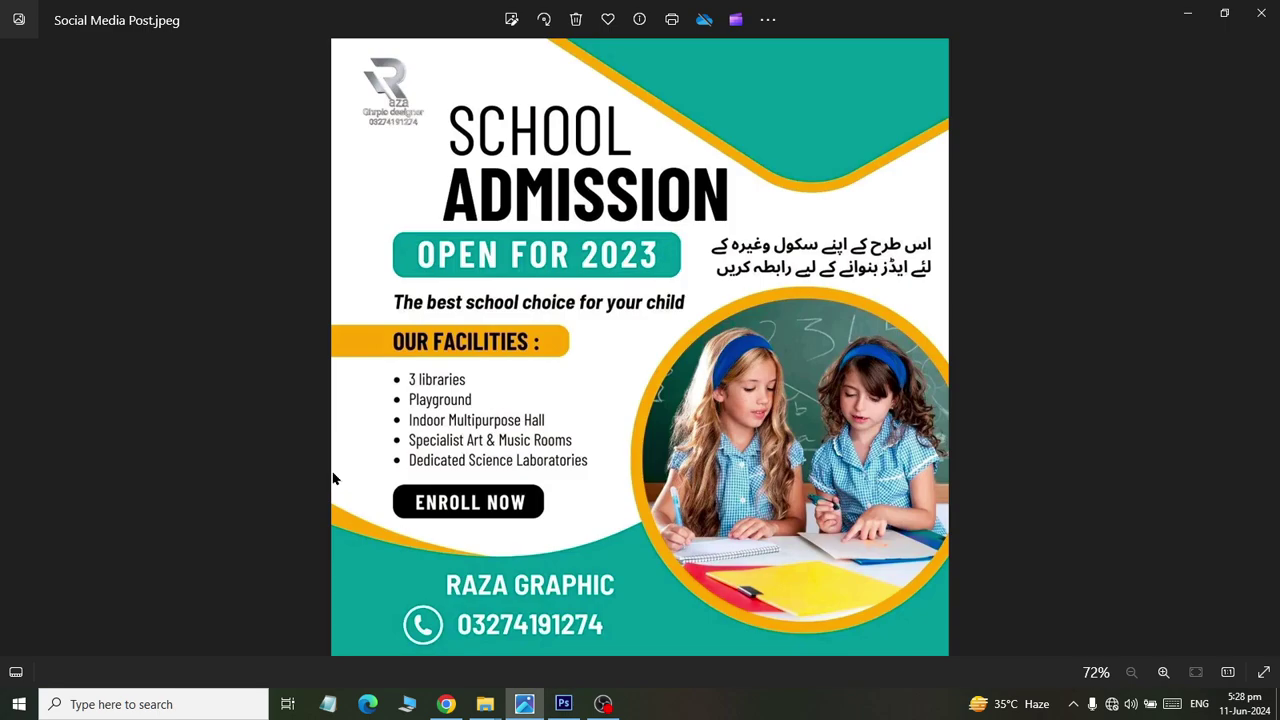
{"action": "key", "text": "alt+Tab"}
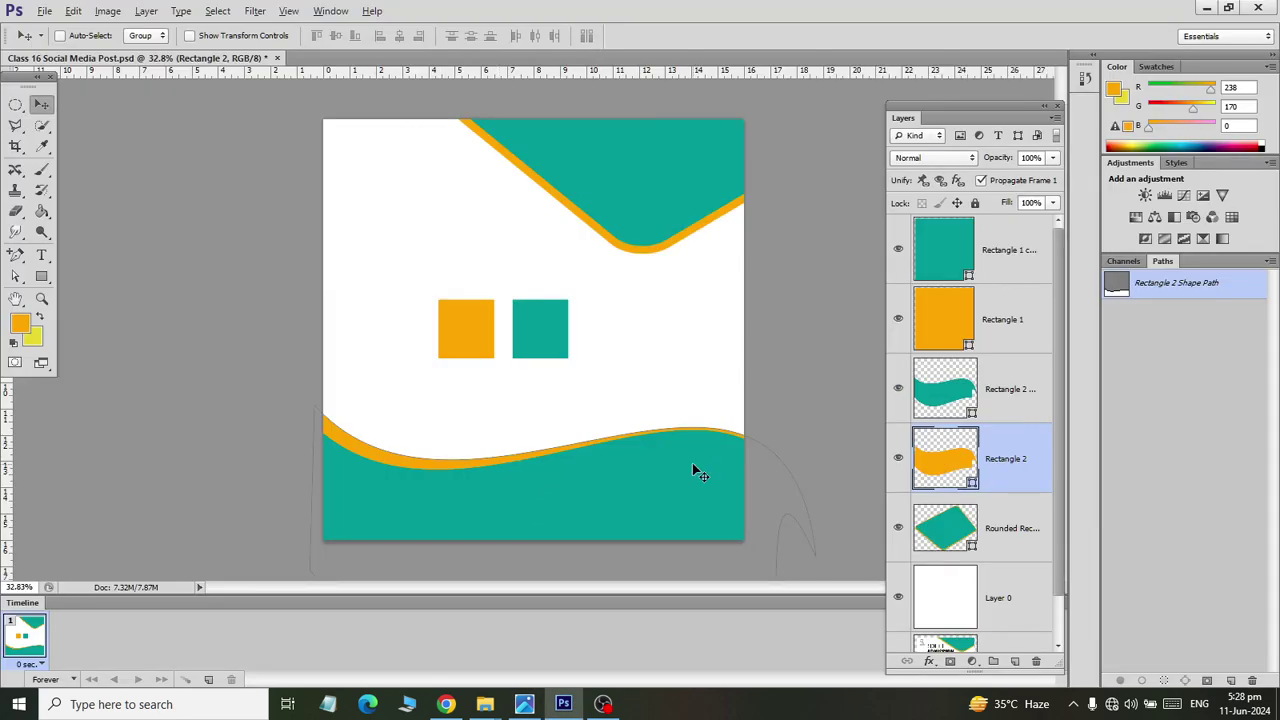
Step: Tilt the orange wave about 1° more, nudge it down two steps, and save
{"action": "key", "text": "ctrl+t"}
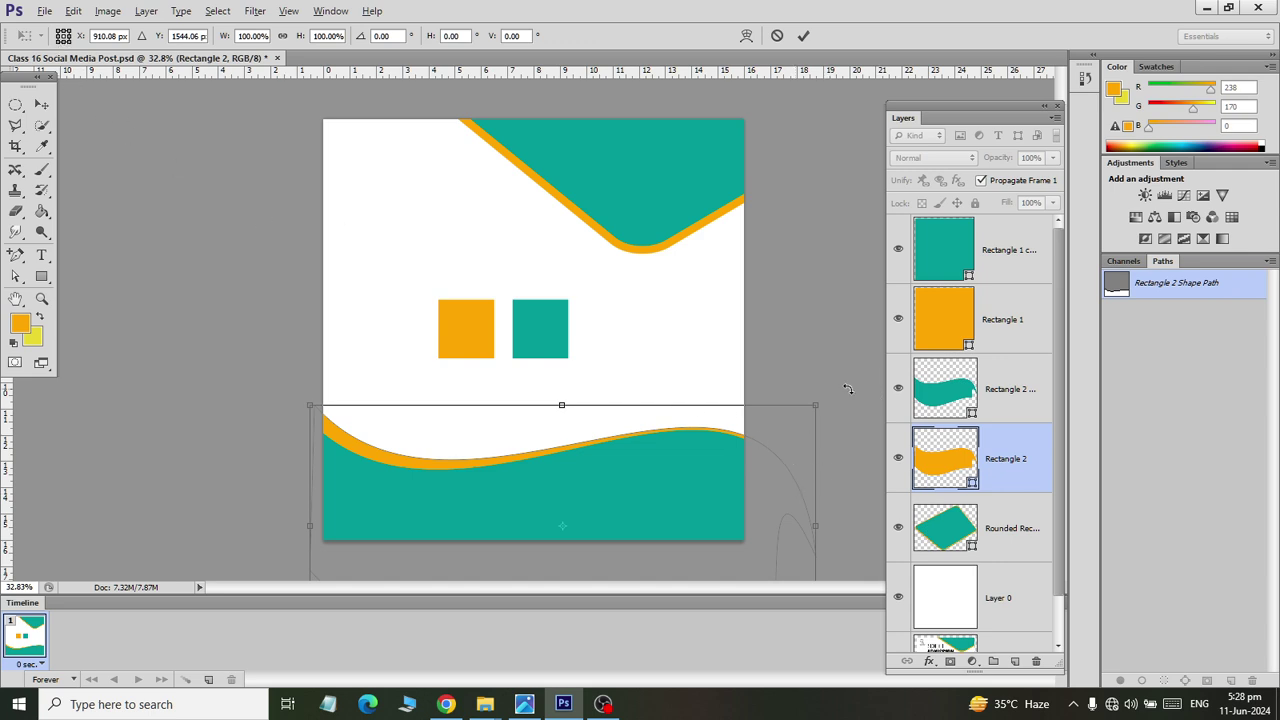
{"action": "scroll", "coordinate": [781, 490], "scroll_direction": "down", "scroll_amount": 2}
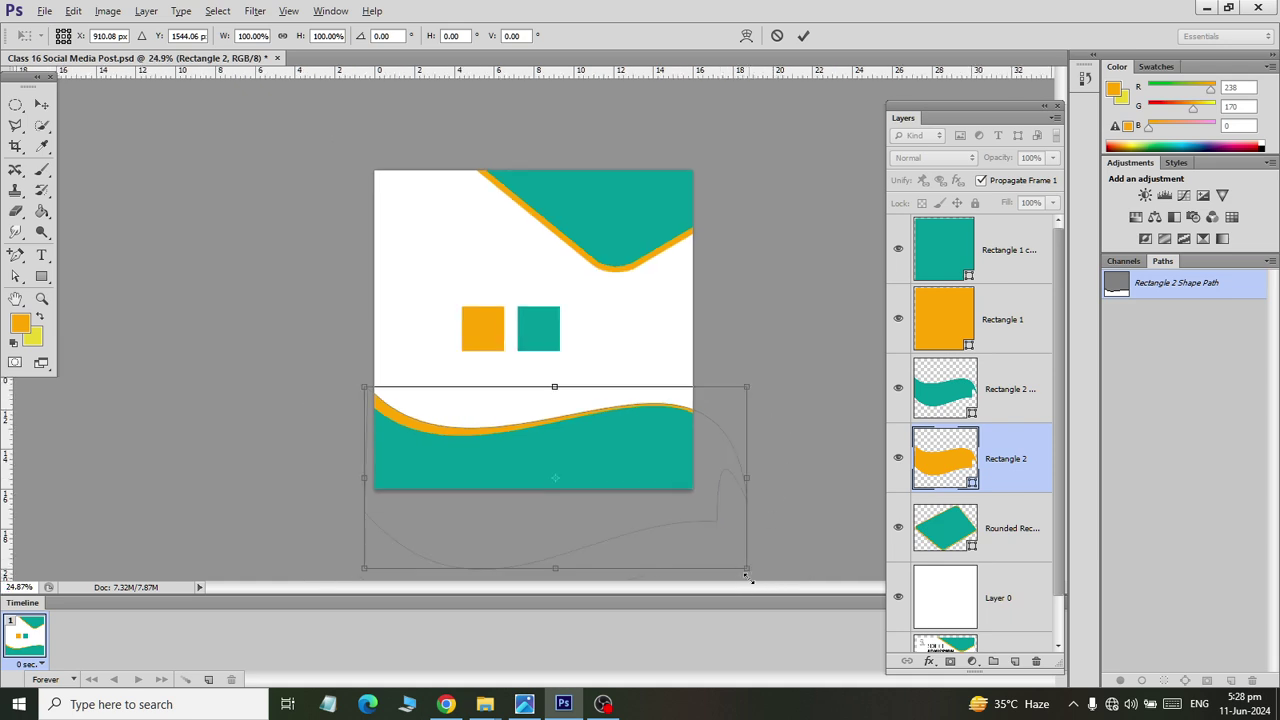
{"action": "left_click_drag", "start_coordinate": [760, 574], "coordinate": [753, 576]}
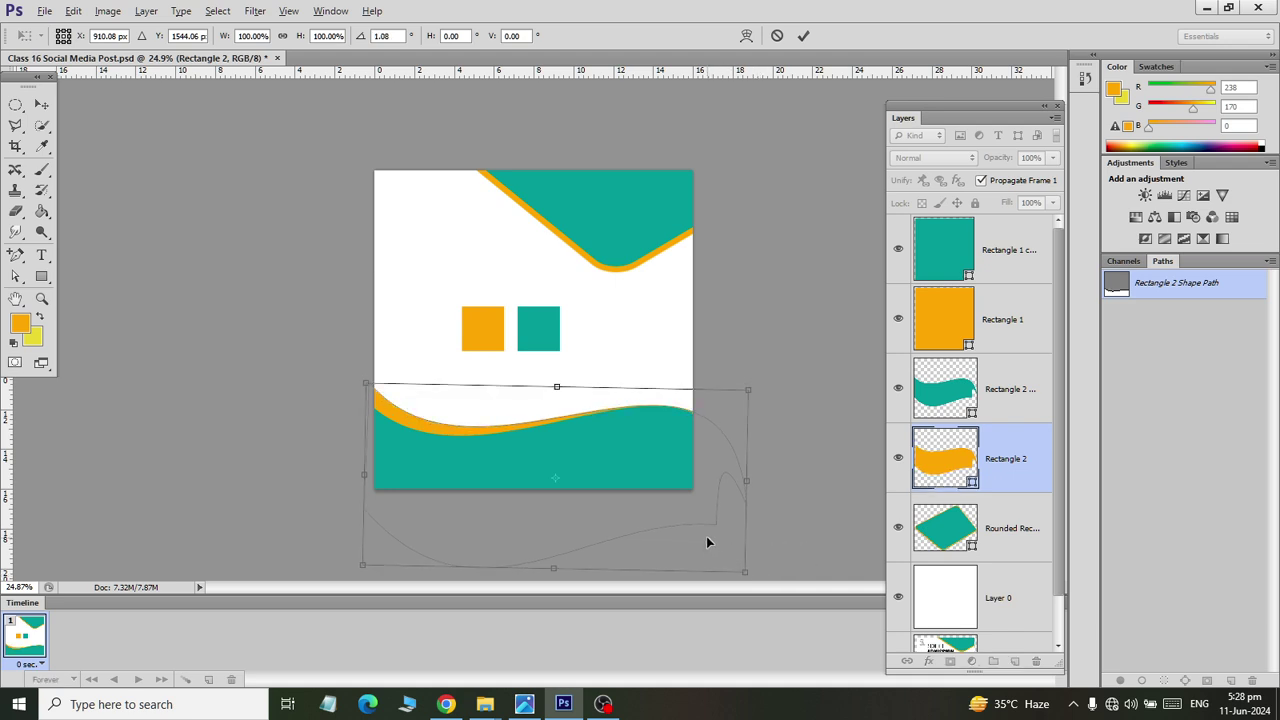
{"action": "left_click", "coordinate": [41, 104]}
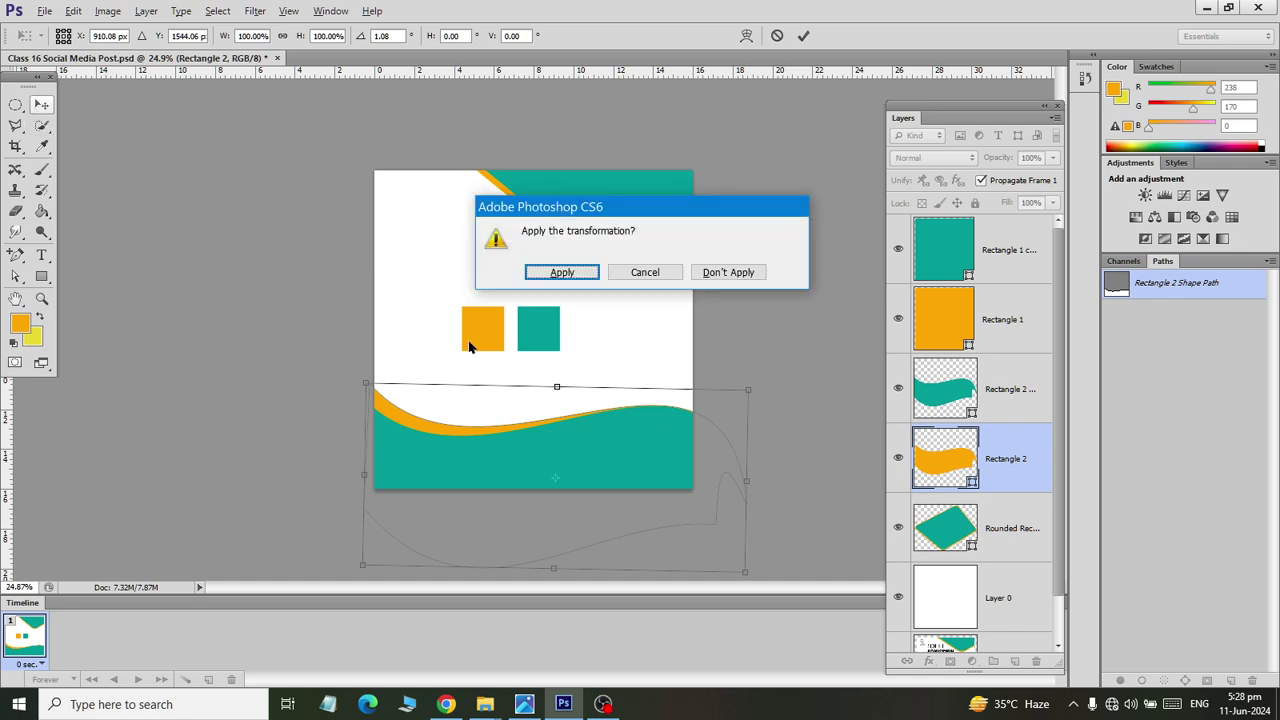
{"action": "left_click", "coordinate": [549, 273]}
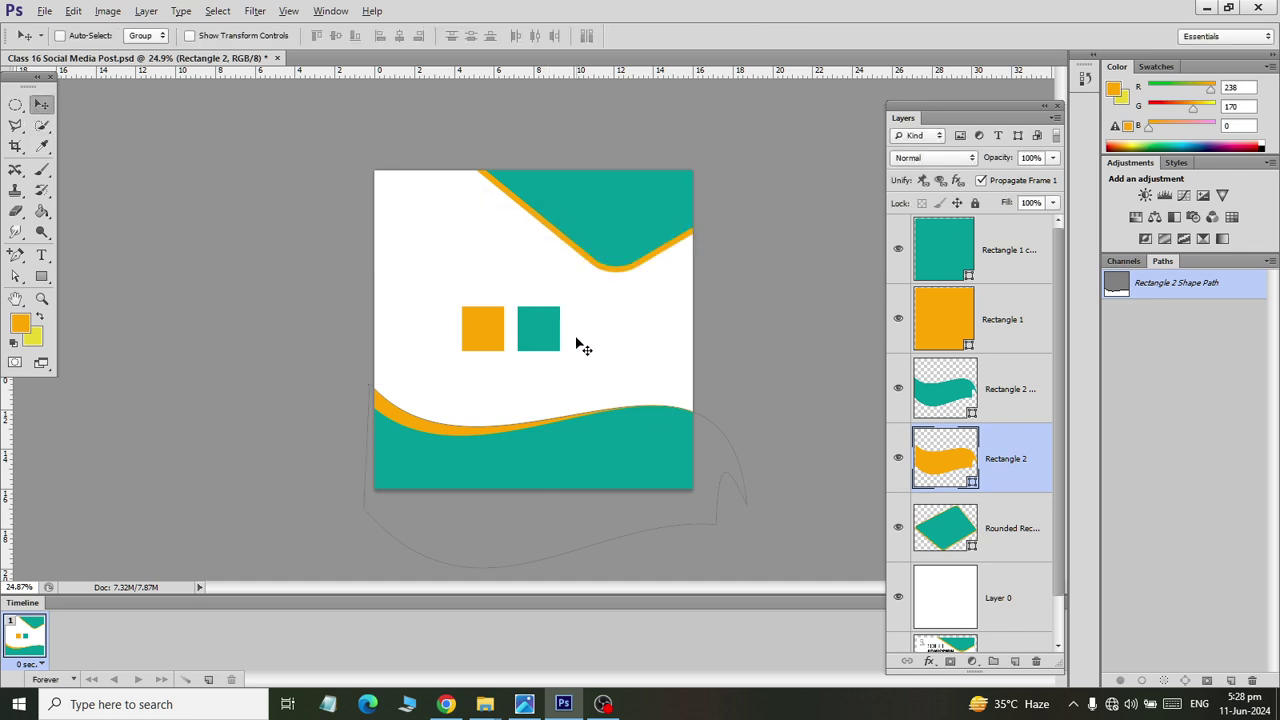
{"action": "key", "text": "Down"}
{"action": "key", "text": "Down"}
{"action": "key", "text": "Down"}
{"action": "key", "text": "Down"}
{"action": "key", "text": "Down"}
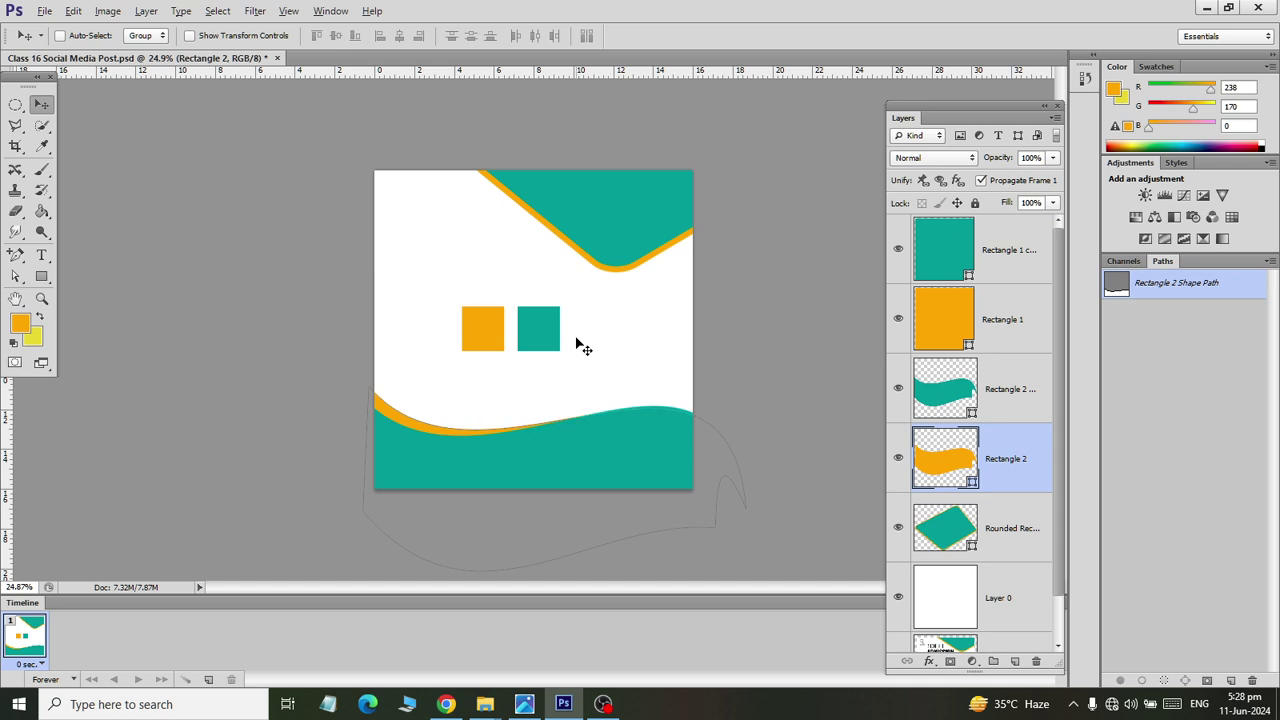
{"action": "key", "text": "Down"}
{"action": "key", "text": "ctrl+s"}
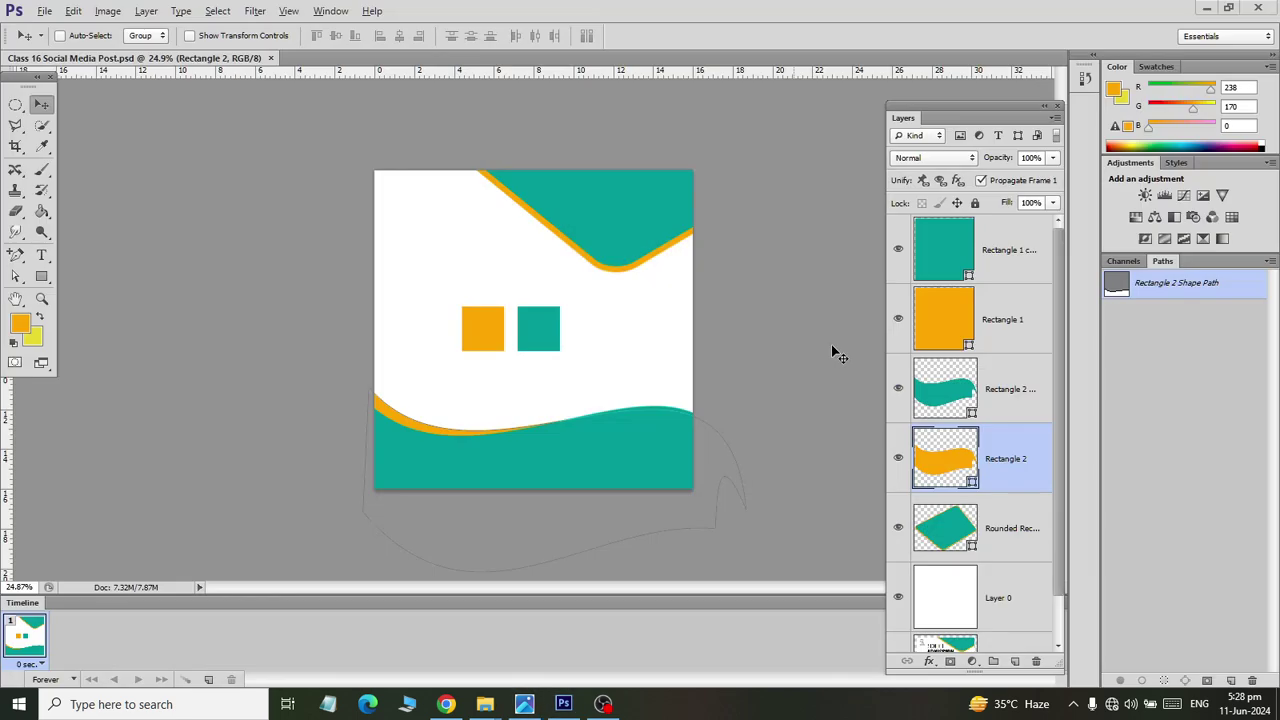
Step: Add a new empty Layer 1 above Rectangle 2 copy and choose the Rectangle tool
{"action": "left_click", "coordinate": [1020, 400]}
{"action": "left_click", "coordinate": [1015, 661]}
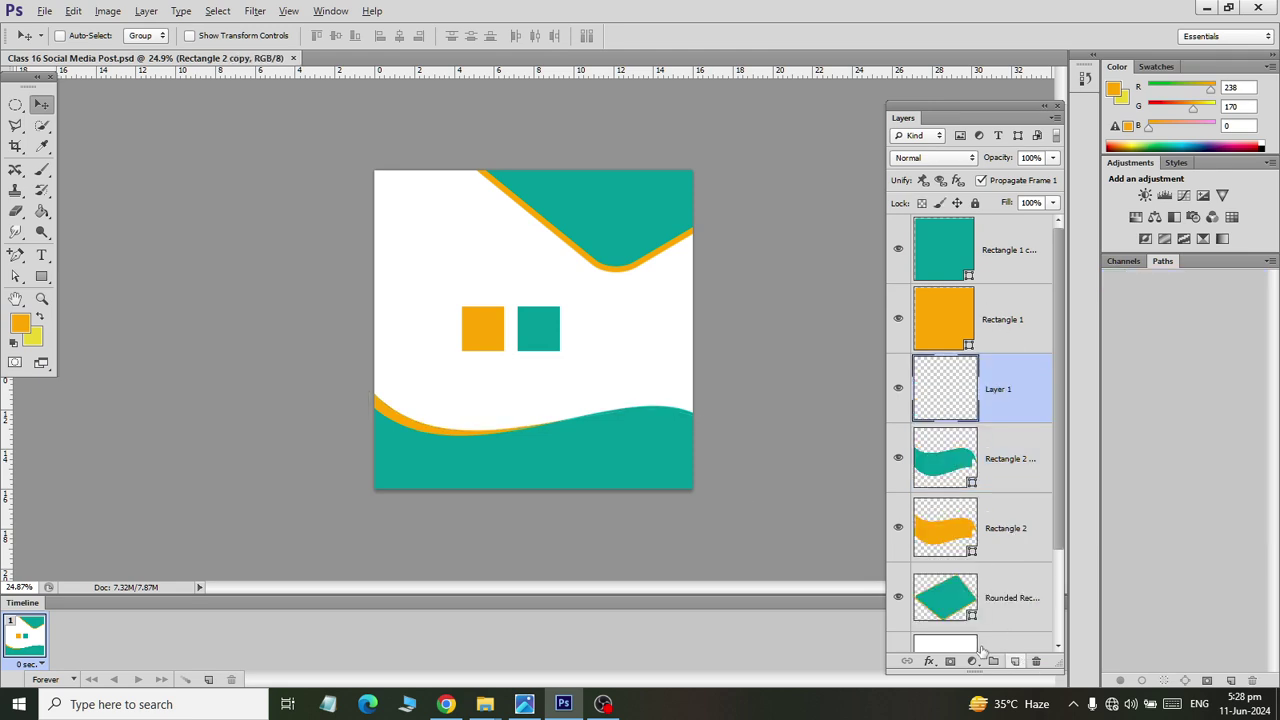
{"action": "left_click", "coordinate": [41, 277]}
{"action": "right_click", "coordinate": [41, 277]}
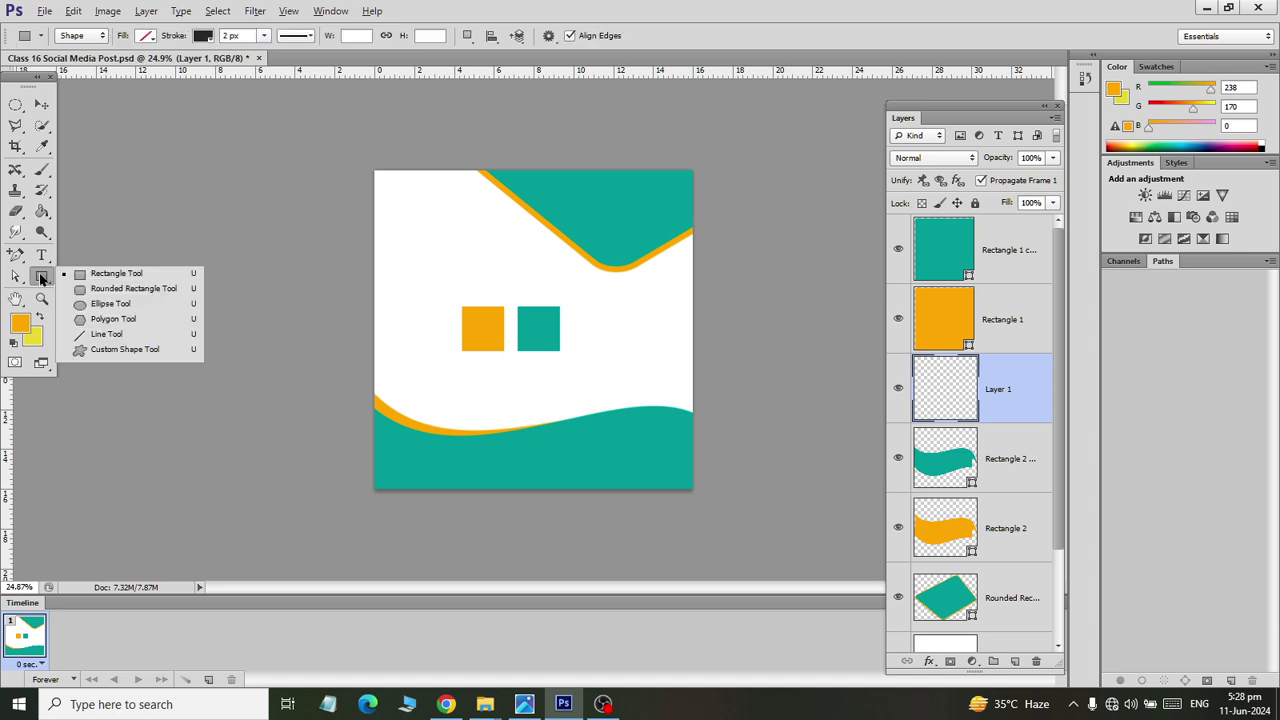
{"action": "left_click", "coordinate": [110, 275]}
Step: Set the Microphone level to 71 under Sound > Recording > Properties > Levels, then OK out
{"action": "right_click", "coordinate": [1131, 704]}
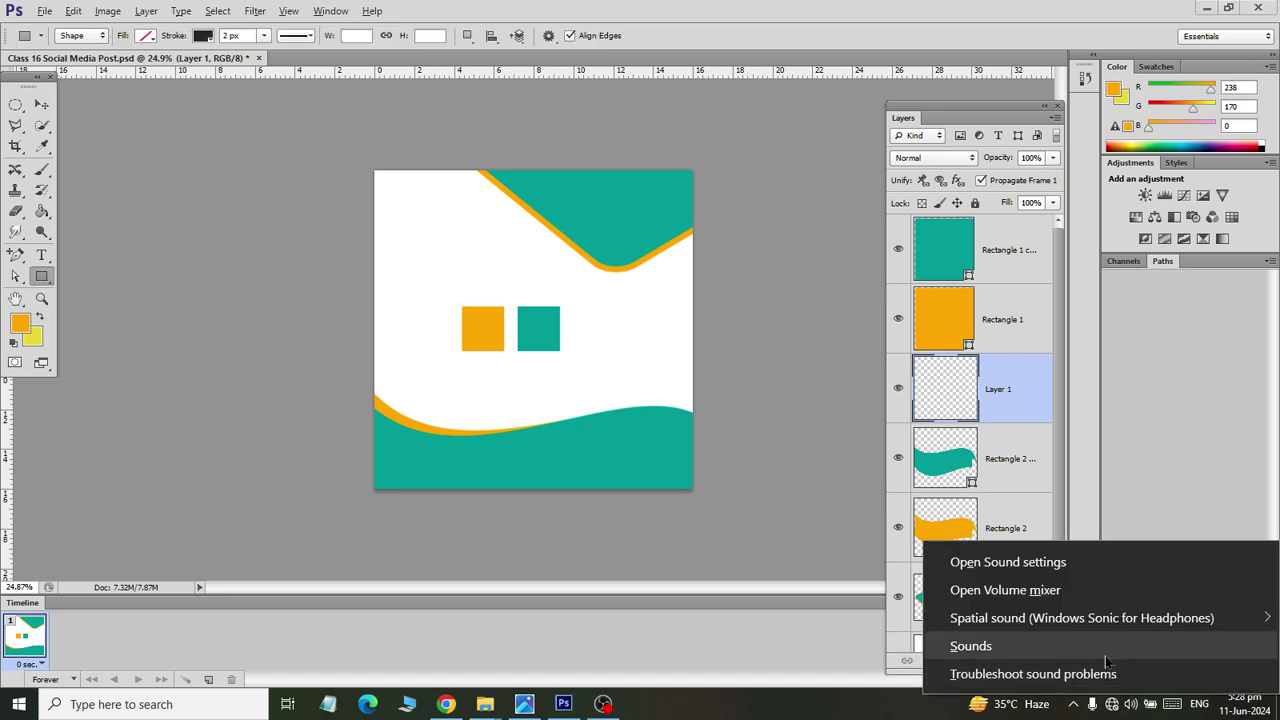
{"action": "left_click", "coordinate": [970, 646]}
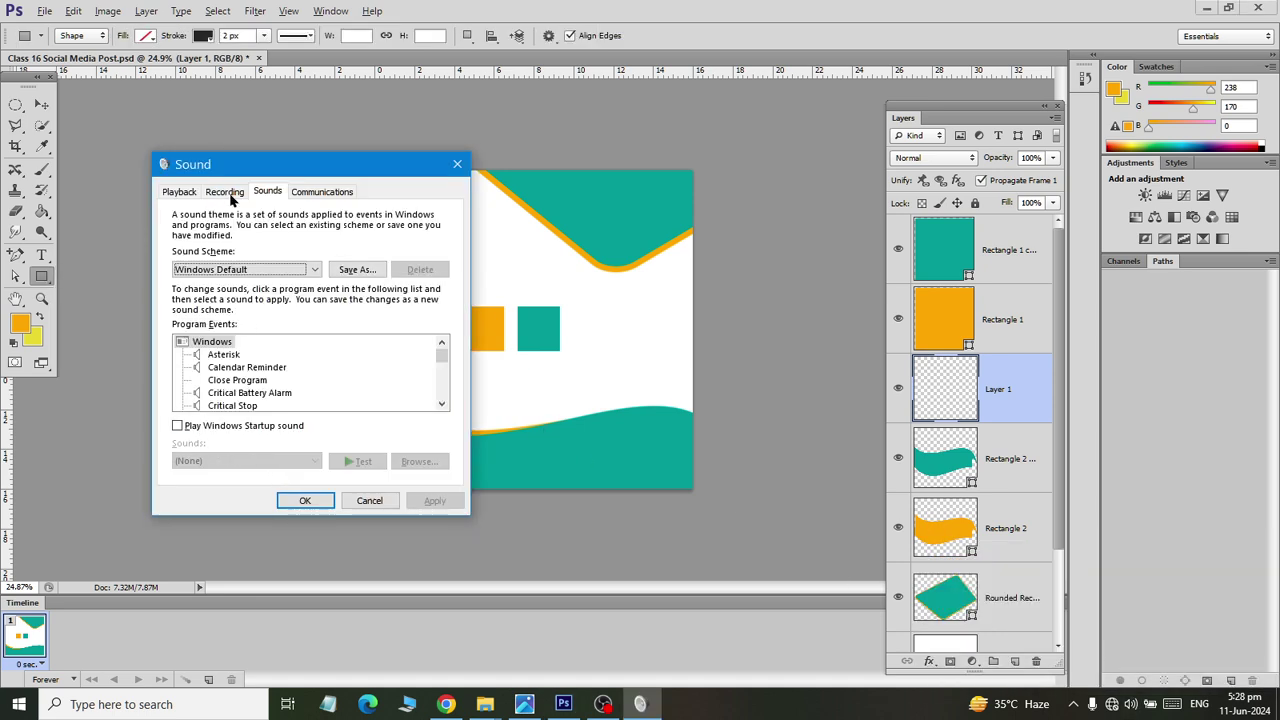
{"action": "left_click", "coordinate": [224, 191]}
{"action": "double_click", "coordinate": [262, 250]}
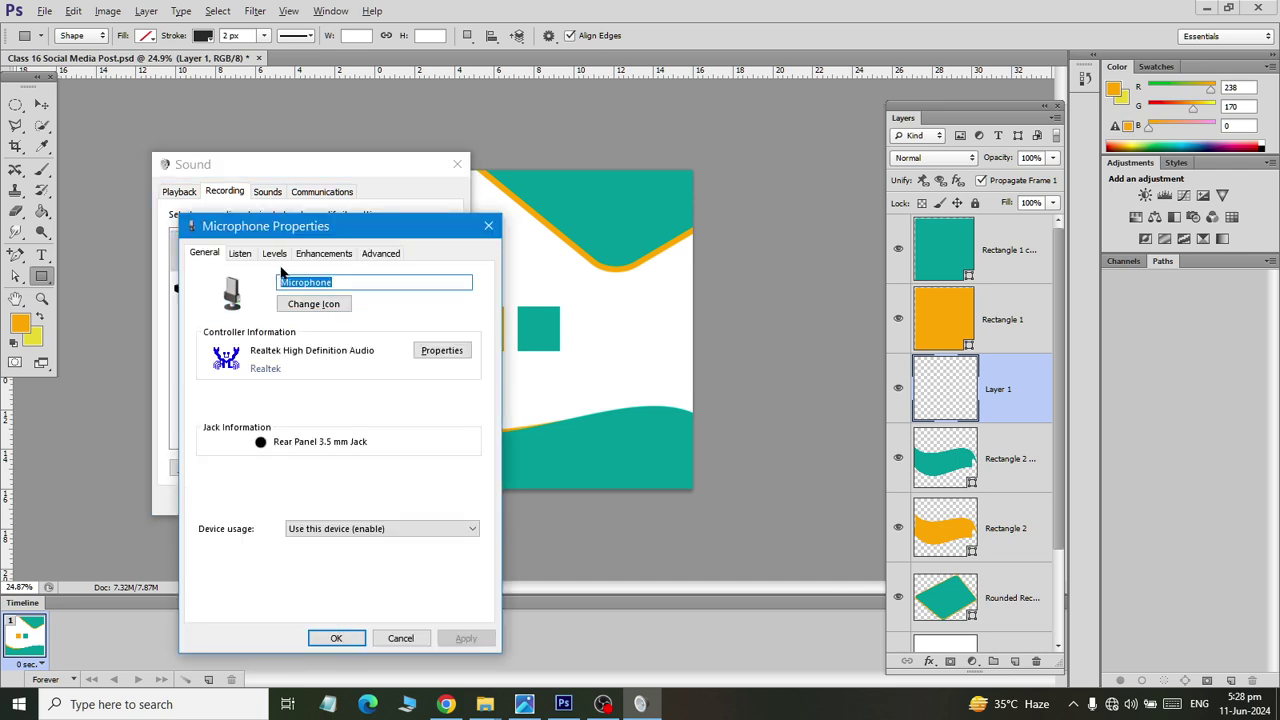
{"action": "left_click", "coordinate": [274, 254]}
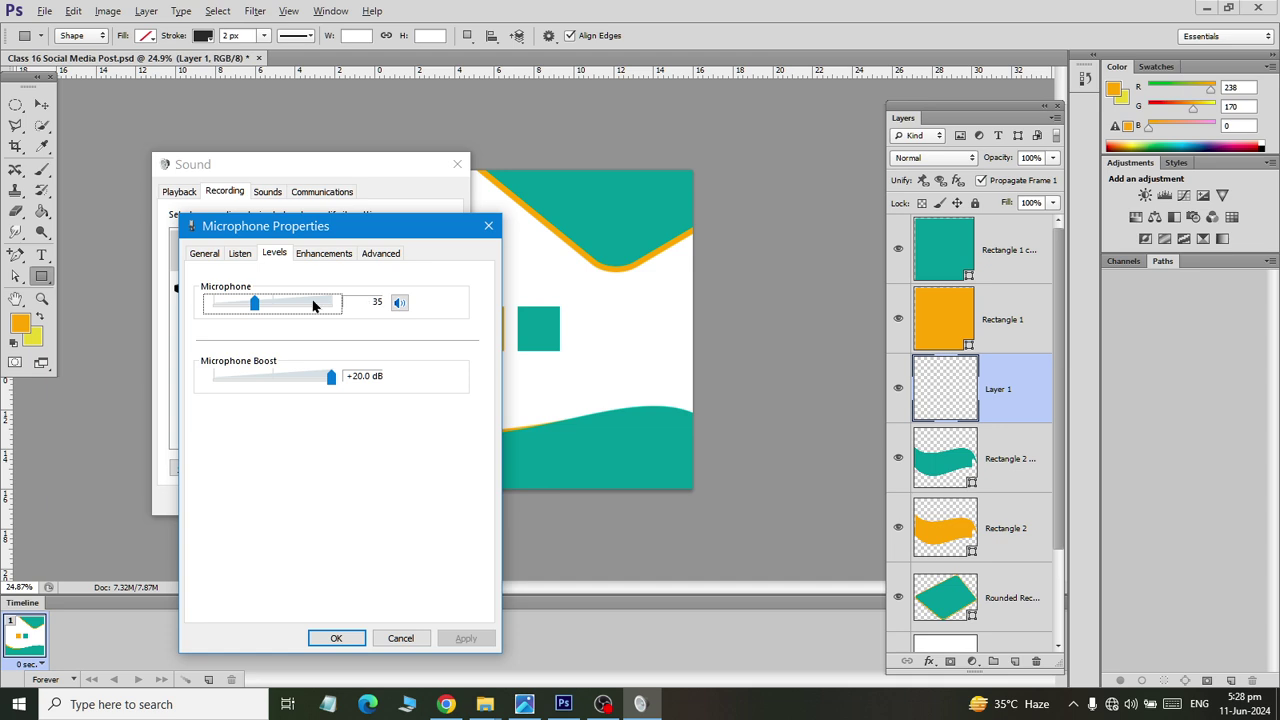
{"action": "left_click_drag", "start_coordinate": [256, 305], "coordinate": [302, 319]}
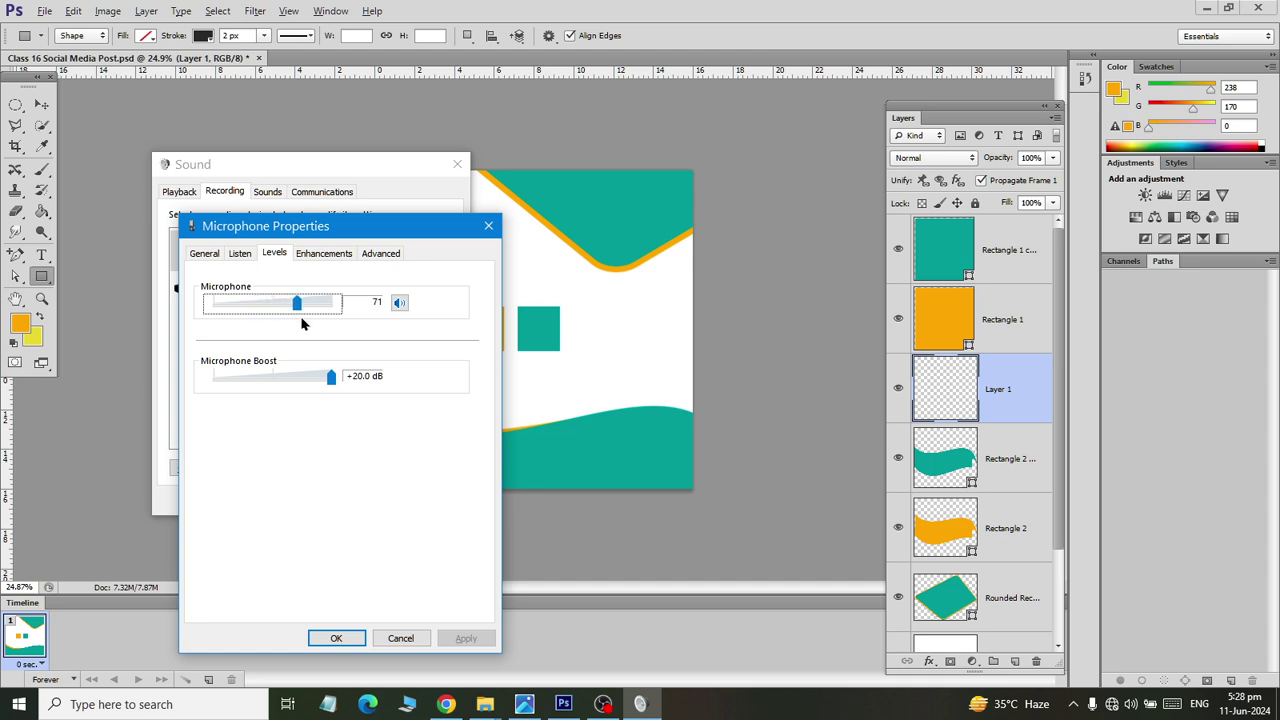
{"action": "left_click", "coordinate": [332, 638]}
{"action": "left_click", "coordinate": [301, 500]}
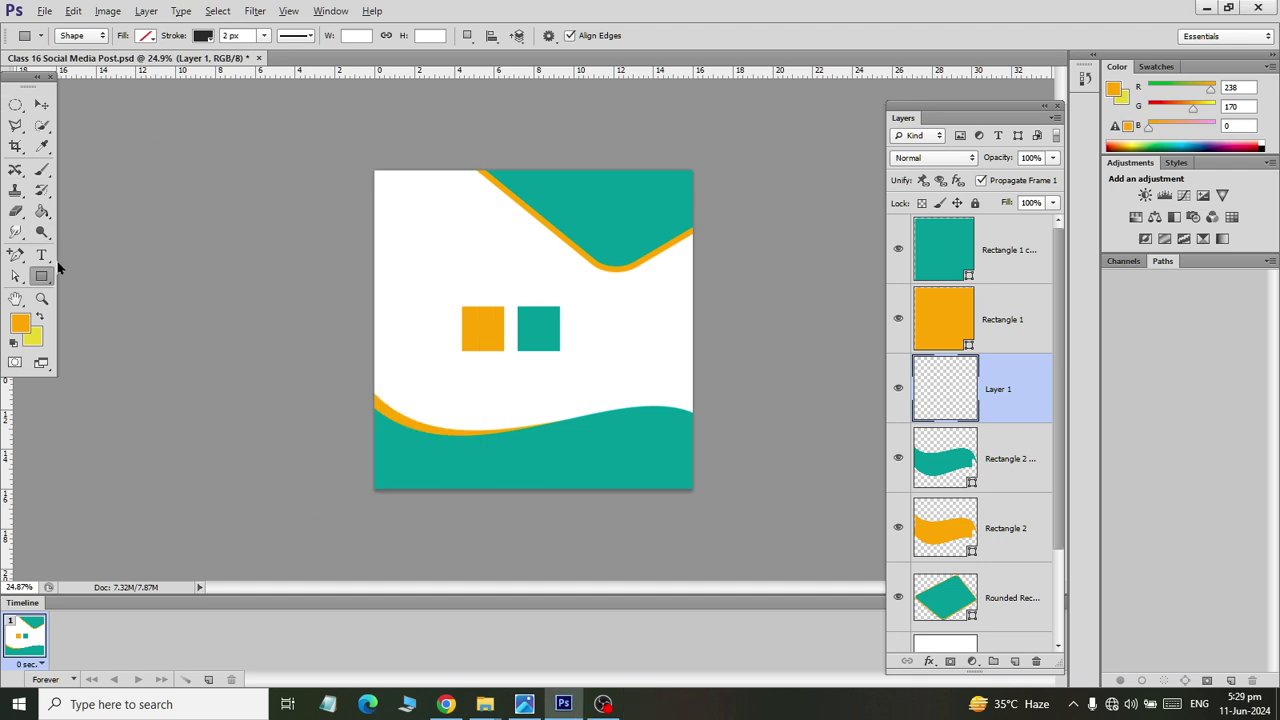
Step: Draw a 700 × 700 px circle on a new Ellipse 1 layer, filled teal with no stroke
{"action": "right_click", "coordinate": [41, 278]}
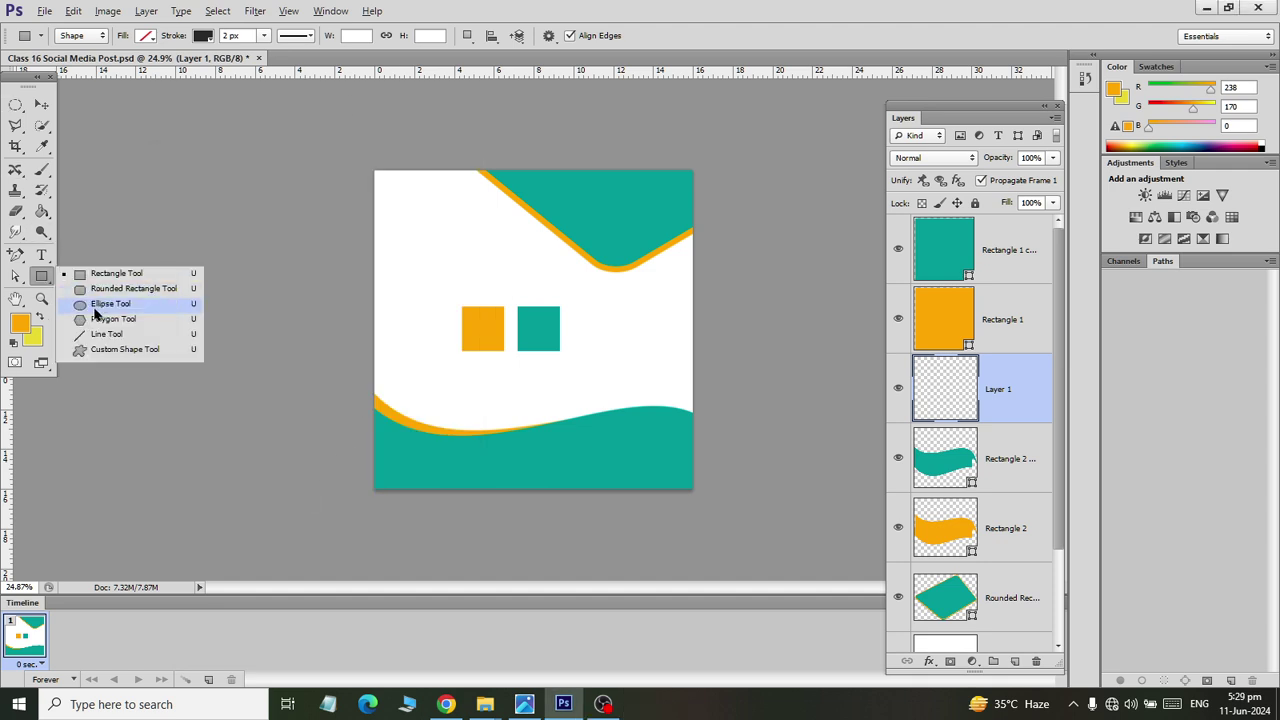
{"action": "left_click", "coordinate": [103, 305]}
{"action": "left_click_drag", "start_coordinate": [579, 342], "coordinate": [643, 438]}
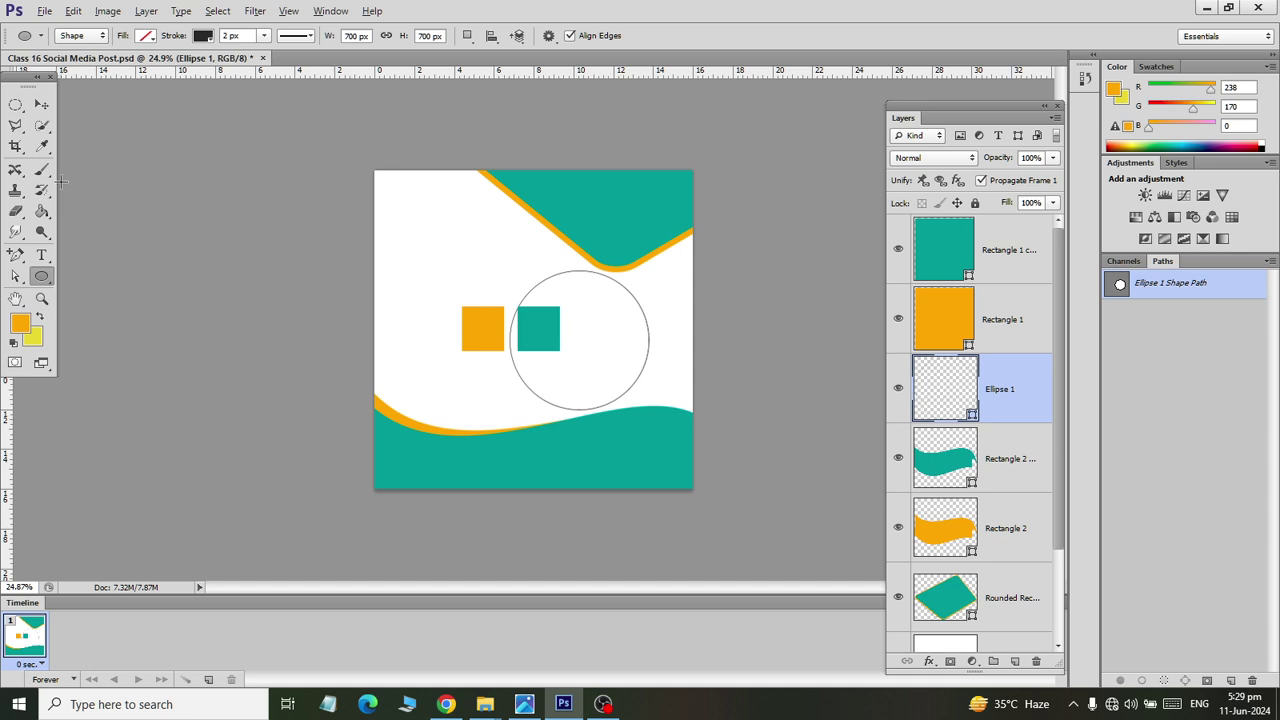
{"action": "left_click", "coordinate": [145, 36]}
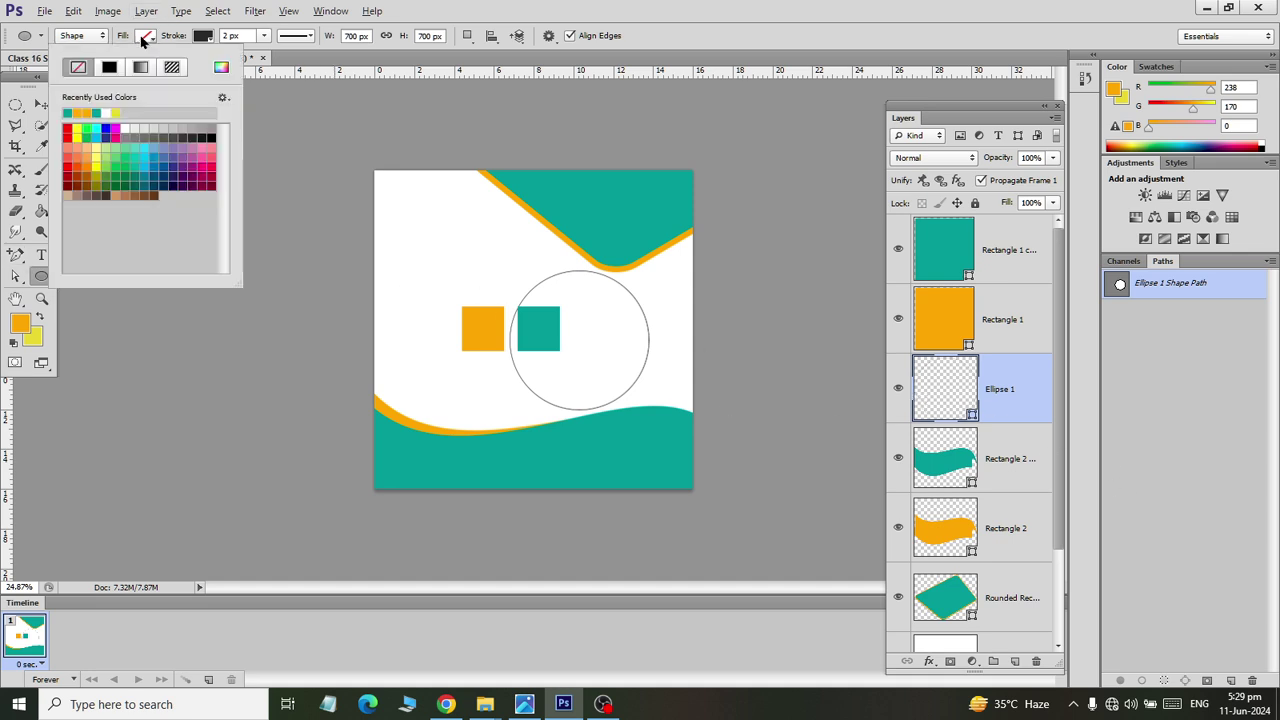
{"action": "left_click", "coordinate": [68, 112]}
{"action": "left_click", "coordinate": [203, 37]}
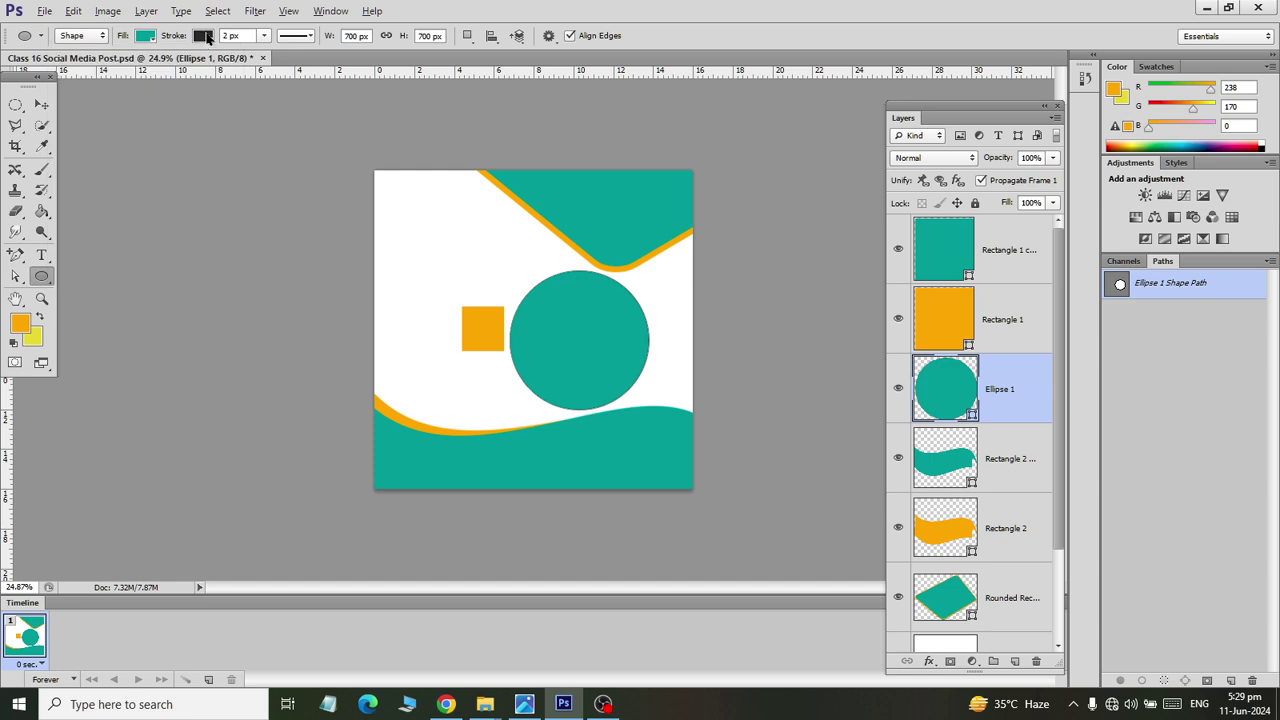
{"action": "left_click", "coordinate": [203, 37]}
{"action": "left_click", "coordinate": [129, 70]}
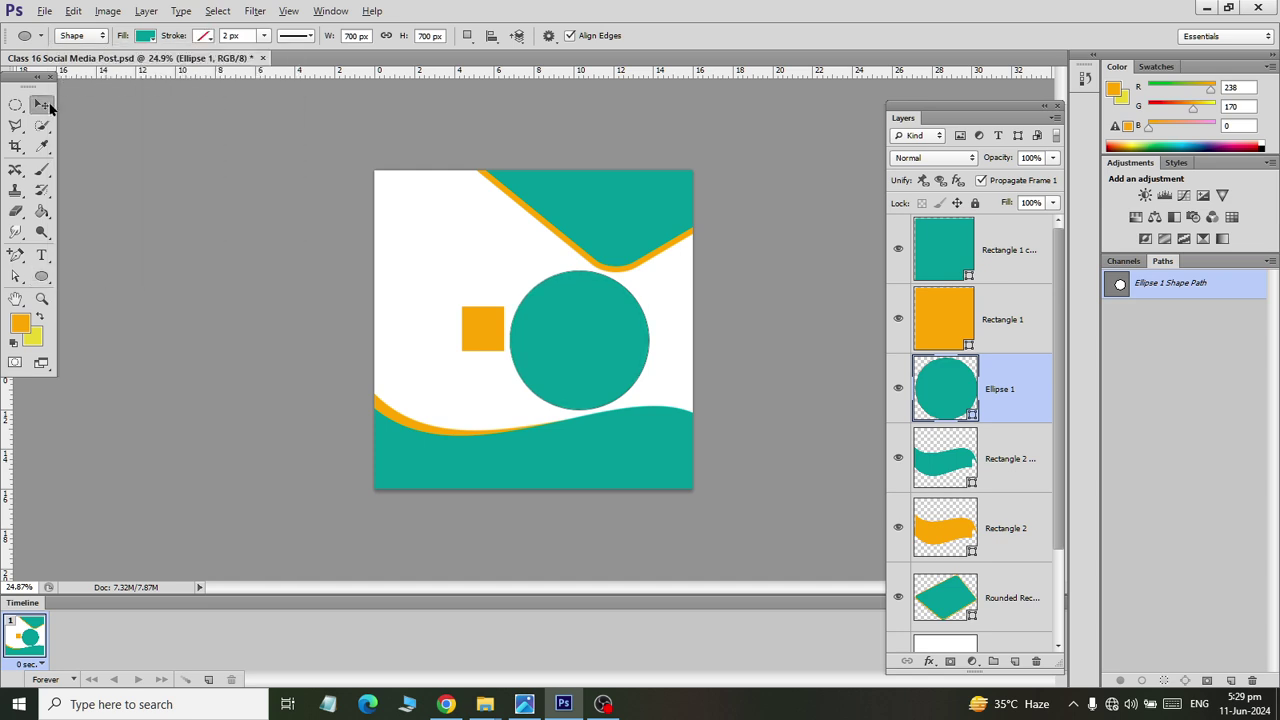
Step: Move the circle down to the lower right, comparing against the reference post
{"action": "key", "text": "v"}
{"action": "left_click_drag", "start_coordinate": [614, 372], "coordinate": [663, 429]}
{"action": "key", "text": "alt+Tab"}
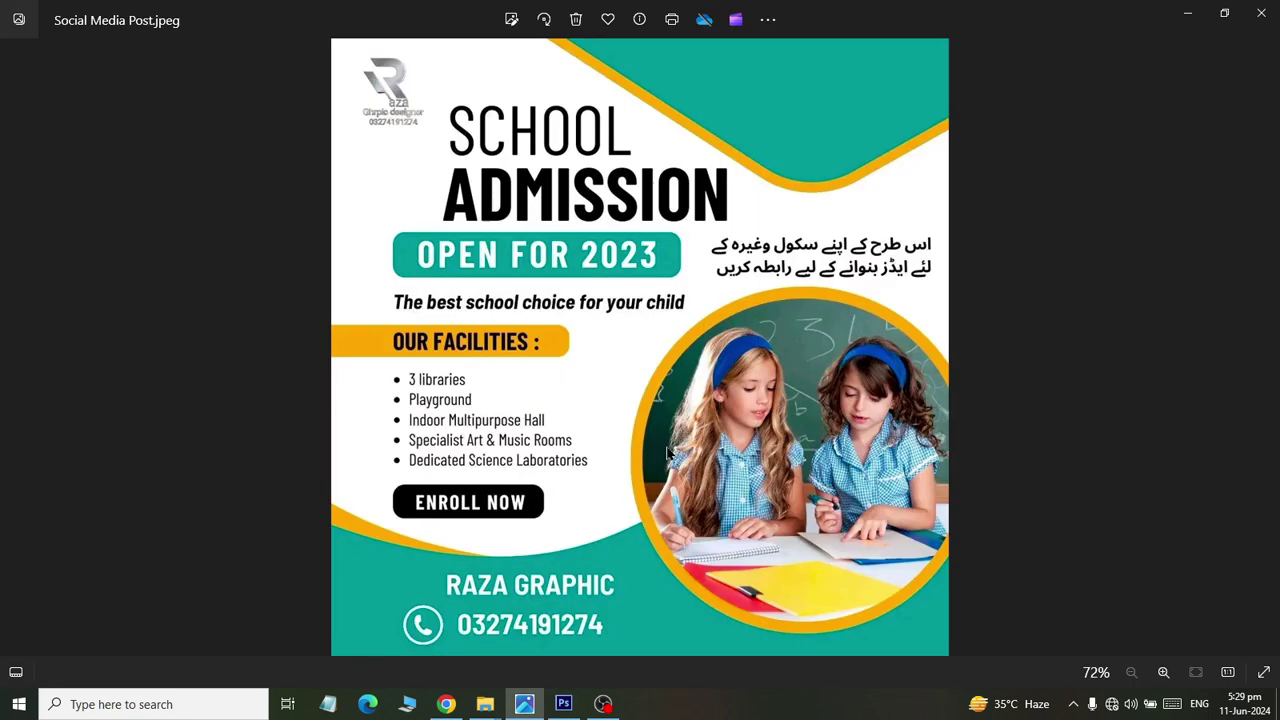
{"action": "key", "text": "alt+Tab"}
{"action": "key", "text": "alt+Tab"}
{"action": "key", "text": "alt+Tab"}
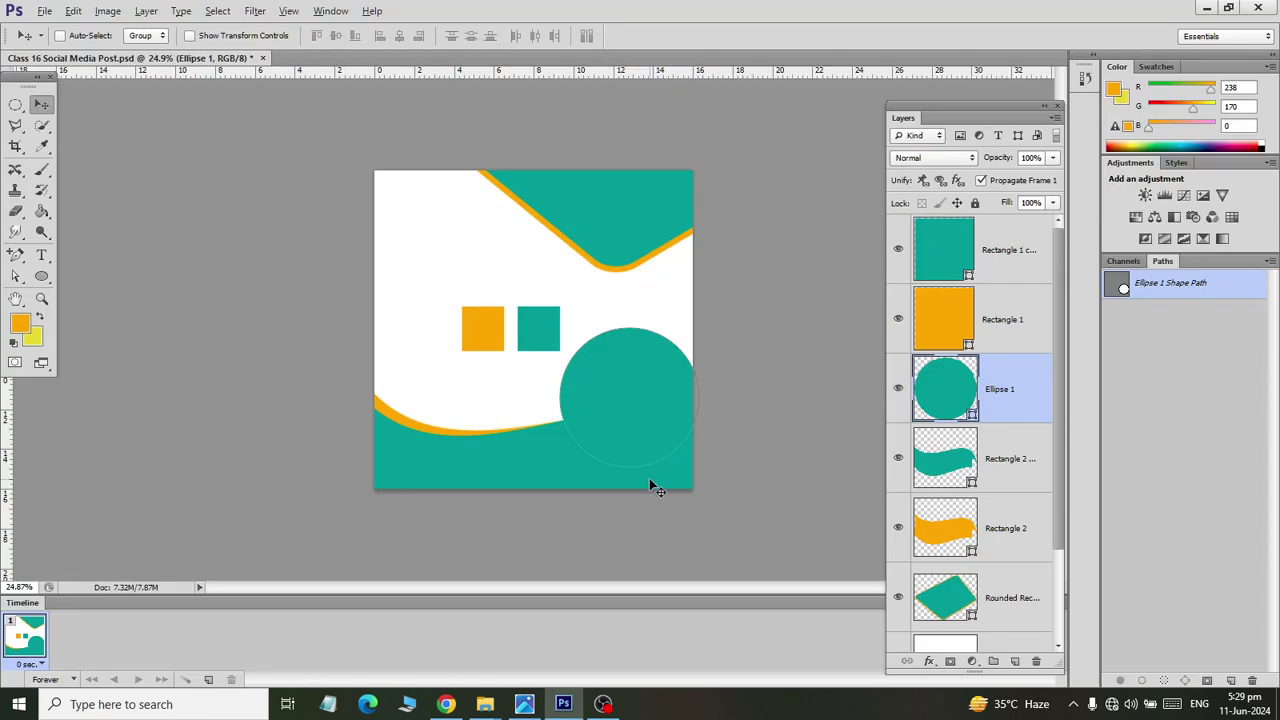
{"action": "key", "text": "alt+Tab"}
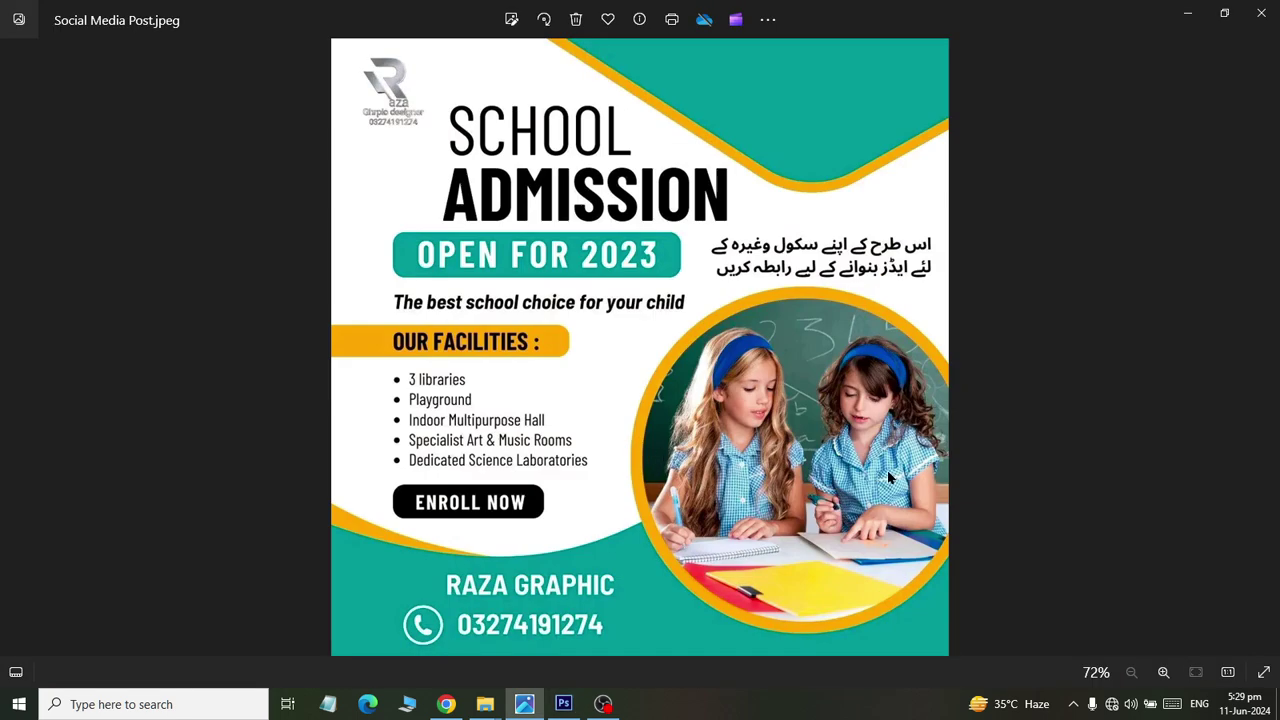
{"action": "key", "text": "alt+Tab"}
{"action": "key", "text": "alt+Tab"}
{"action": "key", "text": "alt+Tab"}
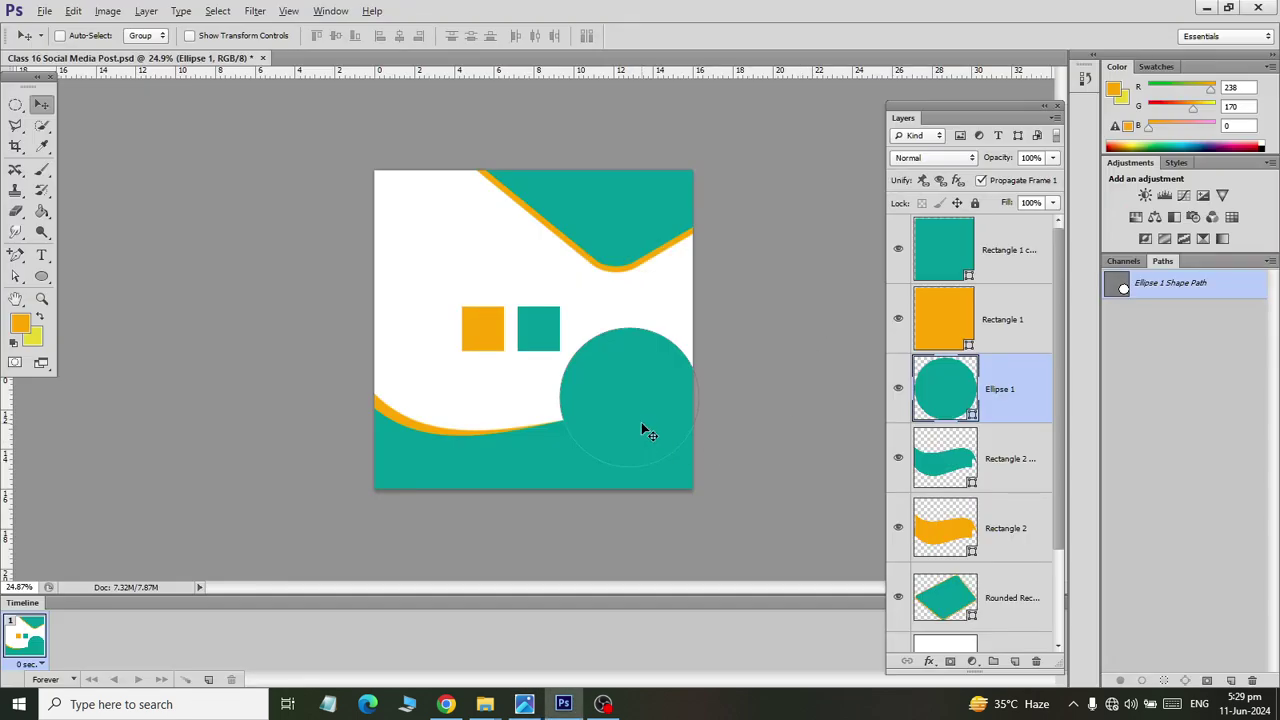
{"action": "key", "text": "alt+Tab"}
{"action": "key", "text": "alt+Tab"}
Step: Scale the circle up to about 110% around its centre
{"action": "key", "text": "ctrl+t"}
{"action": "left_click_drag", "start_coordinate": [556, 327], "coordinate": [551, 320]}
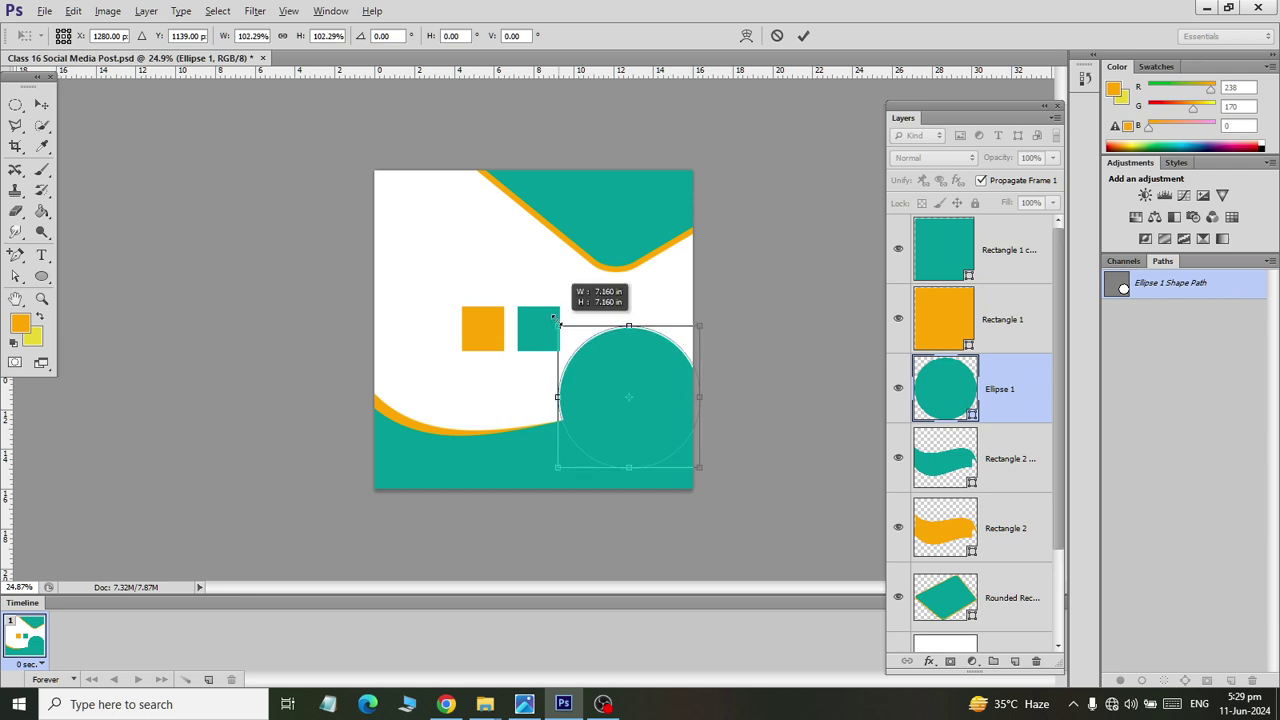
{"action": "left_click", "coordinate": [41, 100]}
{"action": "key", "text": "Return"}
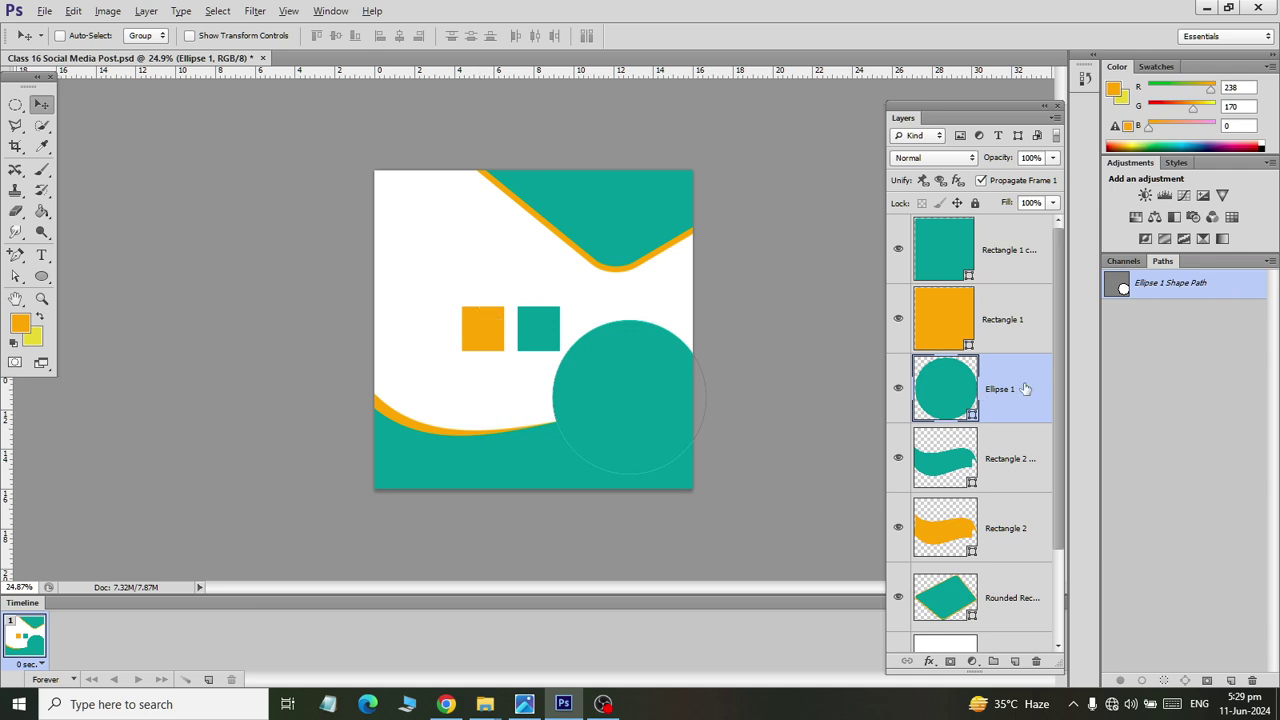
Step: Refill the circle with orange sampled from the small square
{"action": "double_click", "coordinate": [955, 395]}
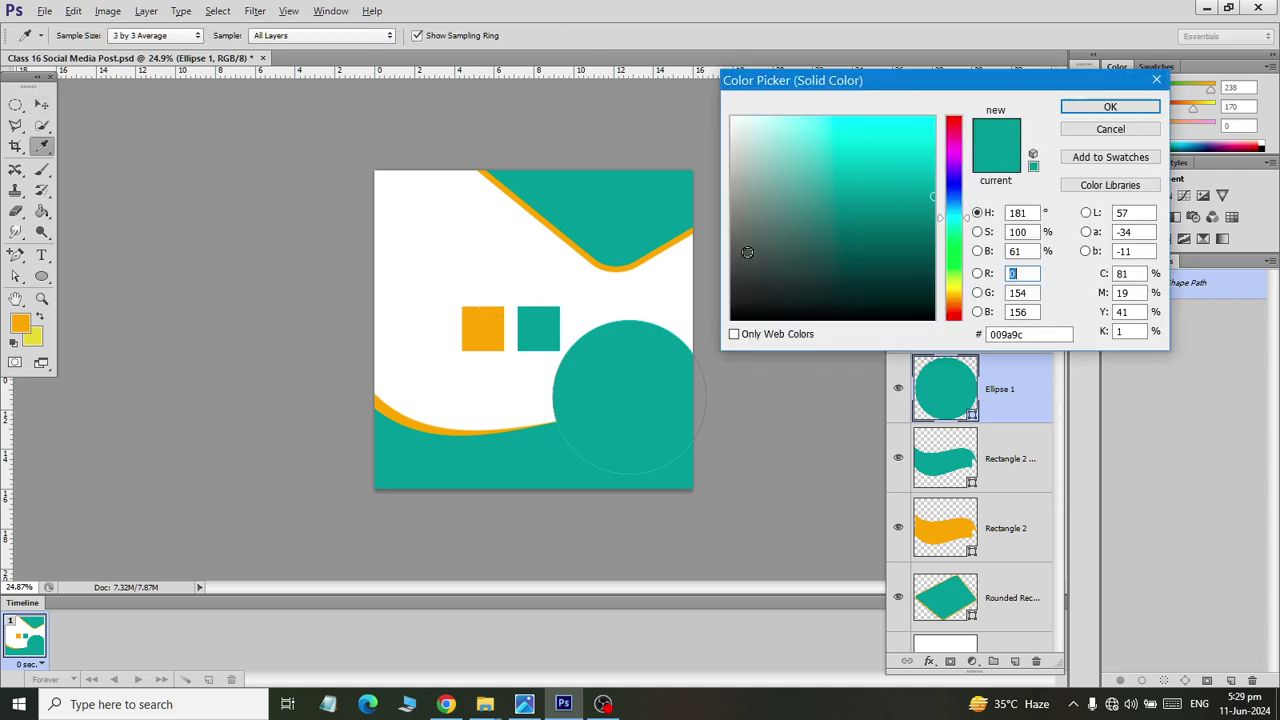
{"action": "left_click", "coordinate": [475, 332]}
{"action": "left_click", "coordinate": [1108, 106]}
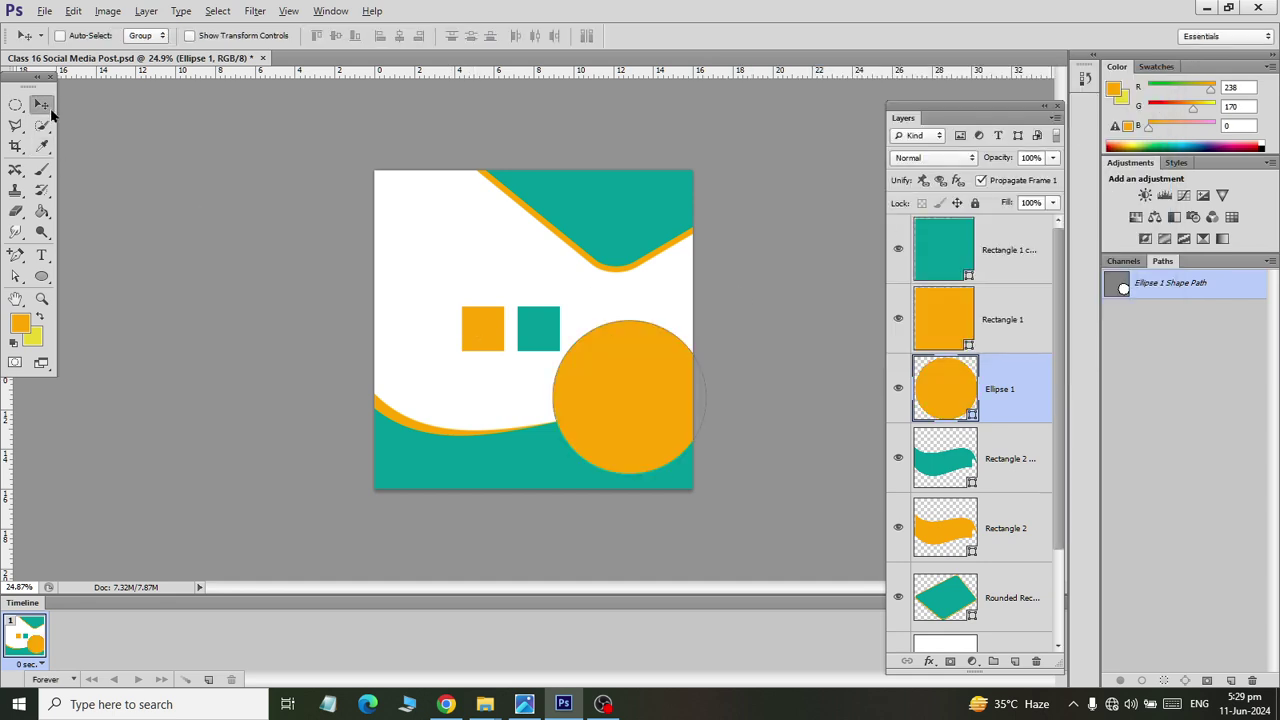
Step: Save, then duplicate the circle and shrink the copy to 88.6%
{"action": "key", "text": "ctrl+s"}
{"action": "key", "text": "ctrl+j"}
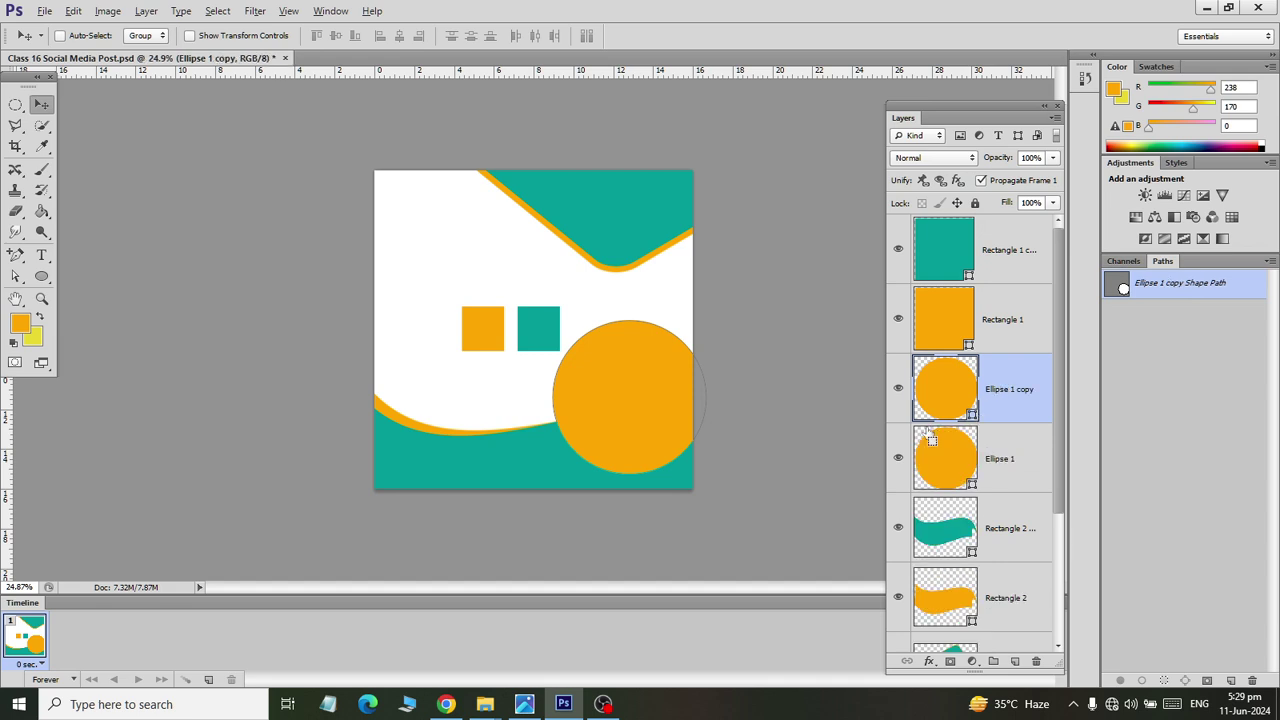
{"action": "key", "text": "ctrl+t"}
{"action": "left_click_drag", "start_coordinate": [705, 472], "coordinate": [684, 477]}
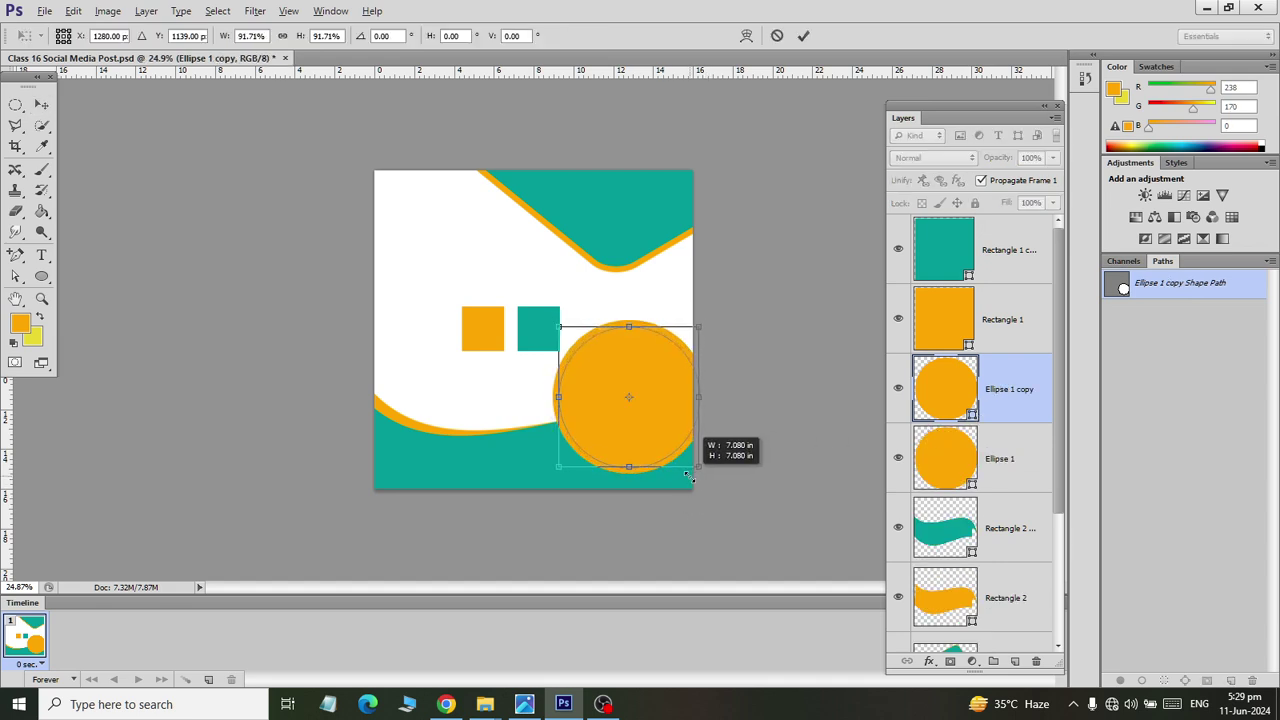
{"action": "left_click", "coordinate": [41, 105]}
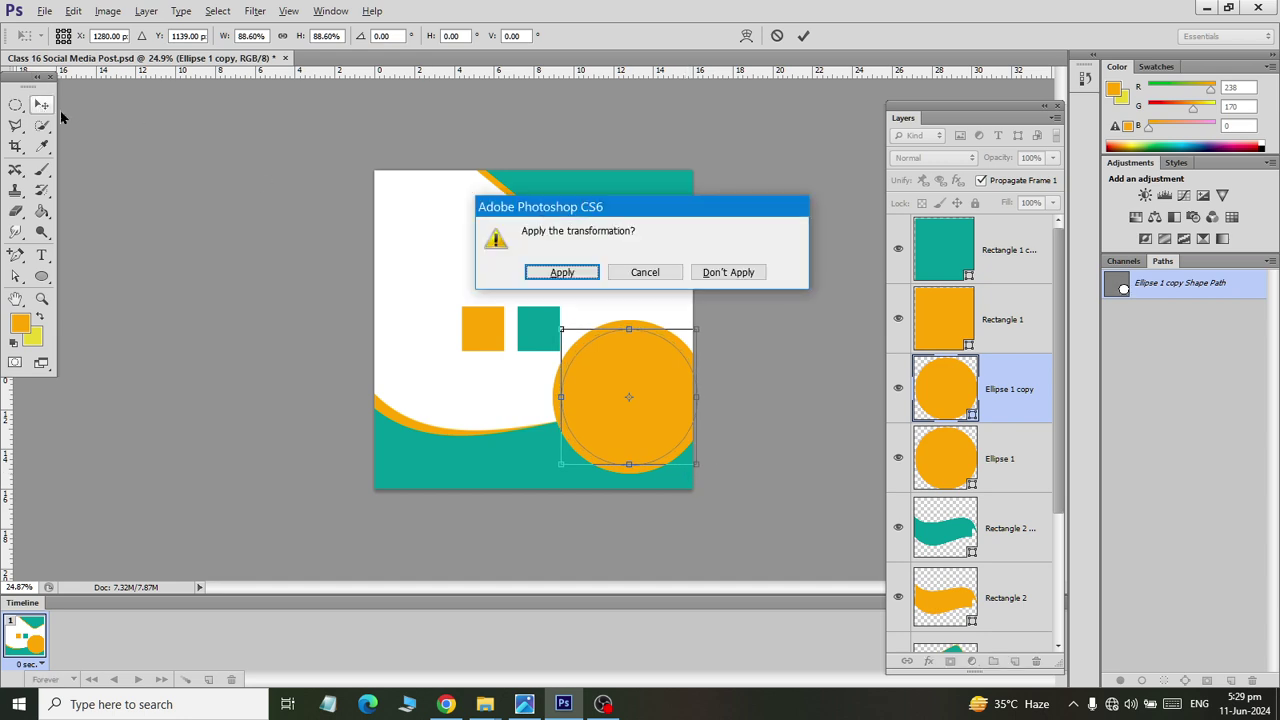
{"action": "left_click", "coordinate": [562, 272]}
Step: Refill the copy teal from the small square, leaving an orange ring, and view the reference
{"action": "double_click", "coordinate": [940, 388]}
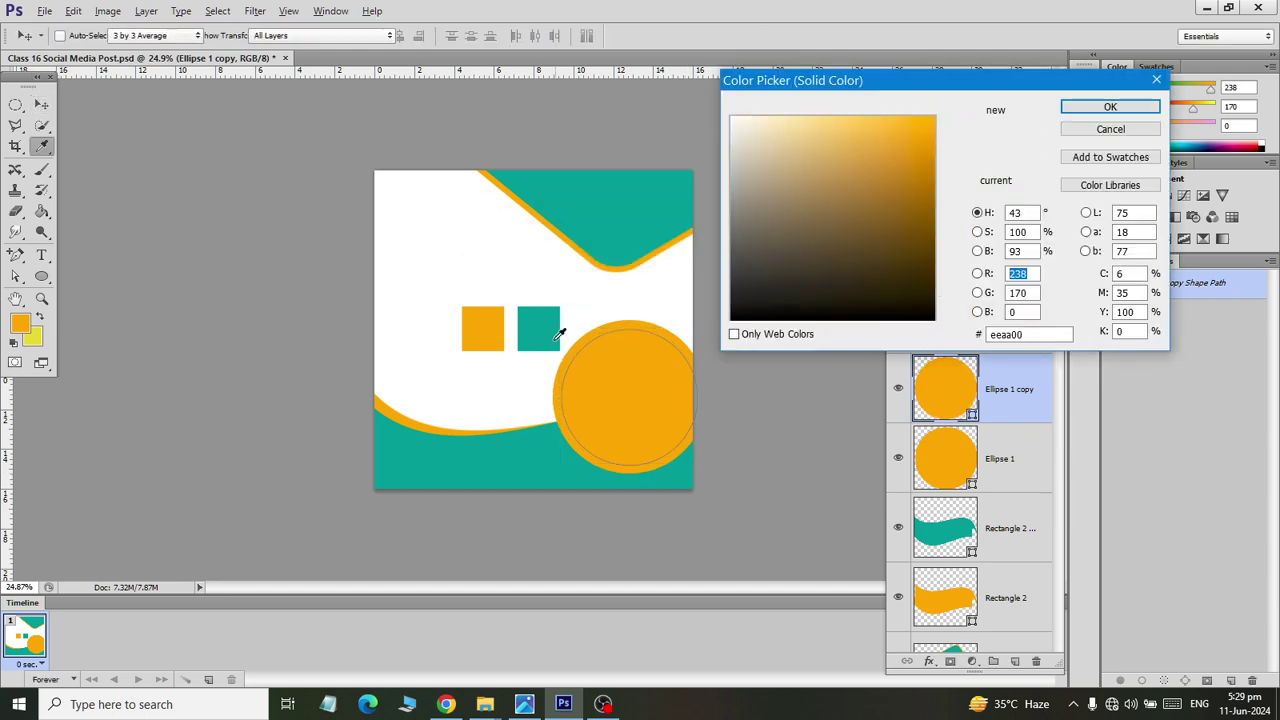
{"action": "left_click", "coordinate": [670, 205]}
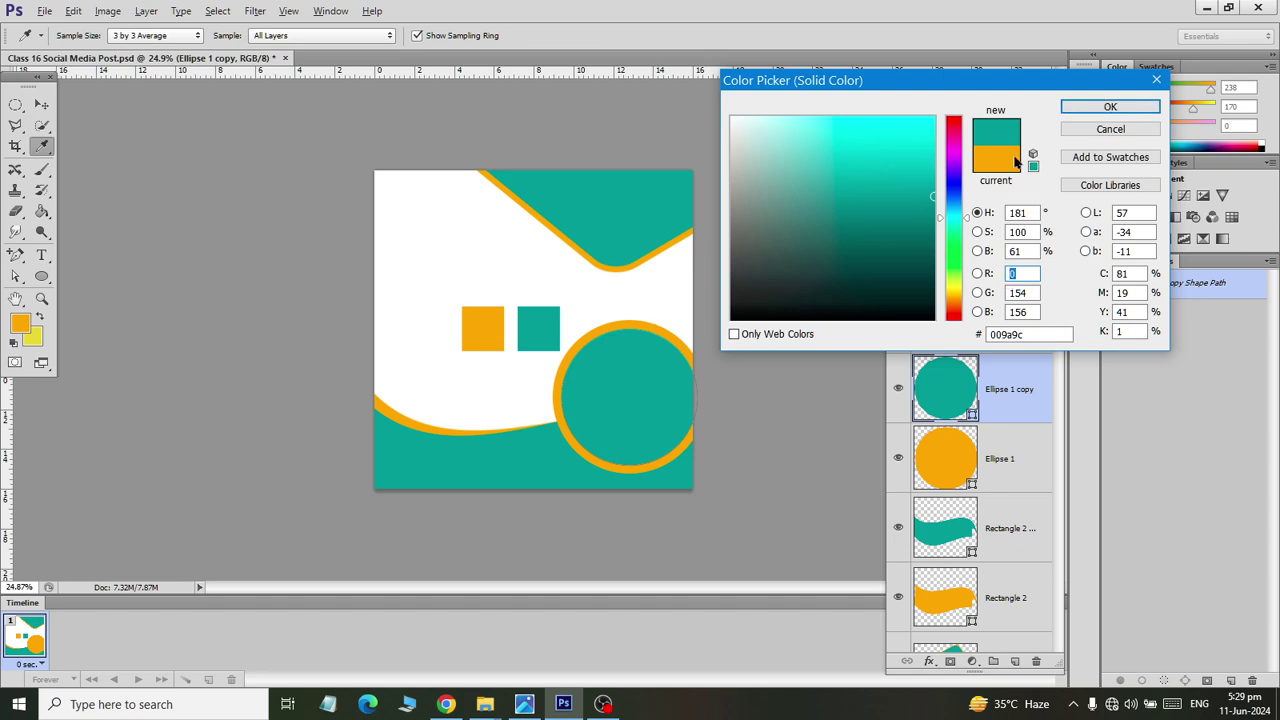
{"action": "left_click", "coordinate": [1095, 113]}
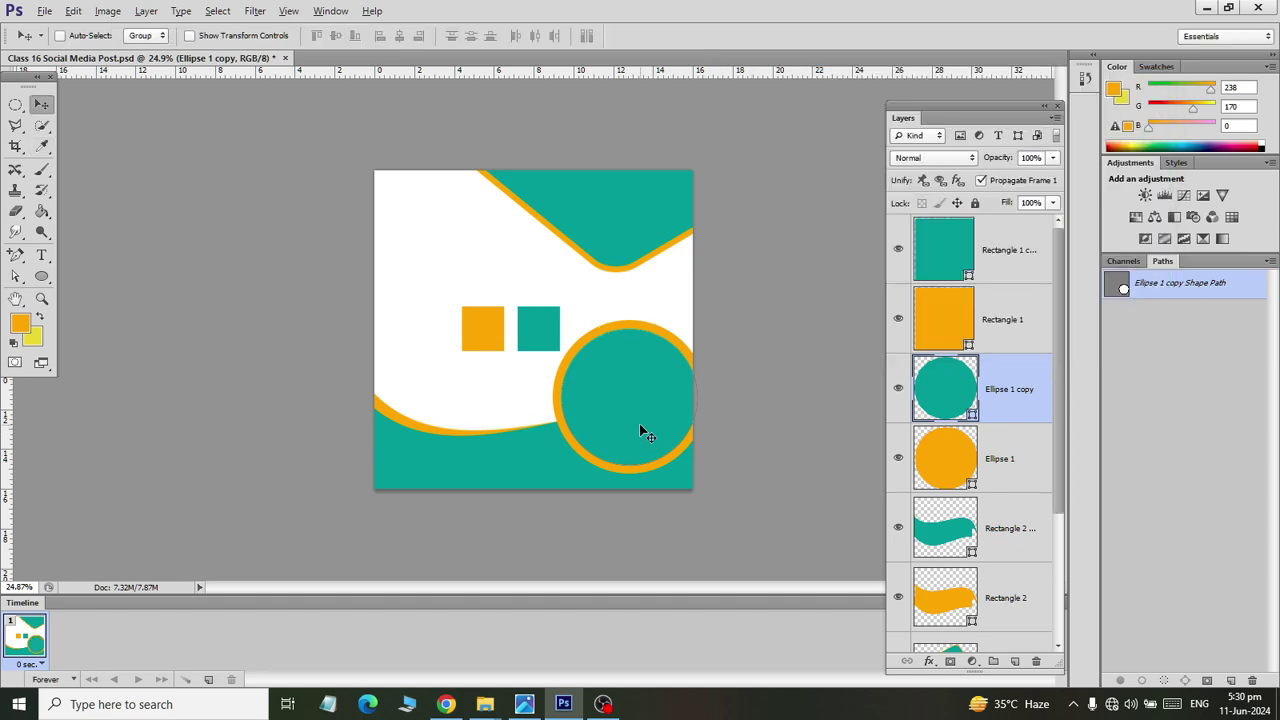
{"action": "key", "text": "alt+Tab"}
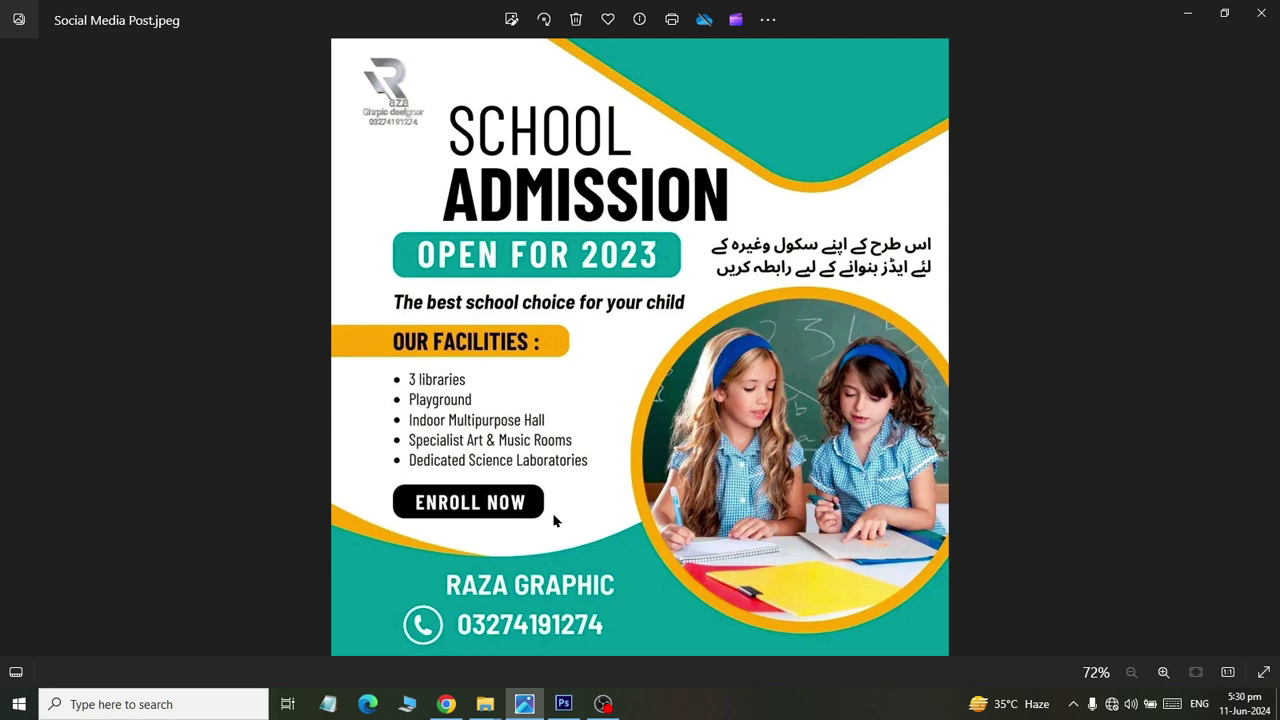
Step: Add a new layer and try drawing a rounded rectangle banner, then undo it
{"action": "key", "text": "alt+Tab"}
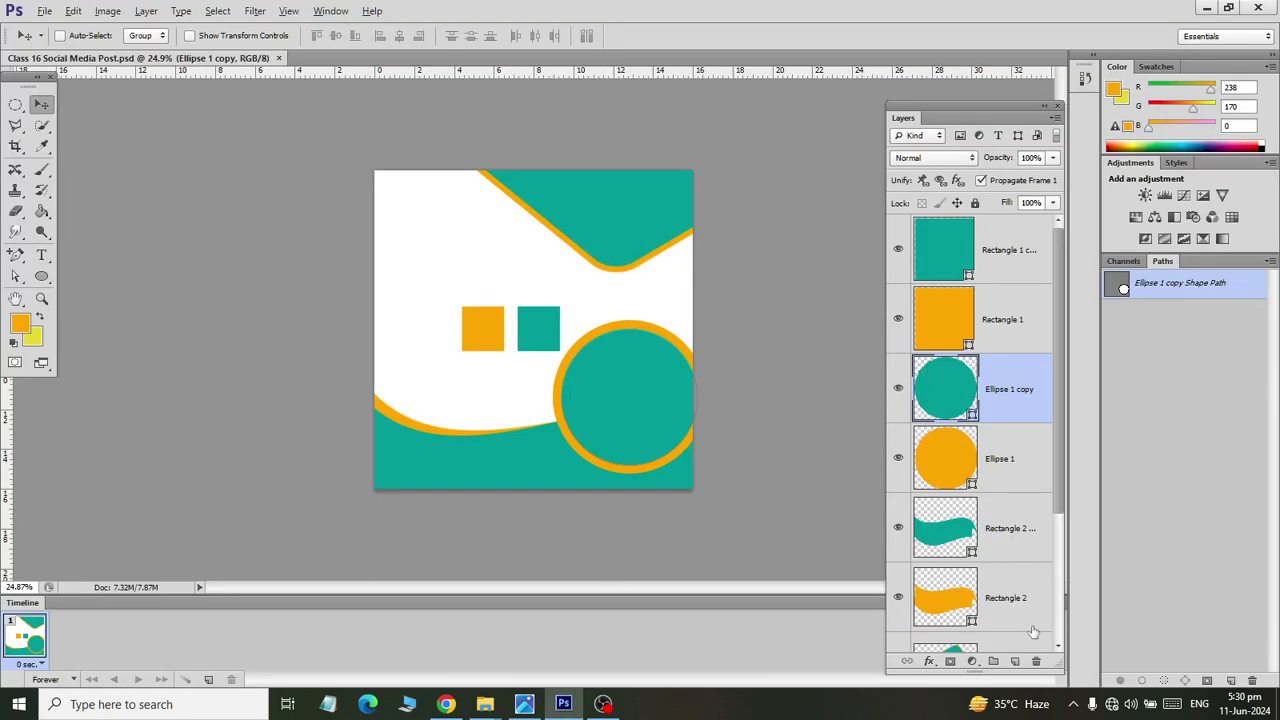
{"action": "left_click", "coordinate": [1014, 661]}
{"action": "key", "text": "alt+Tab"}
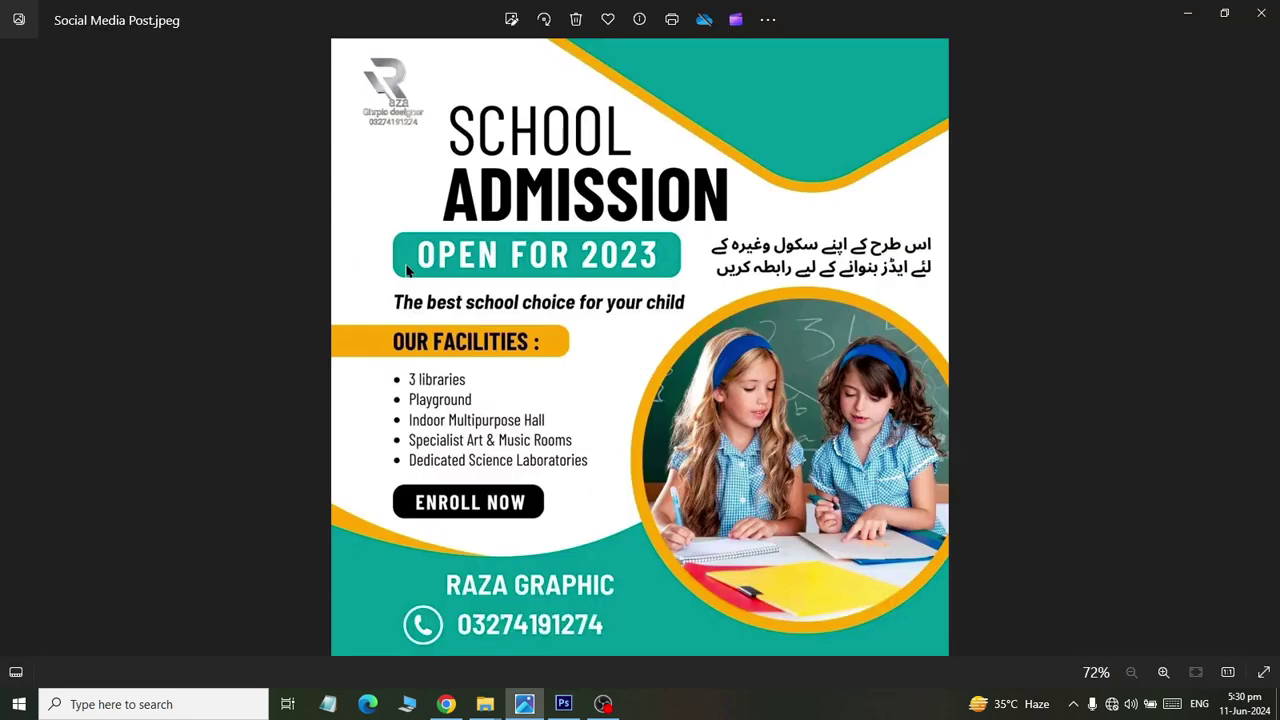
{"action": "key", "text": "alt+Tab"}
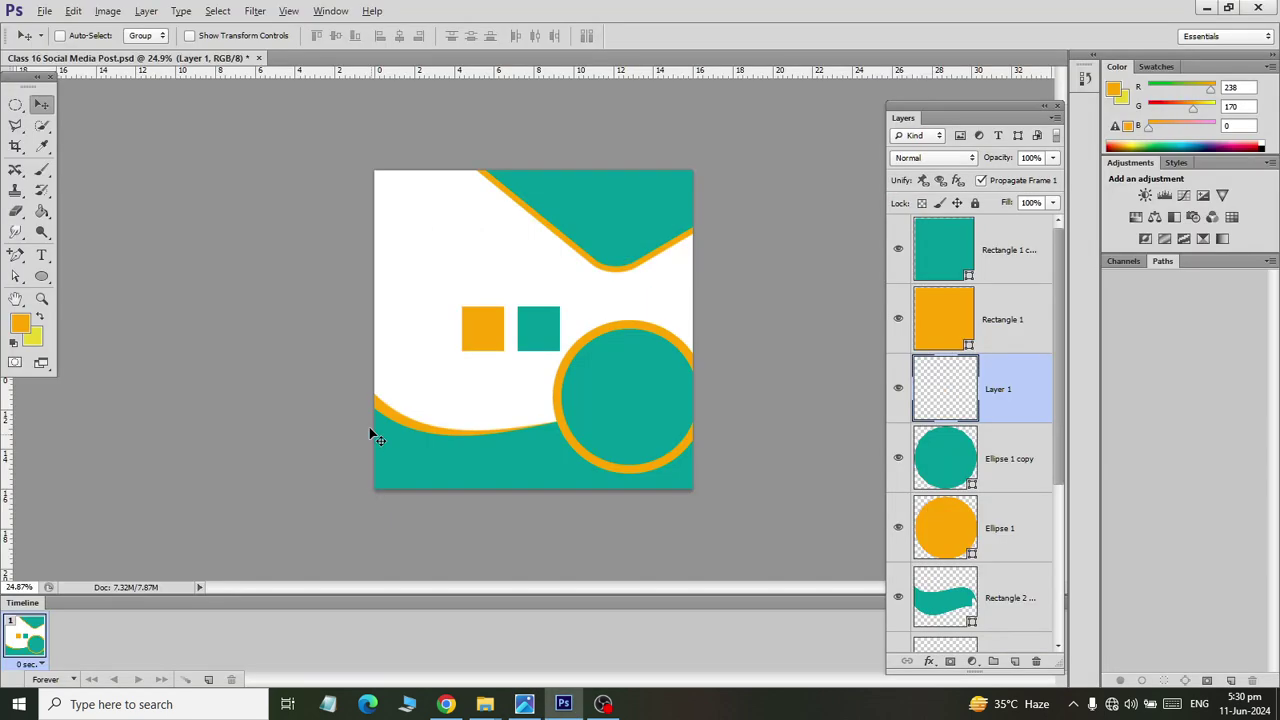
{"action": "left_click_drag", "start_coordinate": [41, 276], "coordinate": [100, 291]}
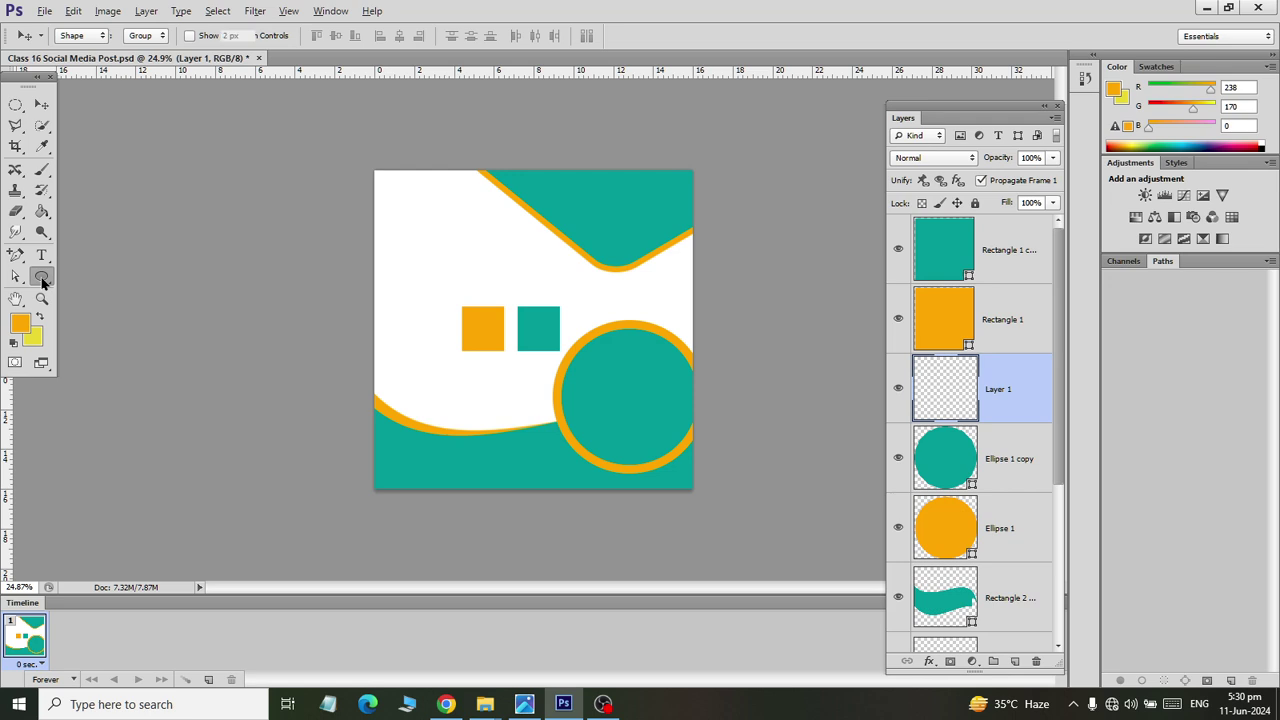
{"action": "left_click_drag", "start_coordinate": [403, 265], "coordinate": [529, 290]}
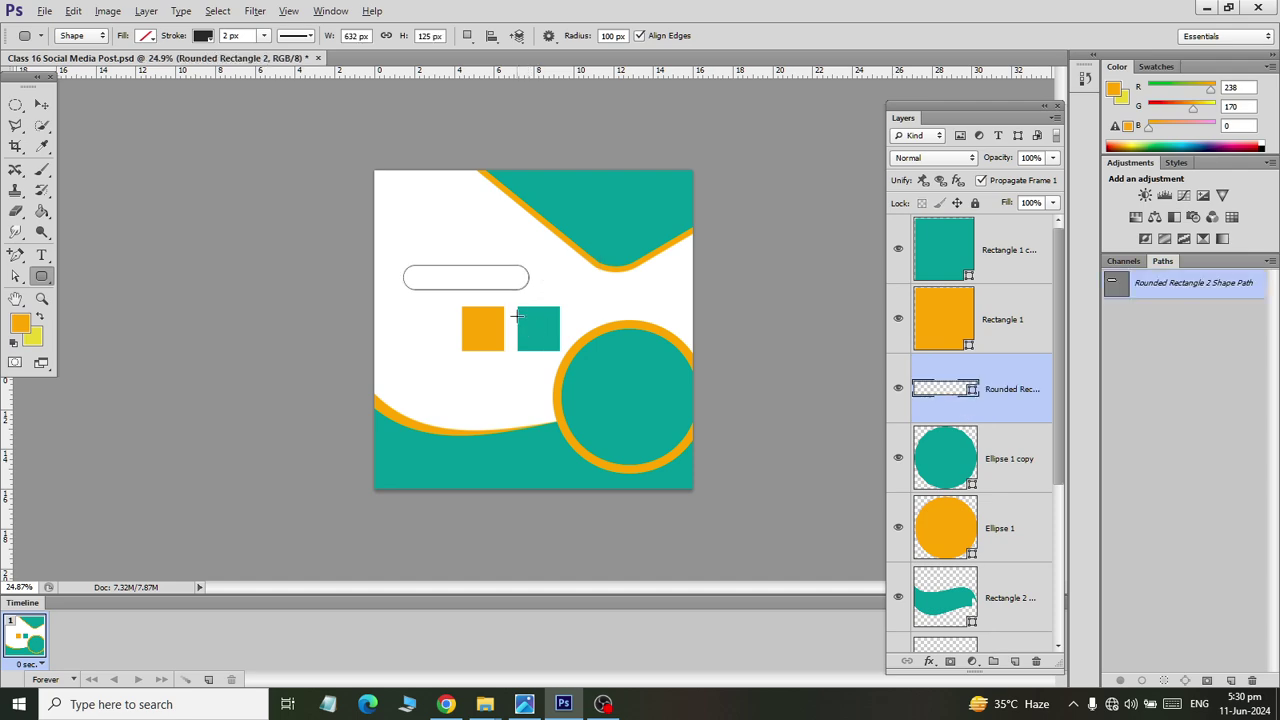
{"action": "key", "text": "alt+Tab"}
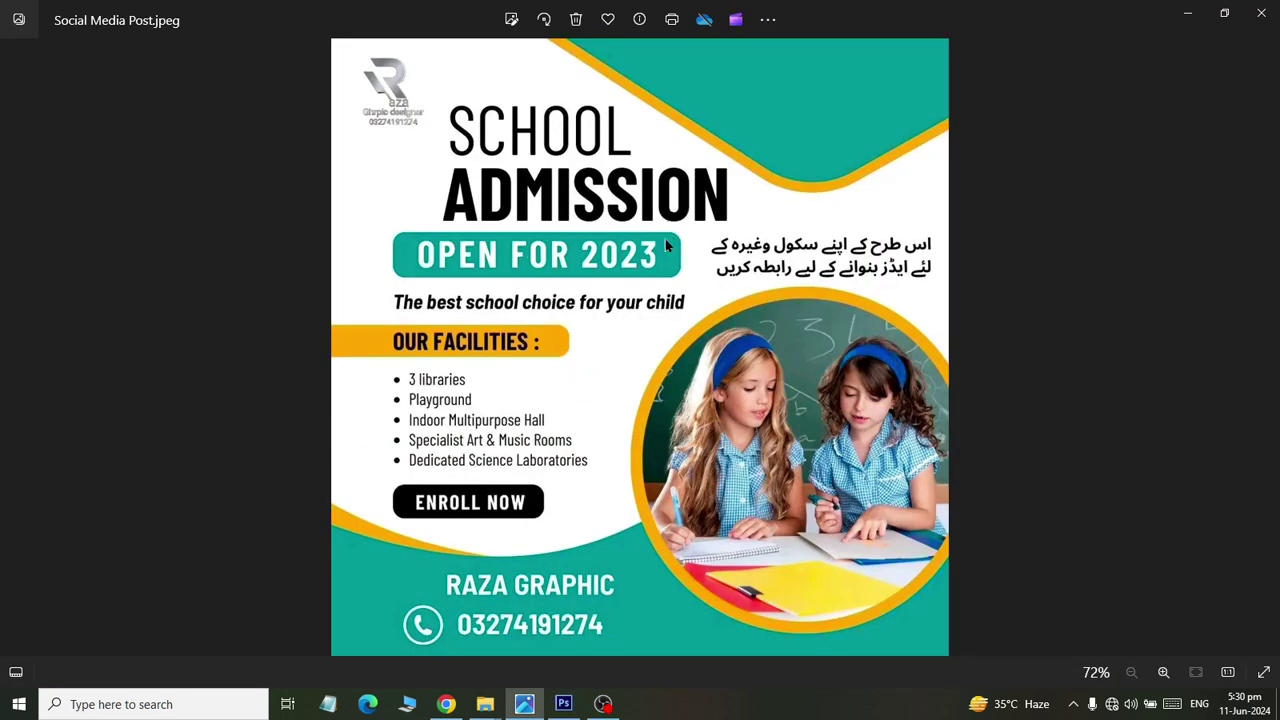
{"action": "key", "text": "alt+Tab"}
{"action": "key", "text": "ctrl+z"}
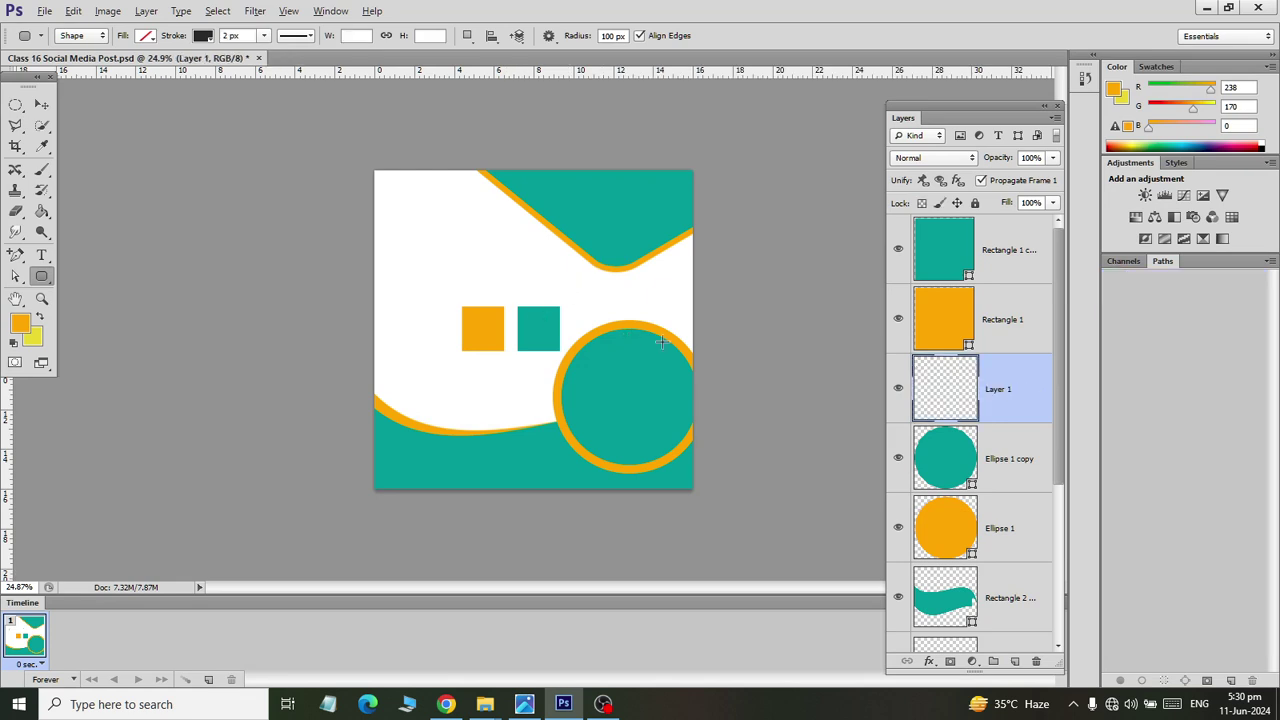
Step: Set the corner radius to 25 px and draw a banner above the two squares
{"action": "double_click", "coordinate": [610, 35]}
{"action": "type", "text": "25"}
{"action": "left_click_drag", "start_coordinate": [395, 255], "coordinate": [521, 283]}
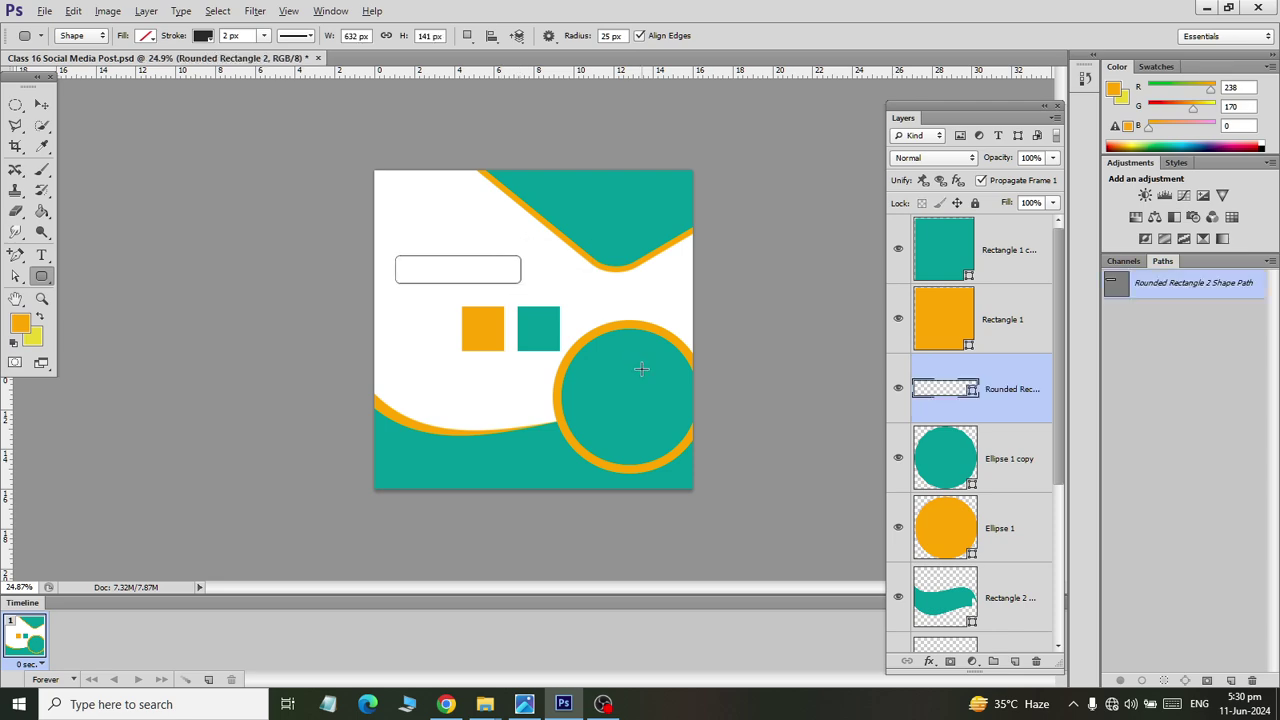
{"action": "key", "text": "alt+Tab"}
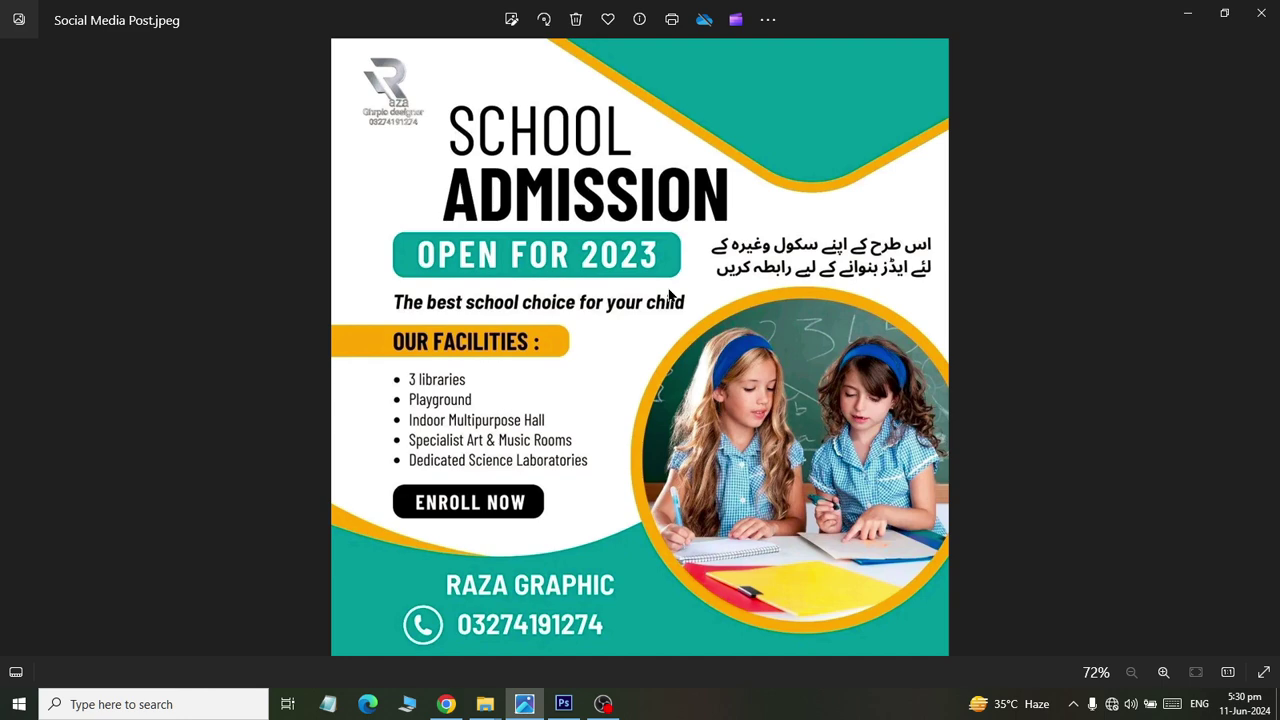
{"action": "key", "text": "alt+Tab"}
{"action": "key", "text": "alt+Tab"}
{"action": "key", "text": "alt+Tab"}
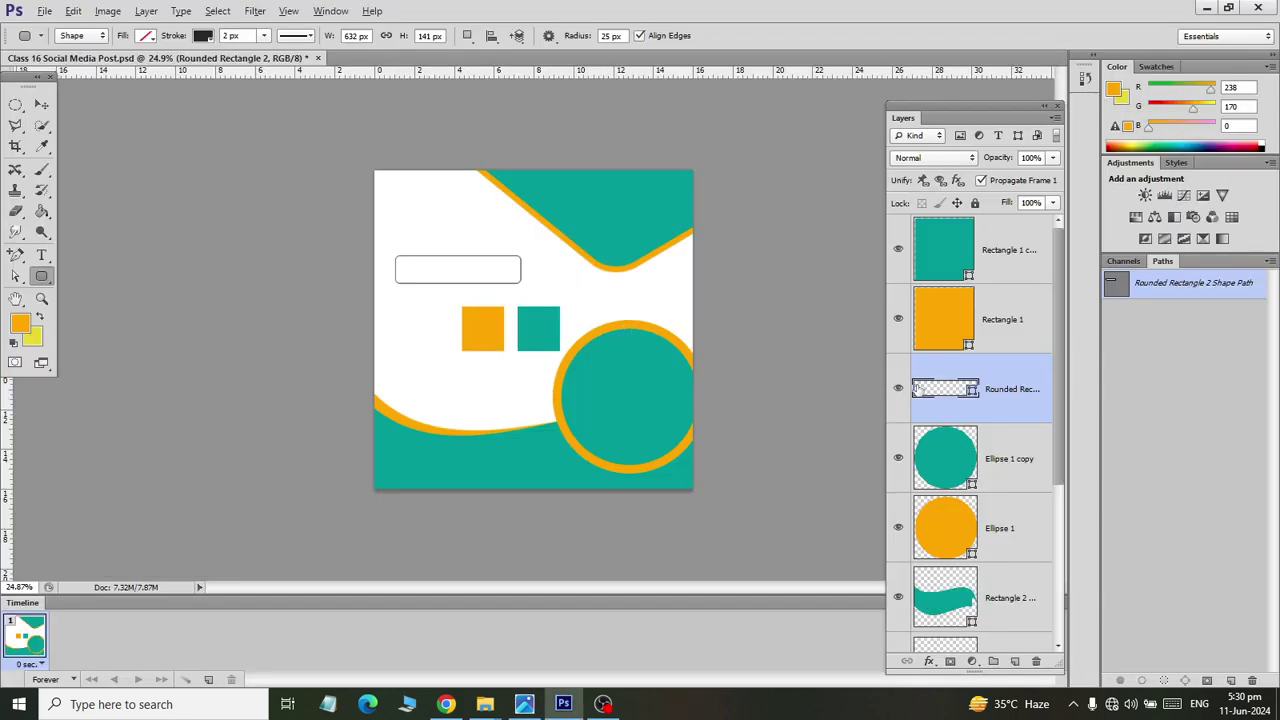
Step: Fill the banner with teal sampled from the small square and remove its stroke
{"action": "double_click", "coordinate": [917, 390]}
{"action": "left_click", "coordinate": [552, 316]}
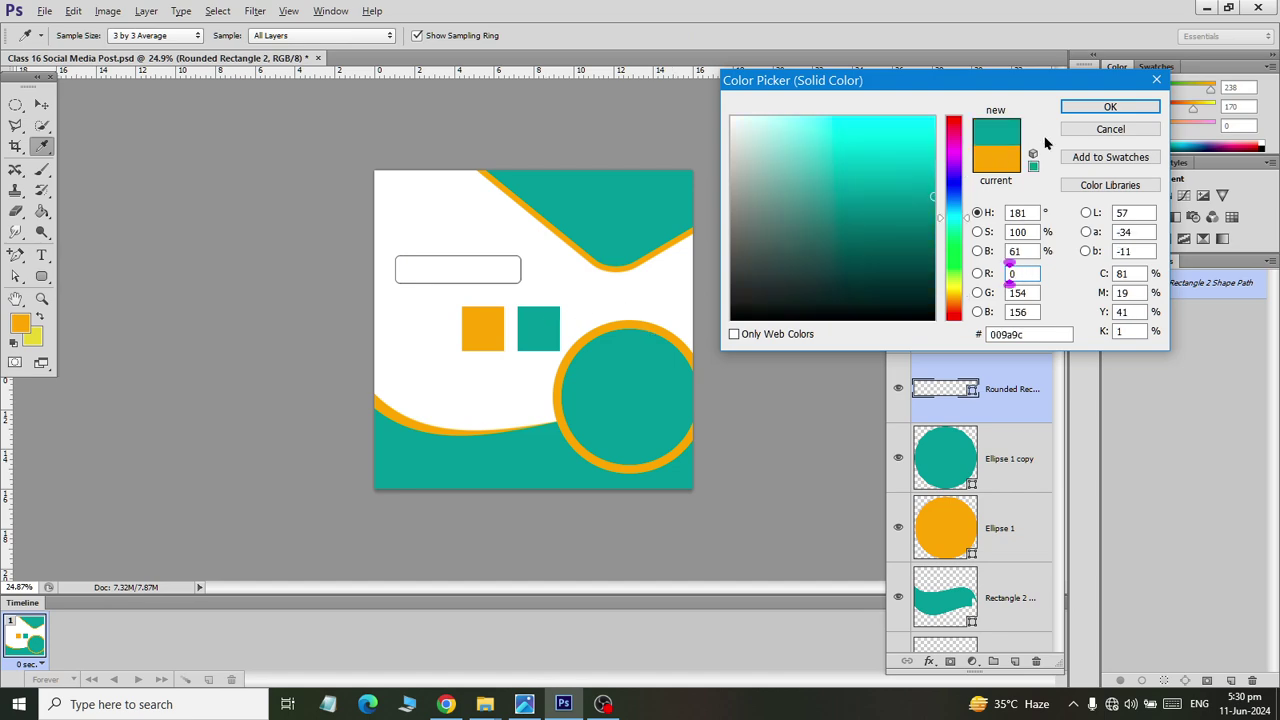
{"action": "left_click", "coordinate": [1110, 107]}
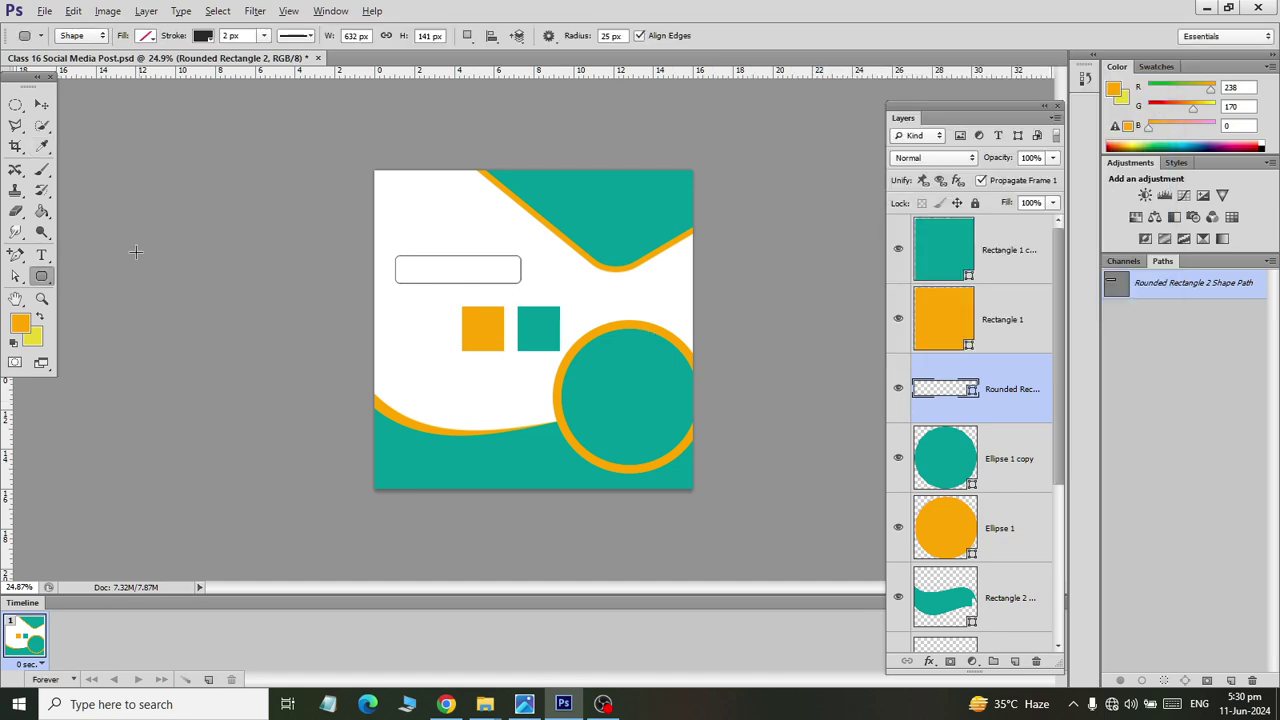
{"action": "left_click", "coordinate": [146, 36]}
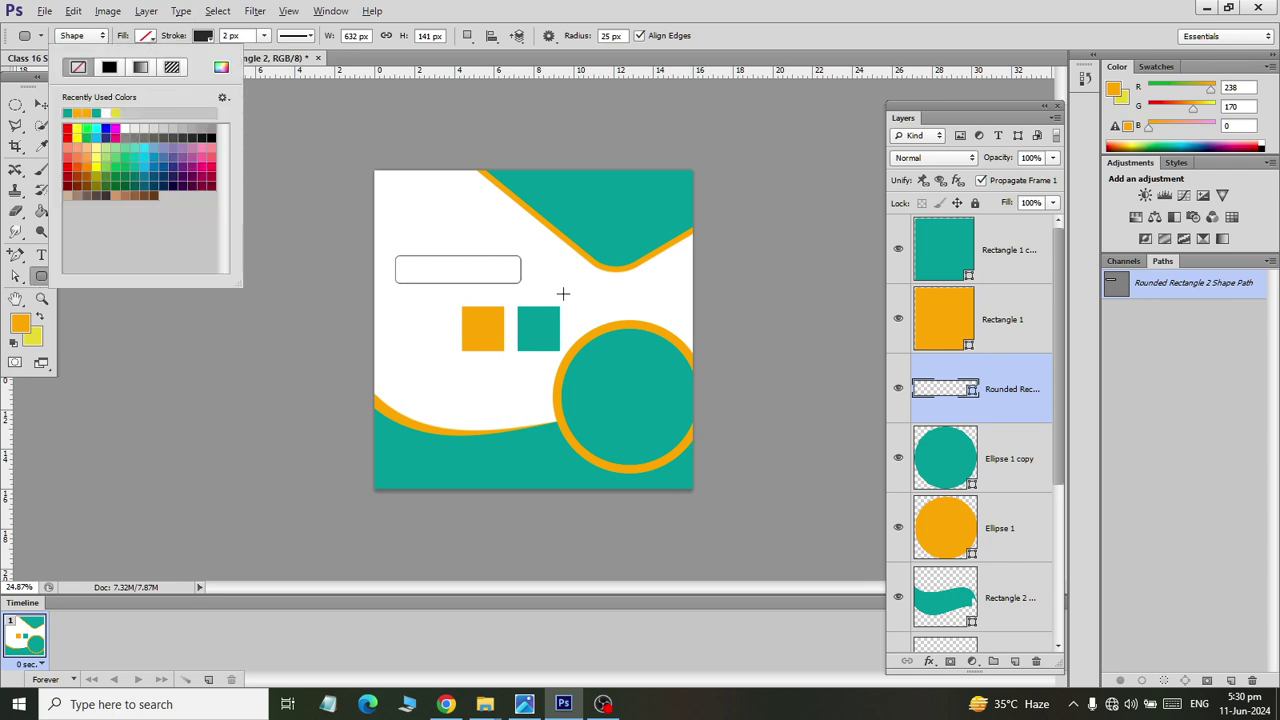
{"action": "left_click", "coordinate": [221, 67]}
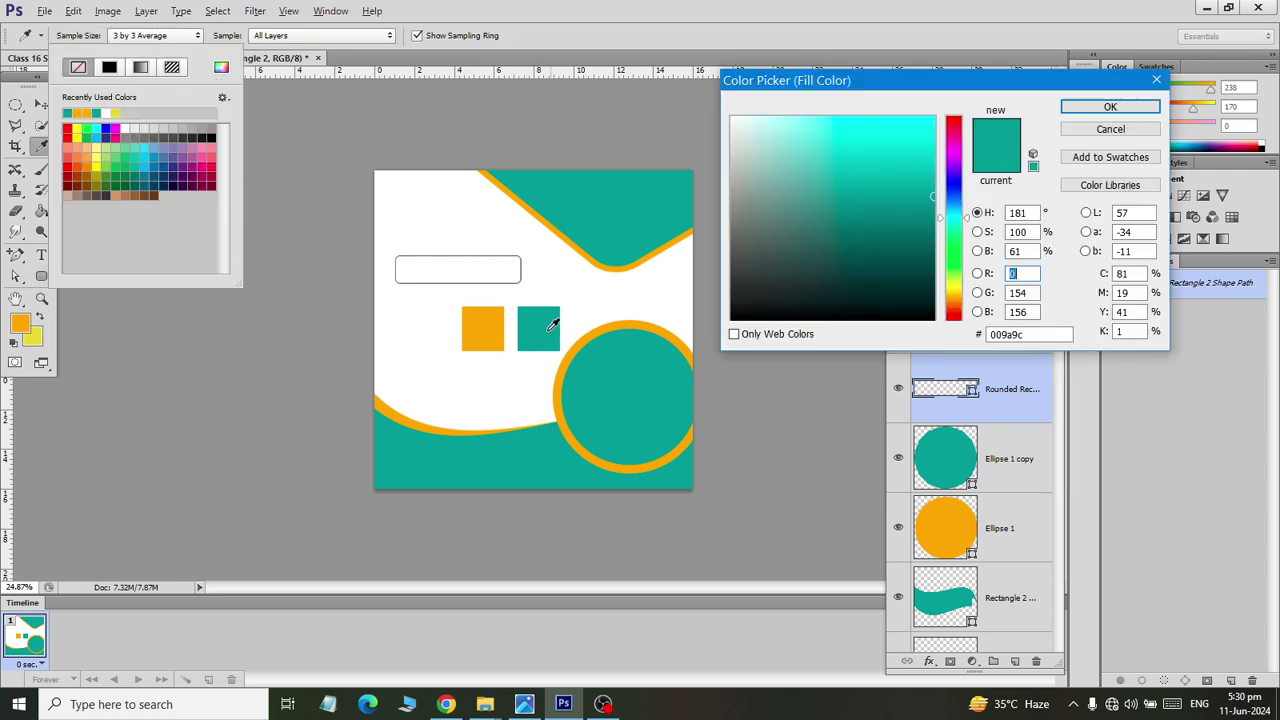
{"action": "left_click", "coordinate": [1097, 107]}
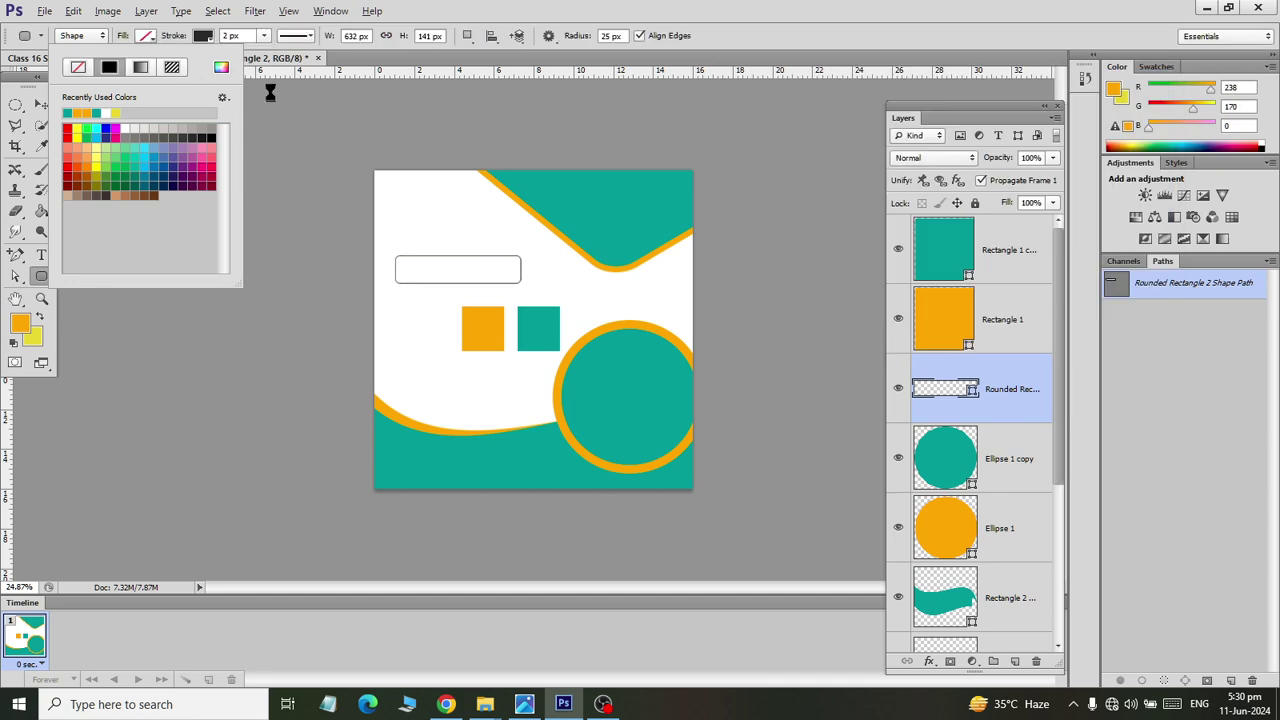
{"action": "left_click", "coordinate": [205, 38]}
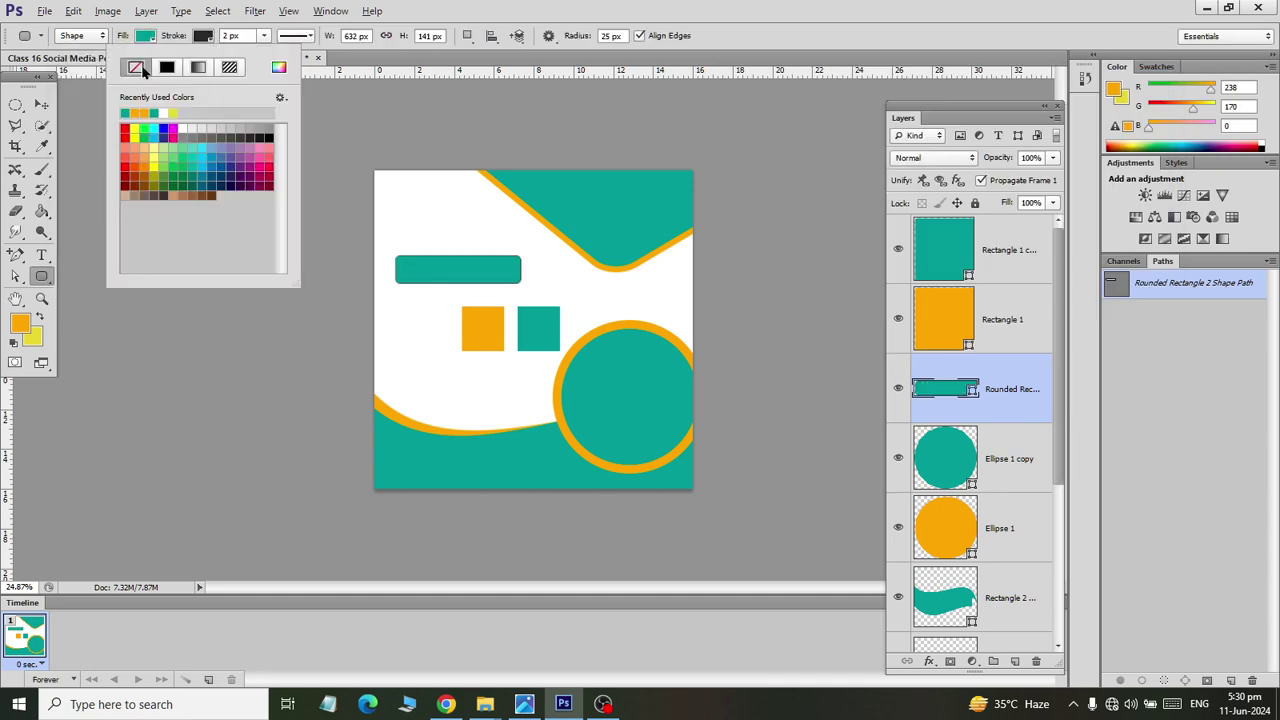
{"action": "left_click", "coordinate": [43, 104]}
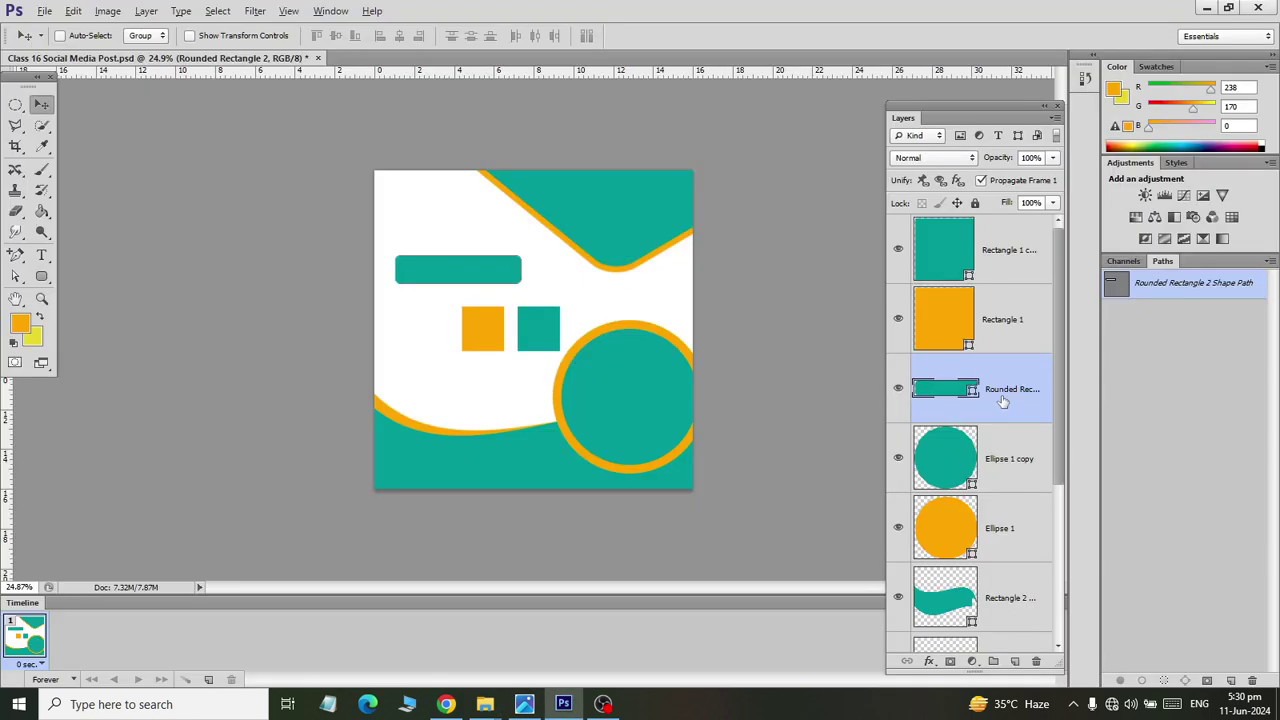
Step: Duplicate the teal banner, move the copy to the left edge, and make it shorter
{"action": "key", "text": "ctrl+j"}
{"action": "key", "text": "alt+Tab"}
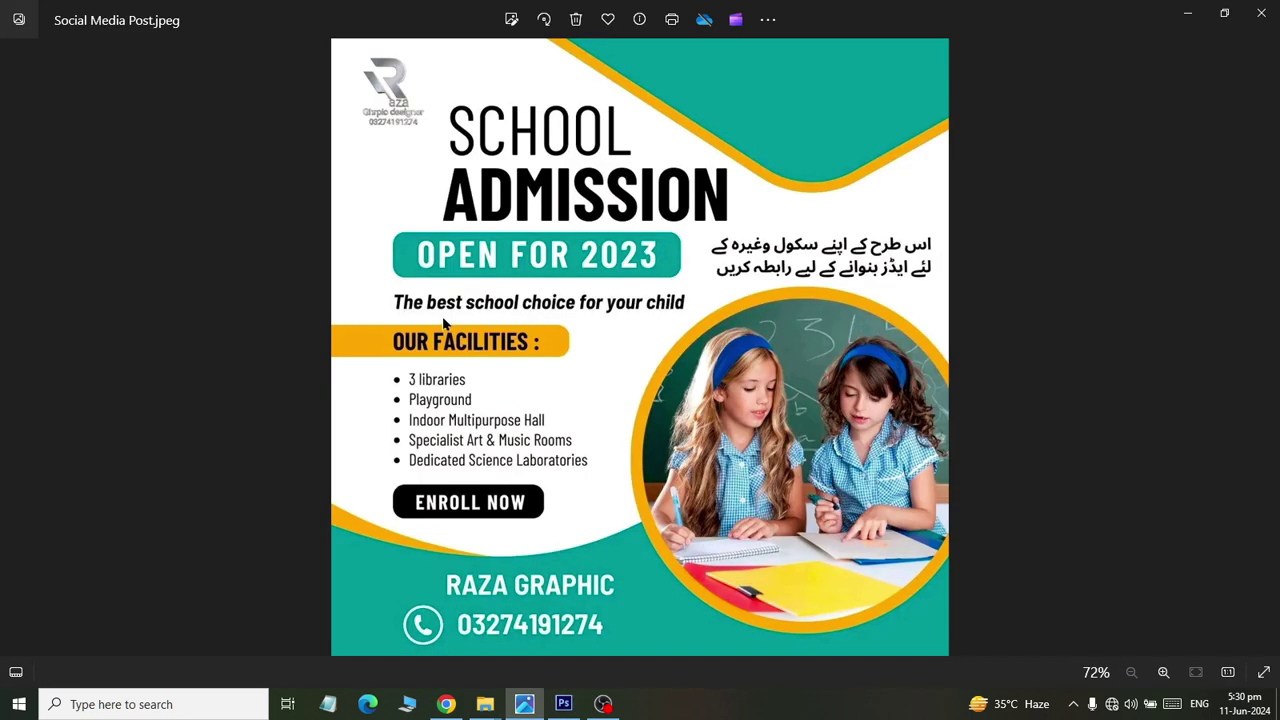
{"action": "key", "text": "alt+Tab"}
{"action": "left_click_drag", "start_coordinate": [450, 278], "coordinate": [404, 328]}
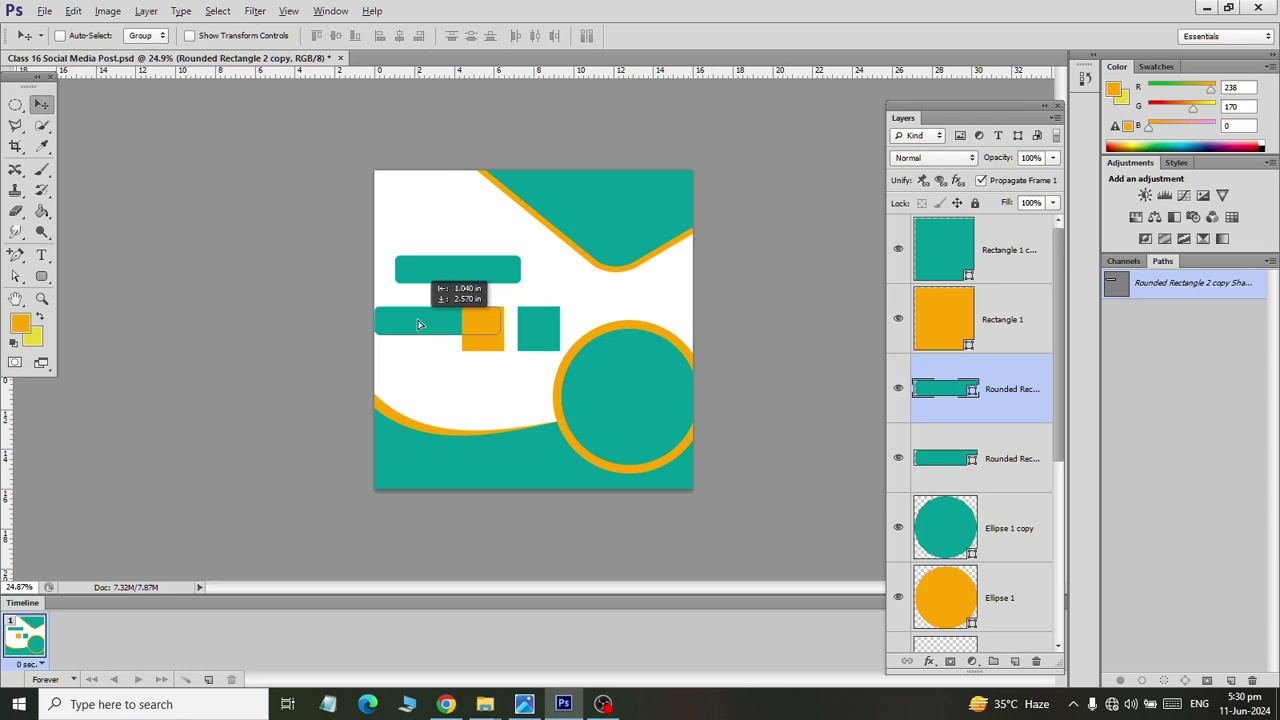
{"action": "key", "text": "alt+Tab"}
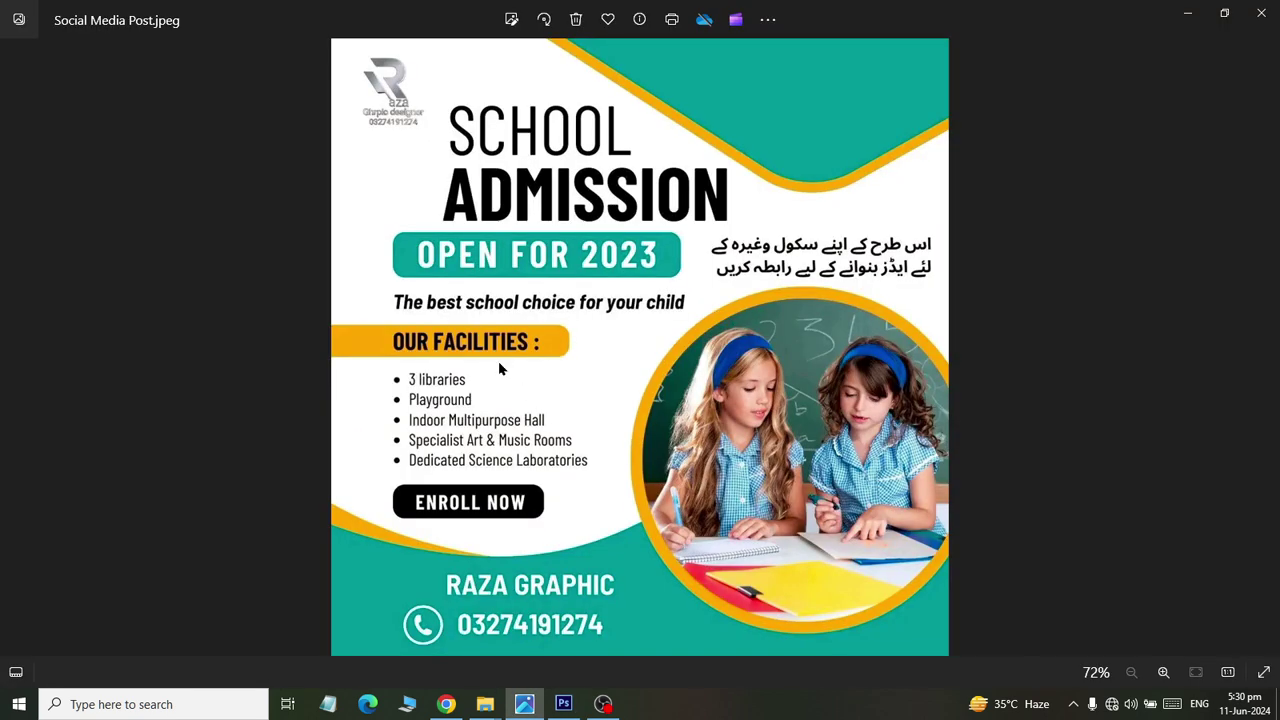
{"action": "key", "text": "alt+Tab"}
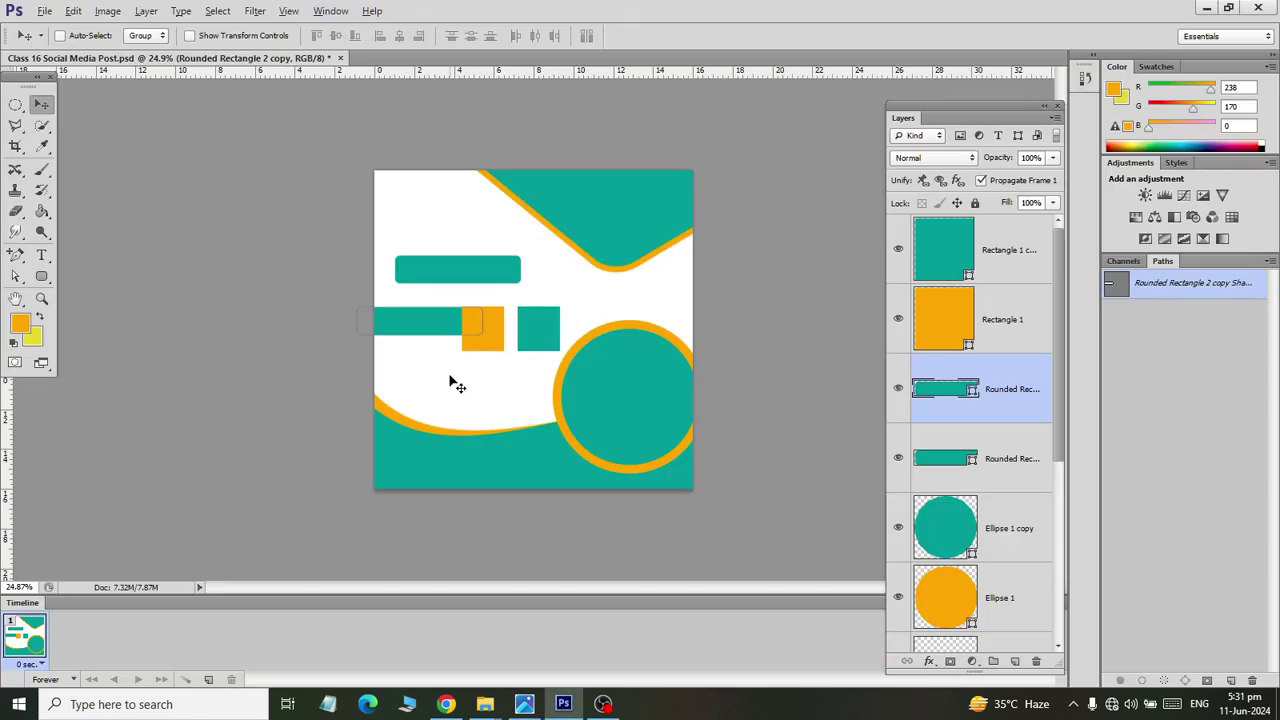
{"action": "scroll", "coordinate": [453, 372], "scroll_direction": "up", "scroll_amount": 2}
{"action": "key", "text": "ctrl+t"}
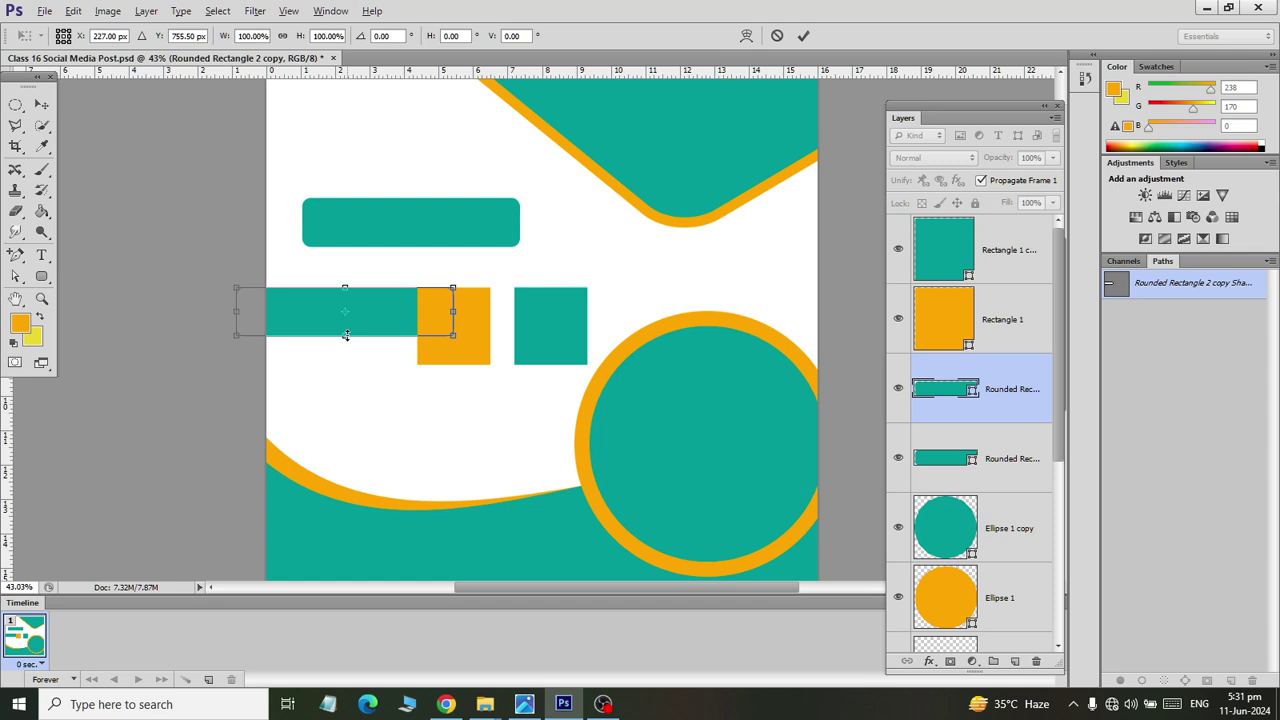
{"action": "left_click_drag", "start_coordinate": [345, 335], "coordinate": [344, 325]}
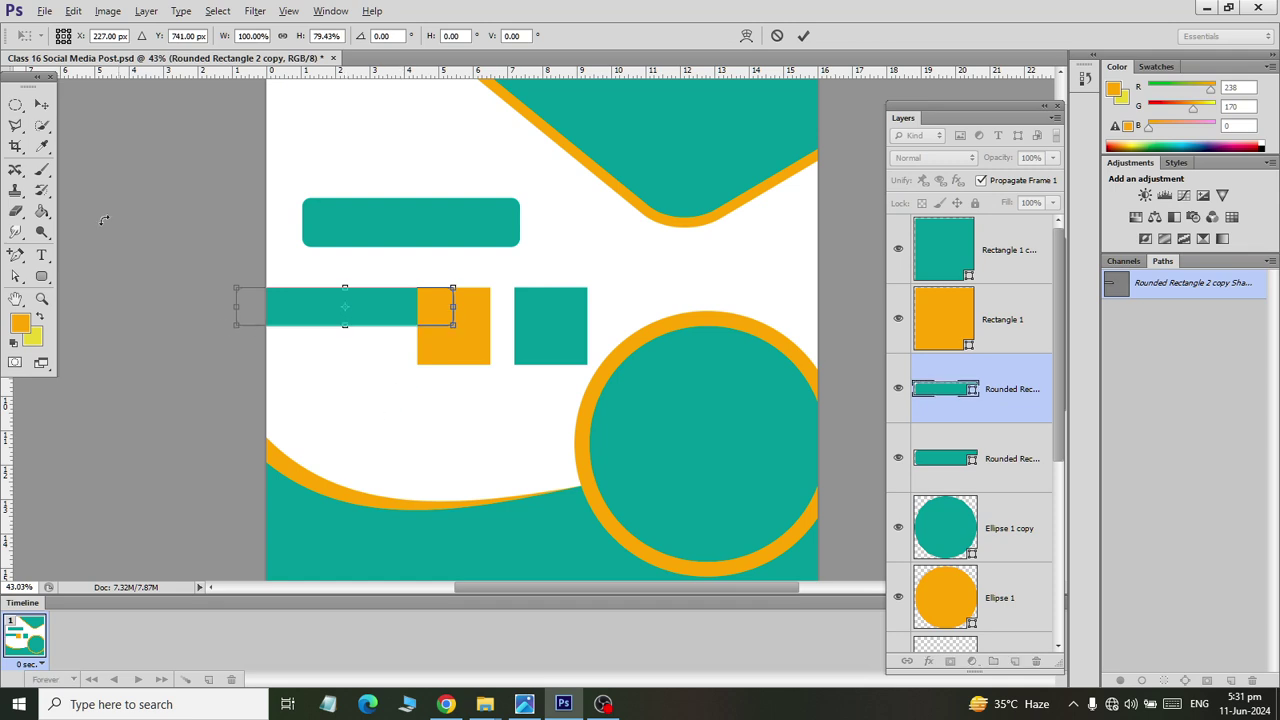
{"action": "left_click", "coordinate": [41, 105]}
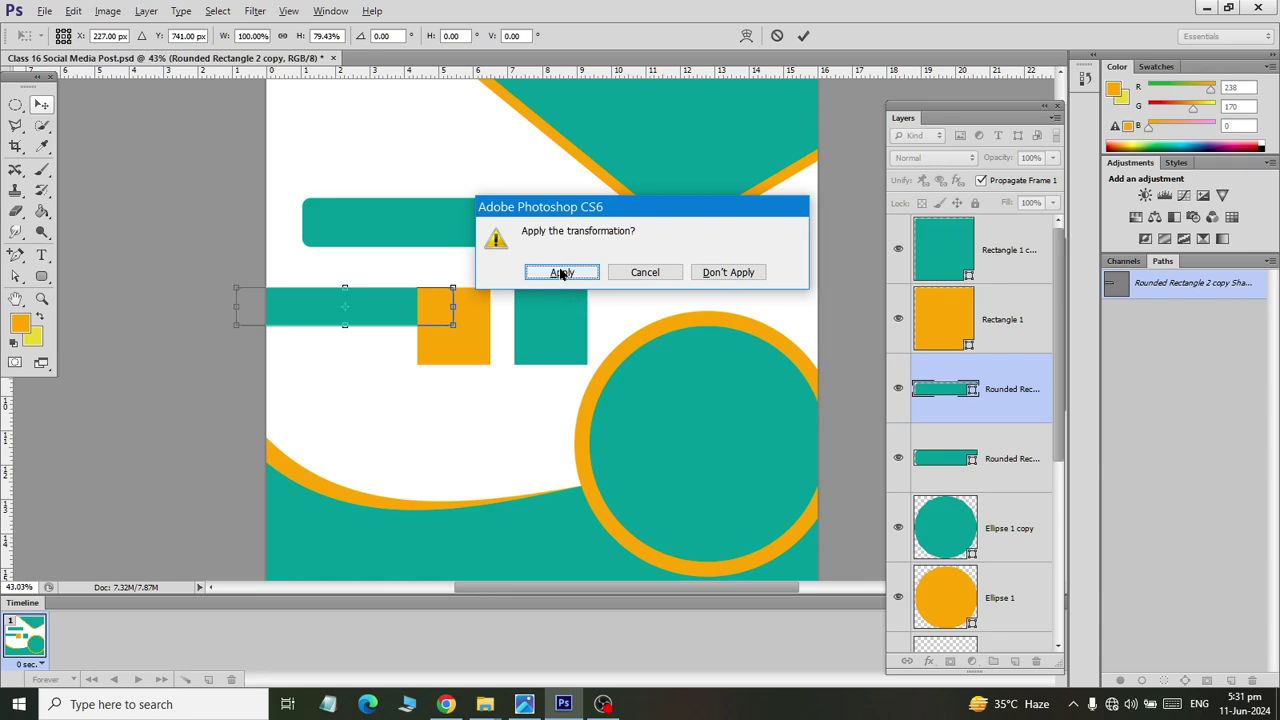
{"action": "left_click", "coordinate": [558, 270]}
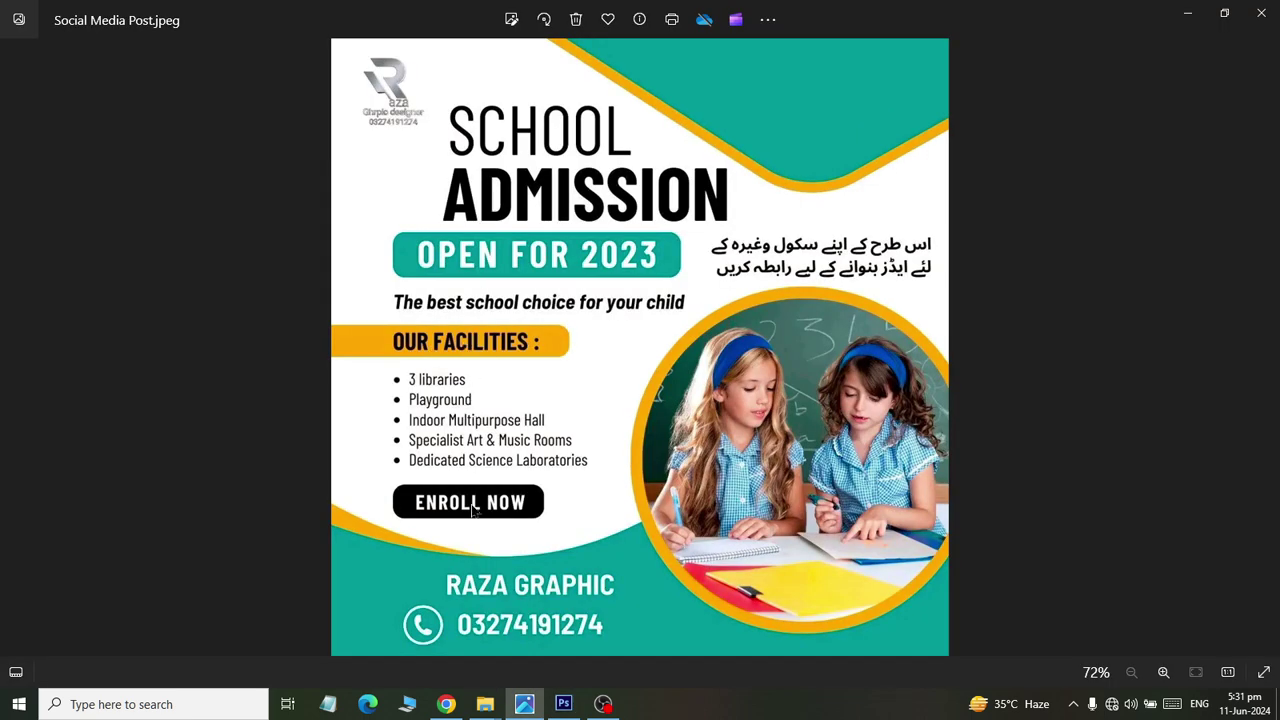
Step: Duplicate it again, narrow the new copy, and place it lower above the bottom wave
{"action": "key", "text": "alt+Tab"}
{"action": "key", "text": "ctrl+j"}
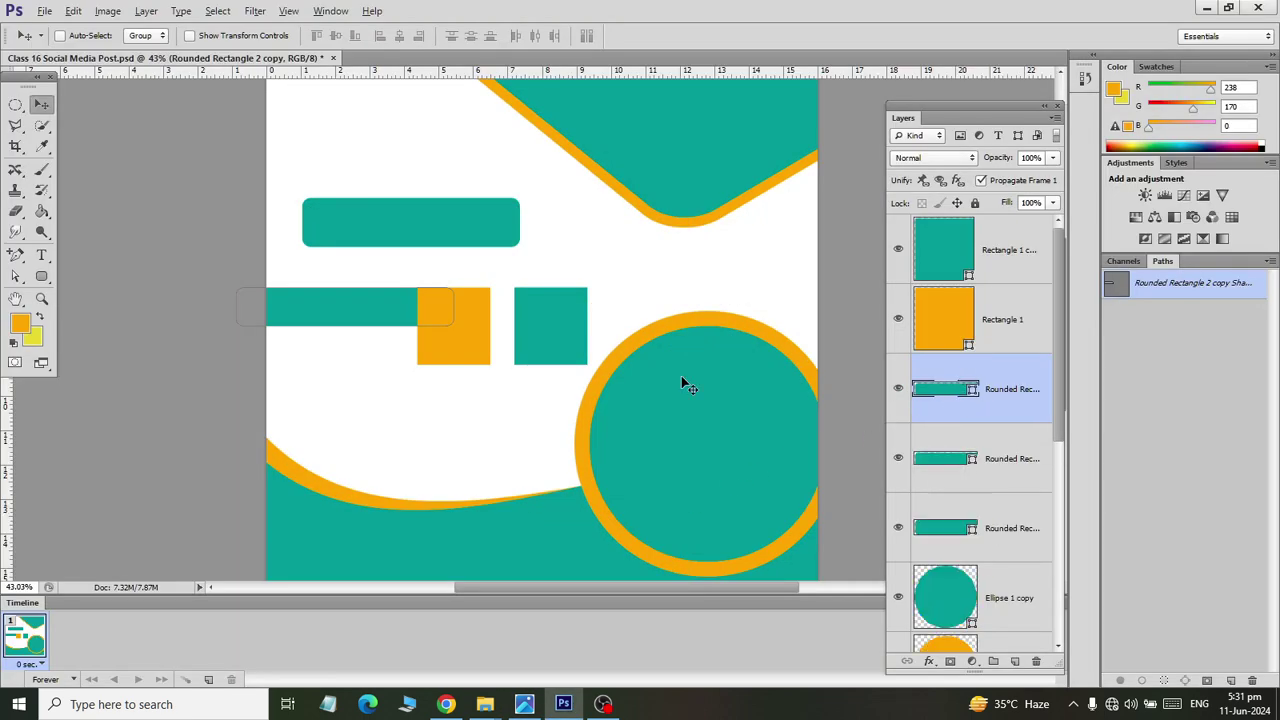
{"action": "mouse_move", "coordinate": [314, 320]}
{"action": "left_mouse_down"}
{"action": "mouse_move", "coordinate": [334, 443]}
{"action": "mouse_move", "coordinate": [396, 443]}
{"action": "left_mouse_up"}
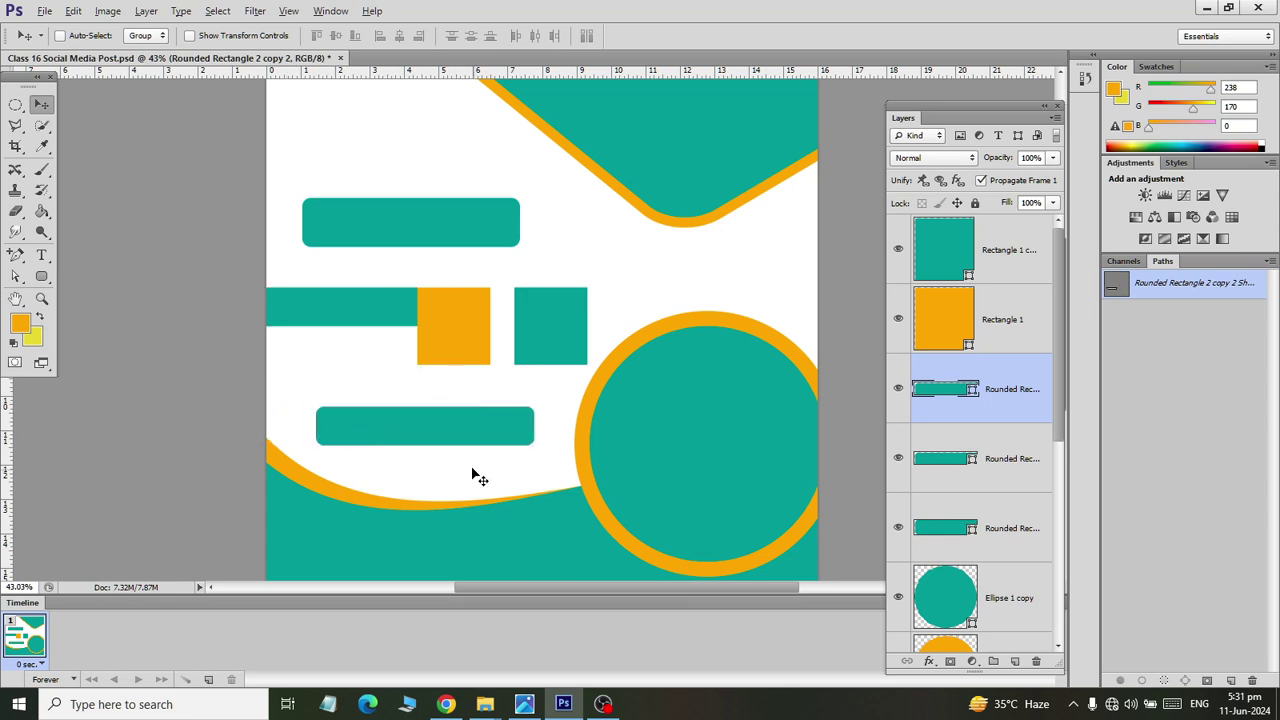
{"action": "key", "text": "ctrl+t"}
{"action": "left_click_drag", "start_coordinate": [484, 426], "coordinate": [489, 426]}
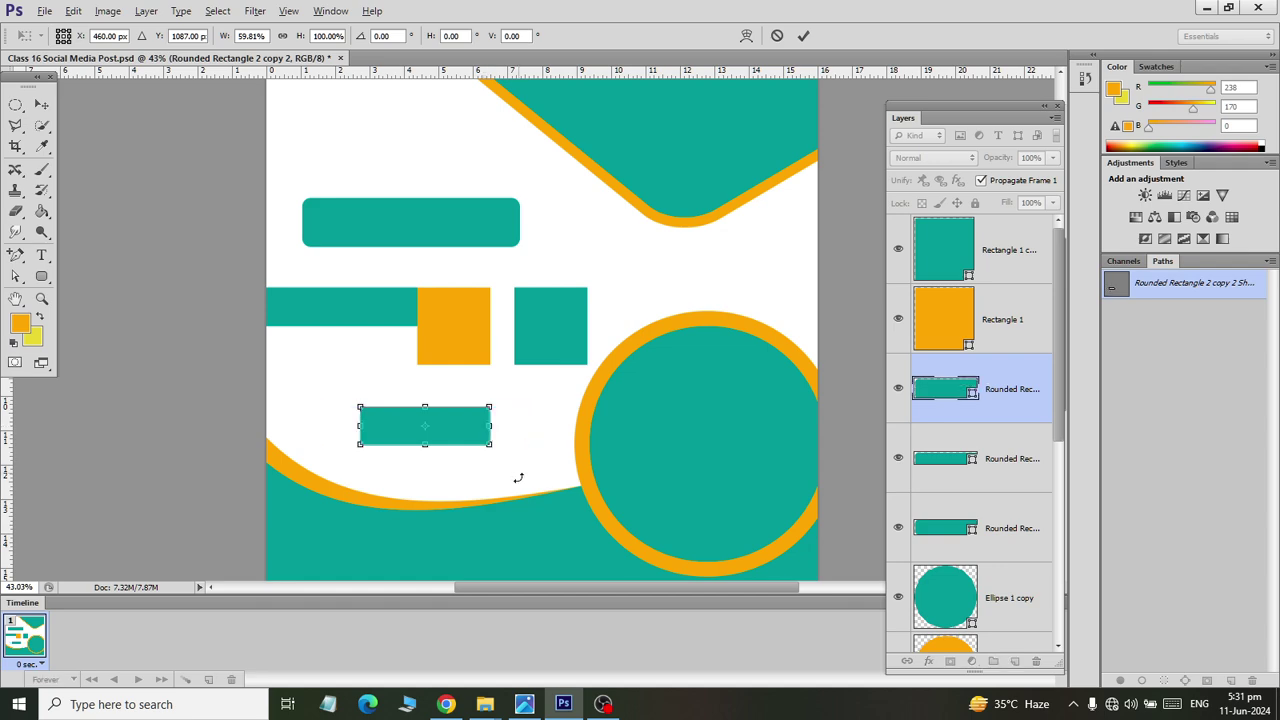
{"action": "key", "text": "alt+Tab"}
{"action": "key", "text": "alt+Tab"}
{"action": "left_click", "coordinate": [41, 104]}
{"action": "left_click", "coordinate": [560, 271]}
{"action": "key", "text": "alt+Tab"}
{"action": "key", "text": "alt+Tab"}
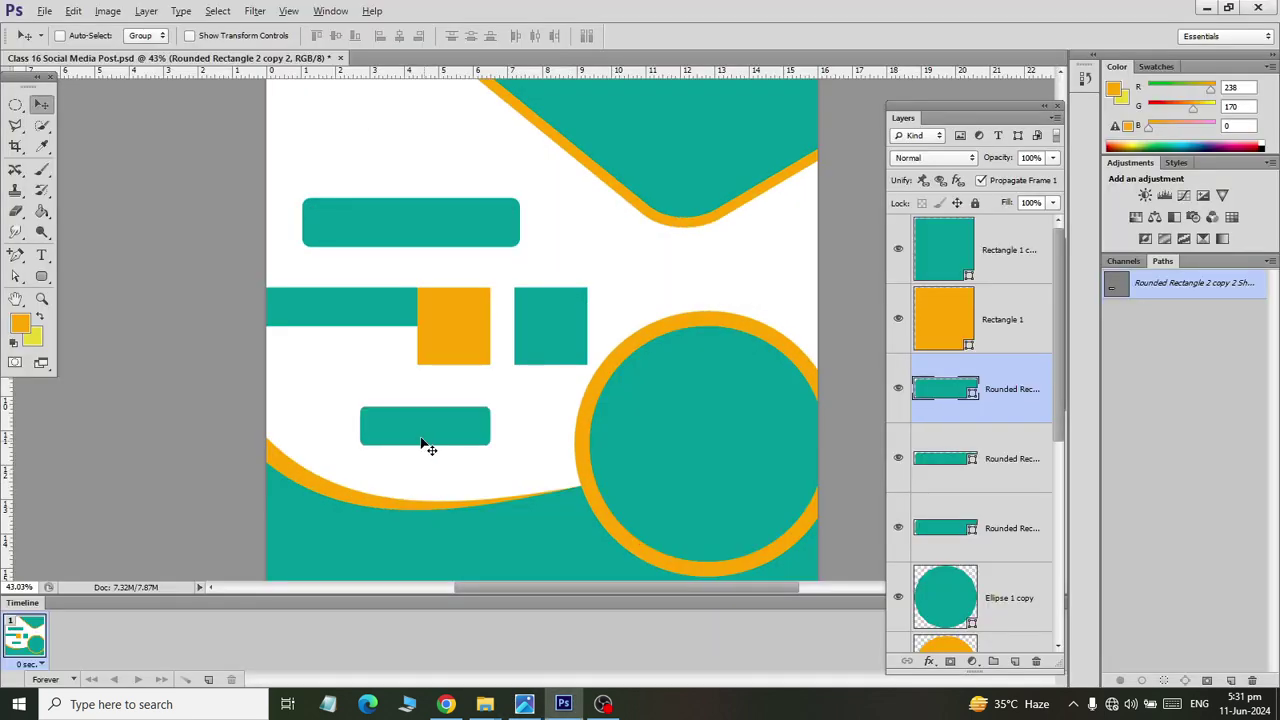
{"action": "left_click_drag", "start_coordinate": [423, 443], "coordinate": [434, 480]}
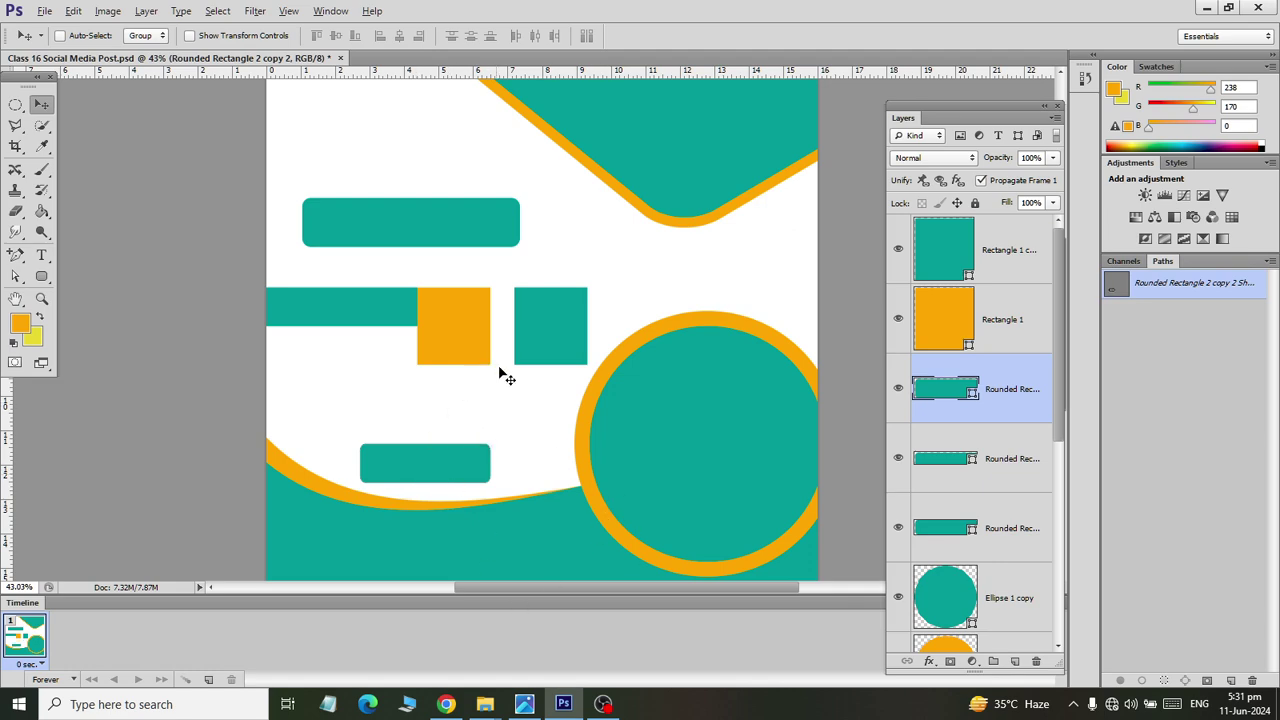
Step: Recolour the left-edge banner orange, sampled from the orange square
{"action": "key", "text": "alt+Tab"}
{"action": "key", "text": "alt+Tab"}
{"action": "key", "text": "alt+Tab"}
{"action": "key", "text": "alt+Tab"}
{"action": "double_click", "coordinate": [952, 462]}
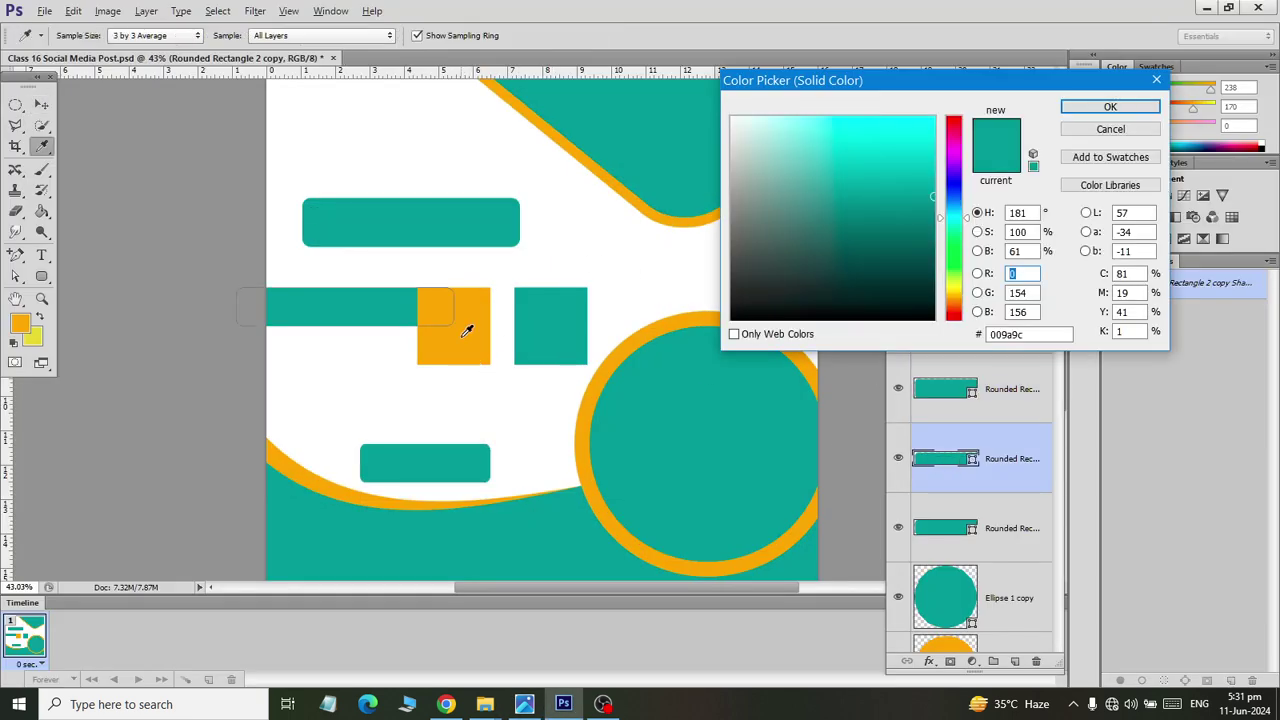
{"action": "left_click", "coordinate": [464, 329]}
{"action": "left_click", "coordinate": [1110, 106]}
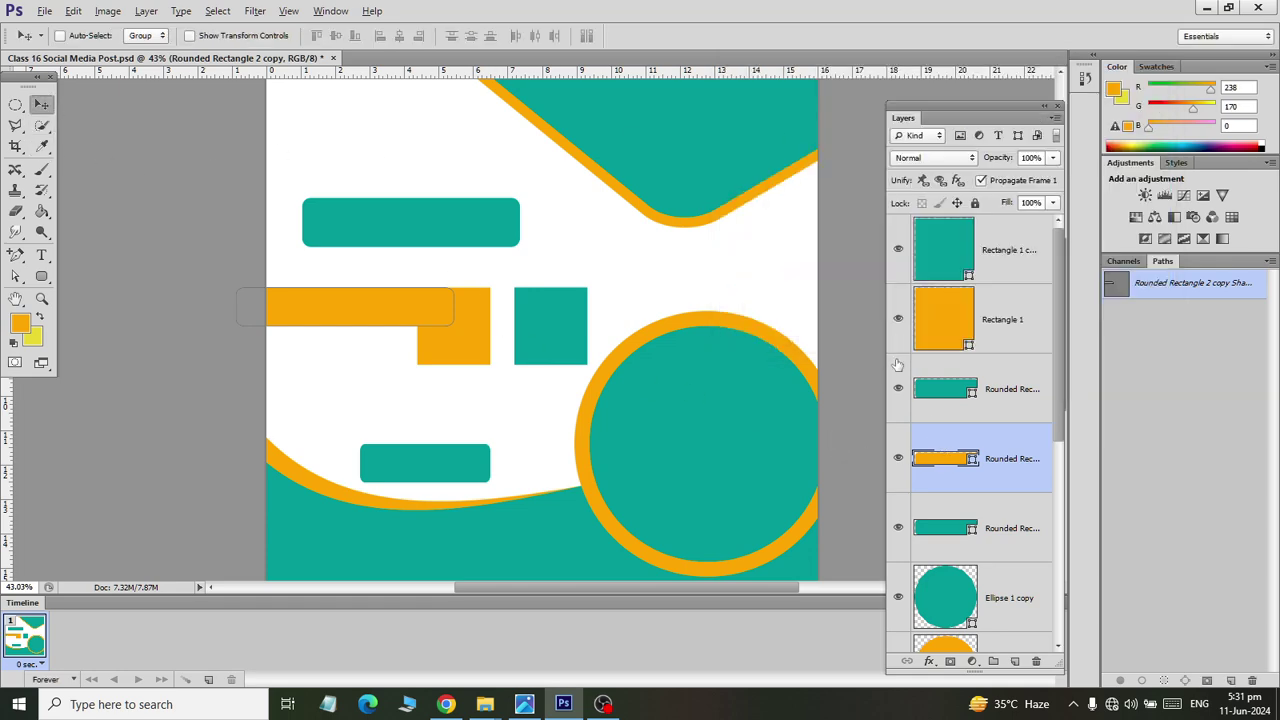
Step: Hide the teal and orange square layers, then bring up the Open dialog
{"action": "left_click", "coordinate": [897, 319]}
{"action": "left_click", "coordinate": [897, 249]}
{"action": "scroll", "coordinate": [451, 322], "scroll_direction": "up", "scroll_amount": 1}
{"action": "scroll", "coordinate": [490, 325], "scroll_direction": "up", "scroll_amount": 2}
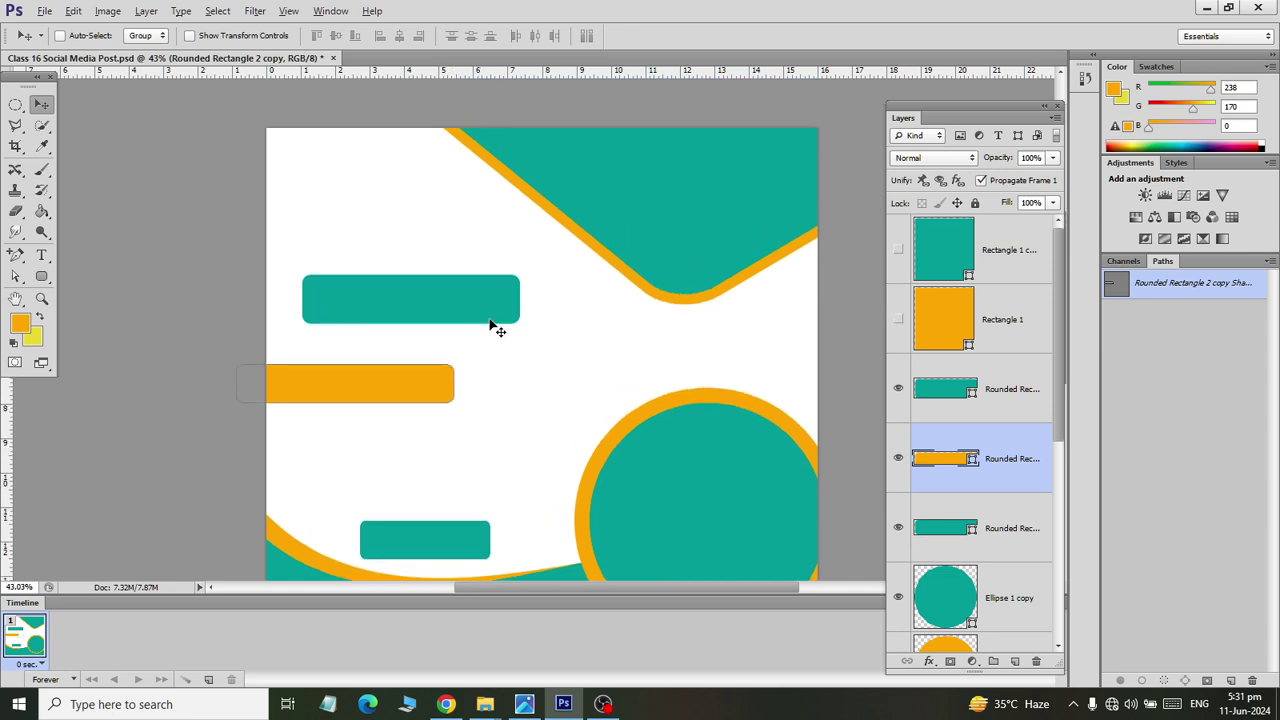
{"action": "scroll", "coordinate": [485, 340], "scroll_direction": "down", "scroll_amount": 2}
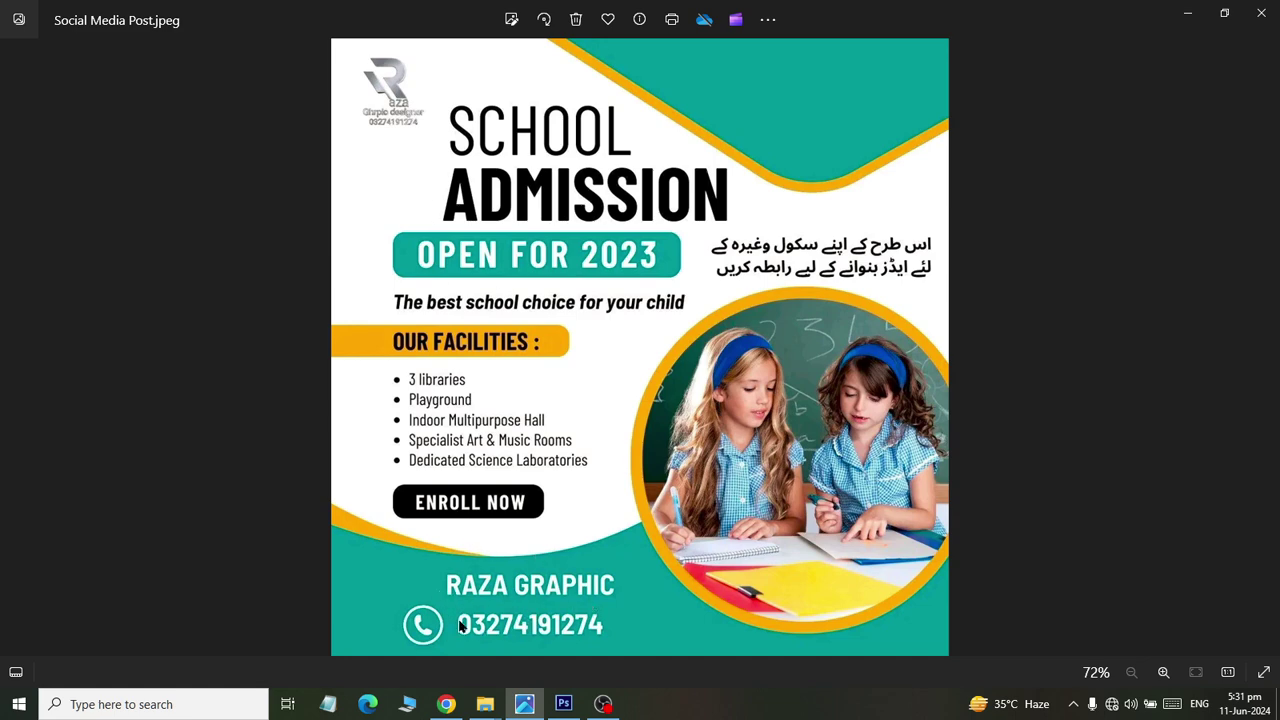
{"action": "key", "text": "alt+Tab"}
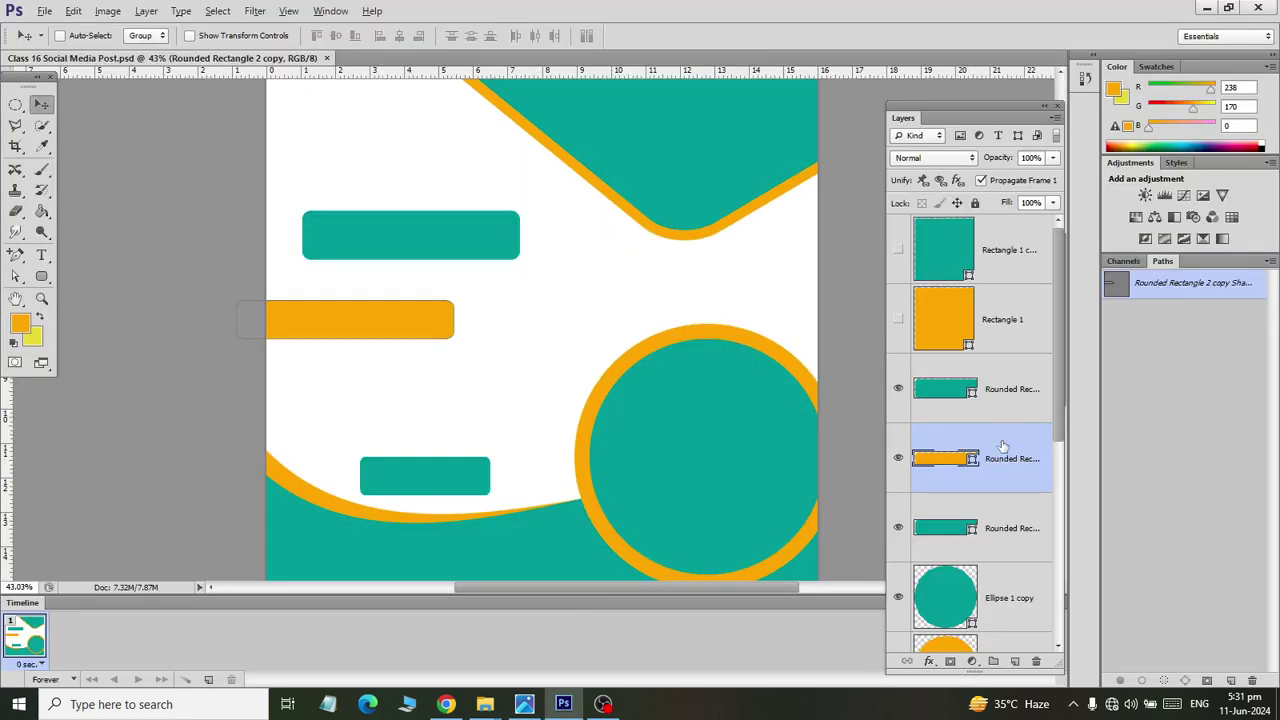
{"action": "key", "text": "ctrl+o"}
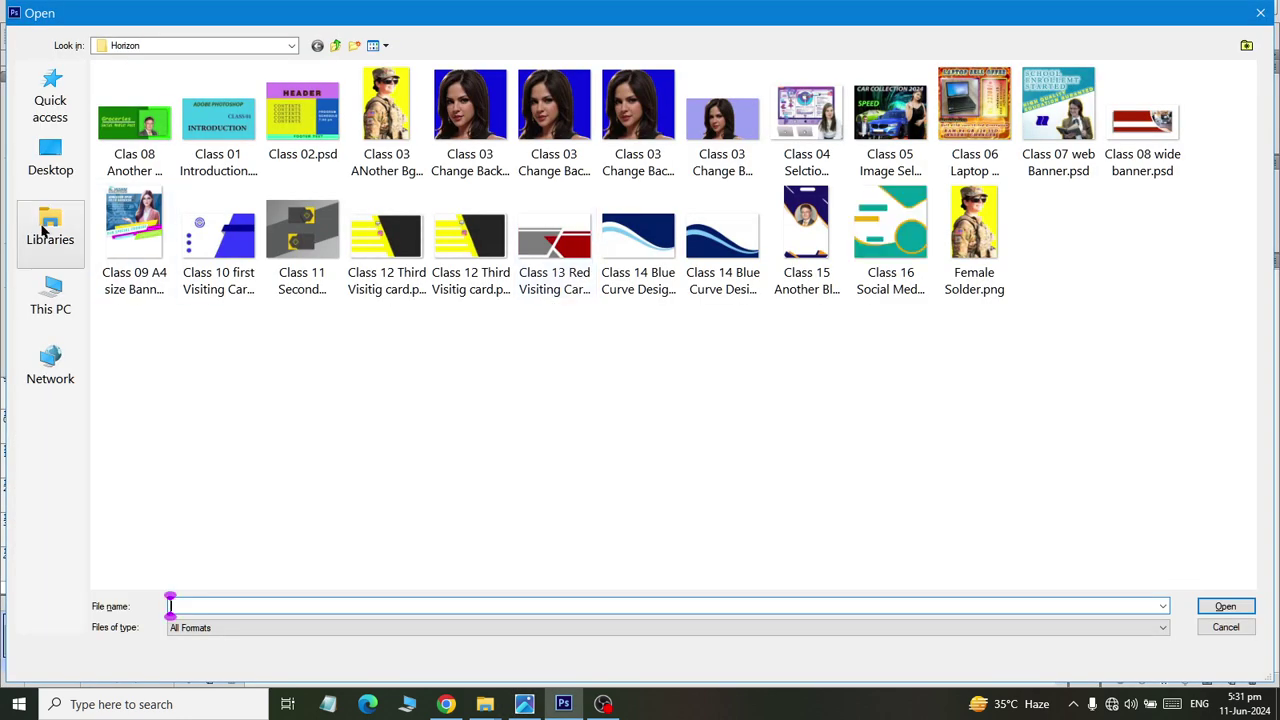
Step: Navigate to Libraries > Documents > latest in the Open dialog
{"action": "left_click", "coordinate": [50, 232]}
{"action": "double_click", "coordinate": [405, 96]}
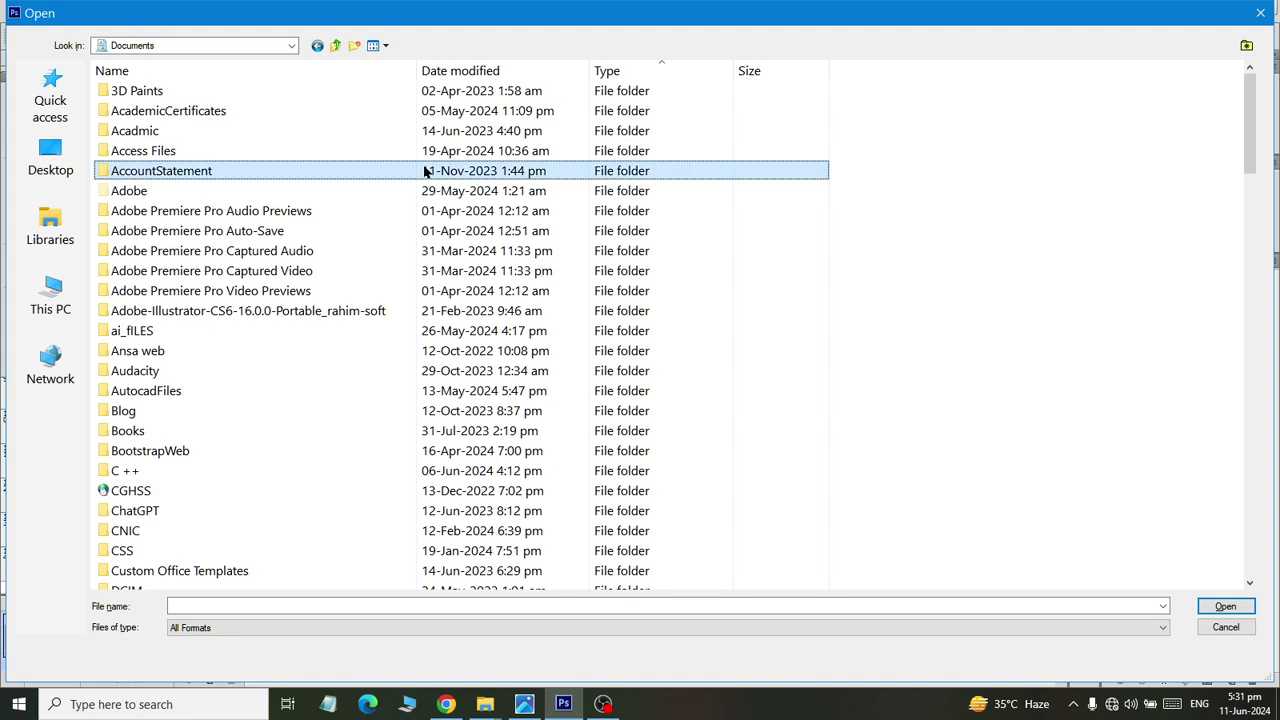
{"action": "type", "text": "lat"}
{"action": "key", "text": "Return"}
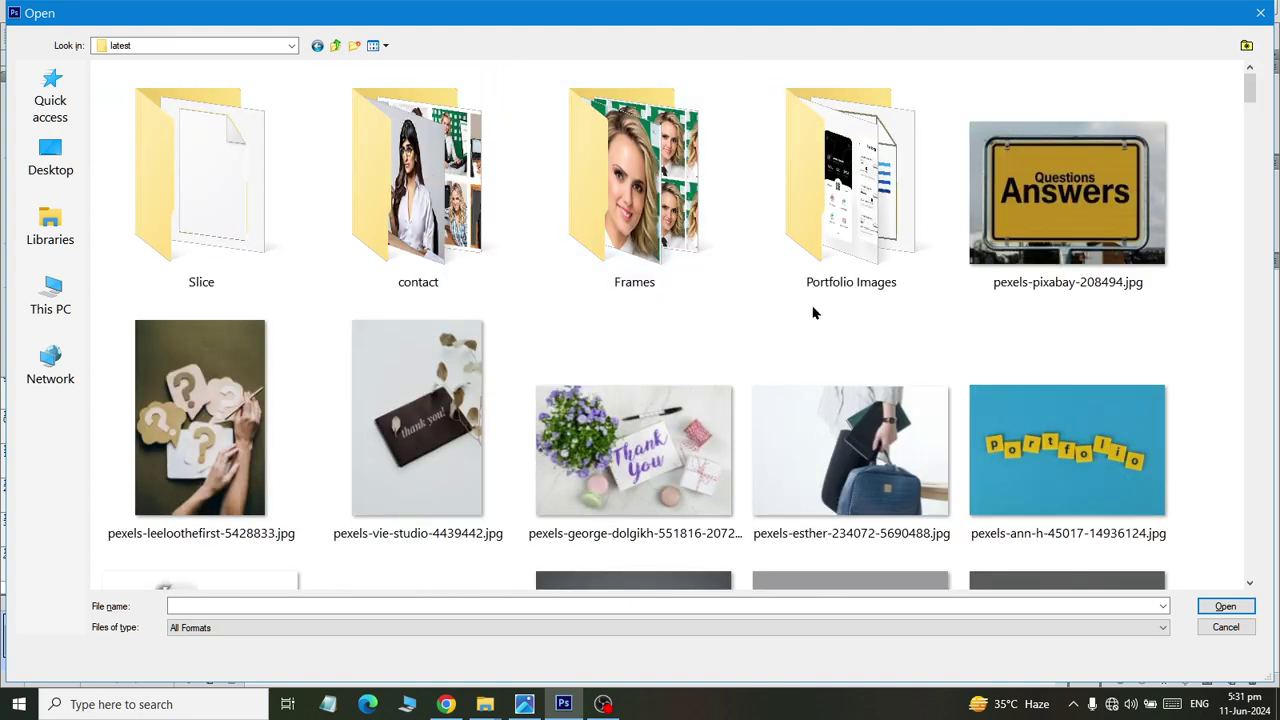
{"action": "scroll", "coordinate": [760, 305], "scroll_direction": "down", "scroll_amount": 5}
{"action": "scroll", "coordinate": [702, 302], "scroll_direction": "down", "scroll_amount": 5}
{"action": "scroll", "coordinate": [703, 301], "scroll_direction": "up", "scroll_amount": 3}
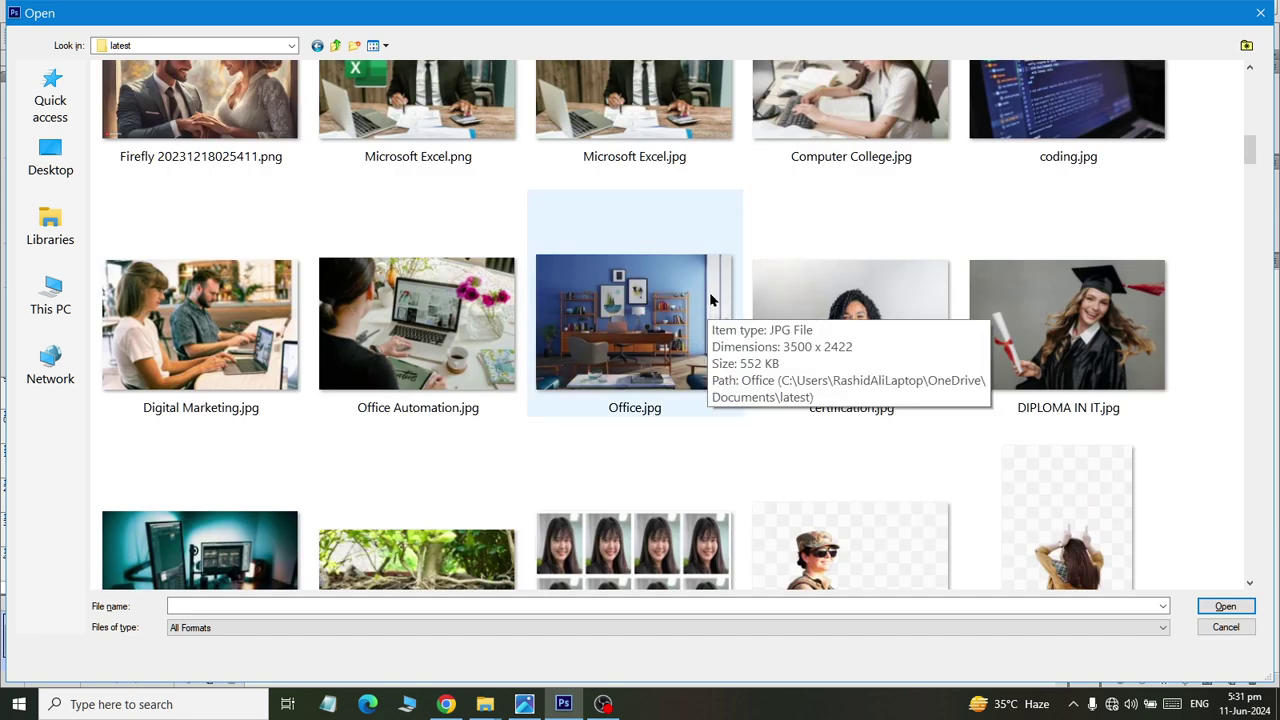
{"action": "scroll", "coordinate": [714, 294], "scroll_direction": "up", "scroll_amount": 10}
{"action": "scroll", "coordinate": [600, 320], "scroll_direction": "down", "scroll_amount": 5}
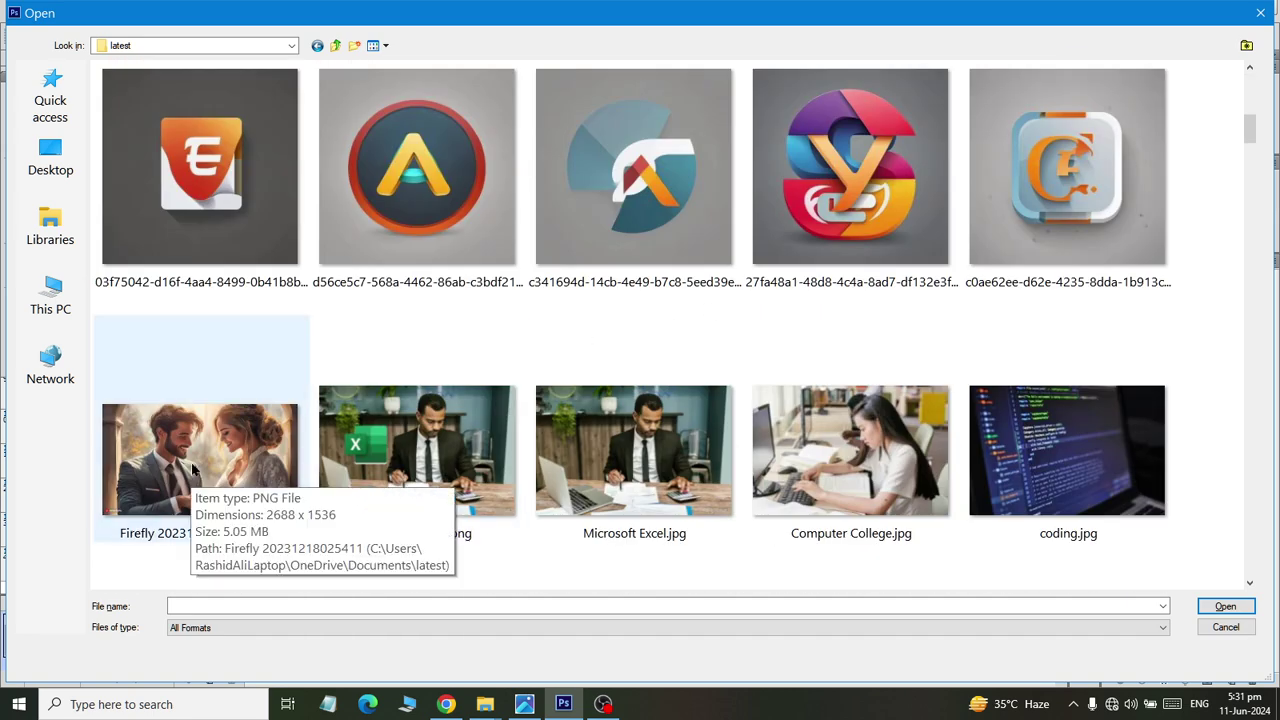
Step: Compare candidate photos and open pexels-max-fischer-5212695.jpg
{"action": "left_click", "coordinate": [837, 470]}
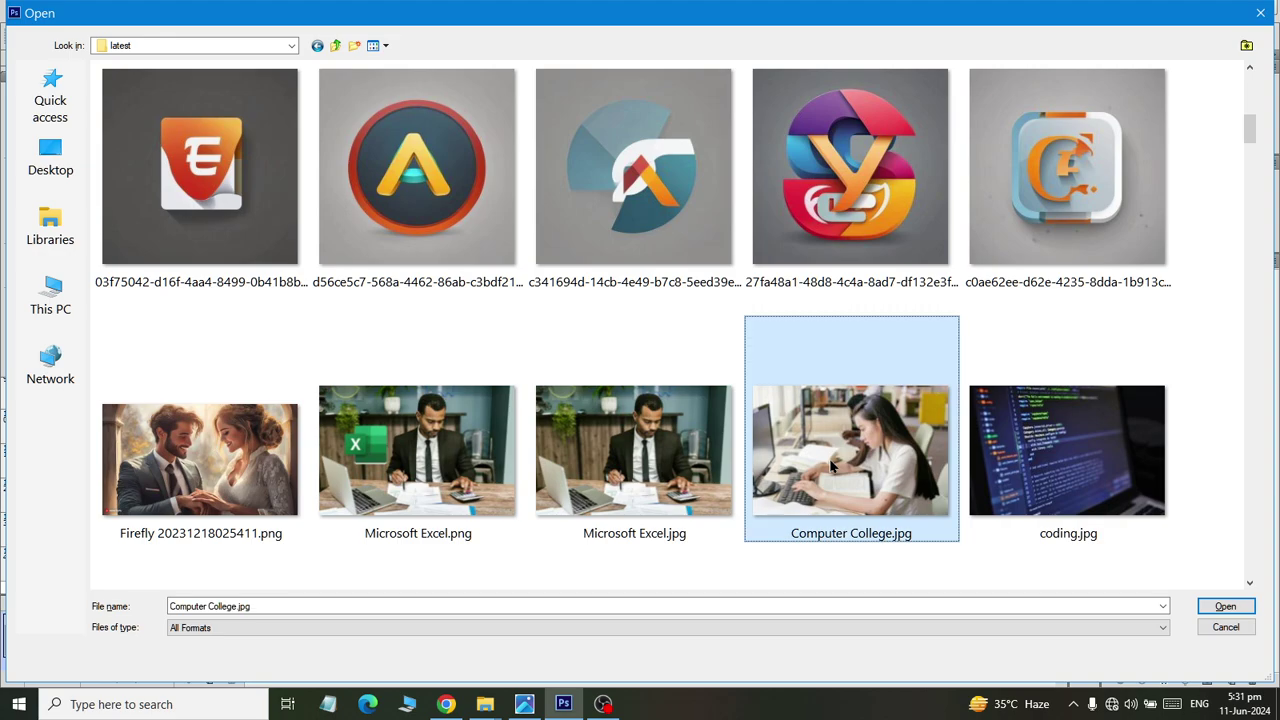
{"action": "scroll", "coordinate": [845, 460], "scroll_direction": "down", "scroll_amount": 5}
{"action": "scroll", "coordinate": [849, 466], "scroll_direction": "down", "scroll_amount": 3}
{"action": "left_click", "coordinate": [634, 320]}
{"action": "left_click", "coordinate": [200, 320]}
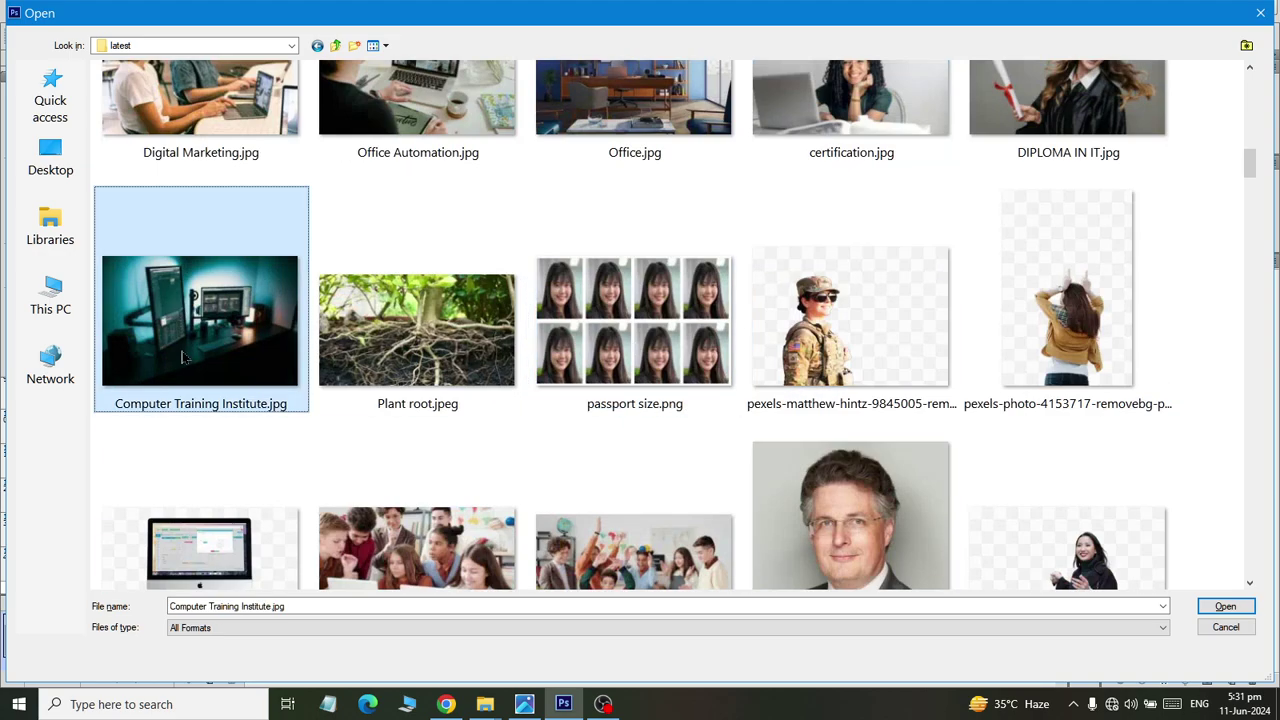
{"action": "scroll", "coordinate": [489, 414], "scroll_direction": "down", "scroll_amount": 5}
{"action": "scroll", "coordinate": [461, 319], "scroll_direction": "up", "scroll_amount": 9}
{"action": "scroll", "coordinate": [466, 430], "scroll_direction": "down", "scroll_amount": 3}
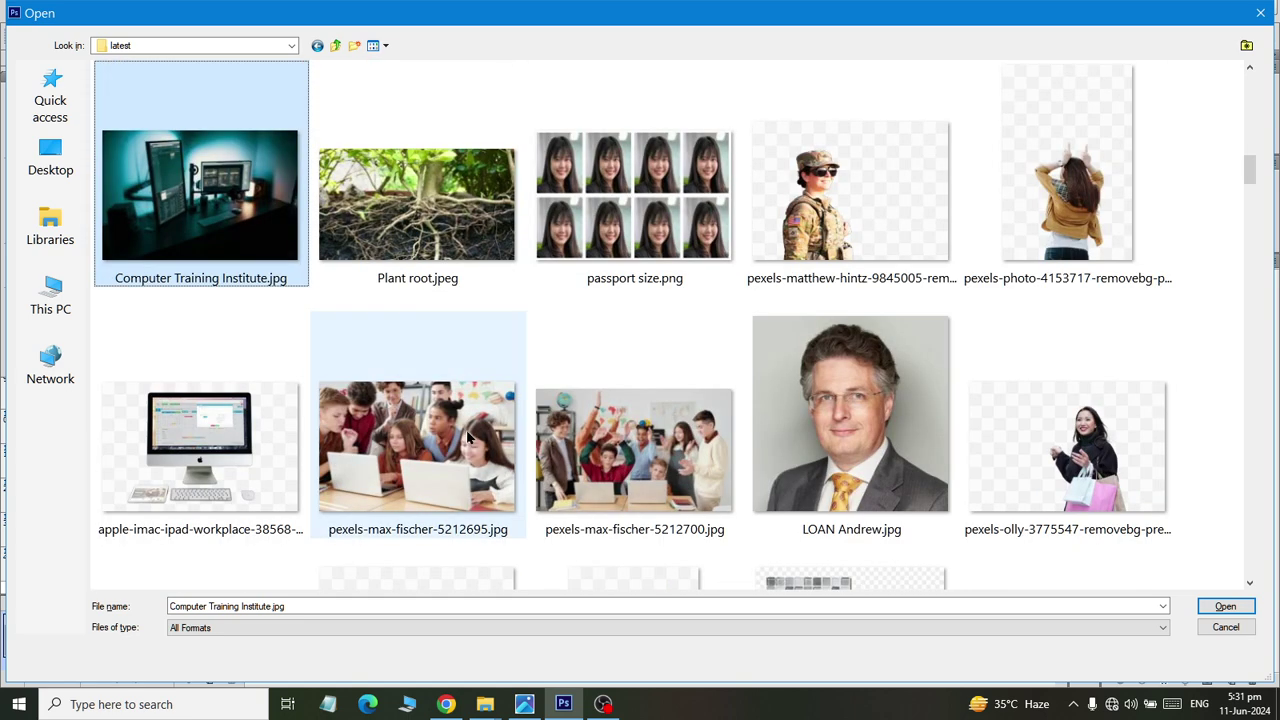
{"action": "left_click", "coordinate": [388, 459]}
{"action": "double_click", "coordinate": [422, 465]}
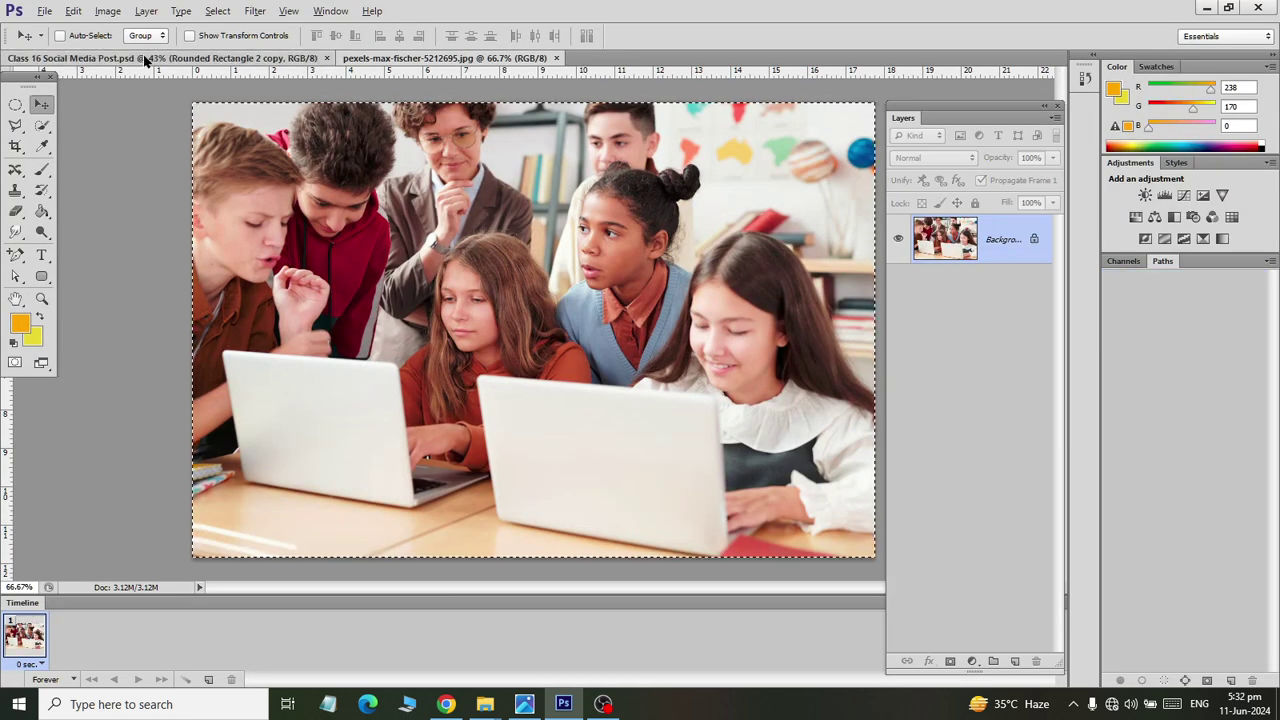
Step: Paste the classroom photo above Ellipse 1 copy, shrink it to about 72%, and move it over the circle
{"action": "left_click", "coordinate": [143, 57]}
{"action": "left_click", "coordinate": [986, 598]}
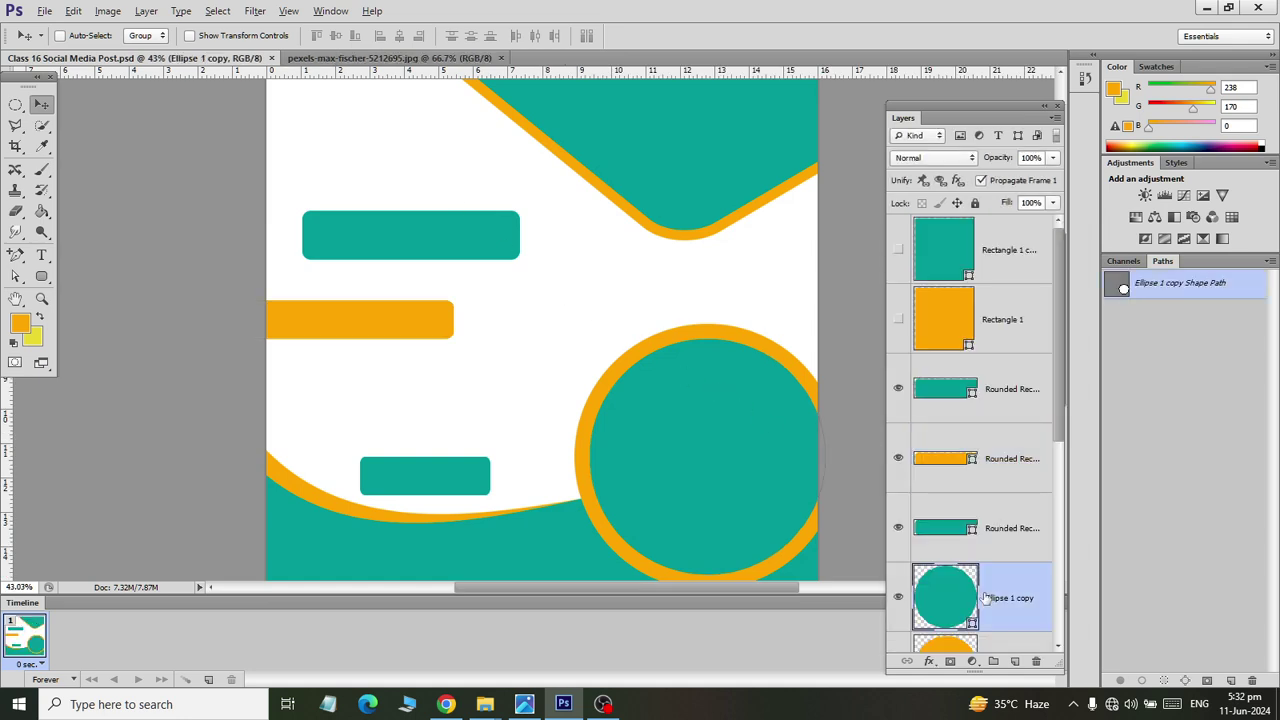
{"action": "key", "text": "ctrl+v"}
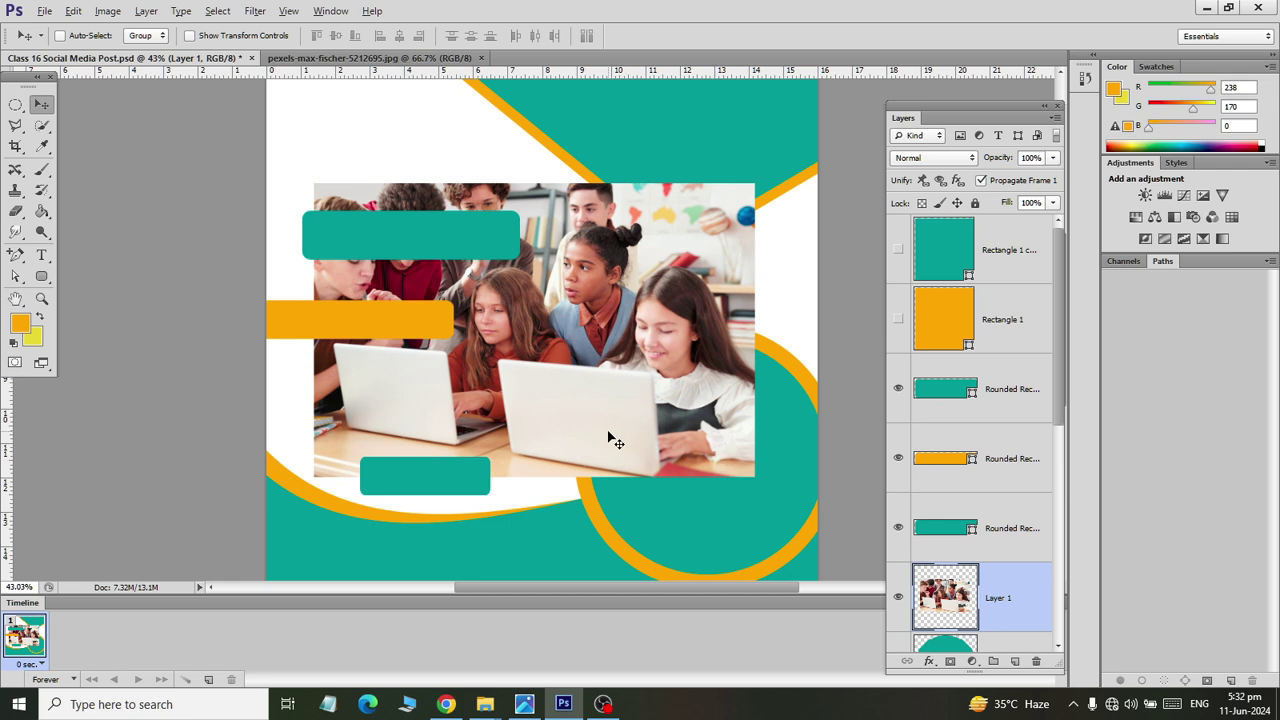
{"action": "key", "text": "ctrl+t"}
{"action": "left_click_drag", "start_coordinate": [755, 482], "coordinate": [692, 436]}
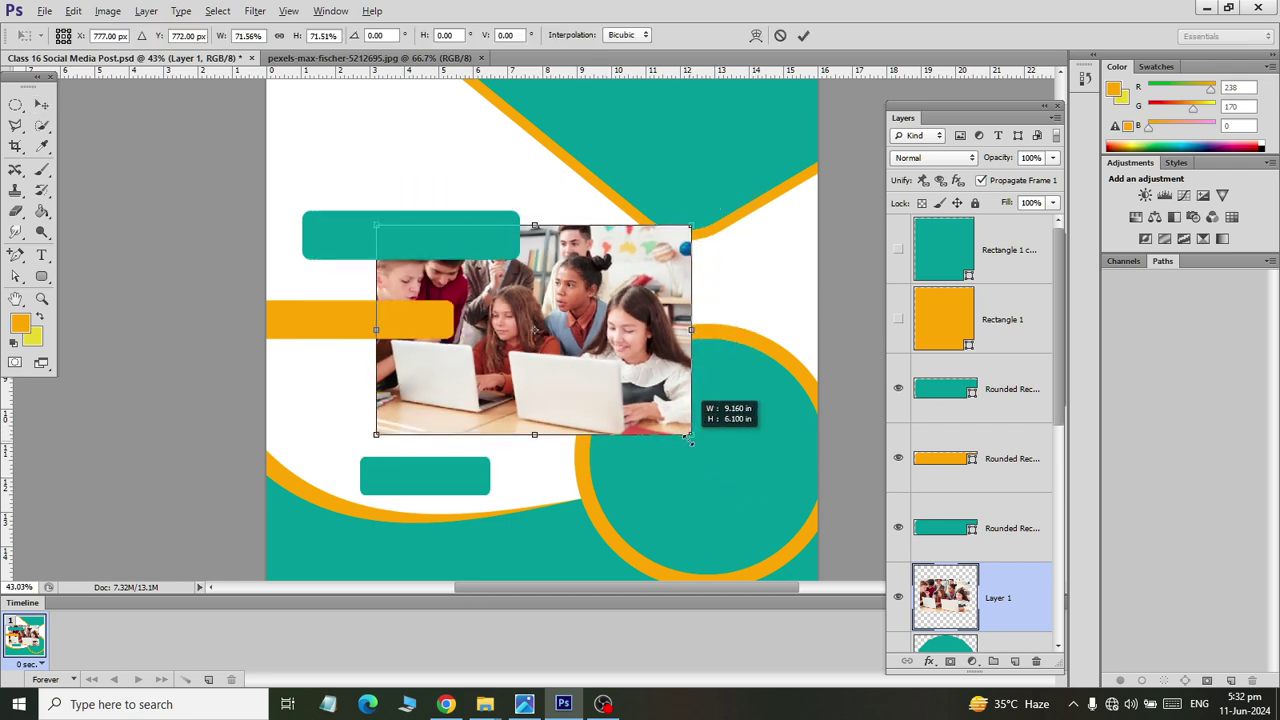
{"action": "mouse_move", "coordinate": [615, 386]}
{"action": "left_mouse_down"}
{"action": "mouse_move", "coordinate": [770, 522]}
{"action": "mouse_move", "coordinate": [753, 549]}
{"action": "left_mouse_up"}
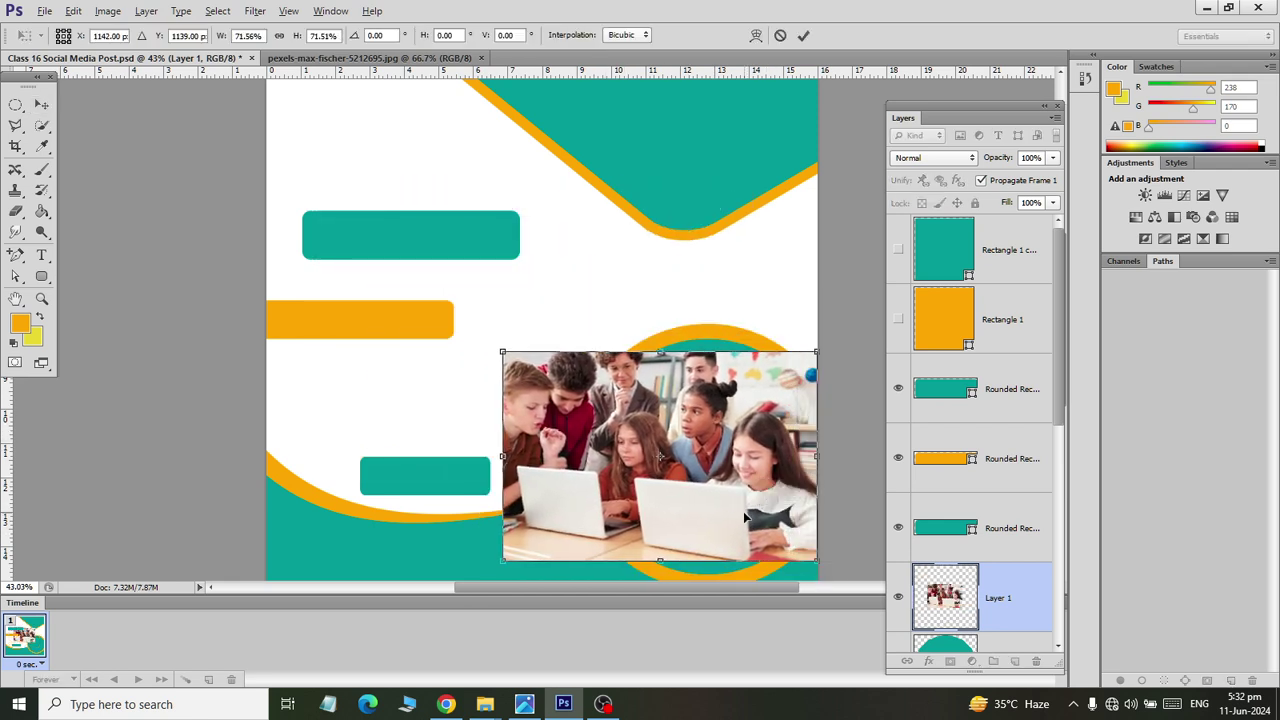
Step: Stretch the photo taller to cover the circle, apply, and clip it to the circle layer
{"action": "key", "text": "alt+shift"}
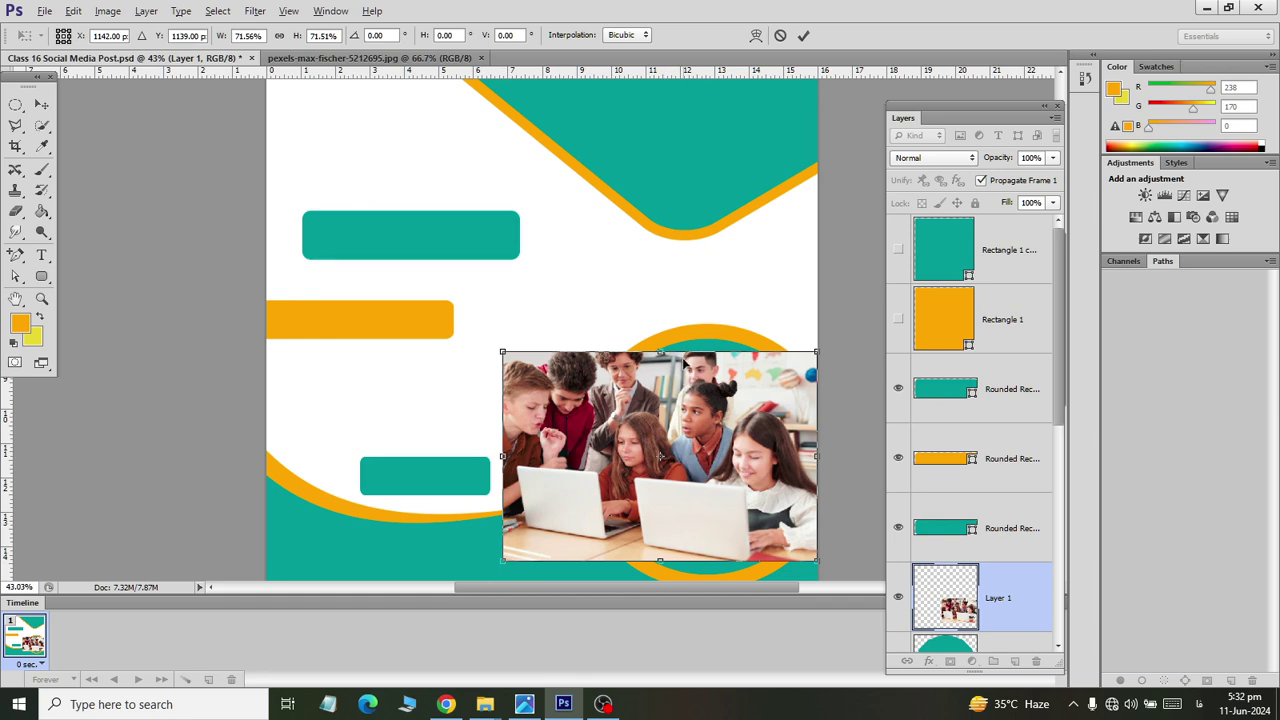
{"action": "left_click_drag", "start_coordinate": [663, 351], "coordinate": [663, 300]}
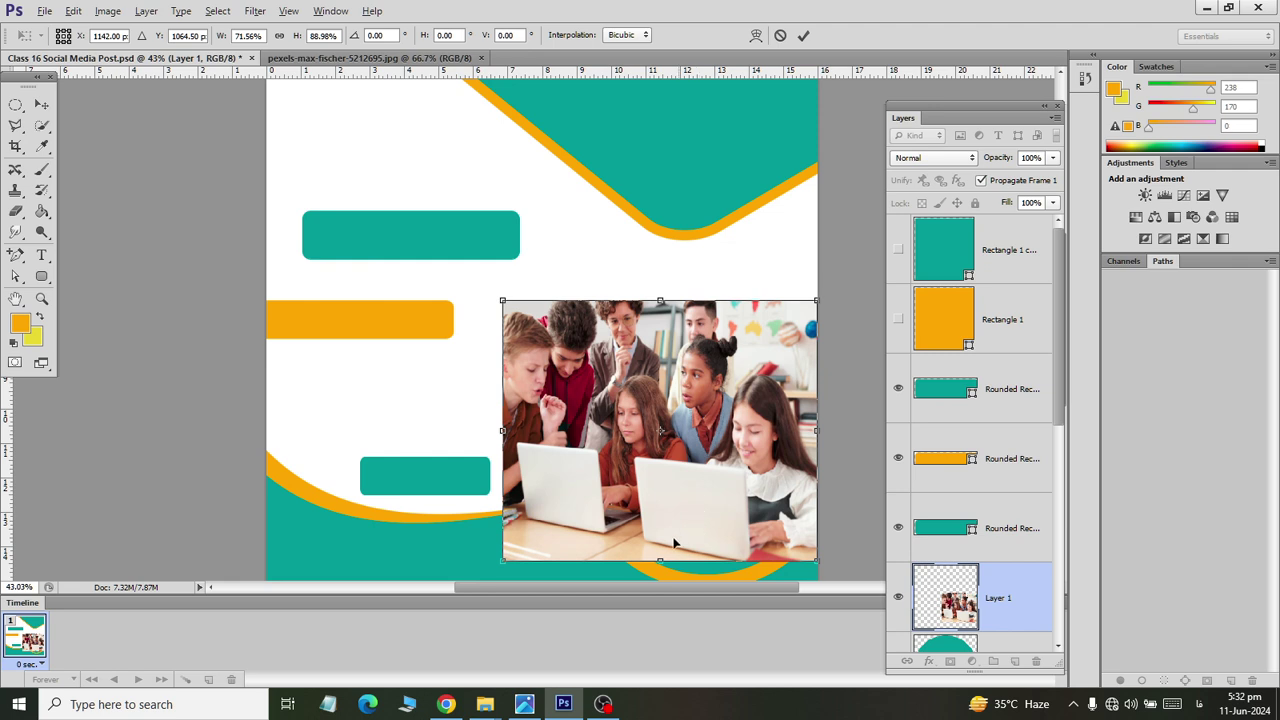
{"action": "left_click_drag", "start_coordinate": [659, 562], "coordinate": [659, 612]}
{"action": "left_click_drag", "start_coordinate": [700, 483], "coordinate": [706, 501]}
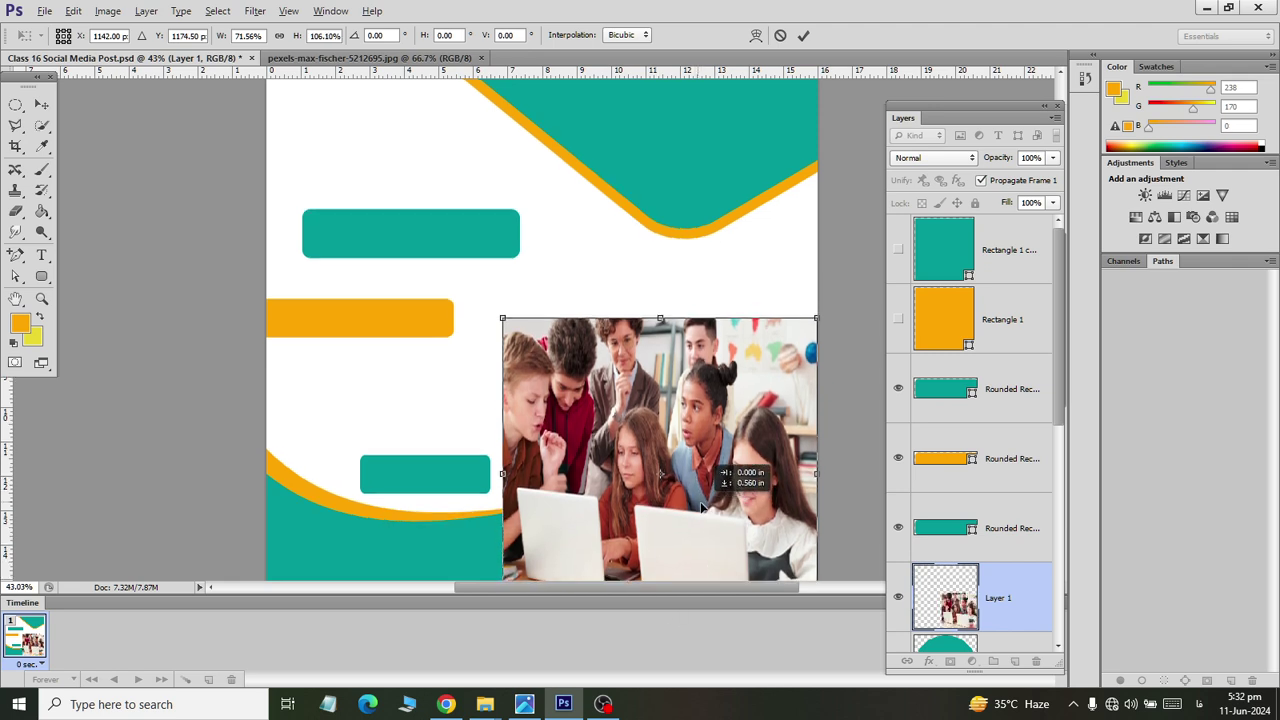
{"action": "left_click", "coordinate": [41, 104]}
{"action": "left_click", "coordinate": [565, 276]}
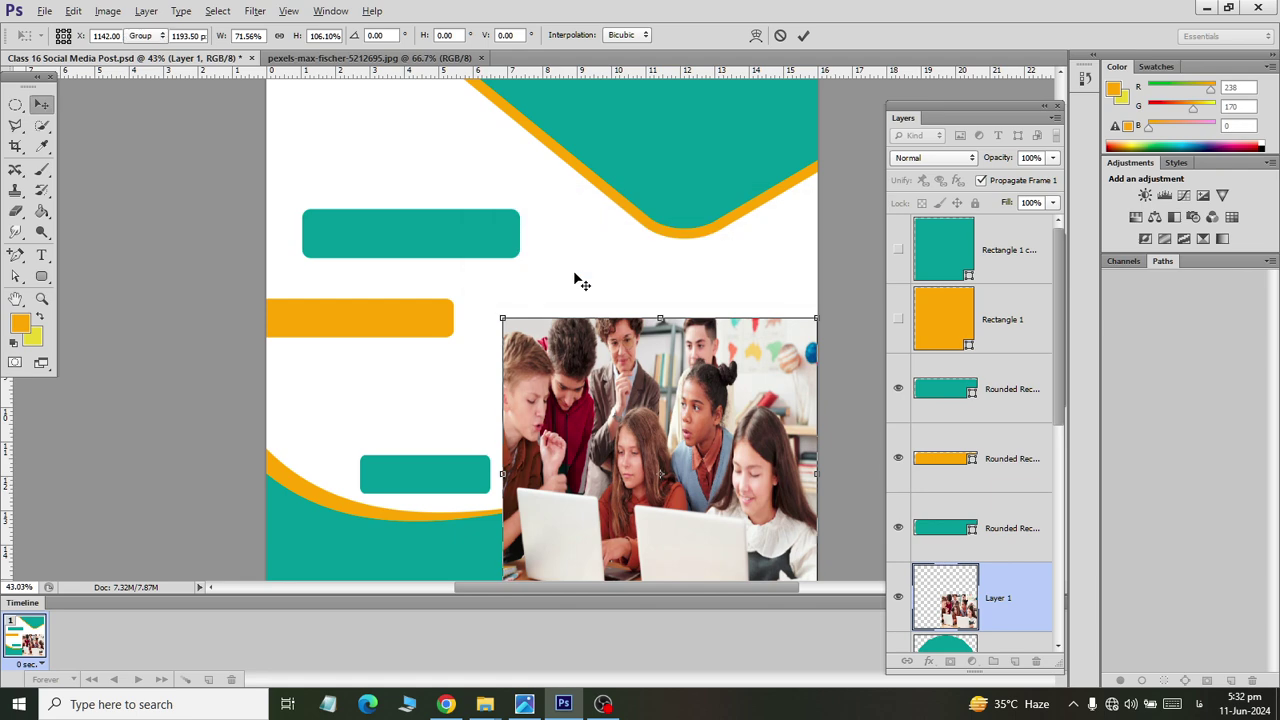
{"action": "right_click", "coordinate": [993, 603]}
{"action": "left_click", "coordinate": [1127, 228]}
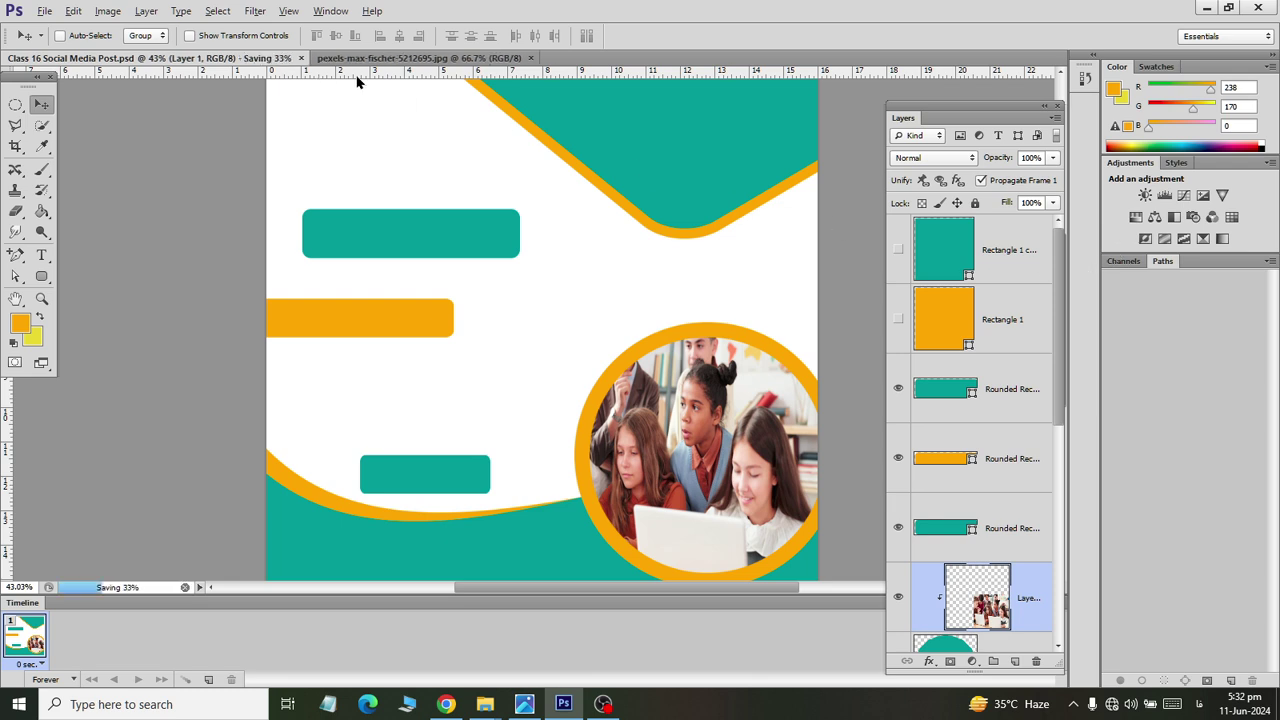
{"action": "scroll", "coordinate": [335, 175], "scroll_direction": "down", "scroll_amount": 2}
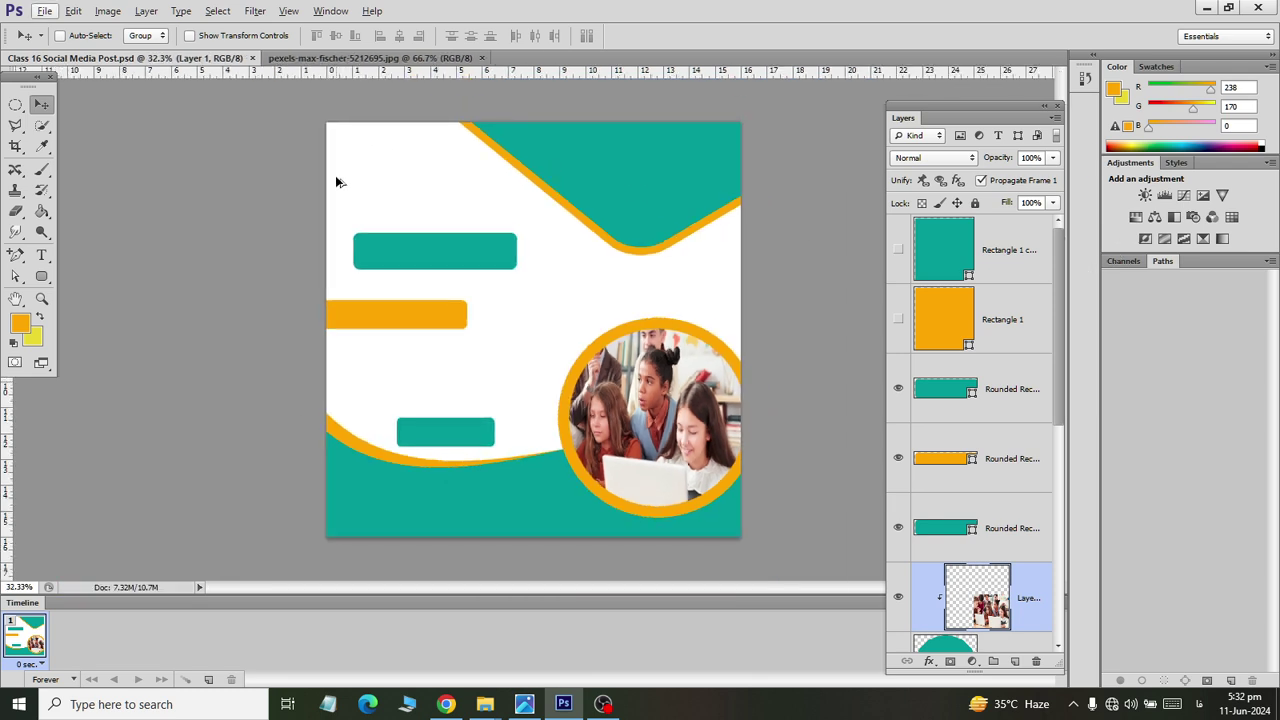